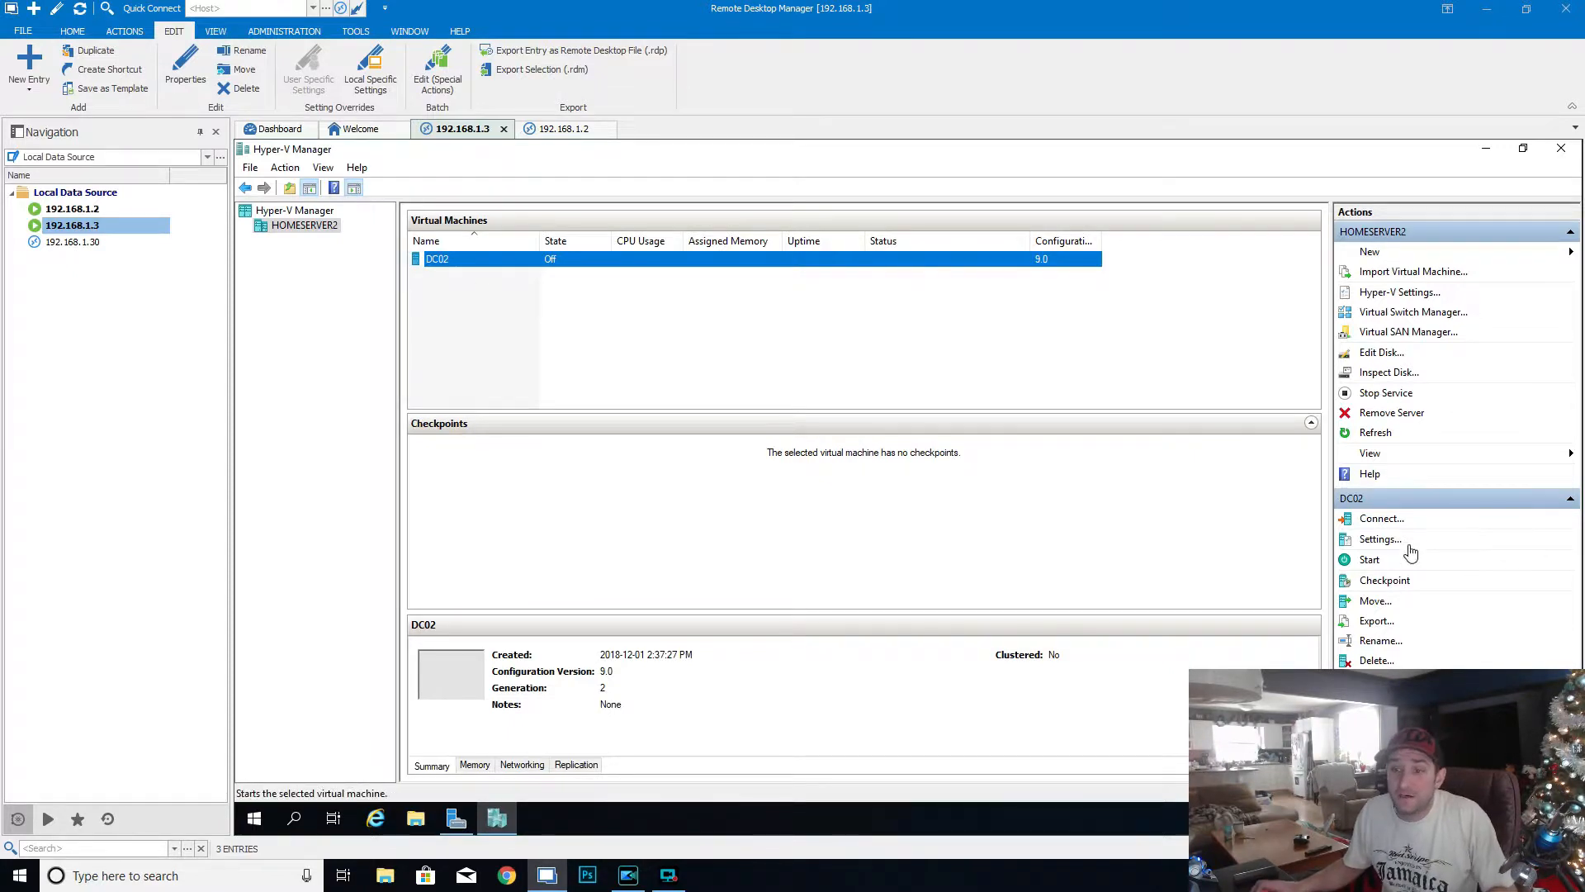
- In DC02's settings, assign 4 virtual processors and set the automatic start action to always start the virtual machine
{"action": "left_click", "coordinate": [1379, 540]}
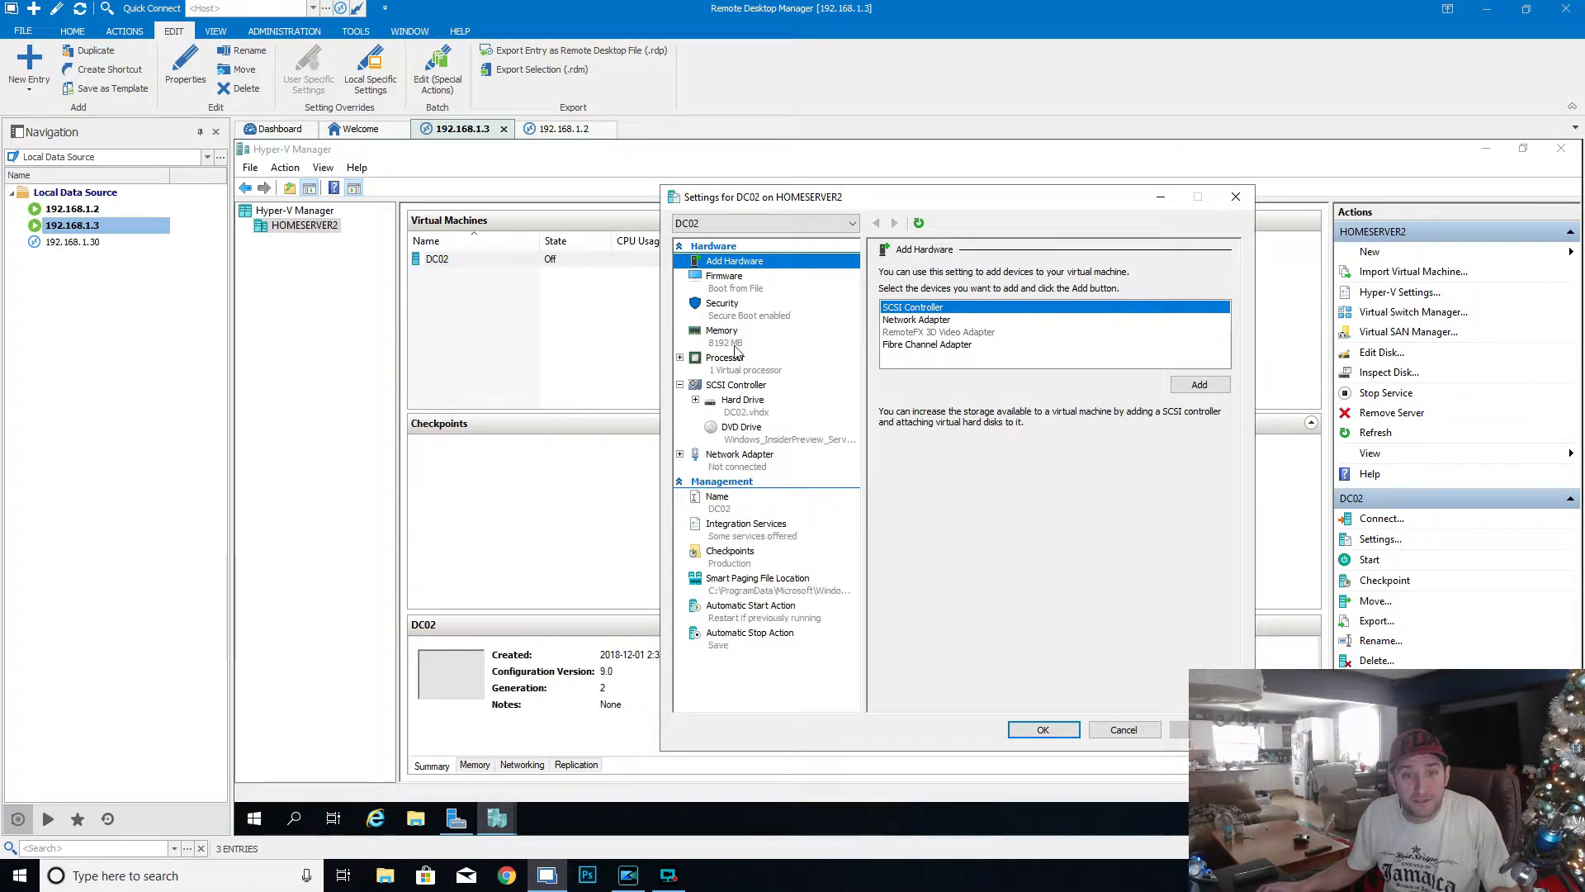
{"action": "left_click", "coordinate": [754, 368]}
{"action": "left_click", "coordinate": [1066, 298]}
{"action": "left_click", "coordinate": [1066, 298]}
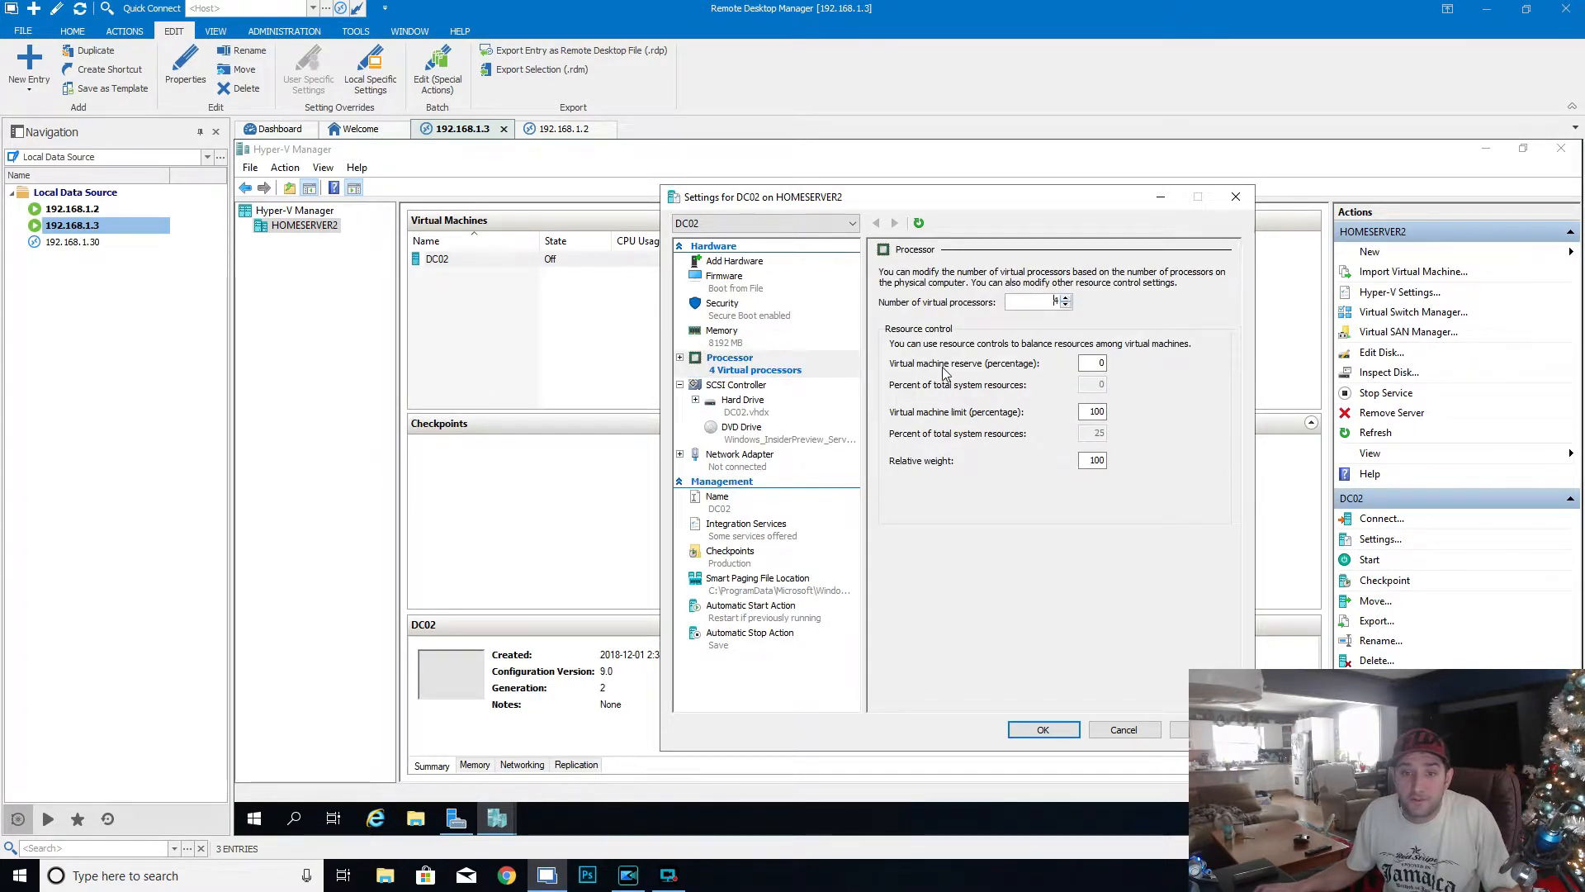
{"action": "left_click", "coordinate": [784, 618]}
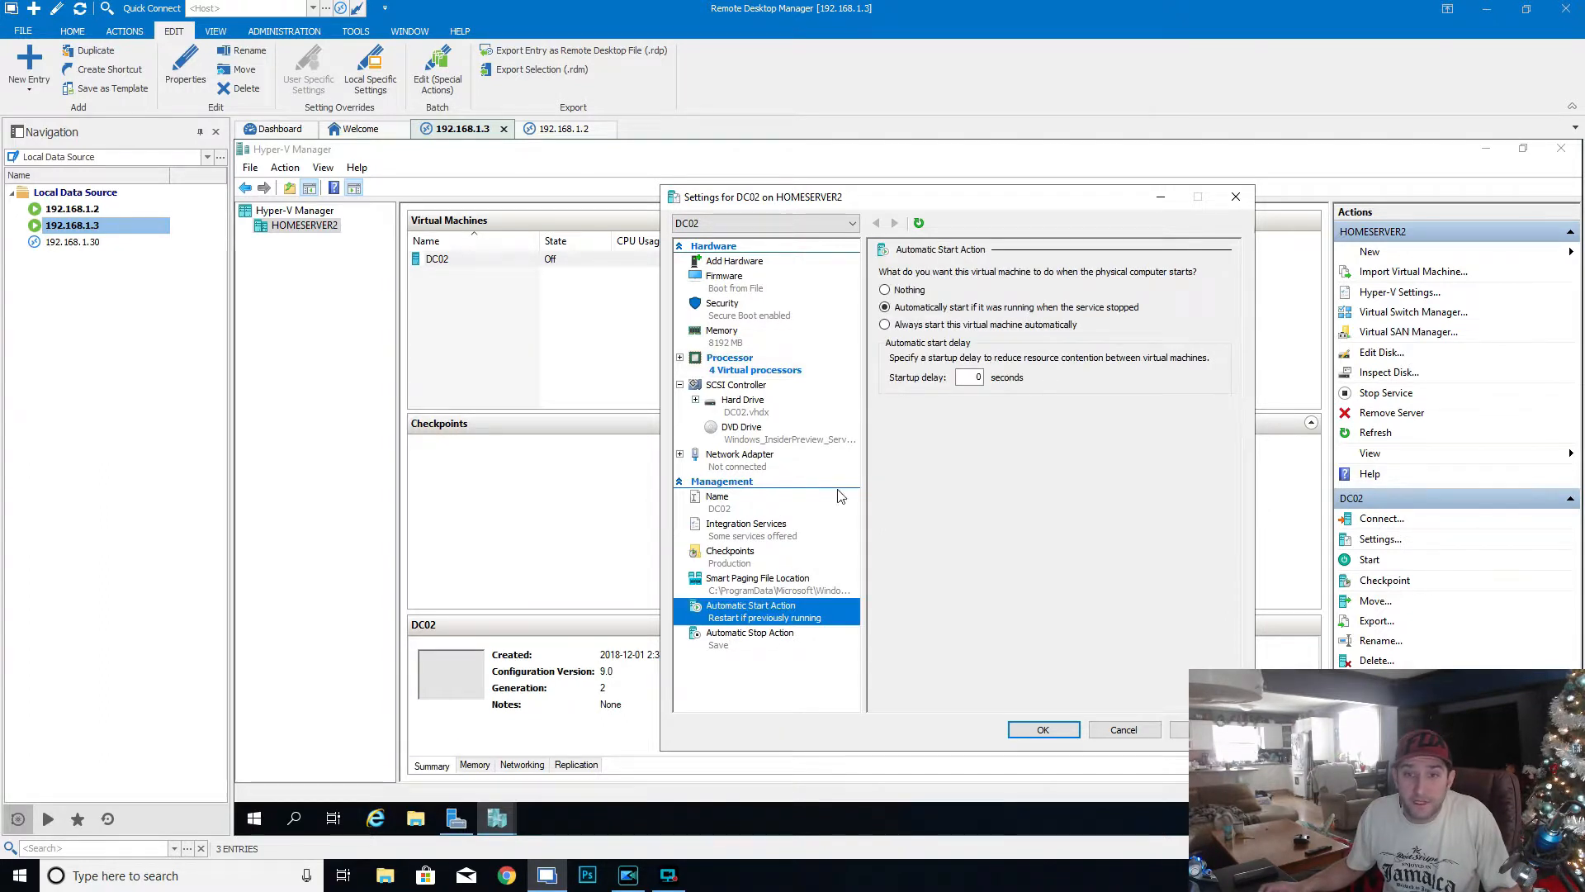
{"action": "left_click", "coordinate": [885, 325]}
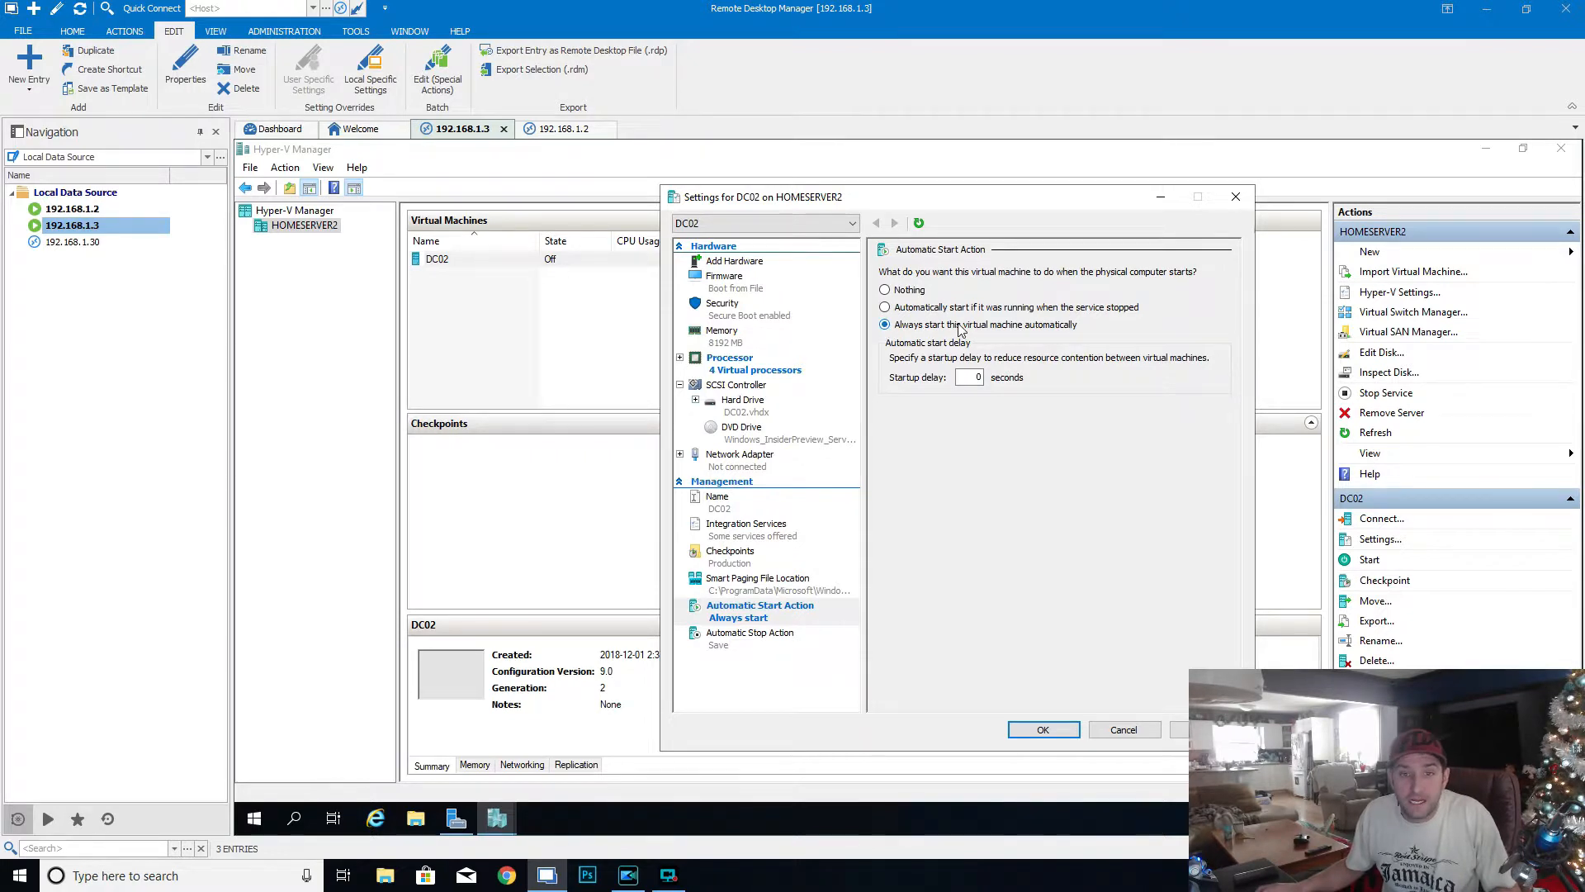
- Connect DC02's network adapter to the External virtual switch and save the virtual machine settings
{"action": "left_click", "coordinate": [739, 464]}
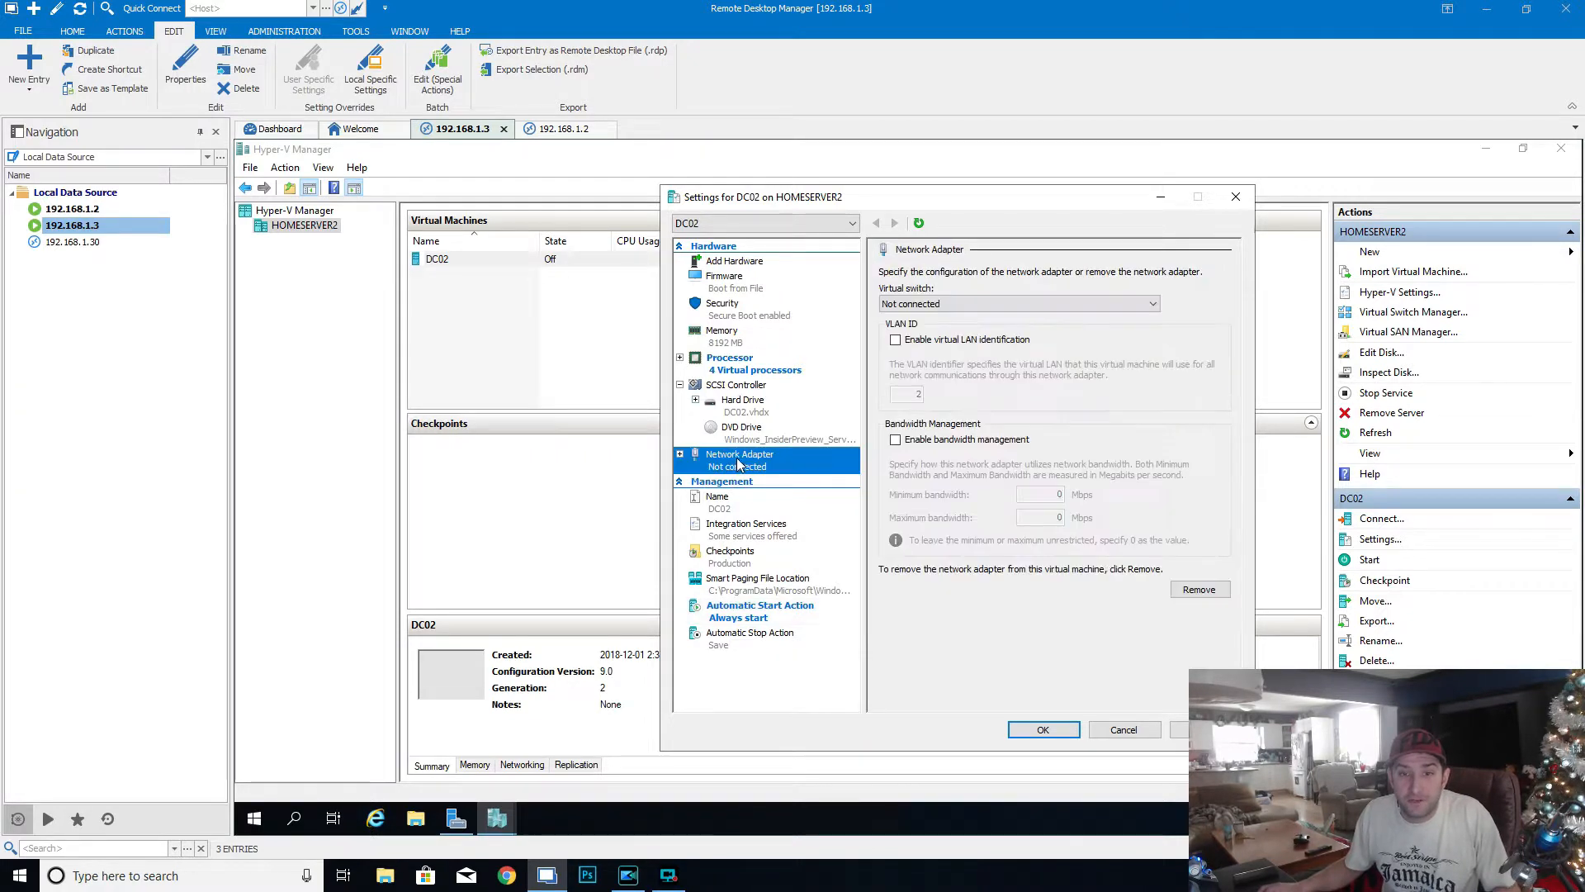
{"action": "left_click", "coordinate": [1011, 303]}
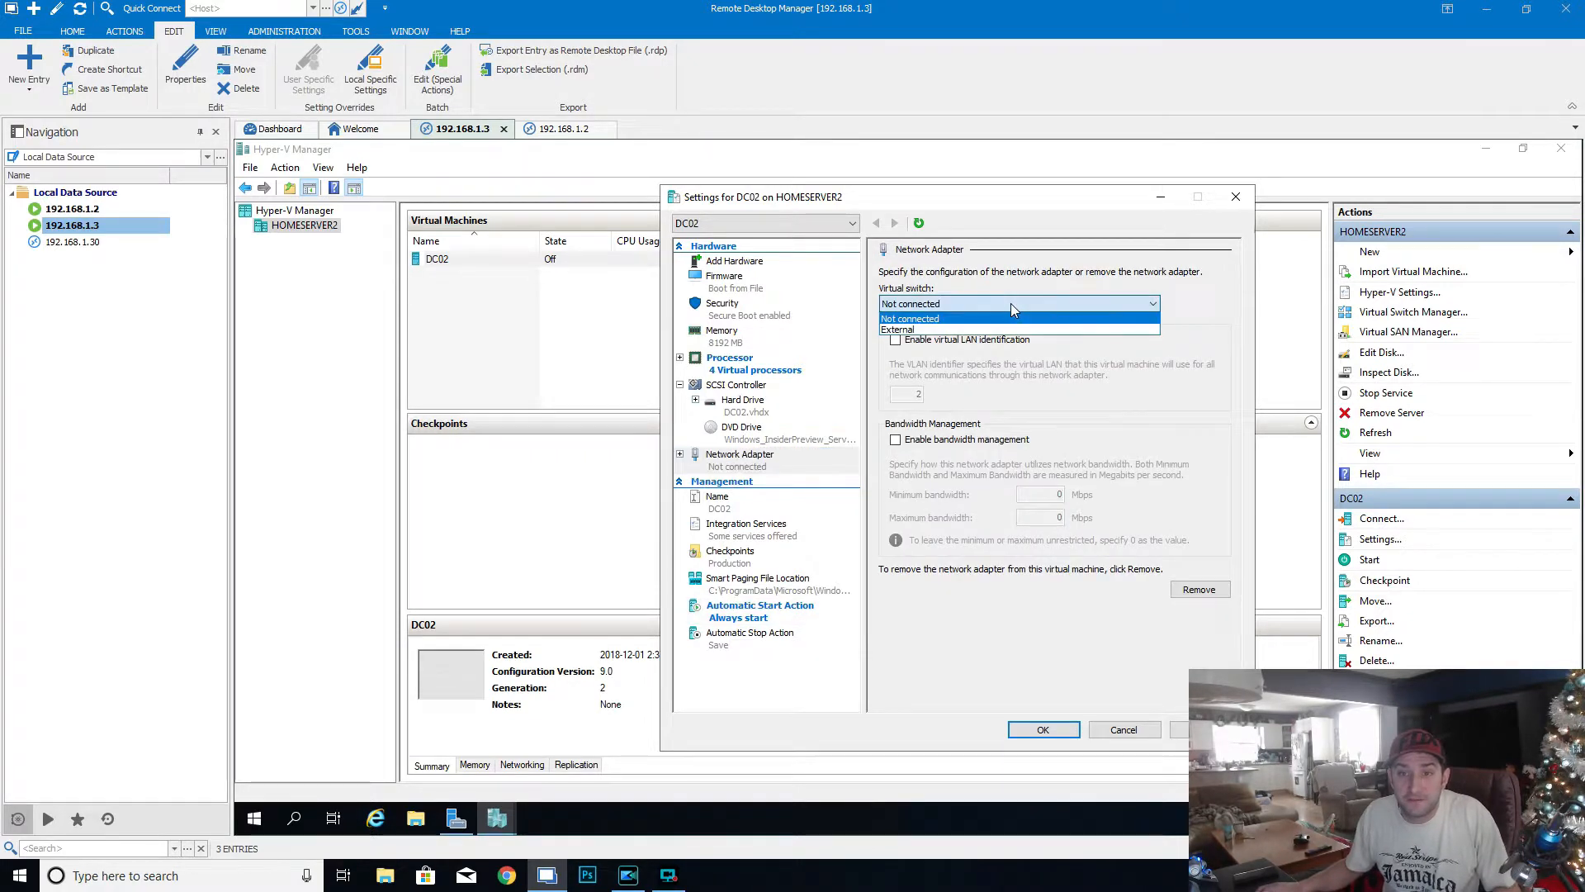
{"action": "left_click", "coordinate": [912, 330]}
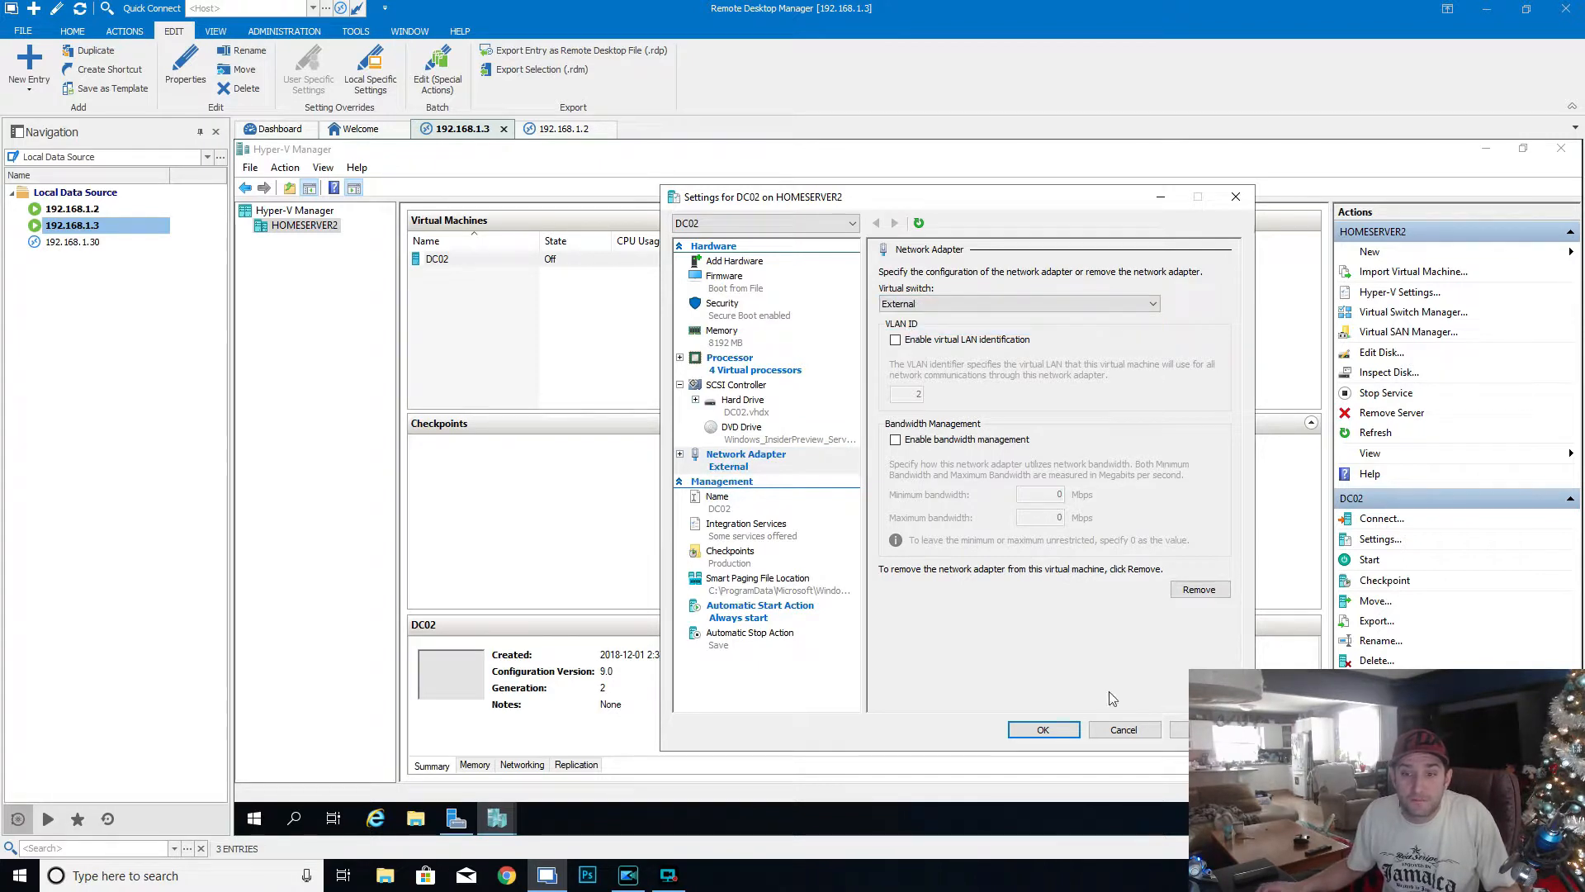
{"action": "left_click", "coordinate": [1180, 729]}
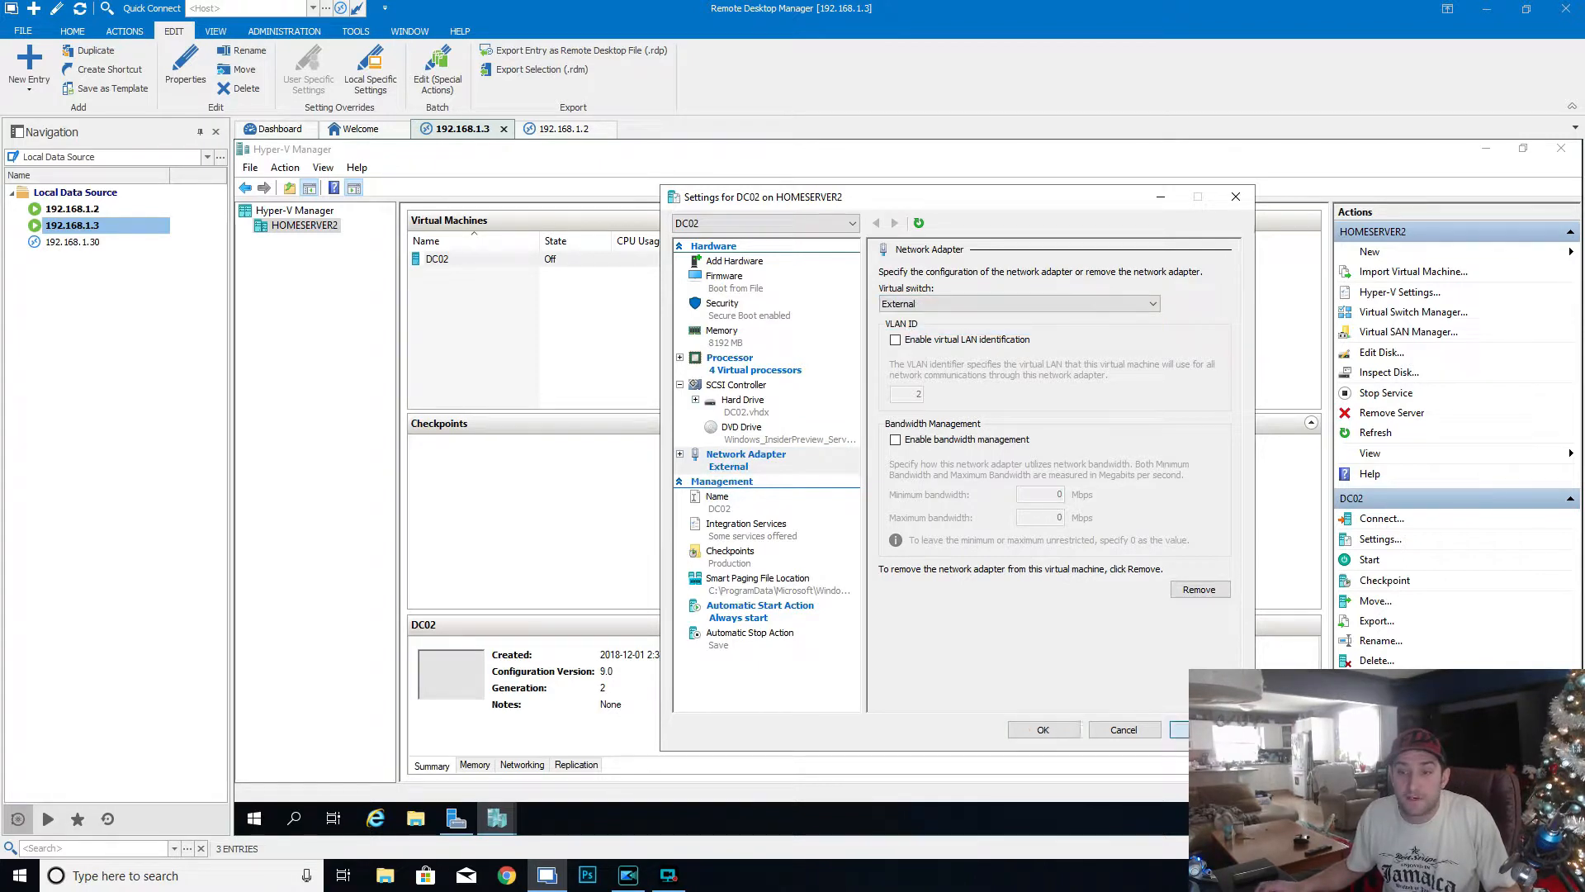
{"action": "left_click", "coordinate": [1053, 731]}
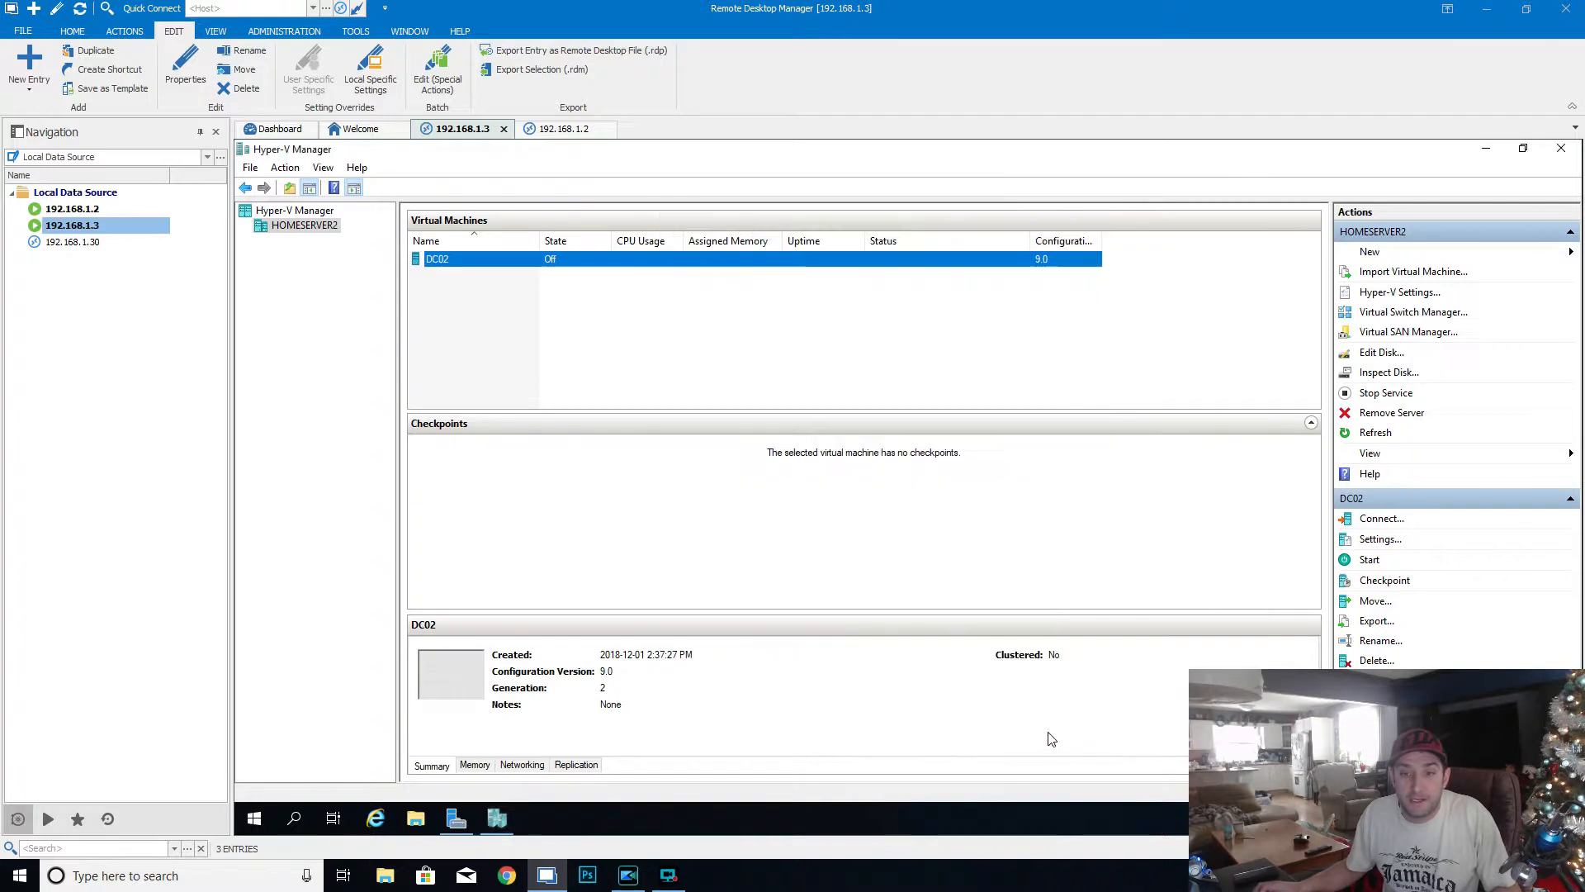
- Start the DC02 virtual machine and open its console connection
{"action": "right_click", "coordinate": [564, 257]}
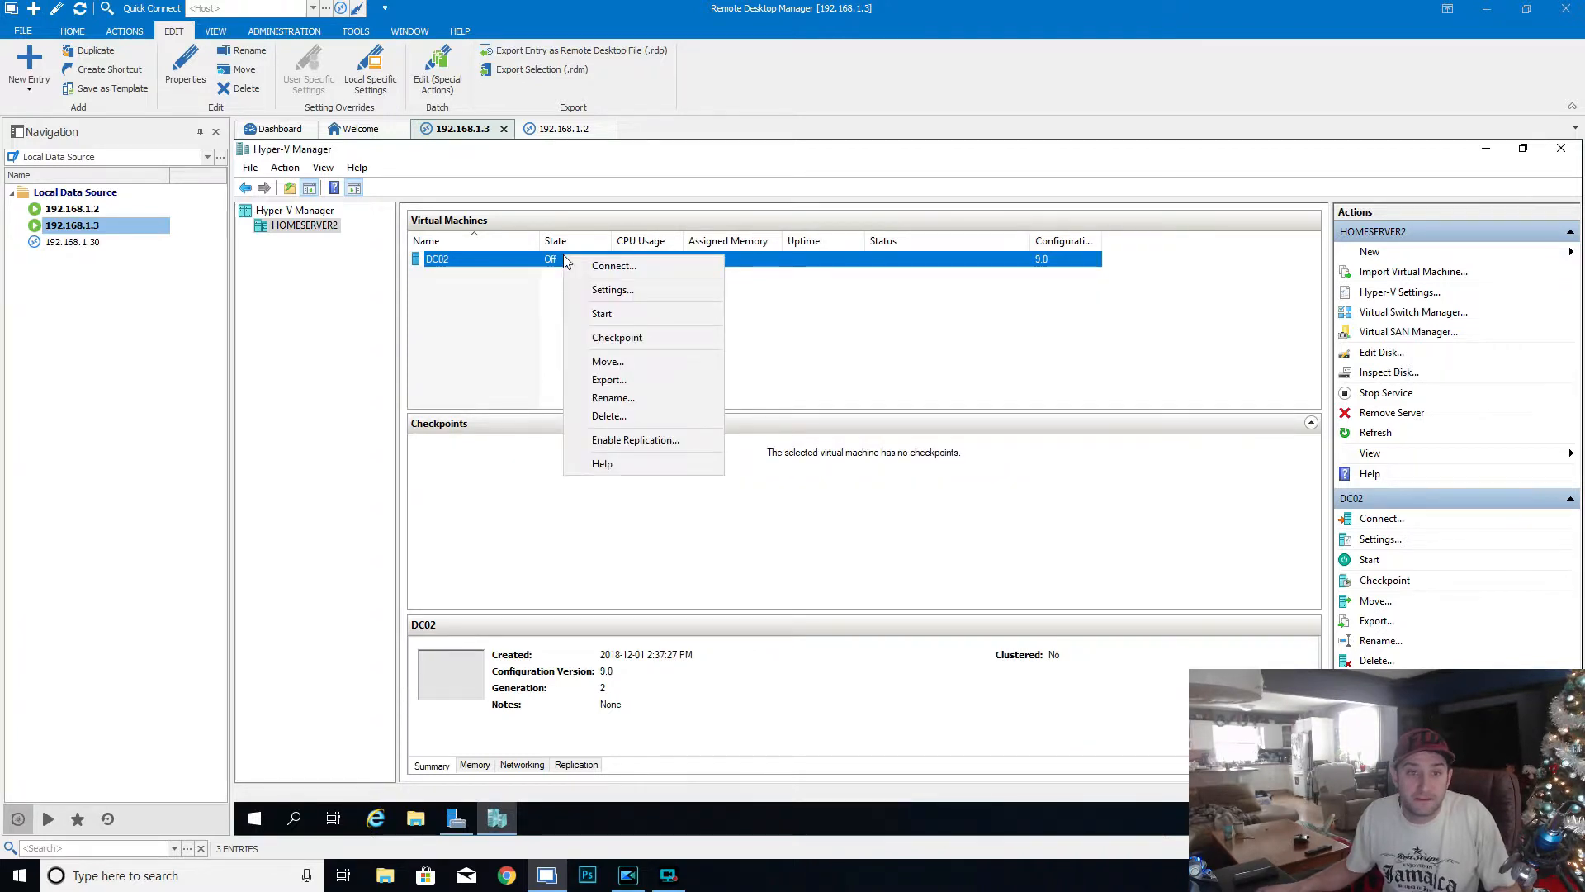
{"action": "right_click", "coordinate": [500, 258]}
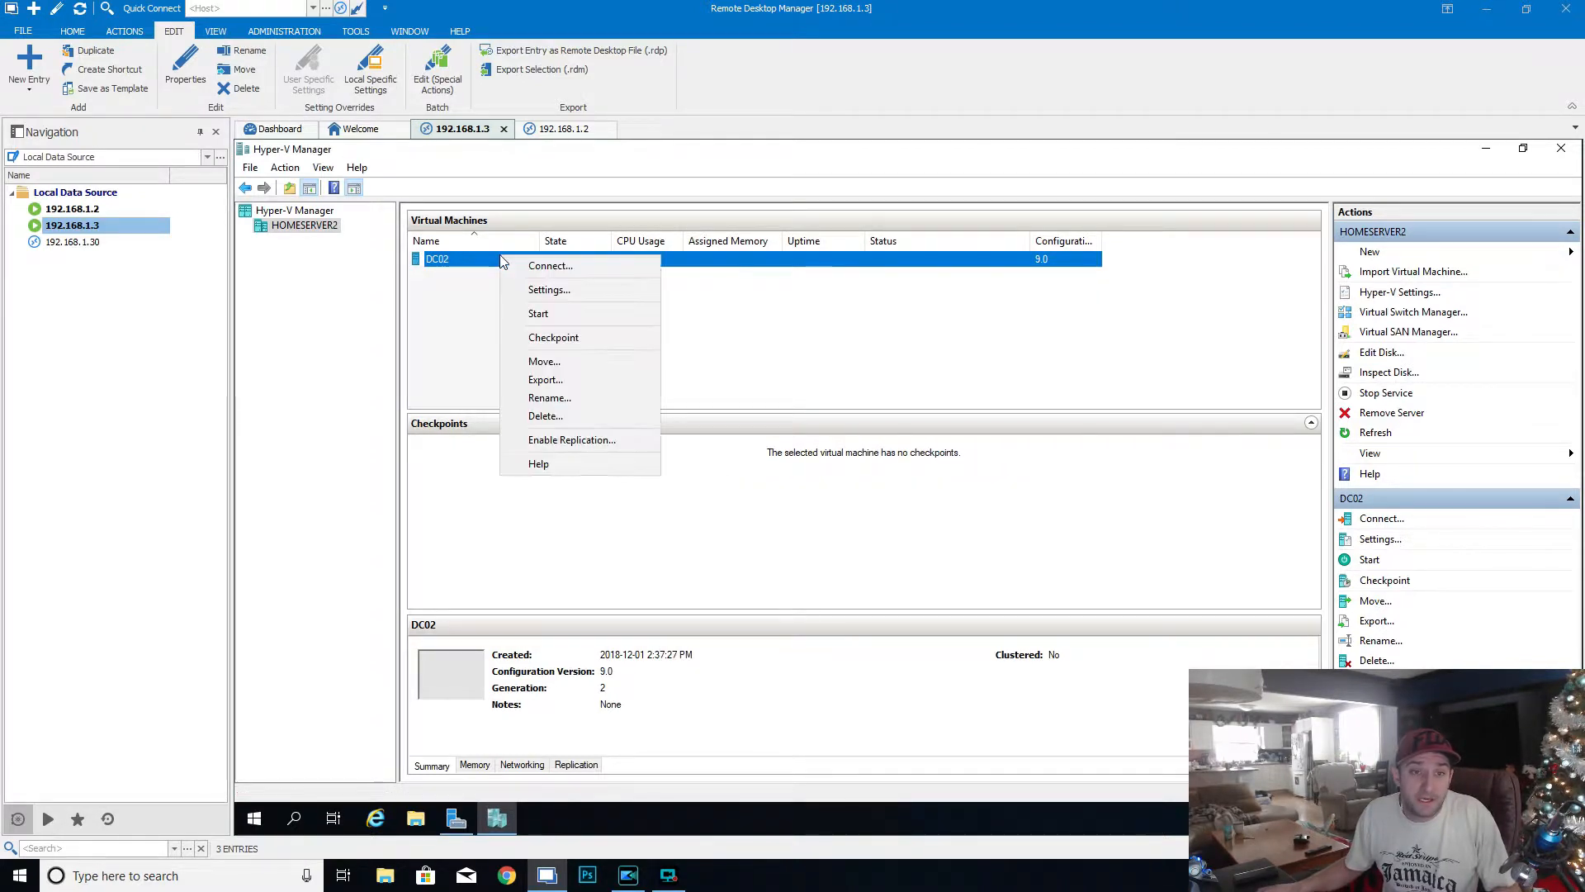
{"action": "left_click", "coordinate": [536, 314]}
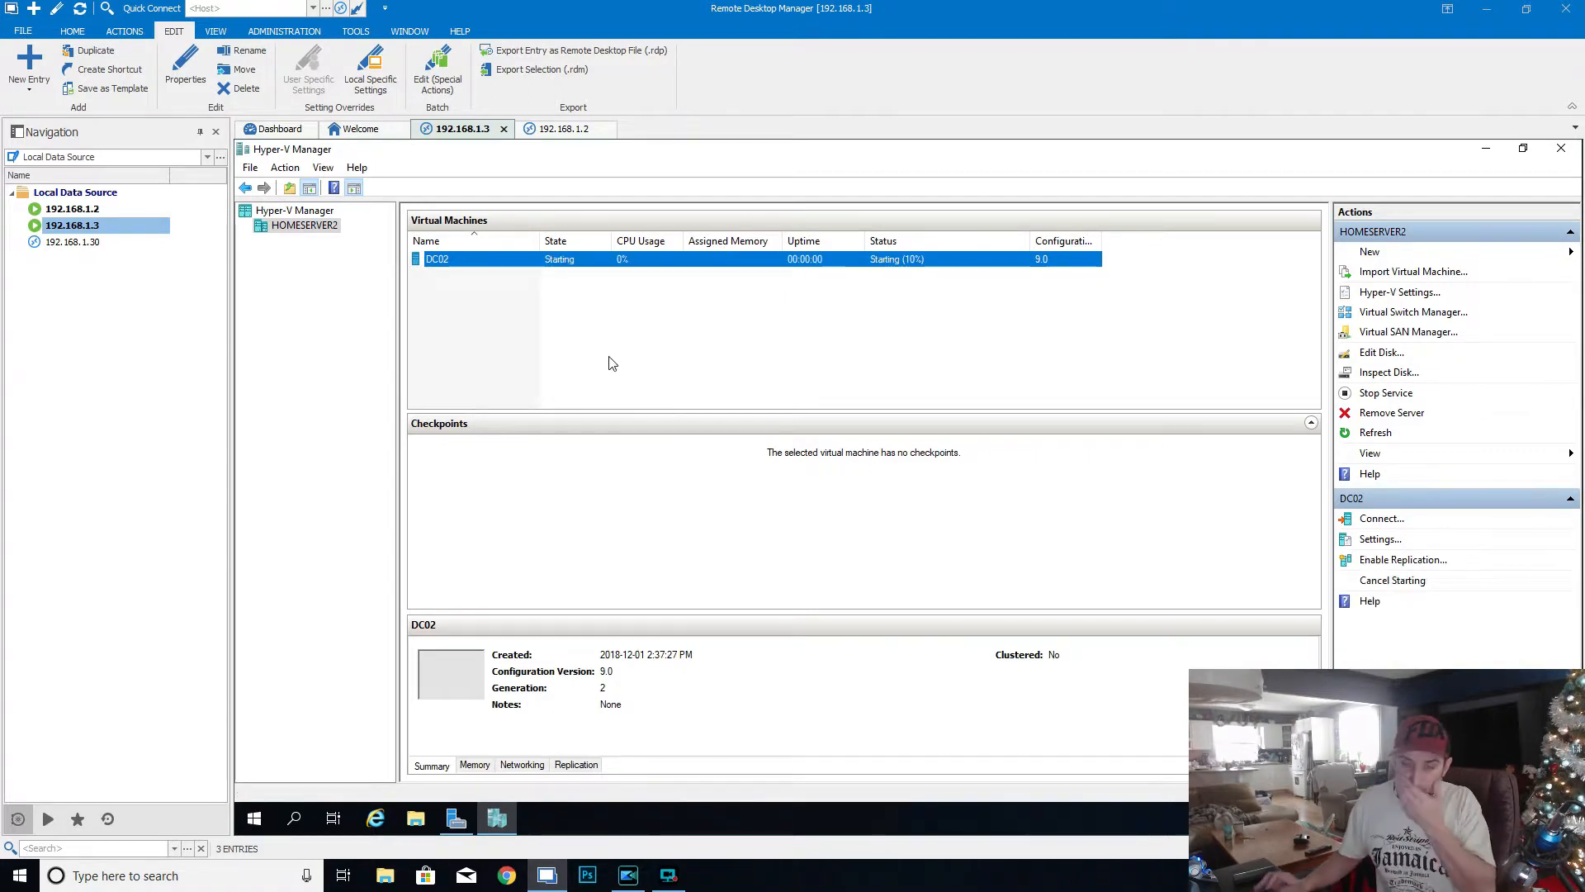
{"action": "double_click", "coordinate": [446, 659]}
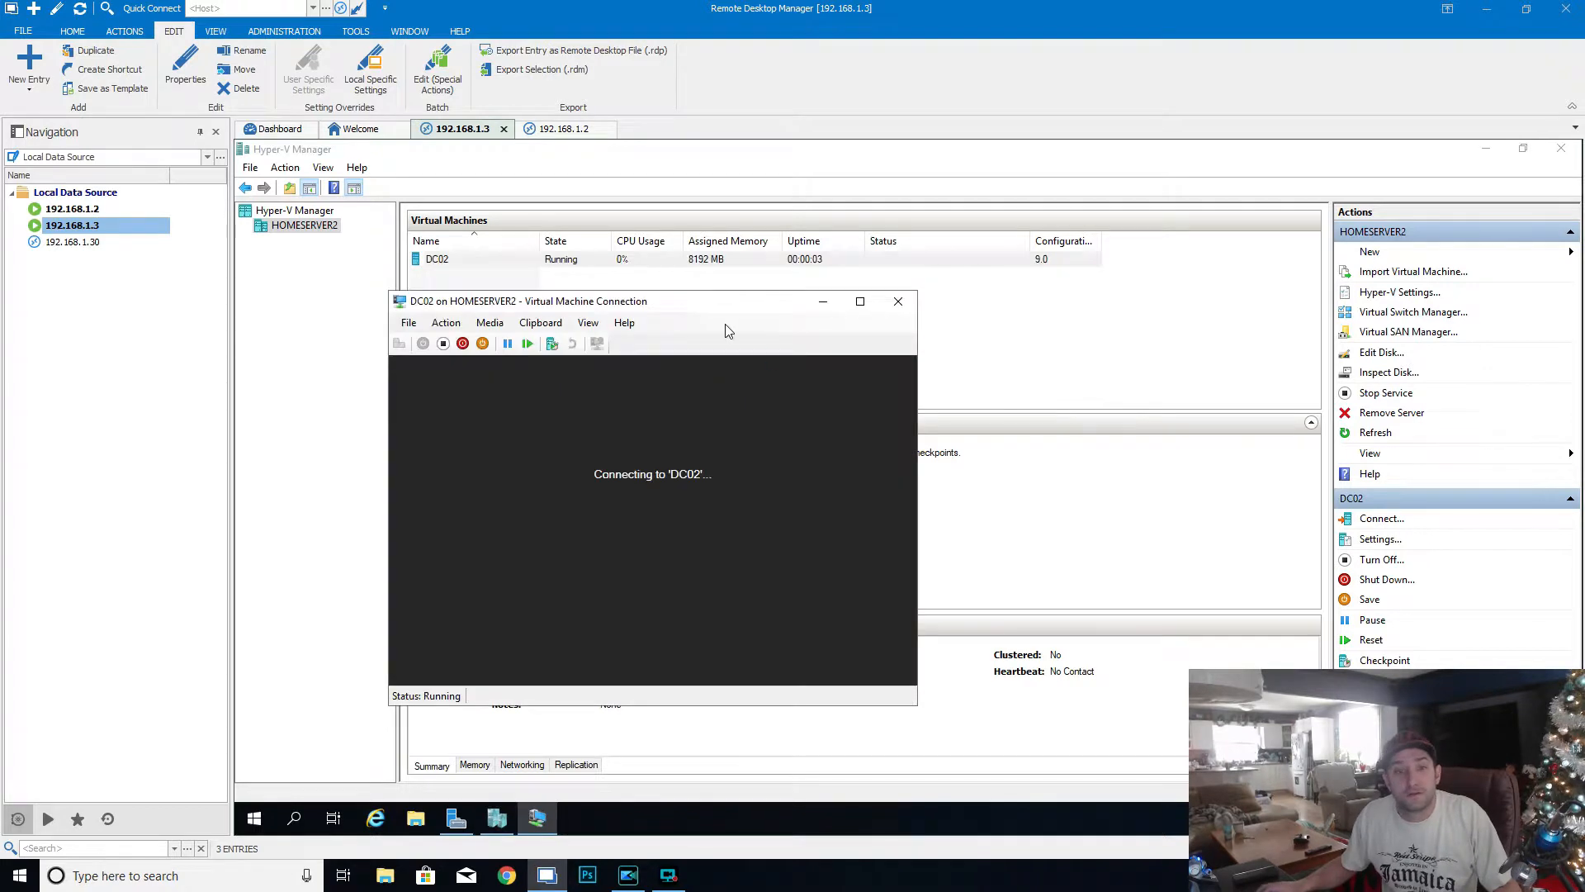
{"action": "left_click_drag", "start_coordinate": [736, 310], "coordinate": [748, 165]}
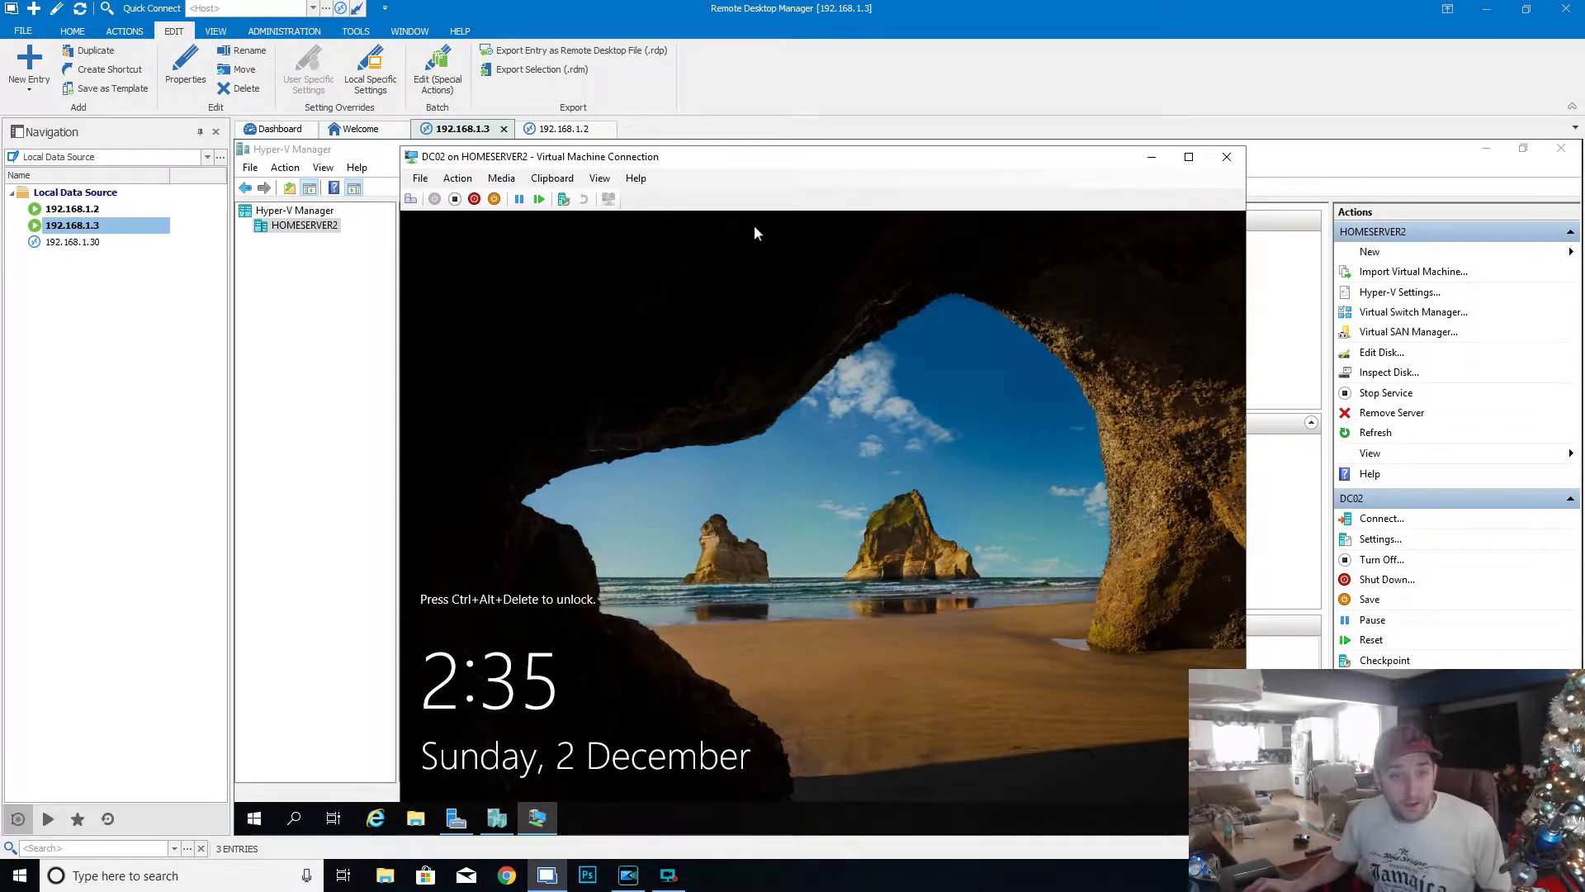
- Unlock the DC02 console and sign in as Administrator with the account password
{"action": "mouse_move", "coordinate": [720, 152]}
{"action": "left_mouse_down"}
{"action": "mouse_move", "coordinate": [716, 179]}
{"action": "mouse_move", "coordinate": [717, 161]}
{"action": "left_mouse_up"}
{"action": "left_click", "coordinate": [456, 188]}
{"action": "left_click", "coordinate": [472, 207]}
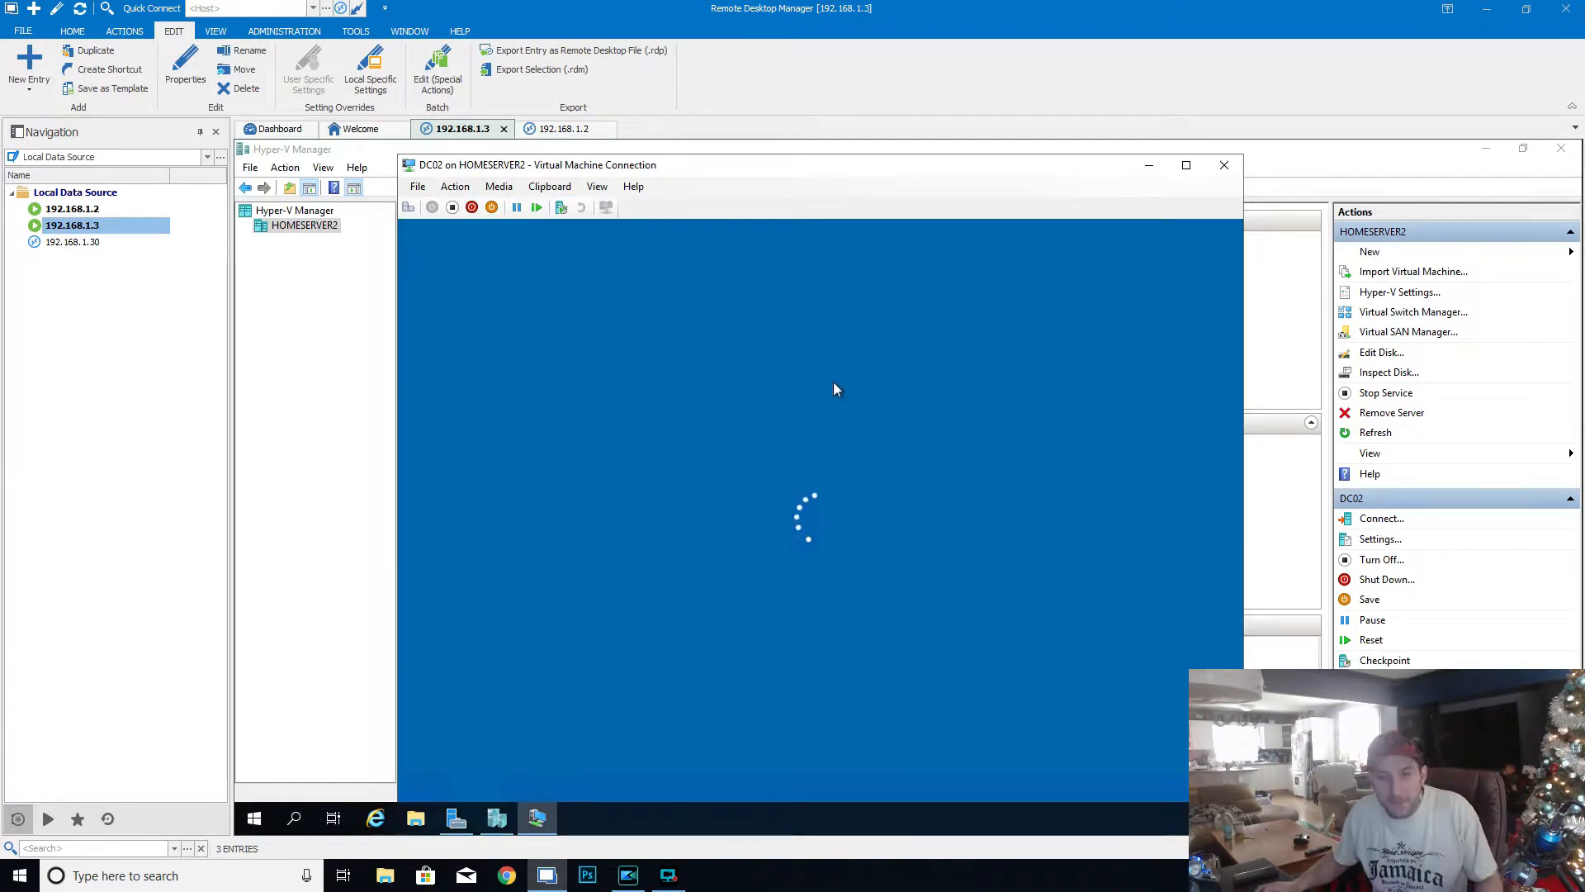
{"action": "type", "text": "•••••"}
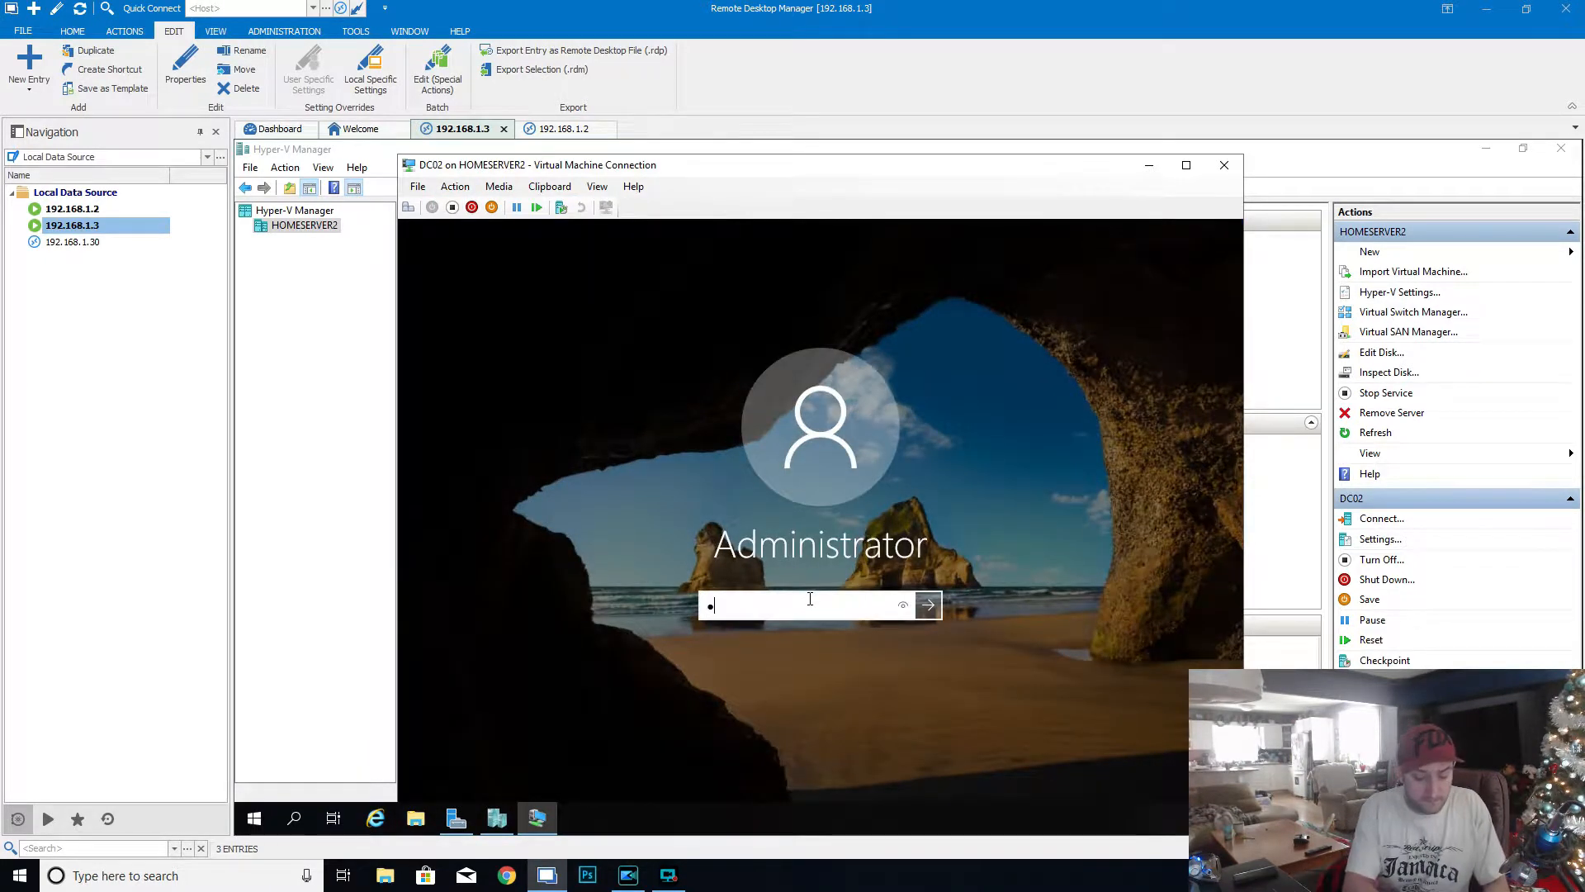
{"action": "type", "text": "••••"}
{"action": "key", "text": "Return"}
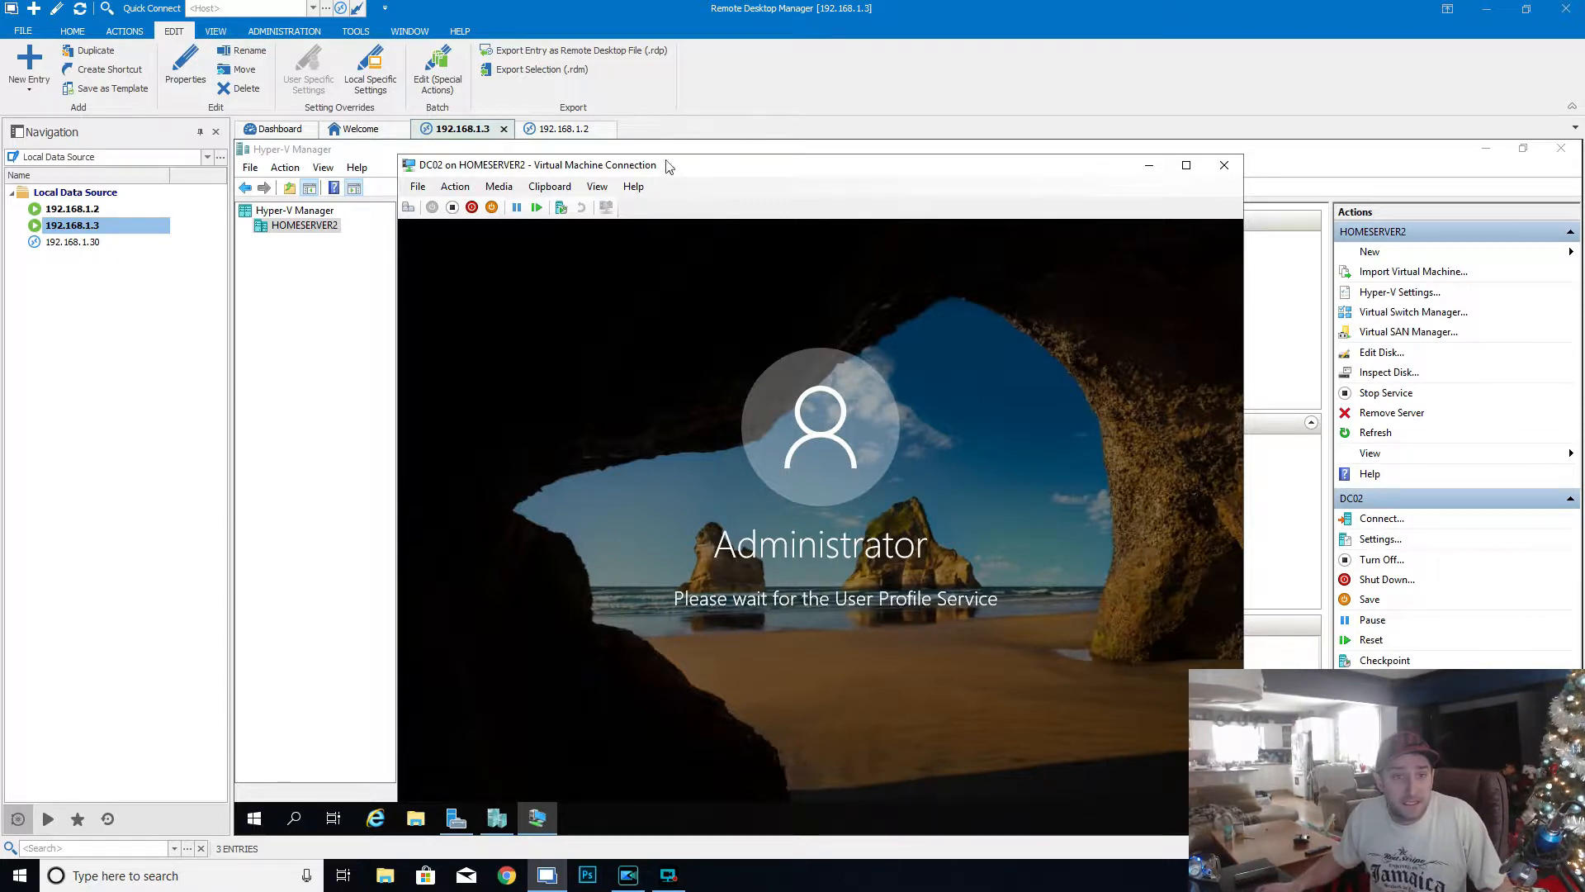
- Switch to the 192.168.1.2 session and view the local server's properties in a maximized Server Manager
{"action": "left_click", "coordinate": [558, 131]}
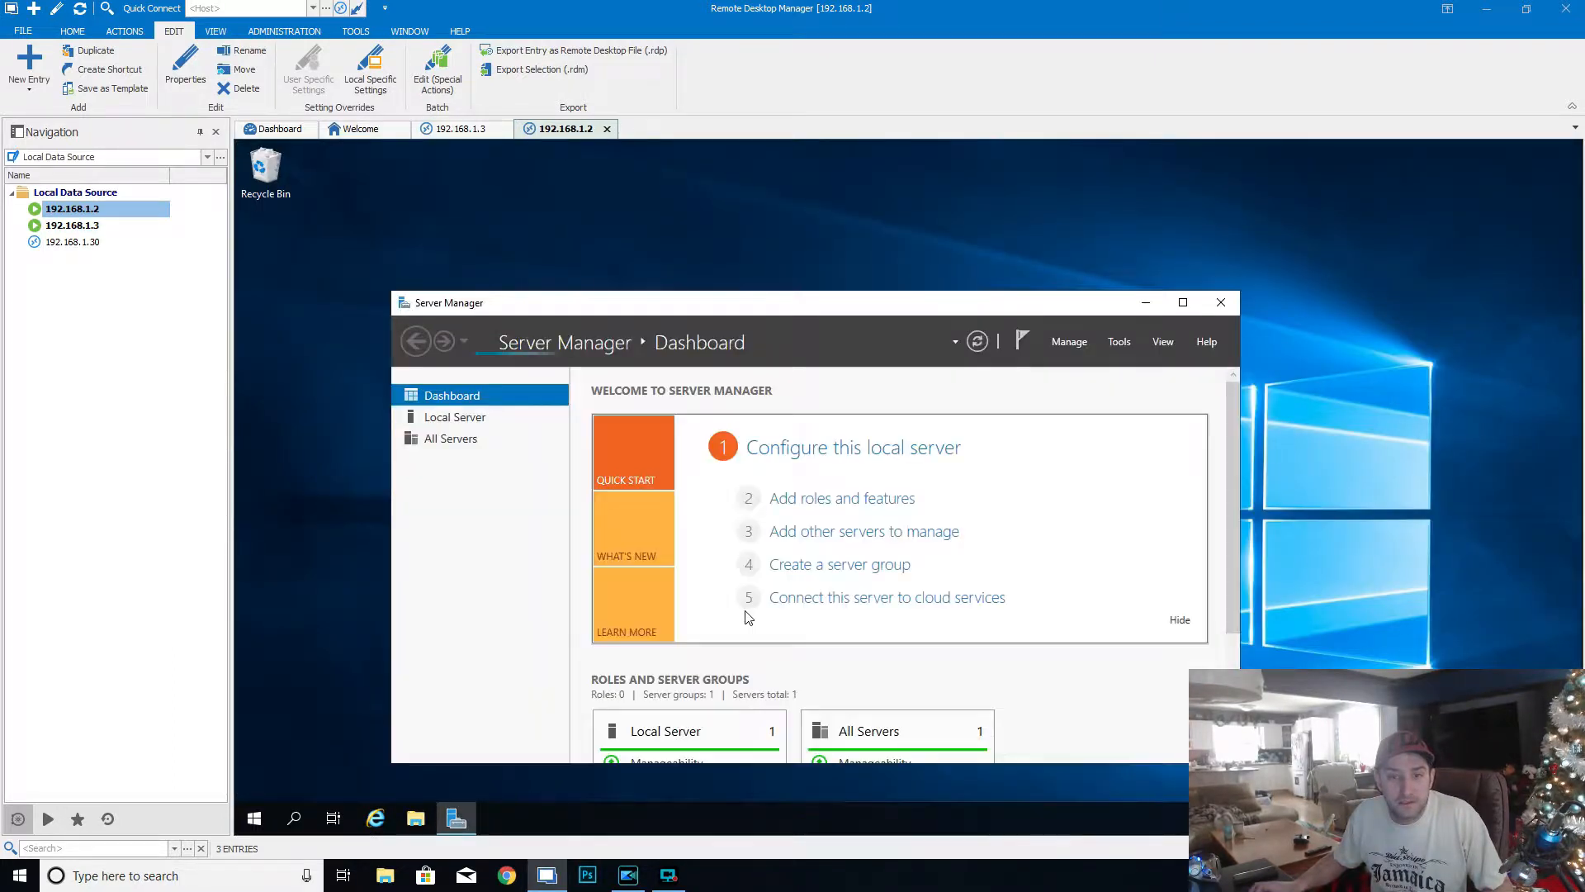
{"action": "double_click", "coordinate": [787, 302]}
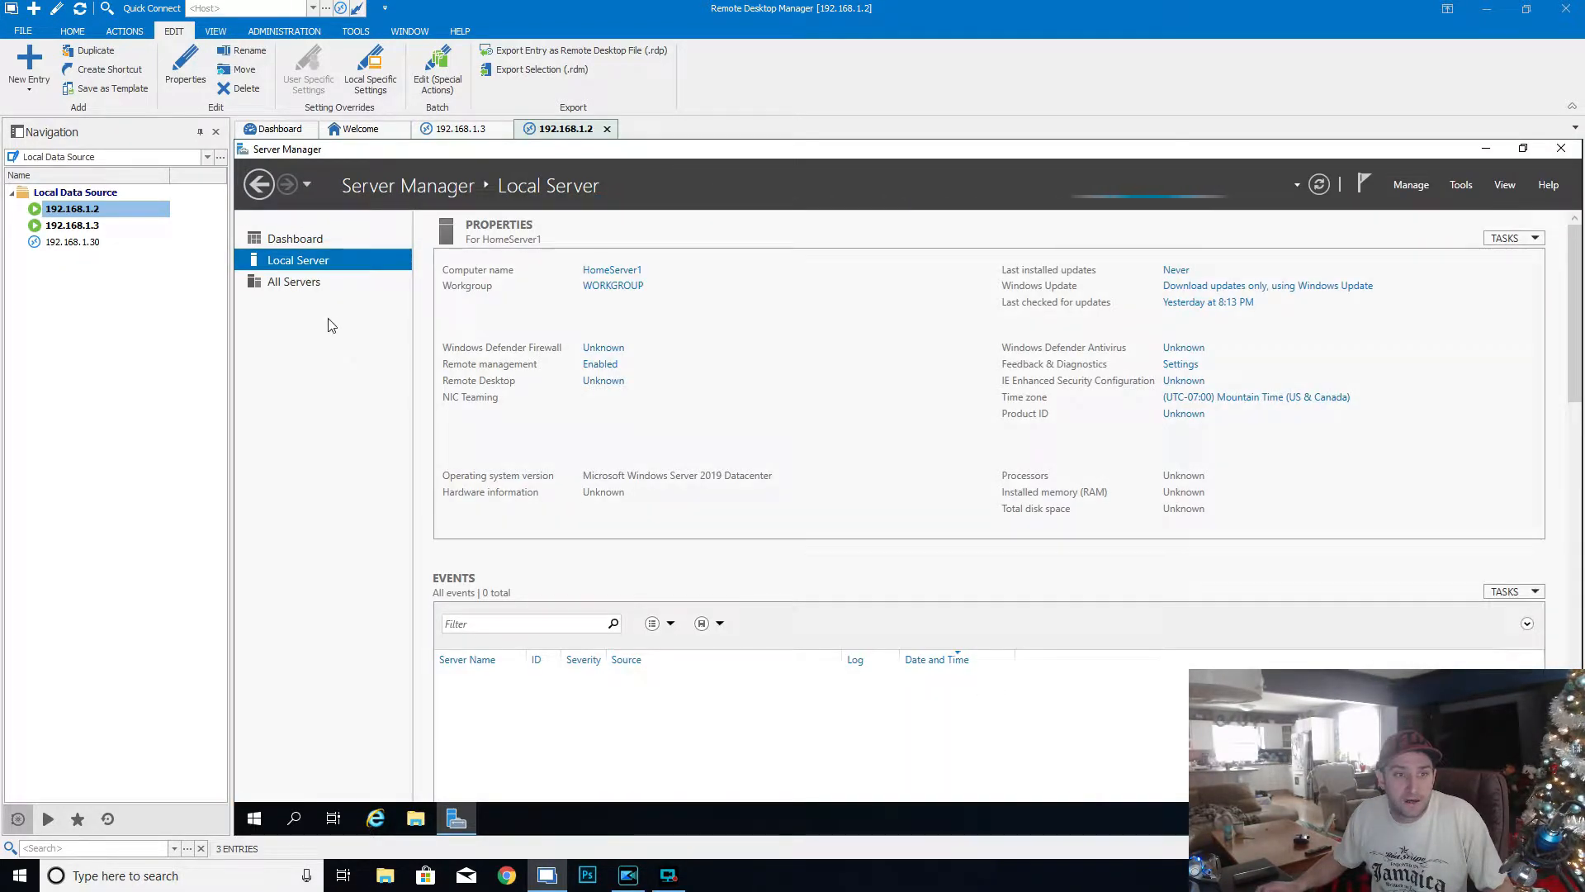
- Open the remote session to 192.168.1.30 and dismiss the Windows build expiry notice
{"action": "left_click", "coordinate": [66, 242]}
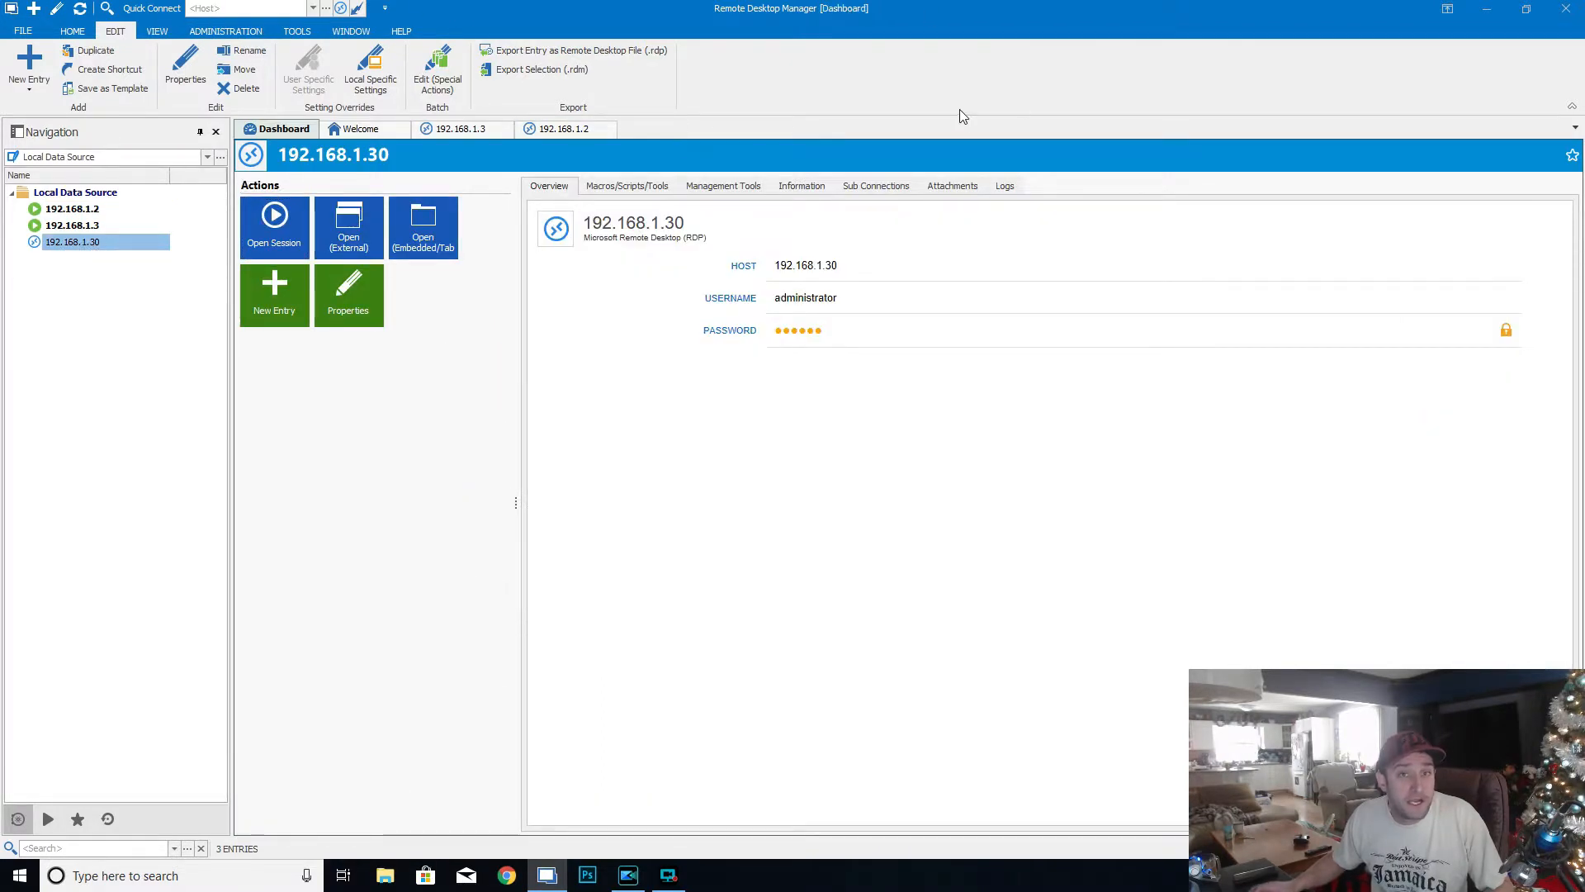
{"action": "double_click", "coordinate": [107, 242]}
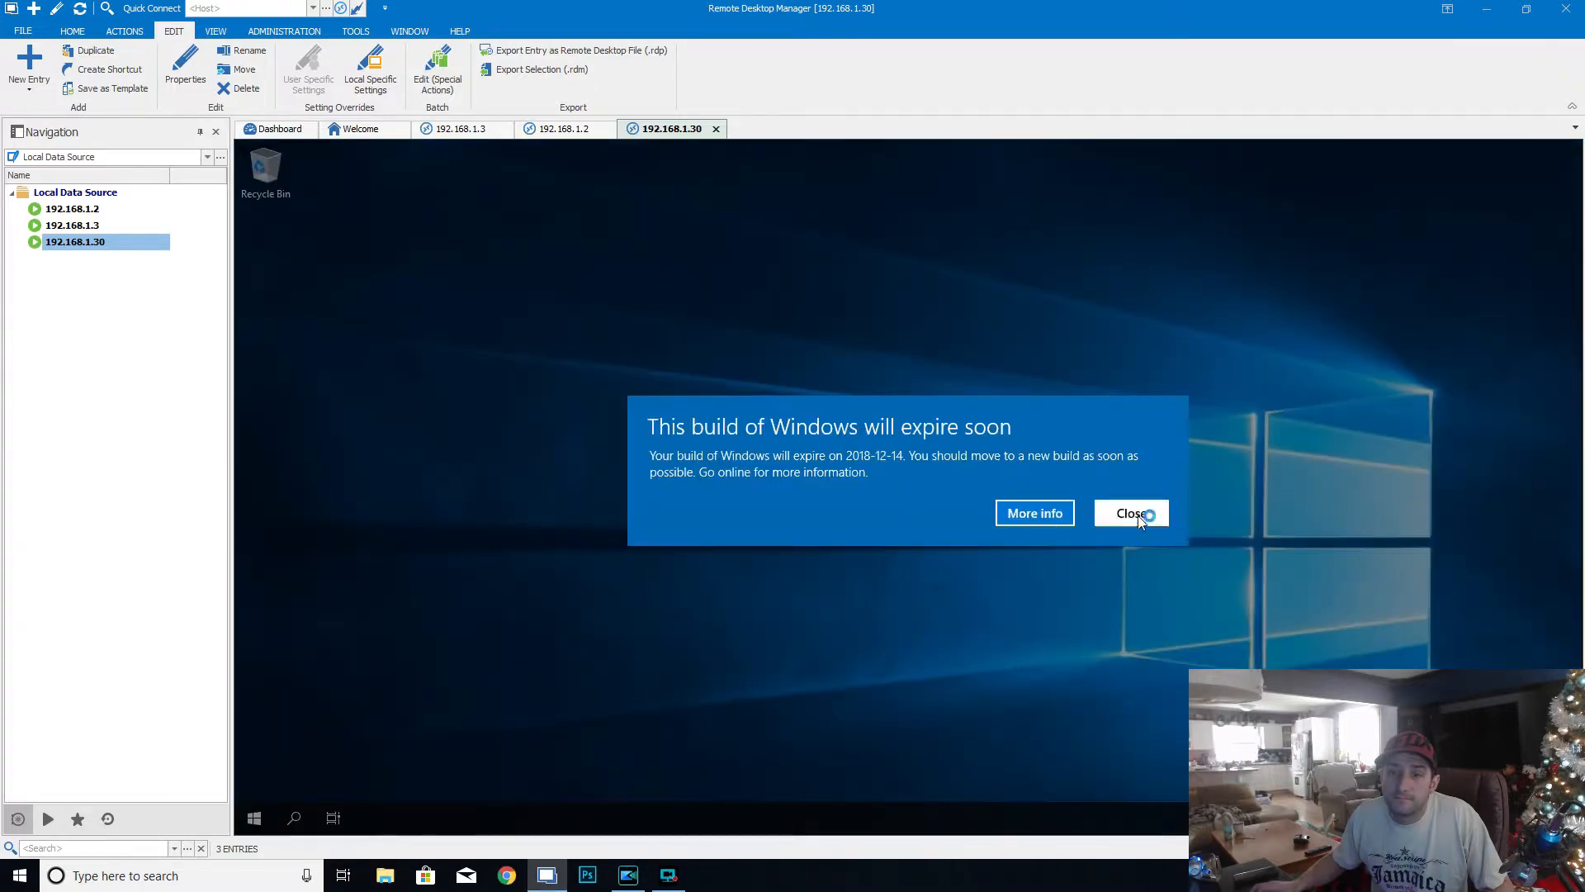
{"action": "left_click", "coordinate": [1132, 513]}
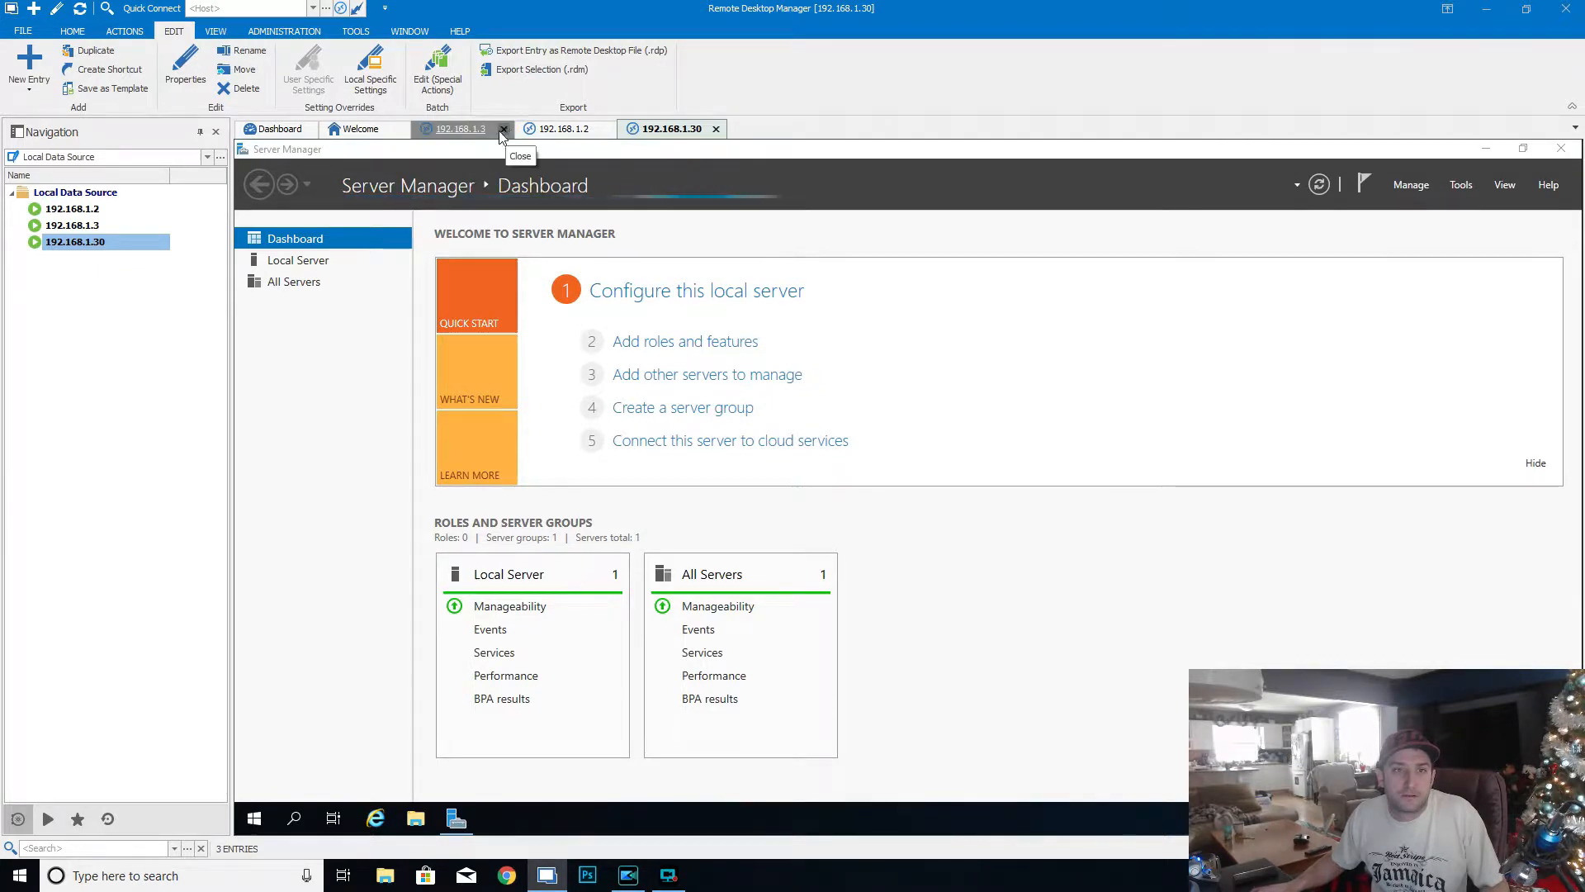
- Return to the 192.168.1.3 session, show the DC02 console full screen and close its Settings window
{"action": "left_click", "coordinate": [462, 128]}
{"action": "left_click", "coordinate": [1044, 562]}
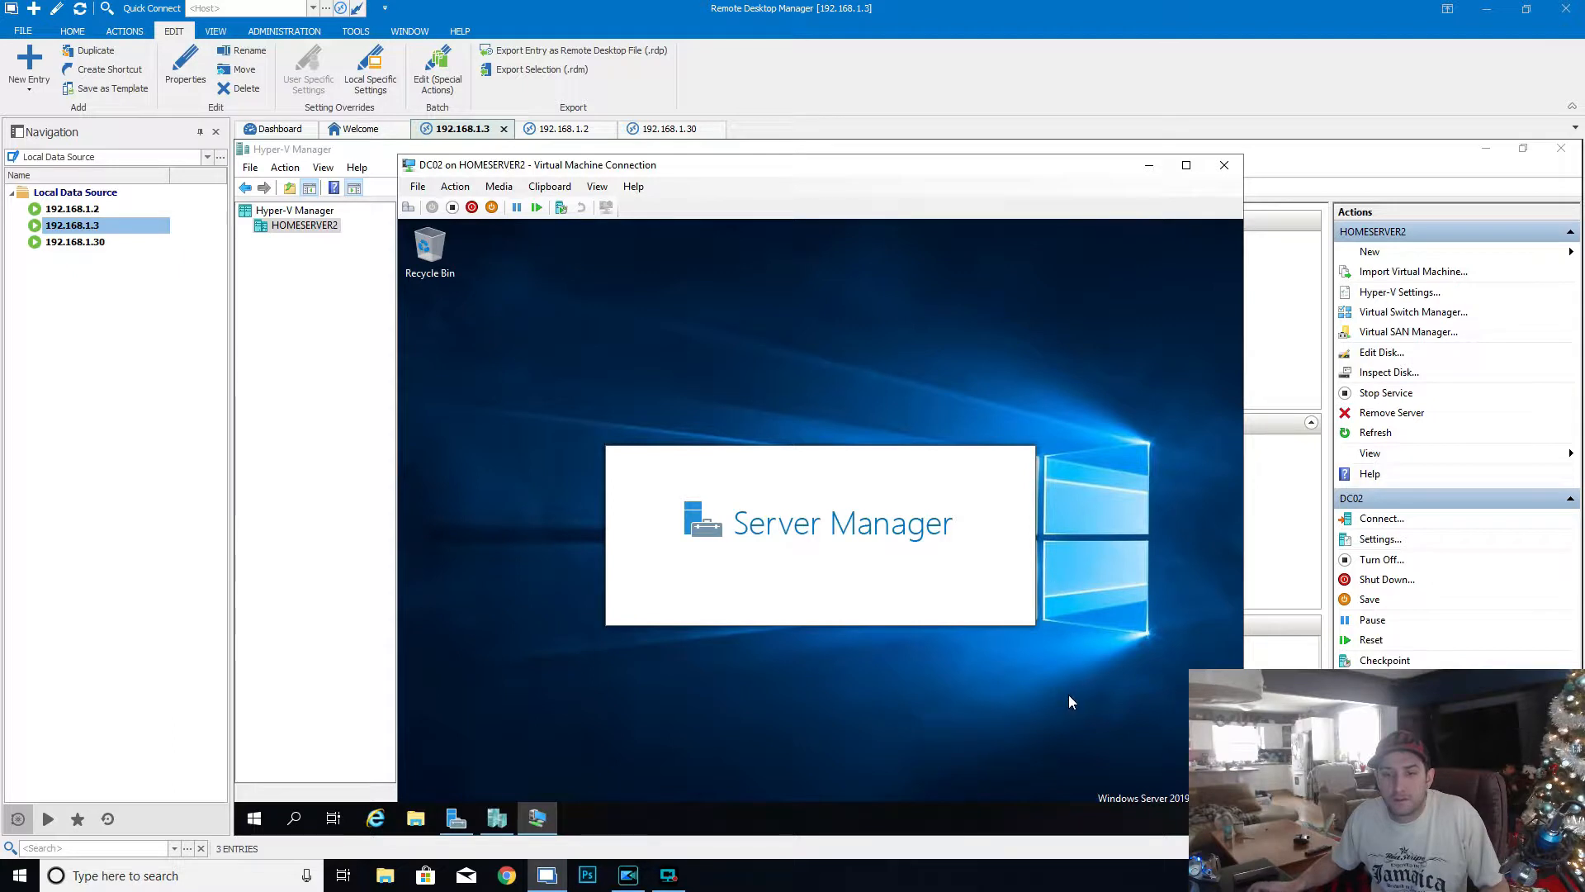
{"action": "left_click", "coordinate": [1186, 165]}
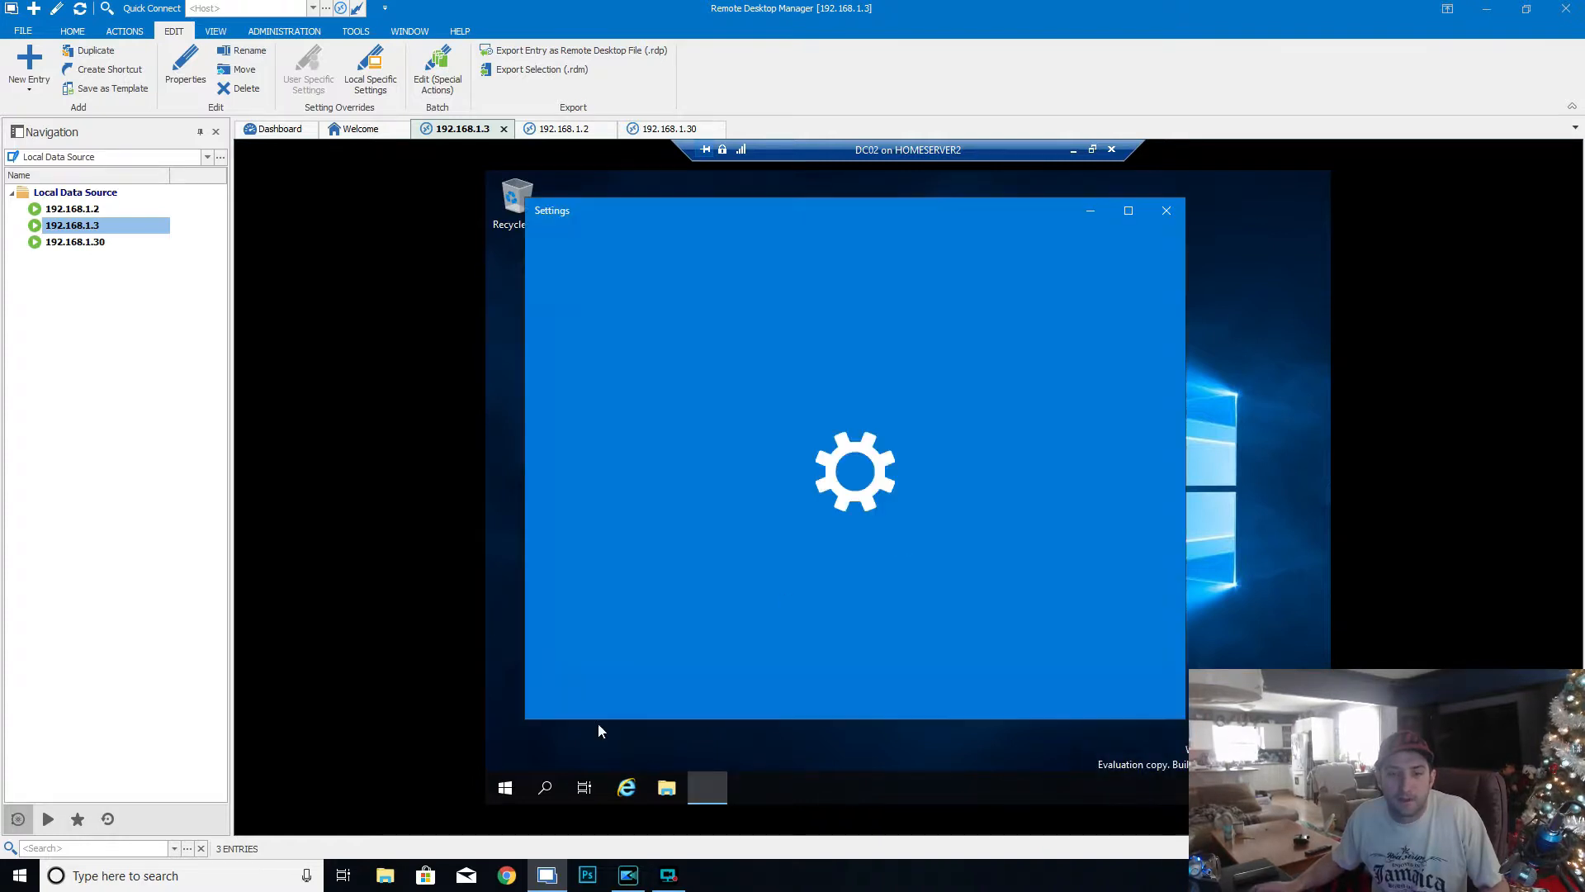
{"action": "left_click", "coordinate": [1167, 212]}
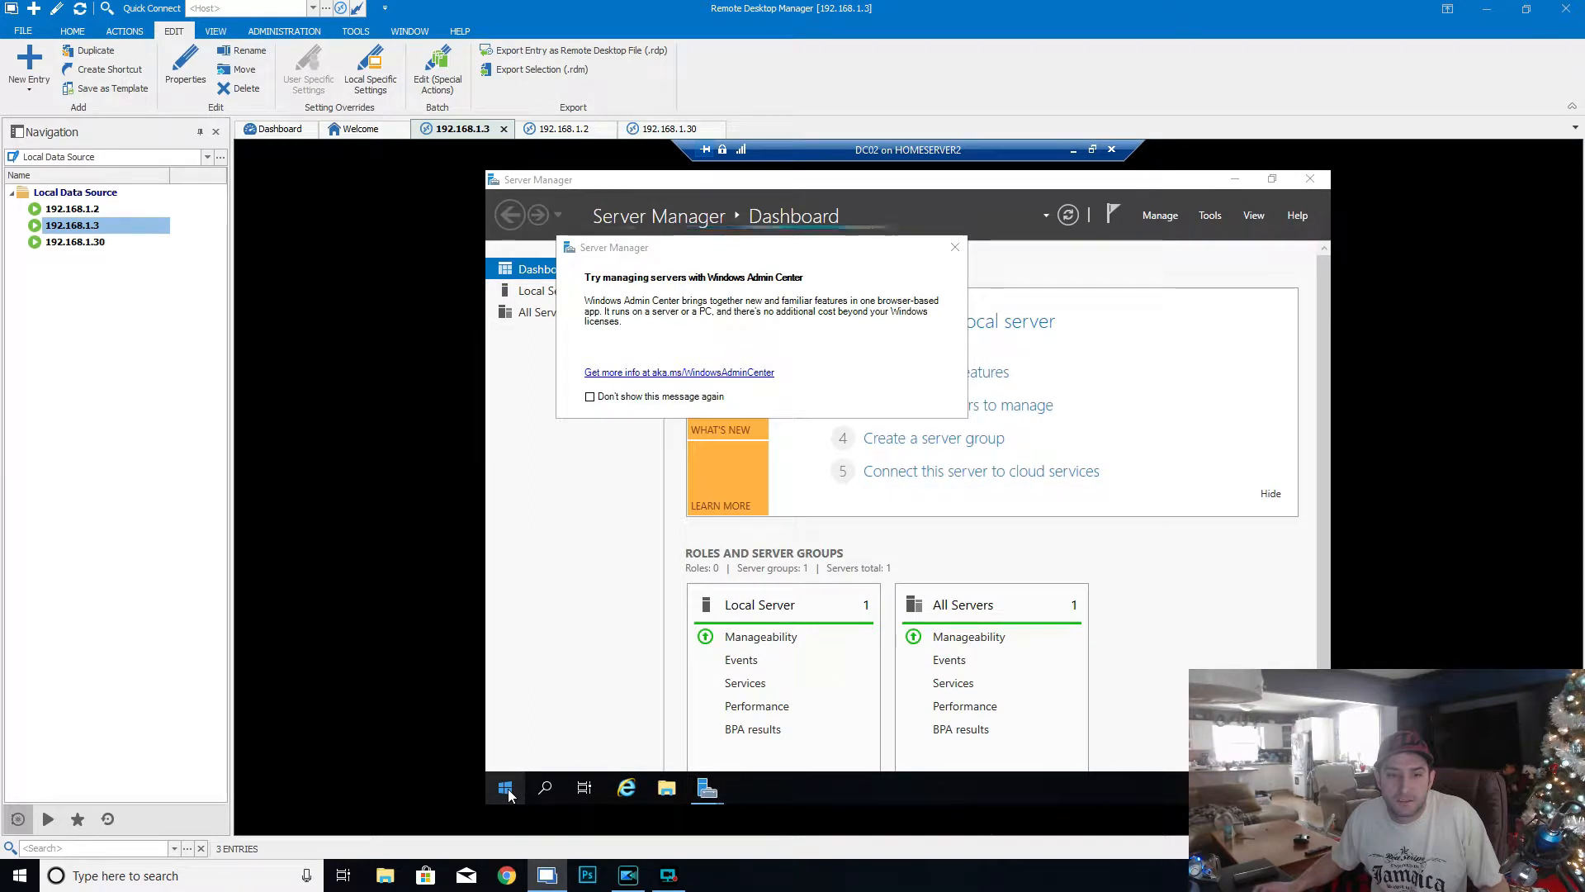
- Open a command prompt on DC02 by running cmd and check its IP configuration with ipconfig
{"action": "right_click", "coordinate": [505, 788]}
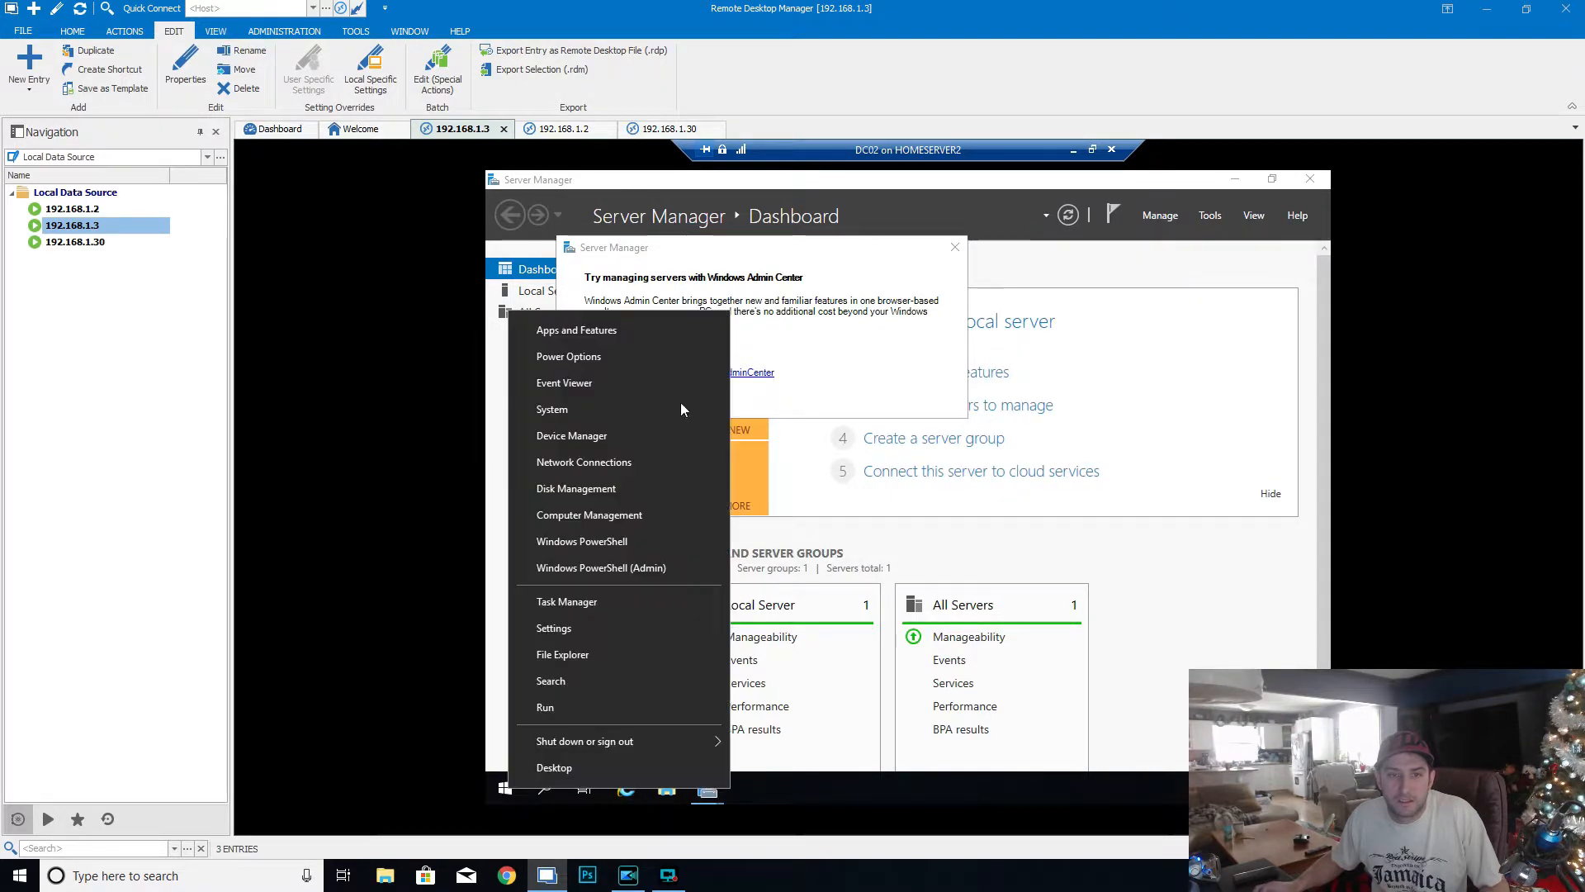
{"action": "left_click", "coordinate": [593, 707]}
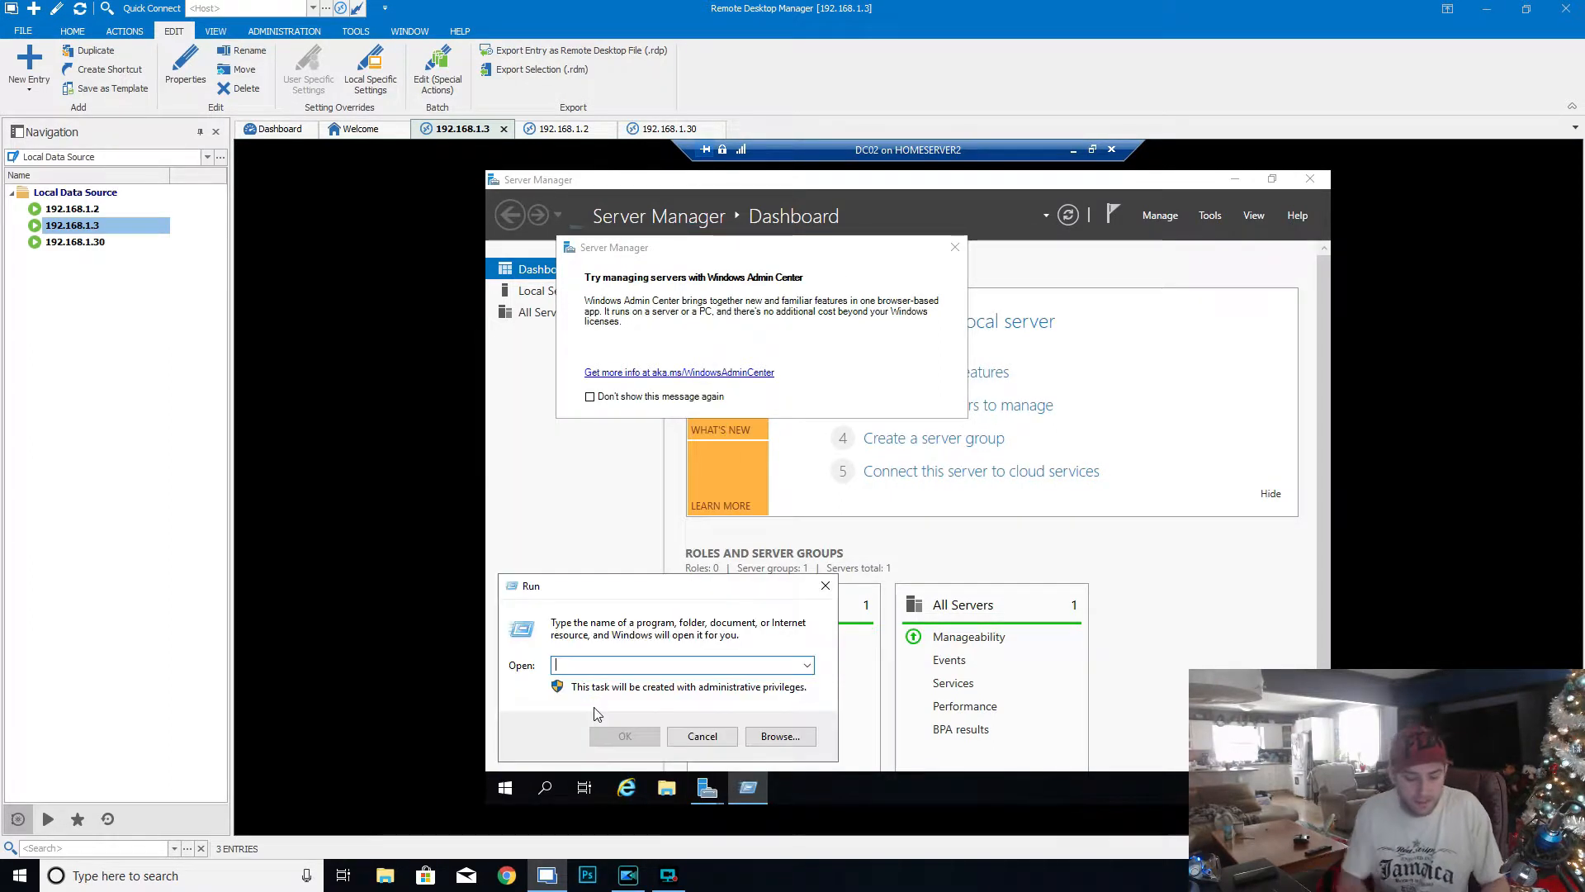
{"action": "type", "text": "cmd"}
{"action": "key", "text": "Return"}
{"action": "type", "text": "ipconfig"}
{"action": "key", "text": "Return"}
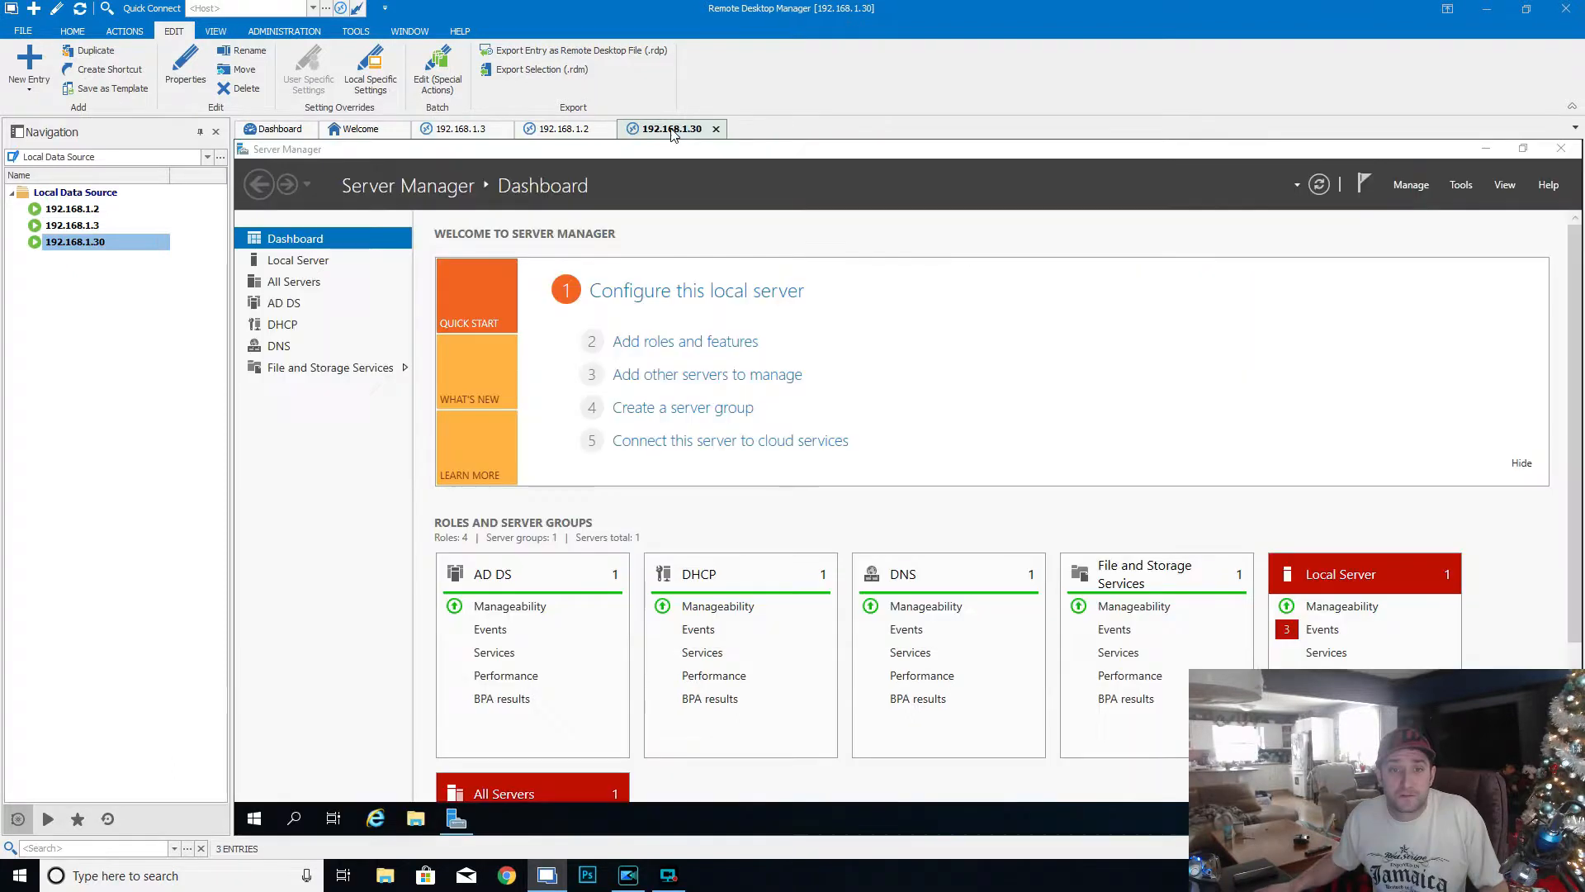
- Switch to the 192.168.1.30 session and open DHCP Manager for DC01 in a maximized window
{"action": "left_click", "coordinate": [672, 128]}
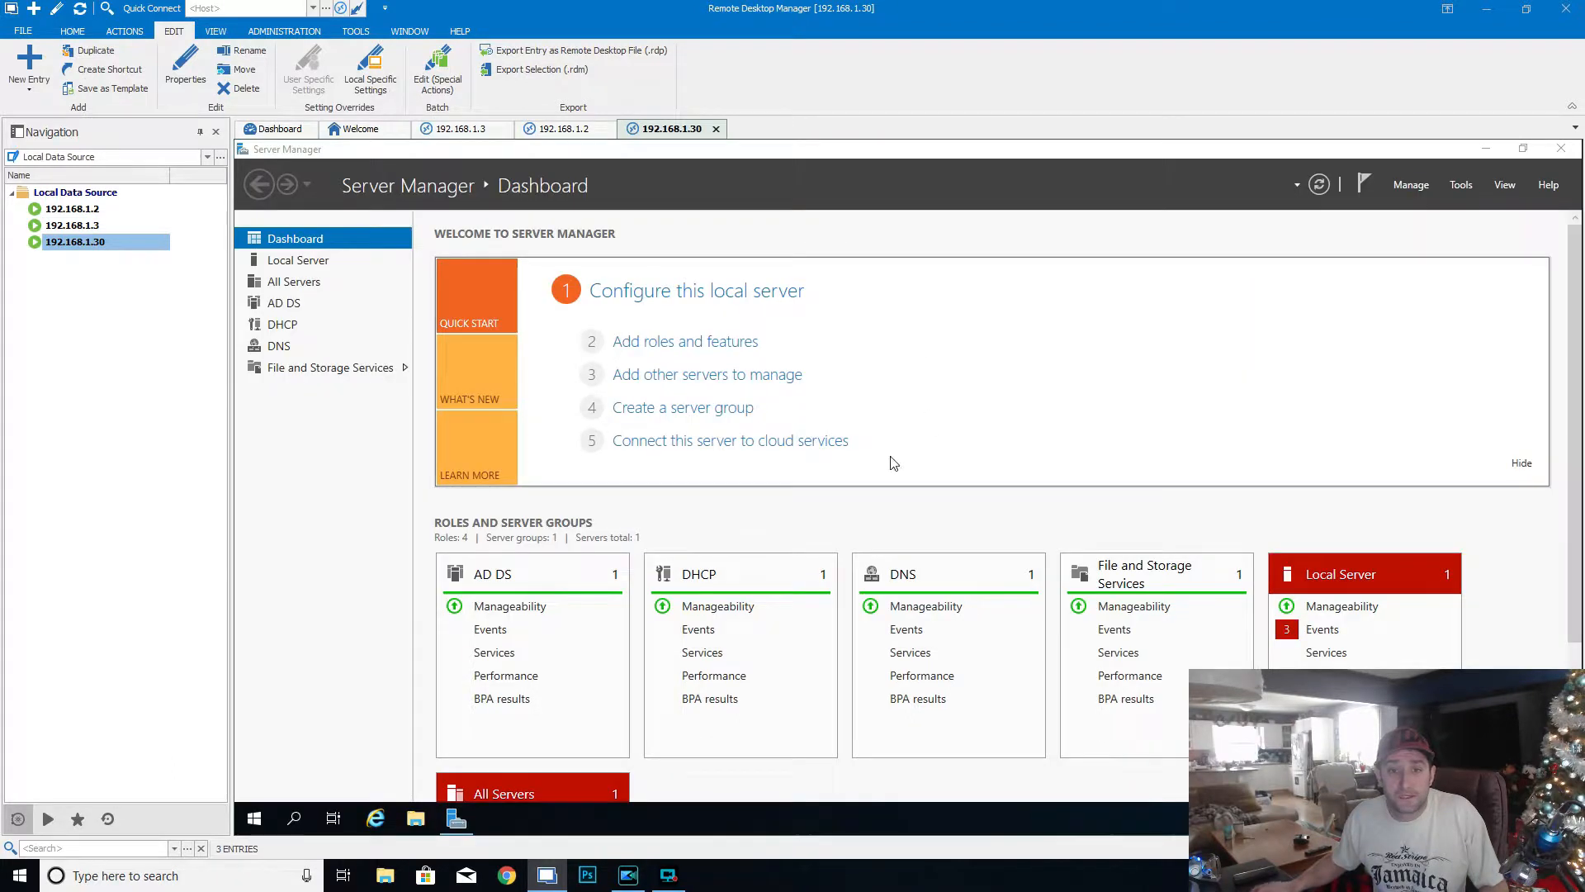
{"action": "left_click", "coordinate": [282, 328]}
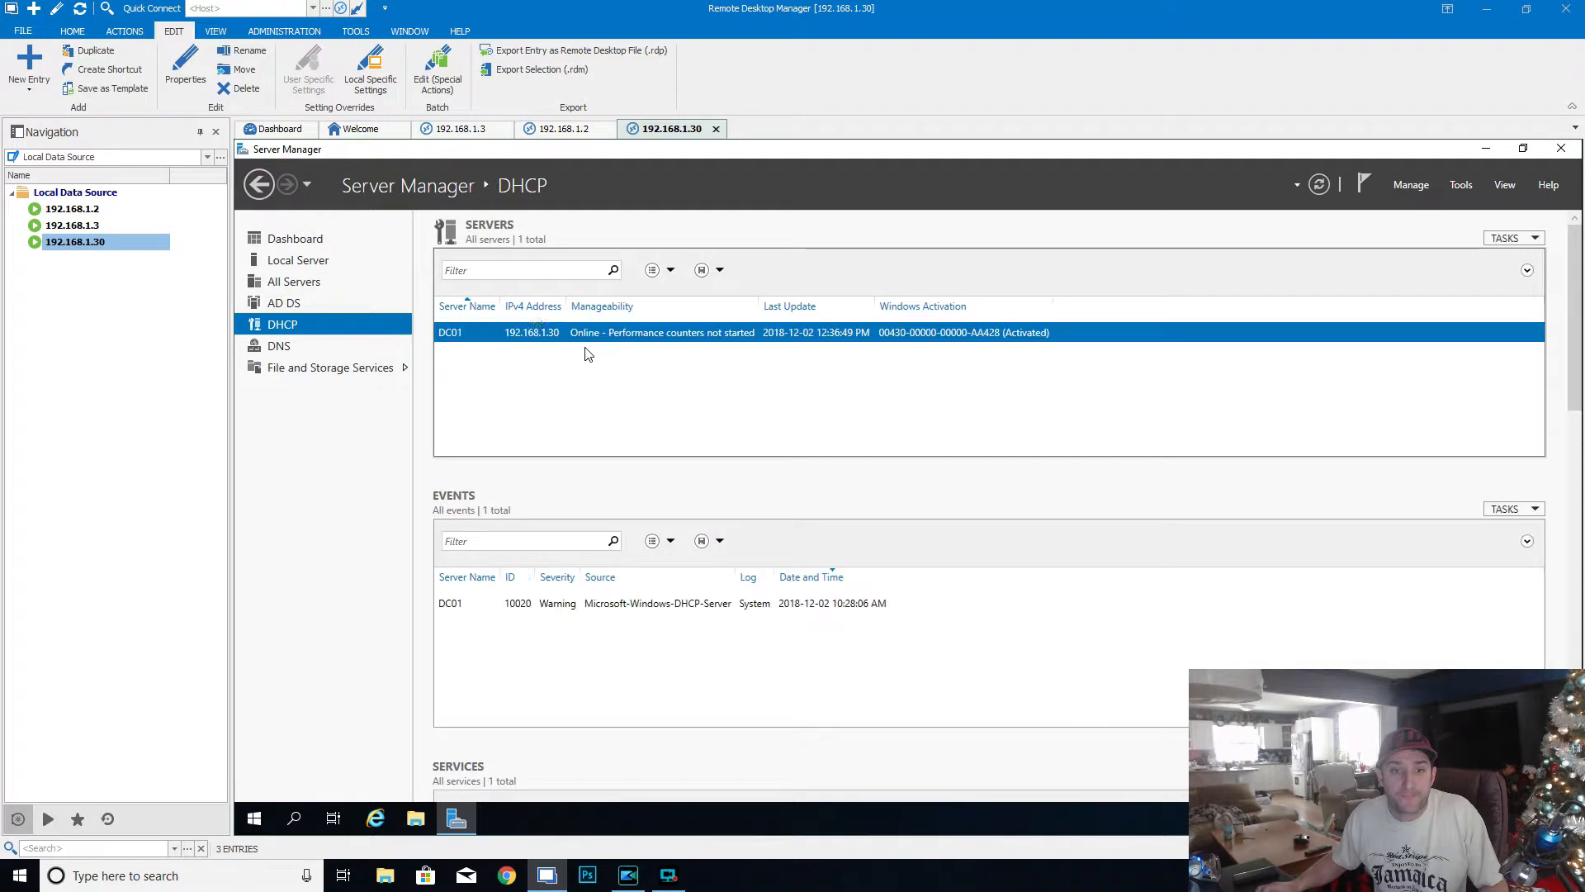
{"action": "right_click", "coordinate": [578, 338]}
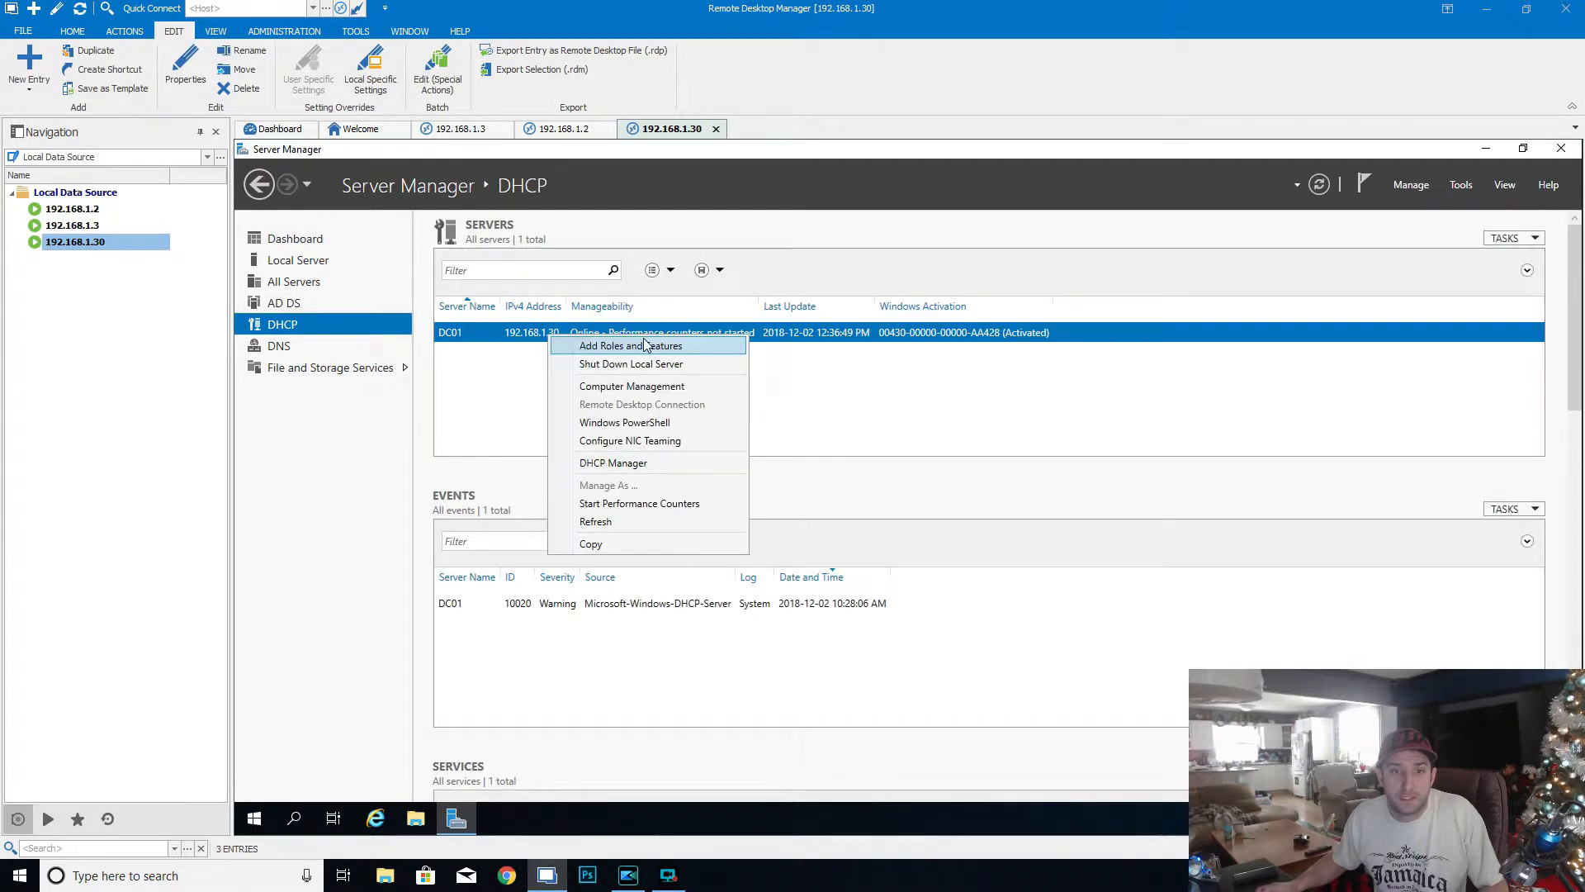
{"action": "left_click", "coordinate": [644, 462]}
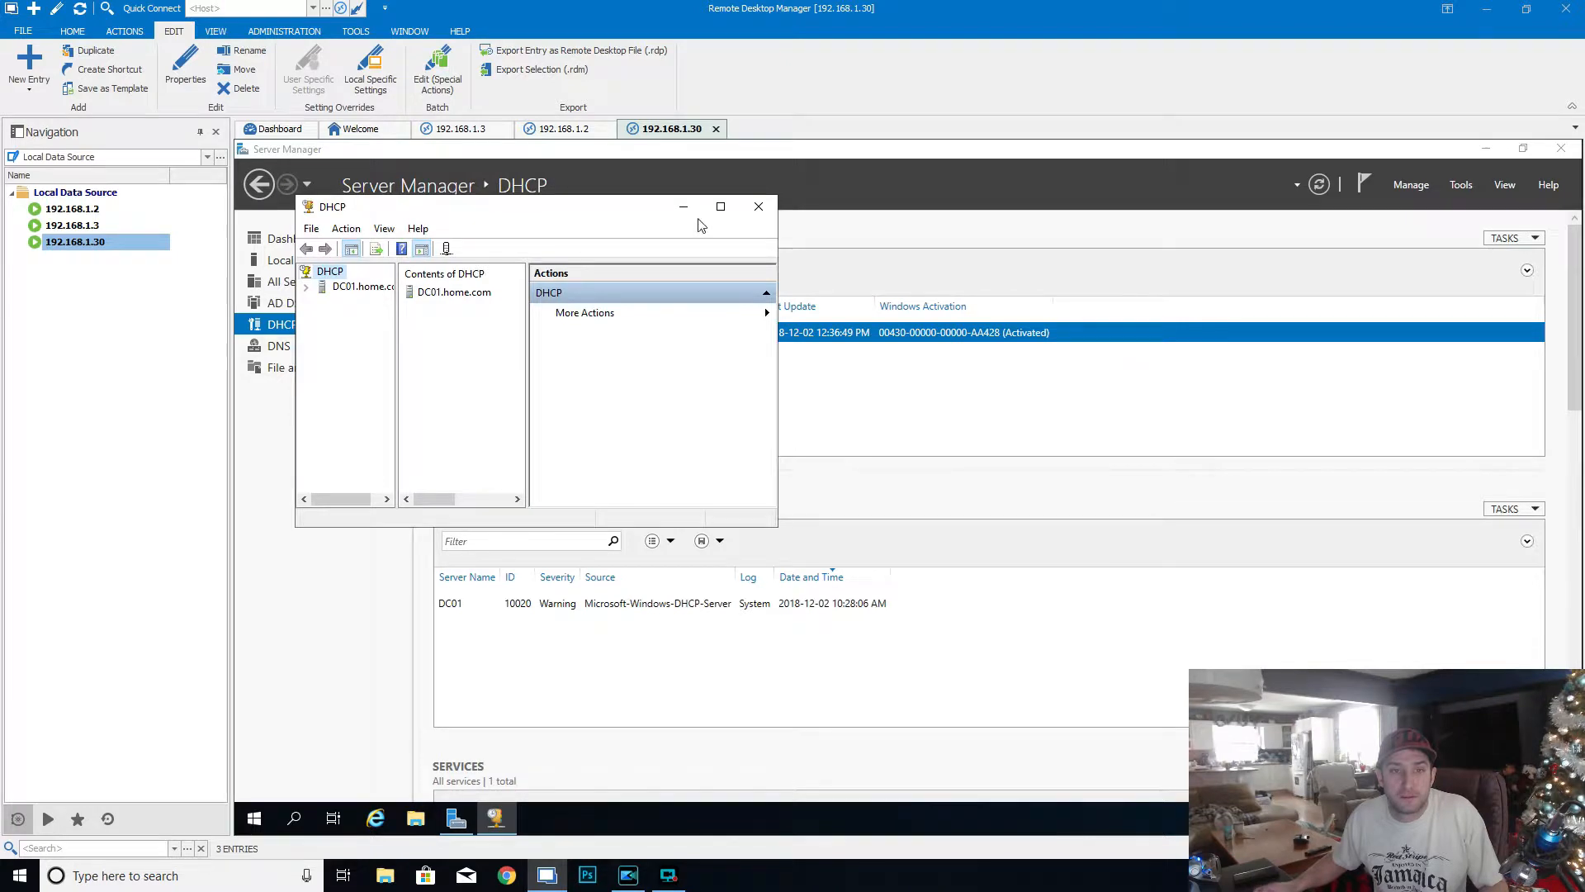
{"action": "left_click", "coordinate": [720, 206]}
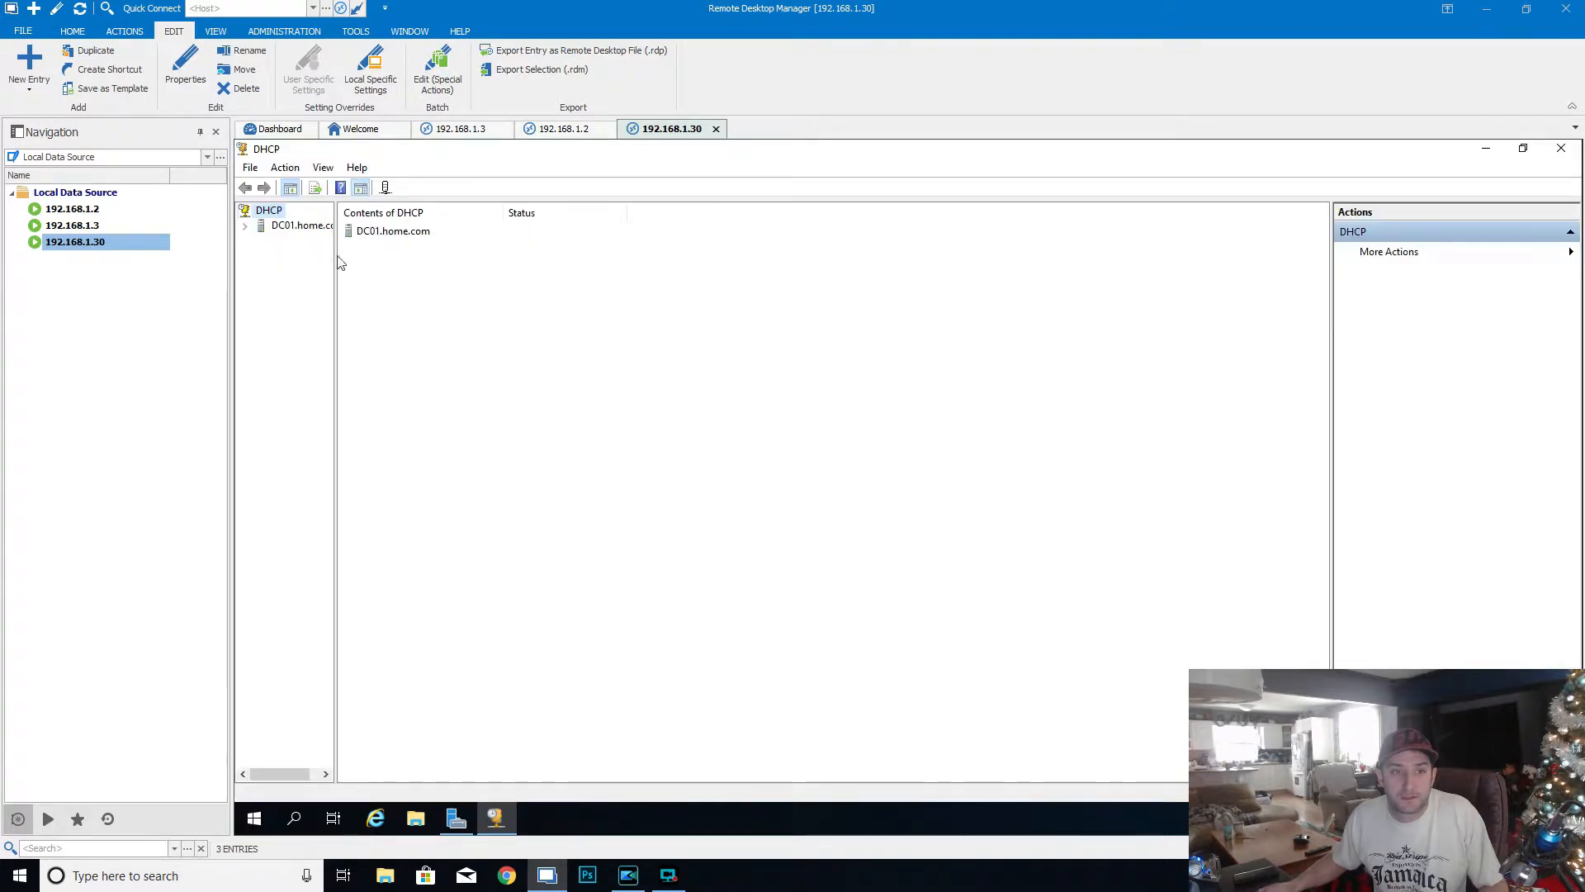
- Widen the DHCP console tree and expand DC01.home.com down to the IPv4 scope 192.168.1.0
{"action": "left_click_drag", "start_coordinate": [336, 257], "coordinate": [592, 313]}
{"action": "left_click", "coordinate": [245, 225]}
{"action": "double_click", "coordinate": [296, 240]}
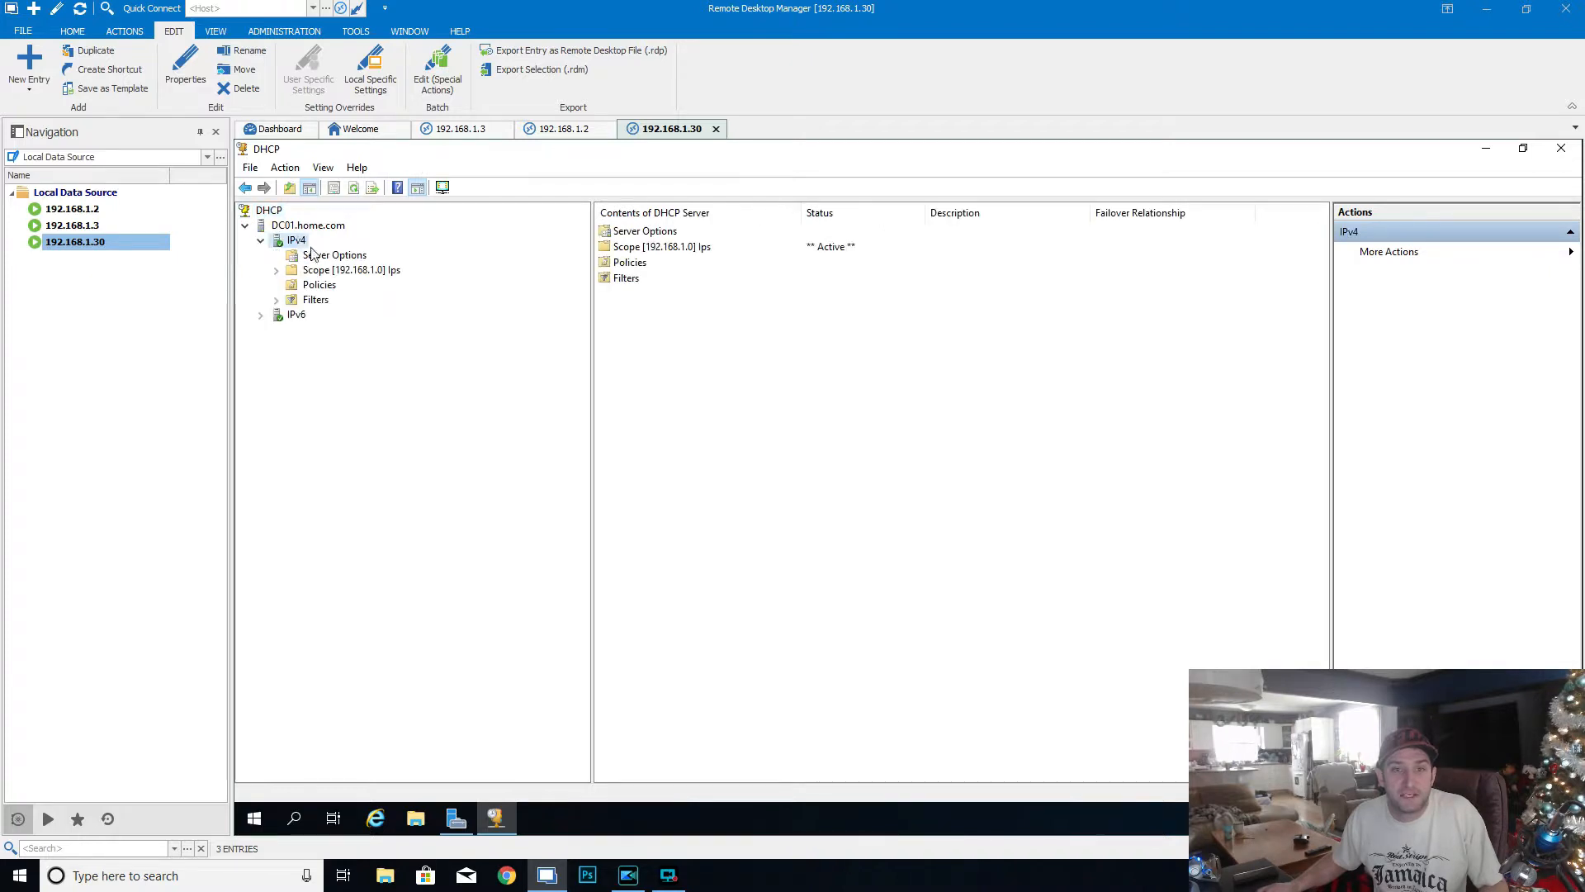
{"action": "double_click", "coordinate": [346, 272]}
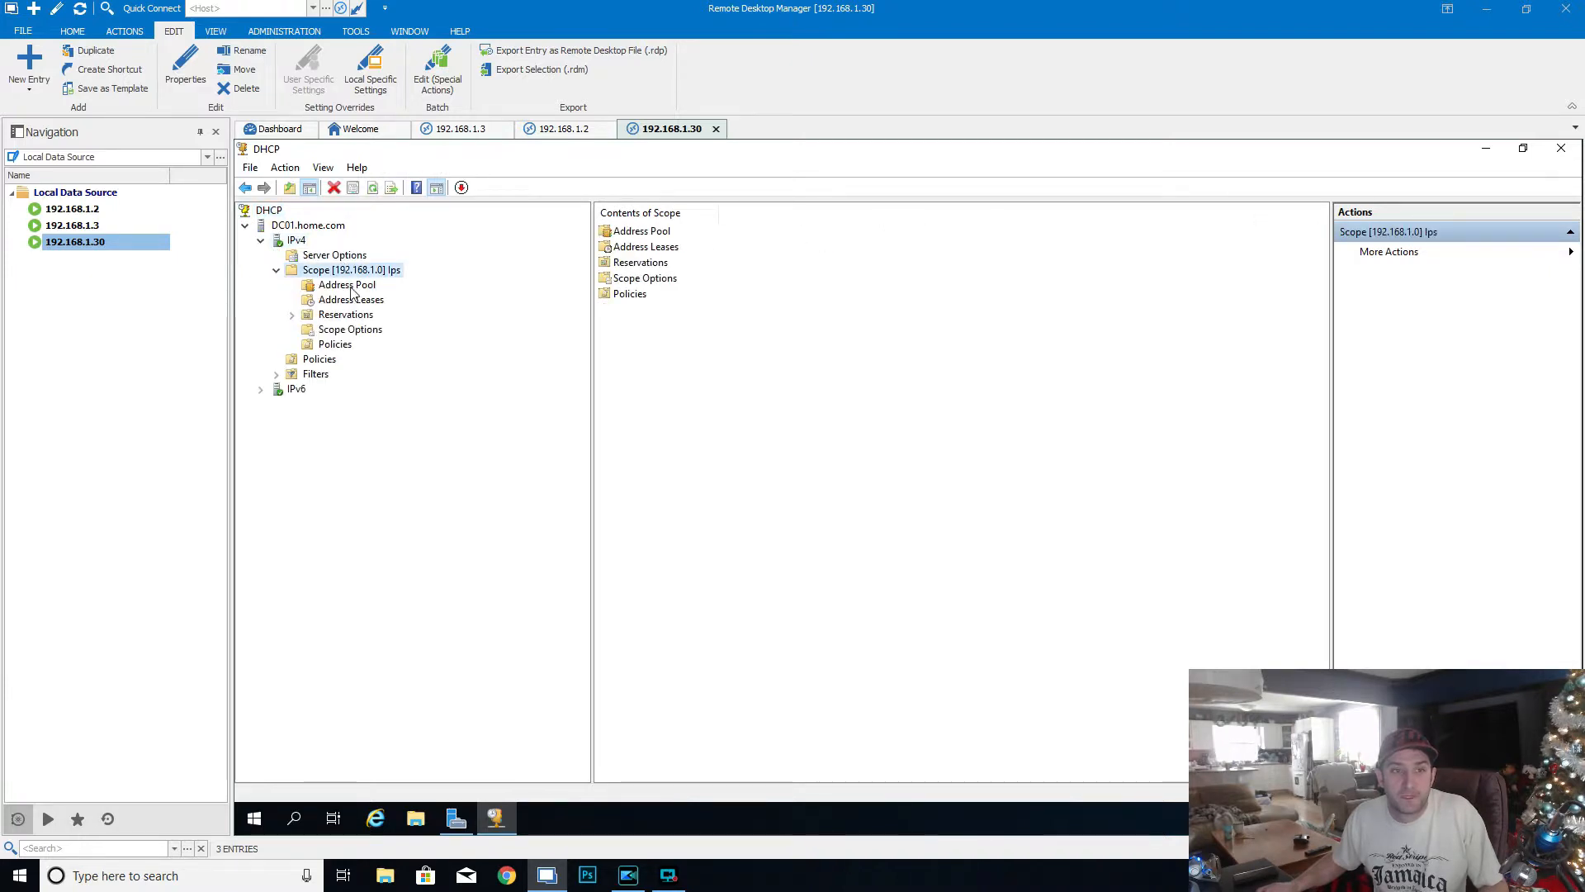
- Show the scope's address leases, check DC02's IP address in the 192.168.1.3 session, and add its 192.168.1.108 lease to the reservations
{"action": "left_click", "coordinate": [355, 300]}
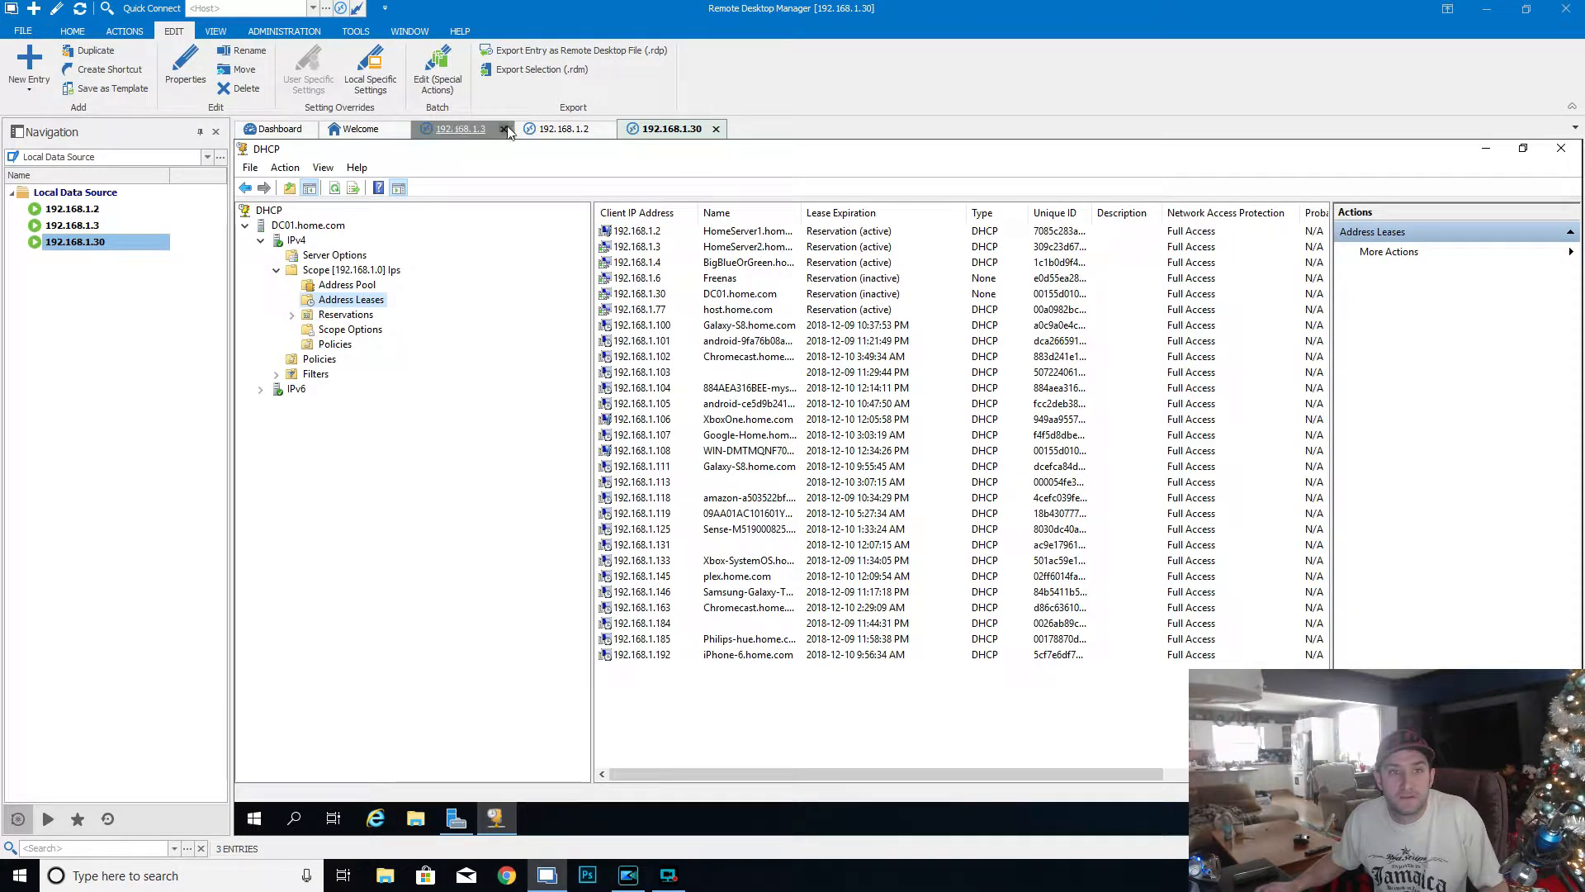
{"action": "left_click", "coordinate": [453, 131]}
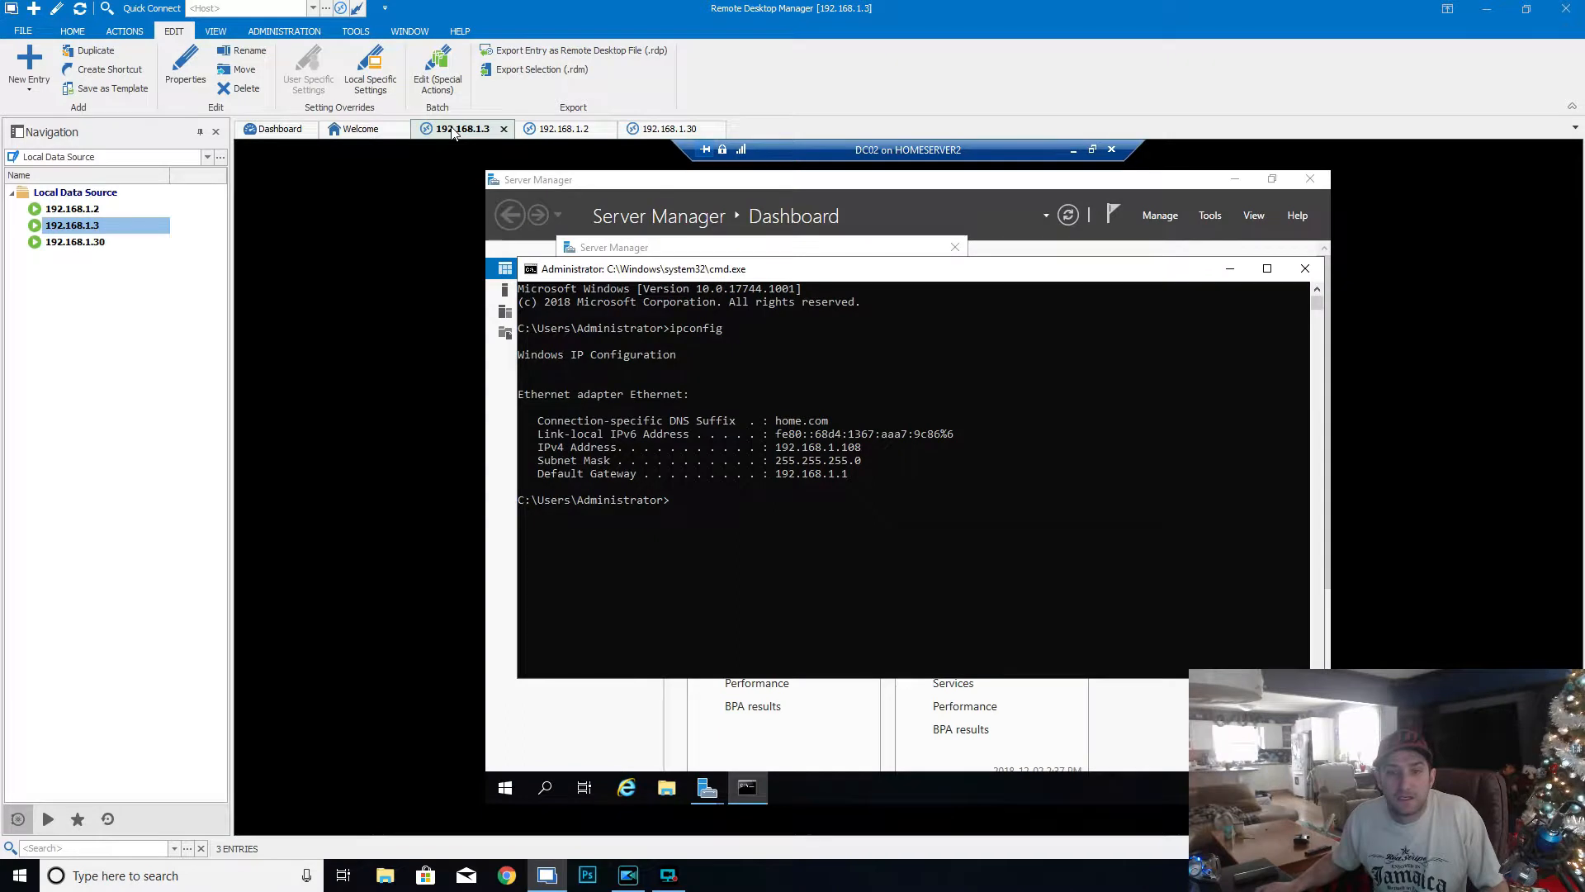
{"action": "left_click", "coordinate": [669, 129]}
{"action": "left_click", "coordinate": [696, 453]}
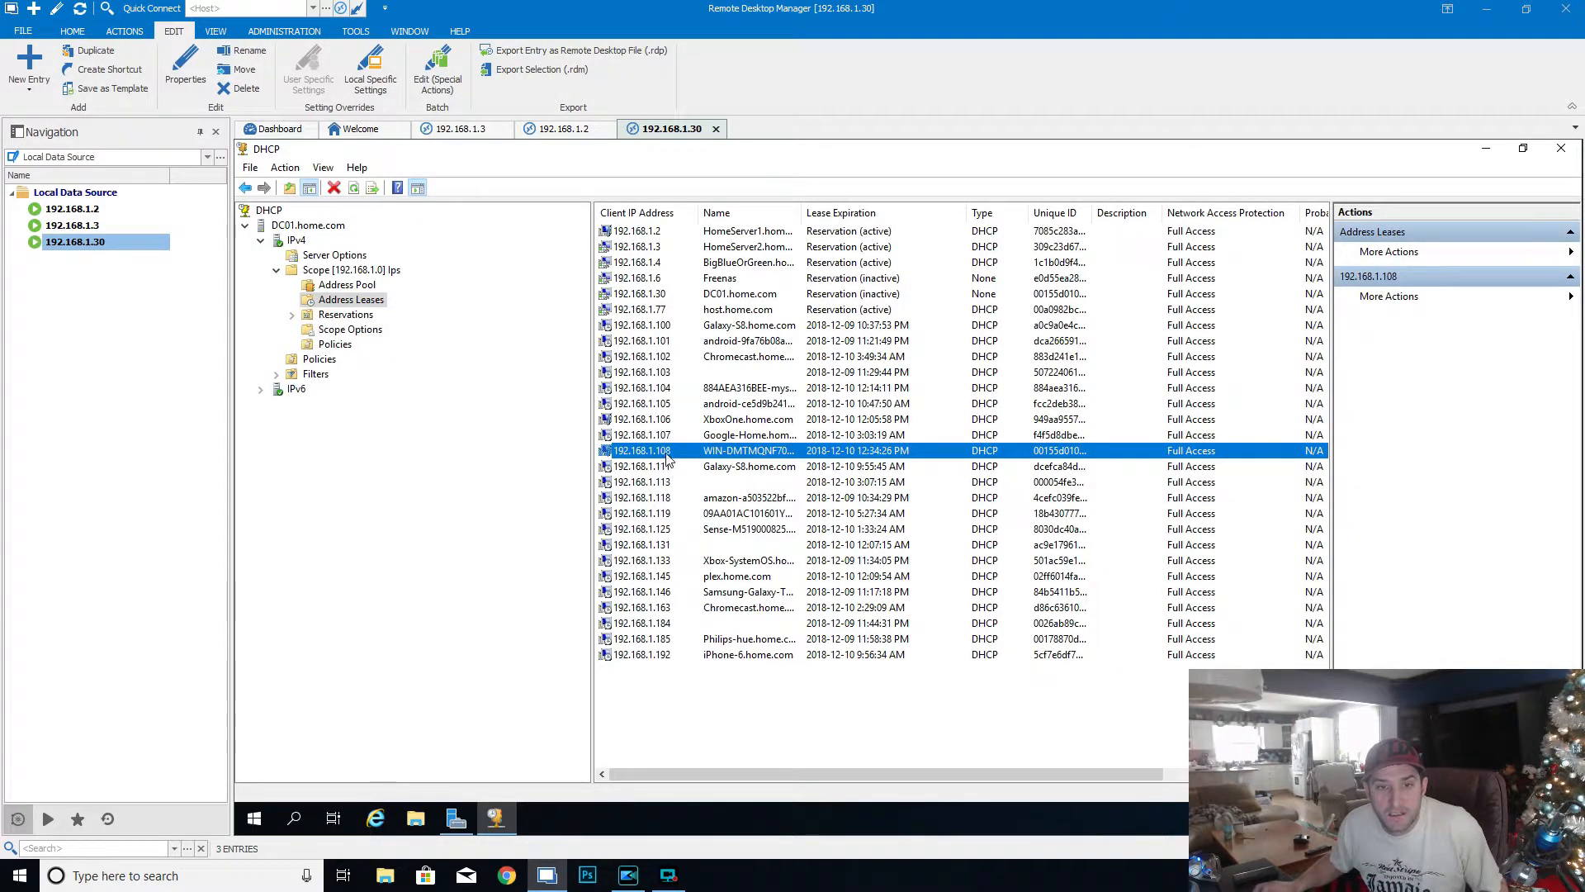
{"action": "right_click", "coordinate": [667, 453]}
{"action": "left_click", "coordinate": [730, 483]}
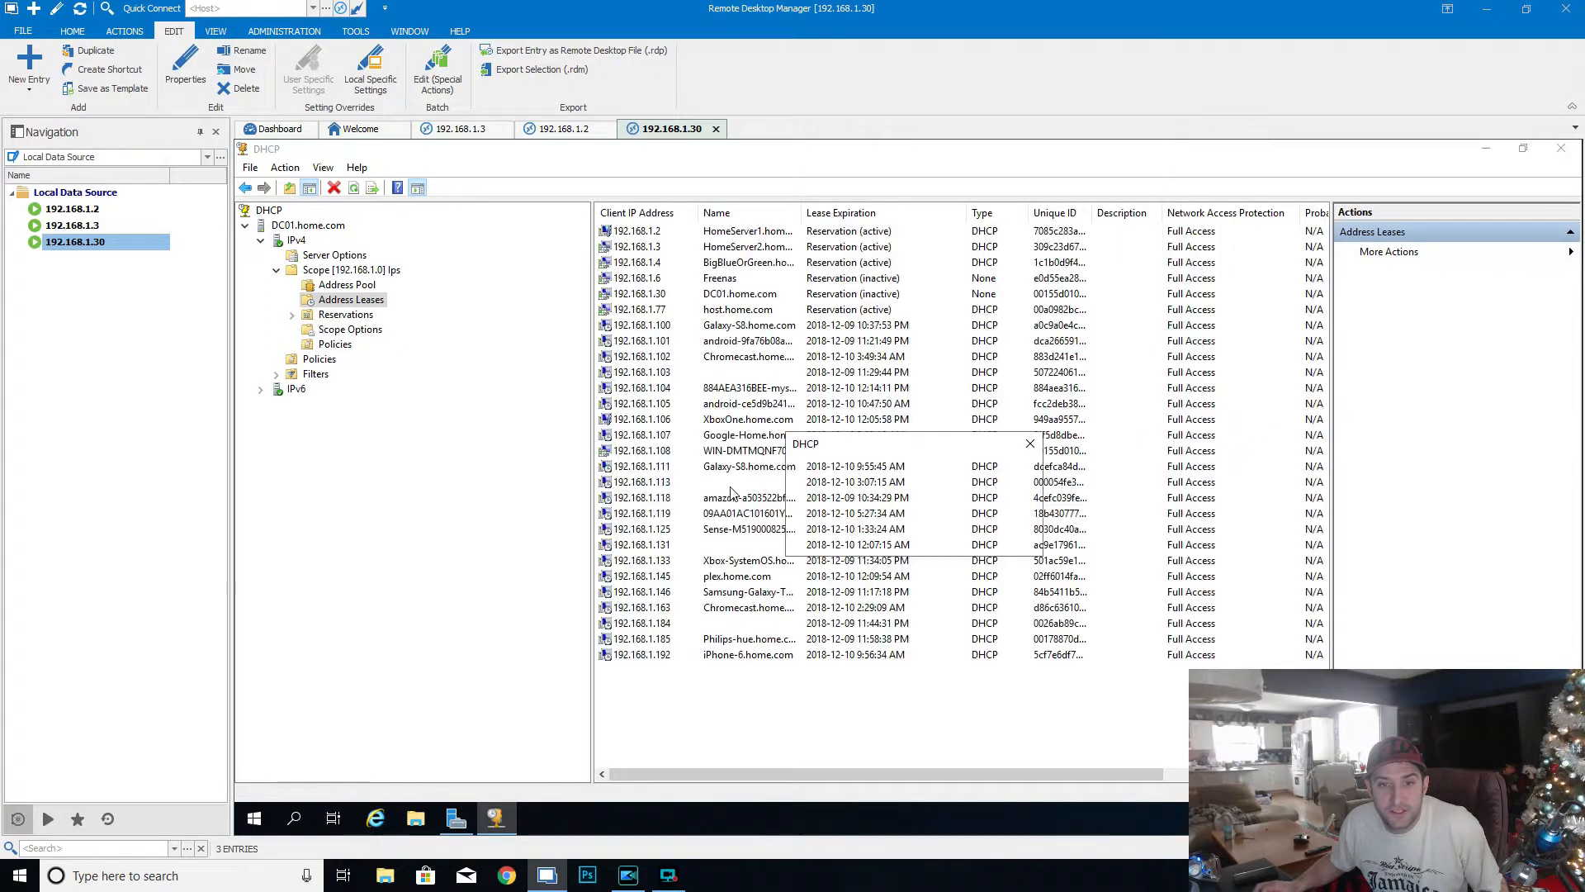
{"action": "left_click", "coordinate": [995, 540]}
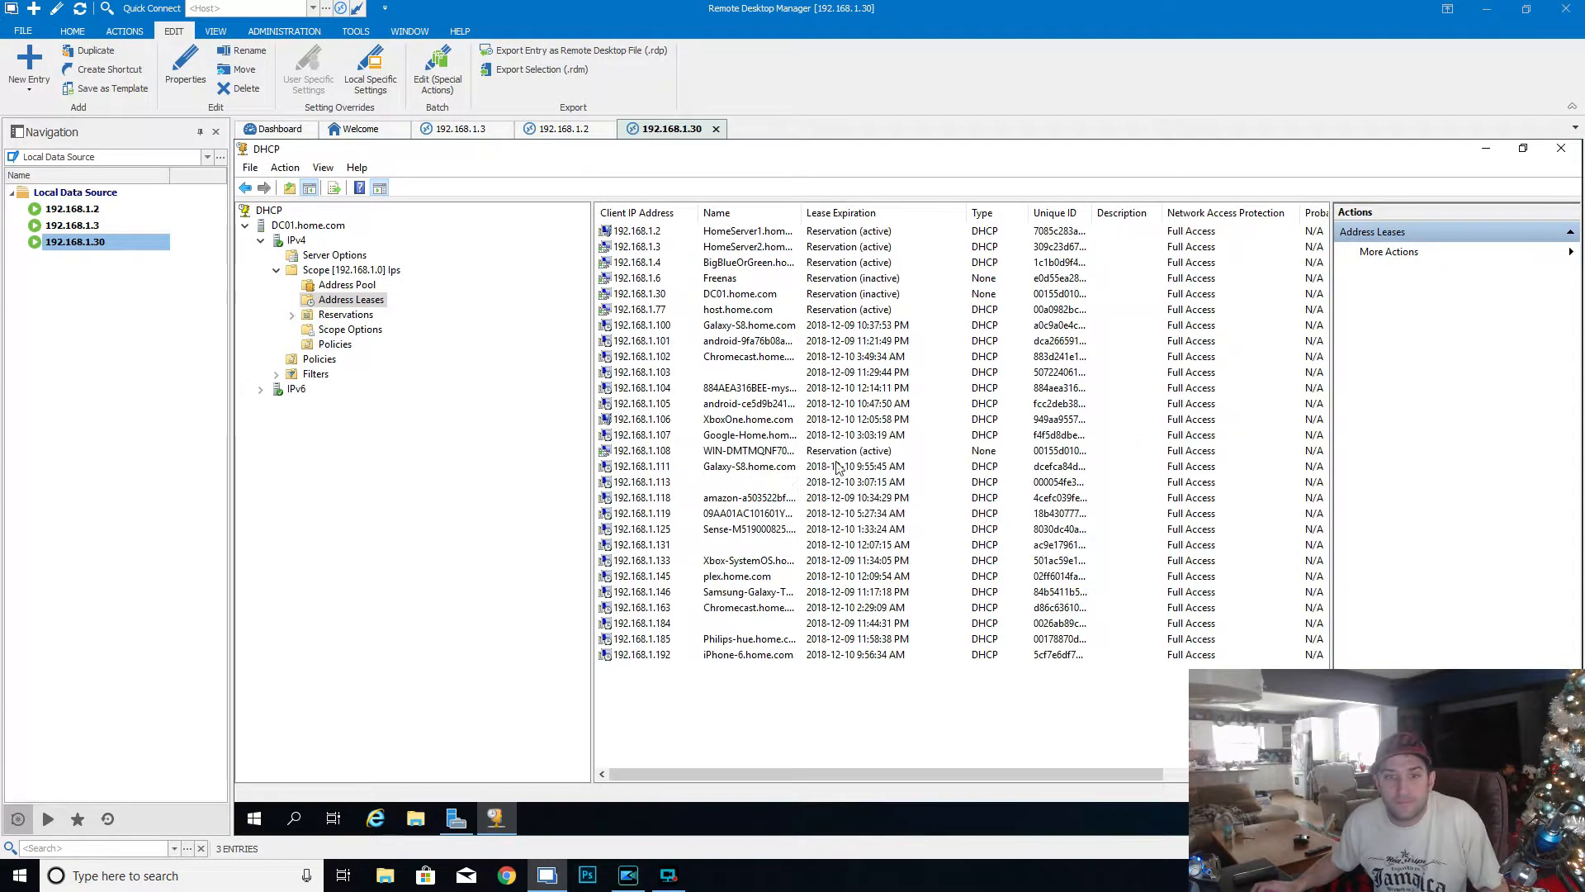
- List the scope's reservations in a wider column and copy the MAC address from the 192.168.1.108 reservation's properties
{"action": "double_click", "coordinate": [353, 316]}
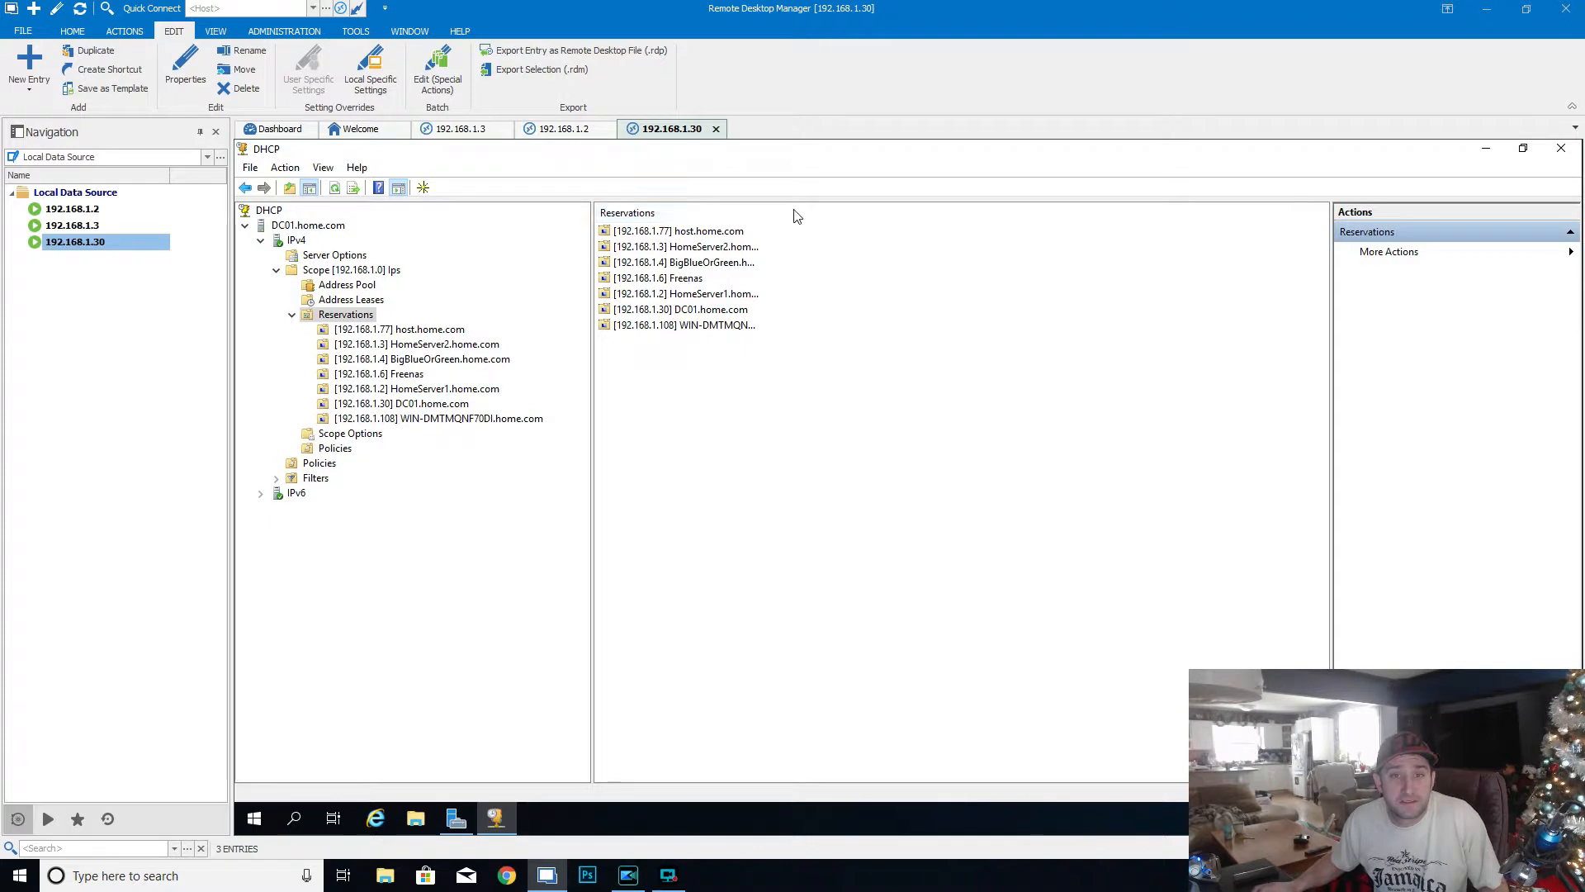
{"action": "left_click_drag", "start_coordinate": [980, 263], "coordinate": [1002, 262]}
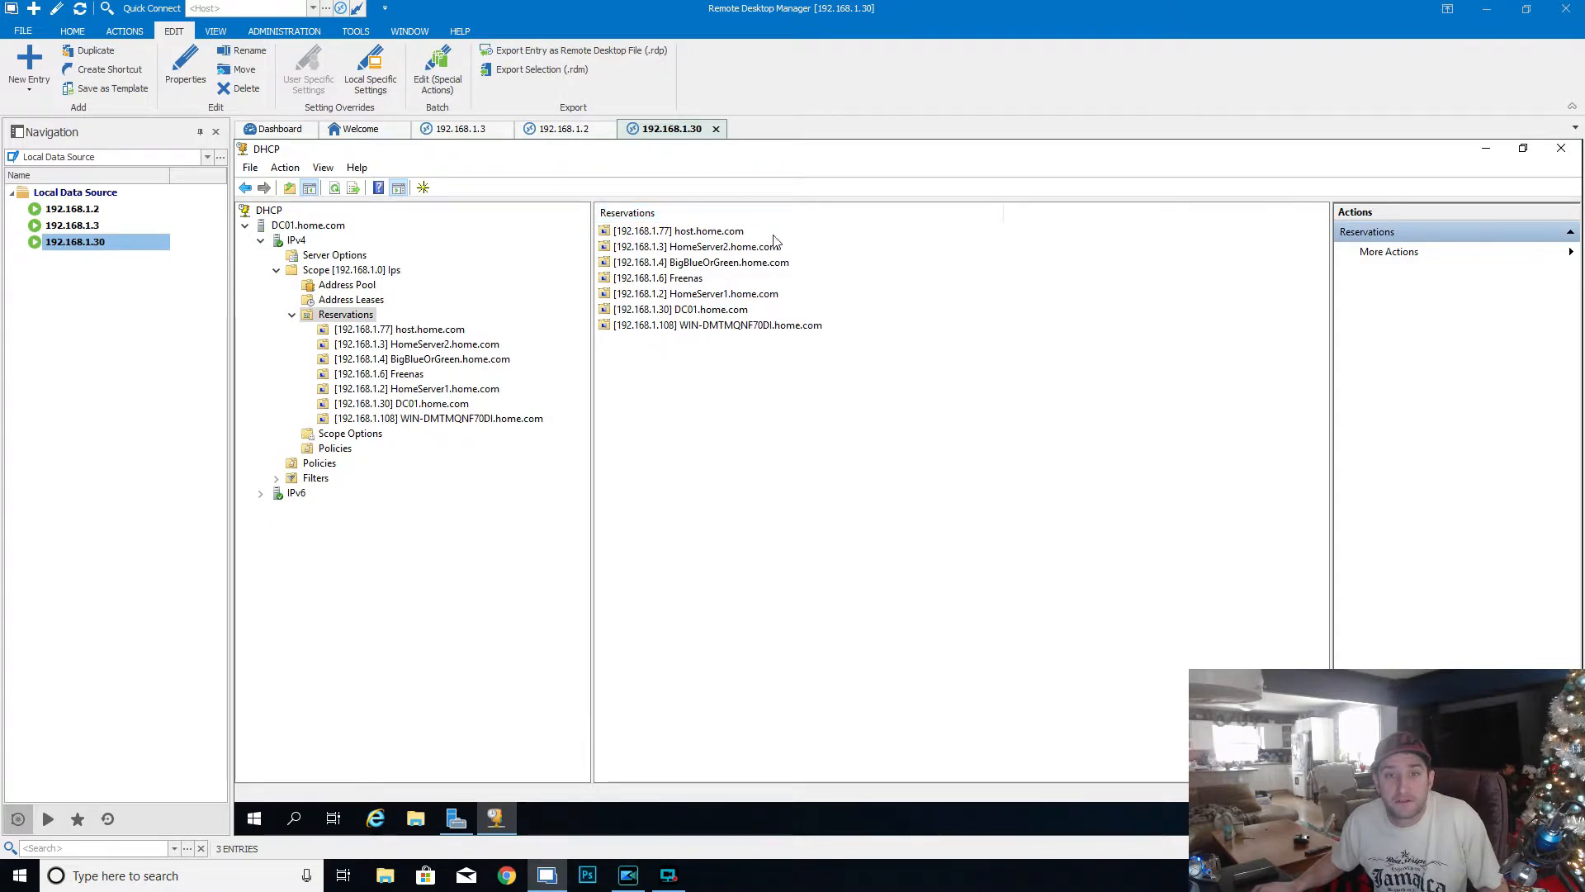
{"action": "left_click", "coordinate": [720, 330]}
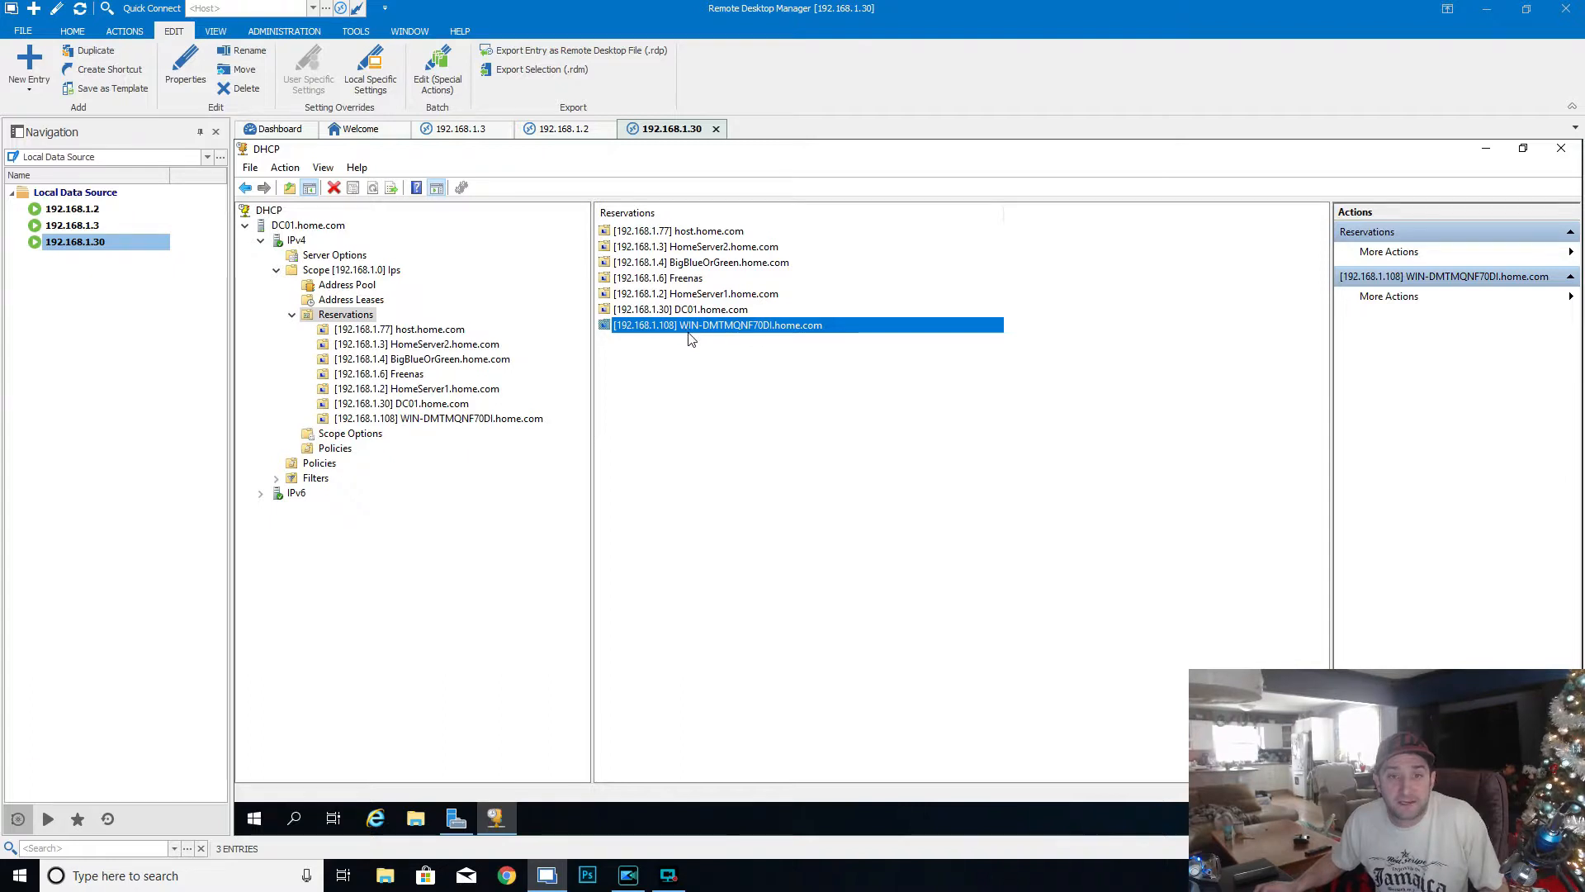
{"action": "right_click", "coordinate": [491, 419]}
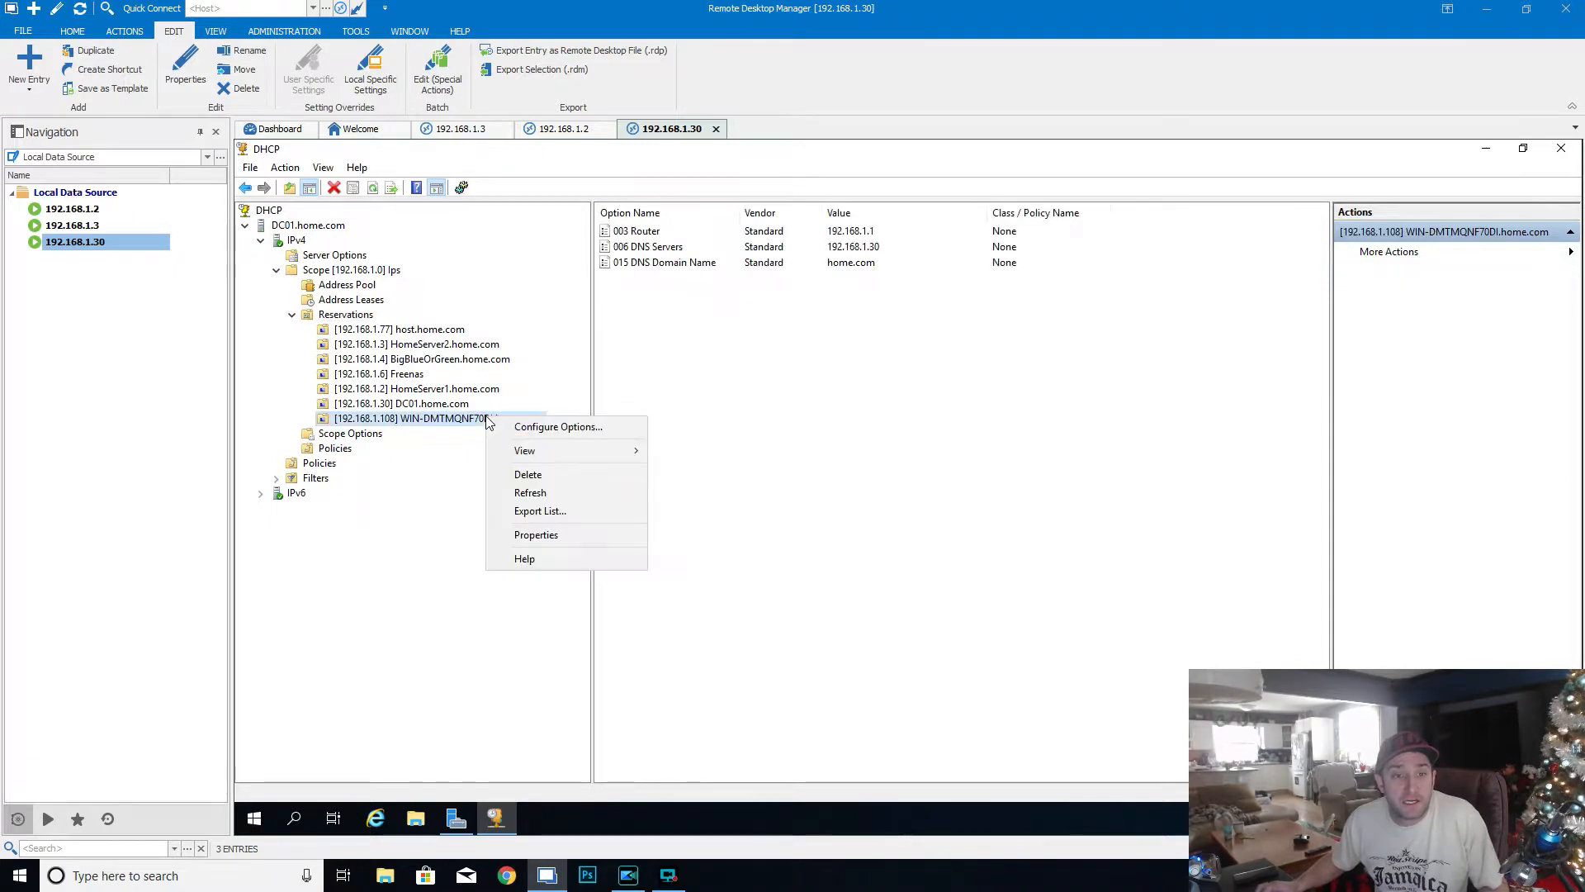
{"action": "left_click", "coordinate": [569, 538]}
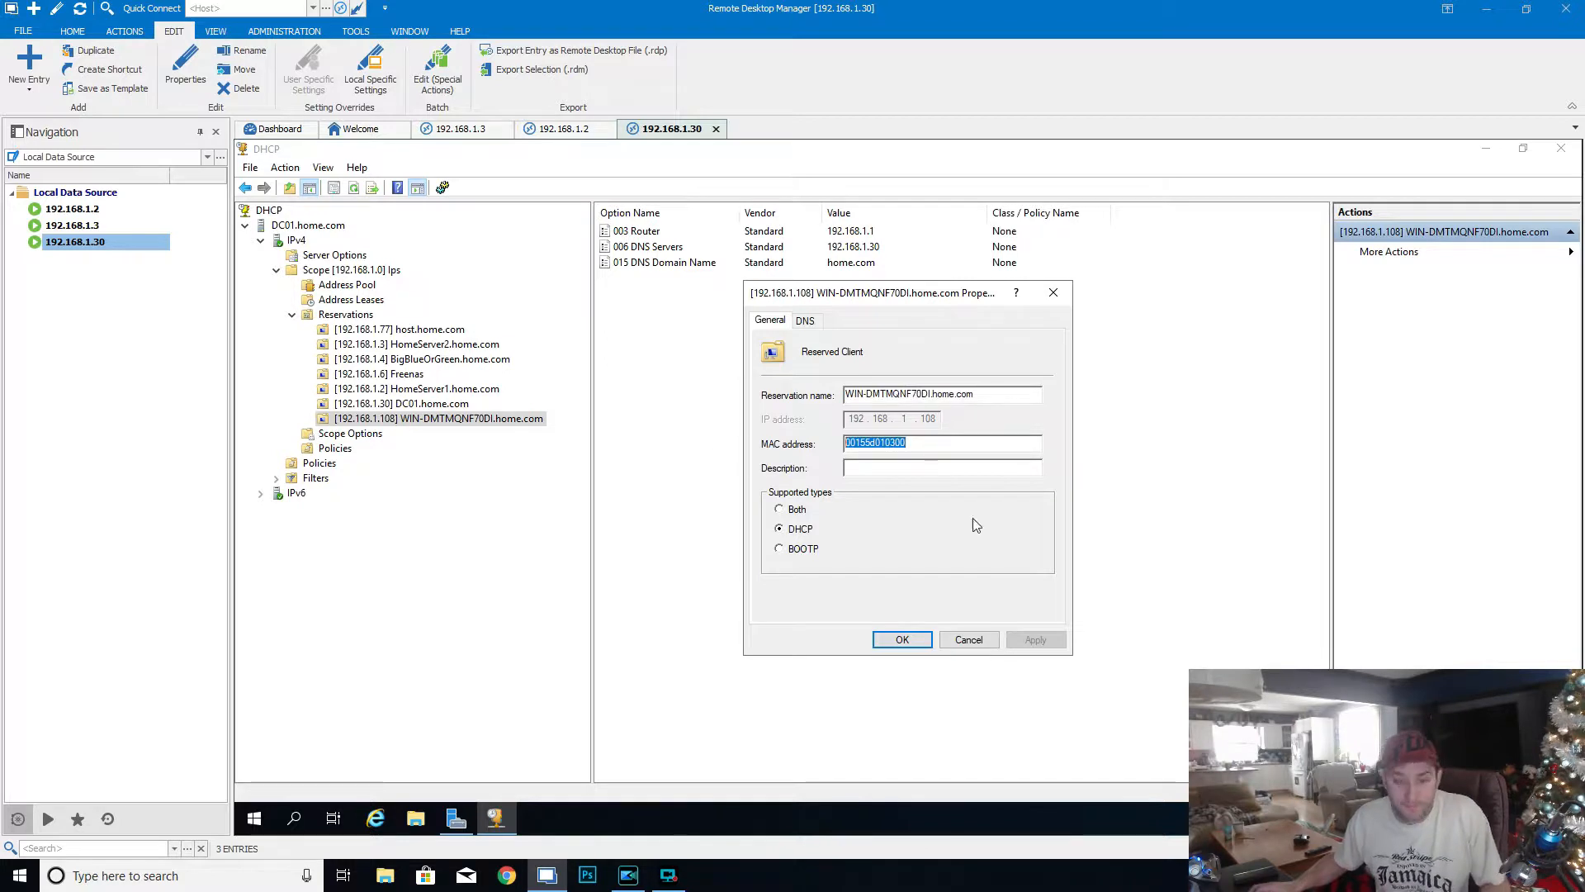
{"action": "left_click", "coordinate": [966, 640]}
- Delete the reservation for 192.168.1.108 from the scope
{"action": "right_click", "coordinate": [432, 426]}
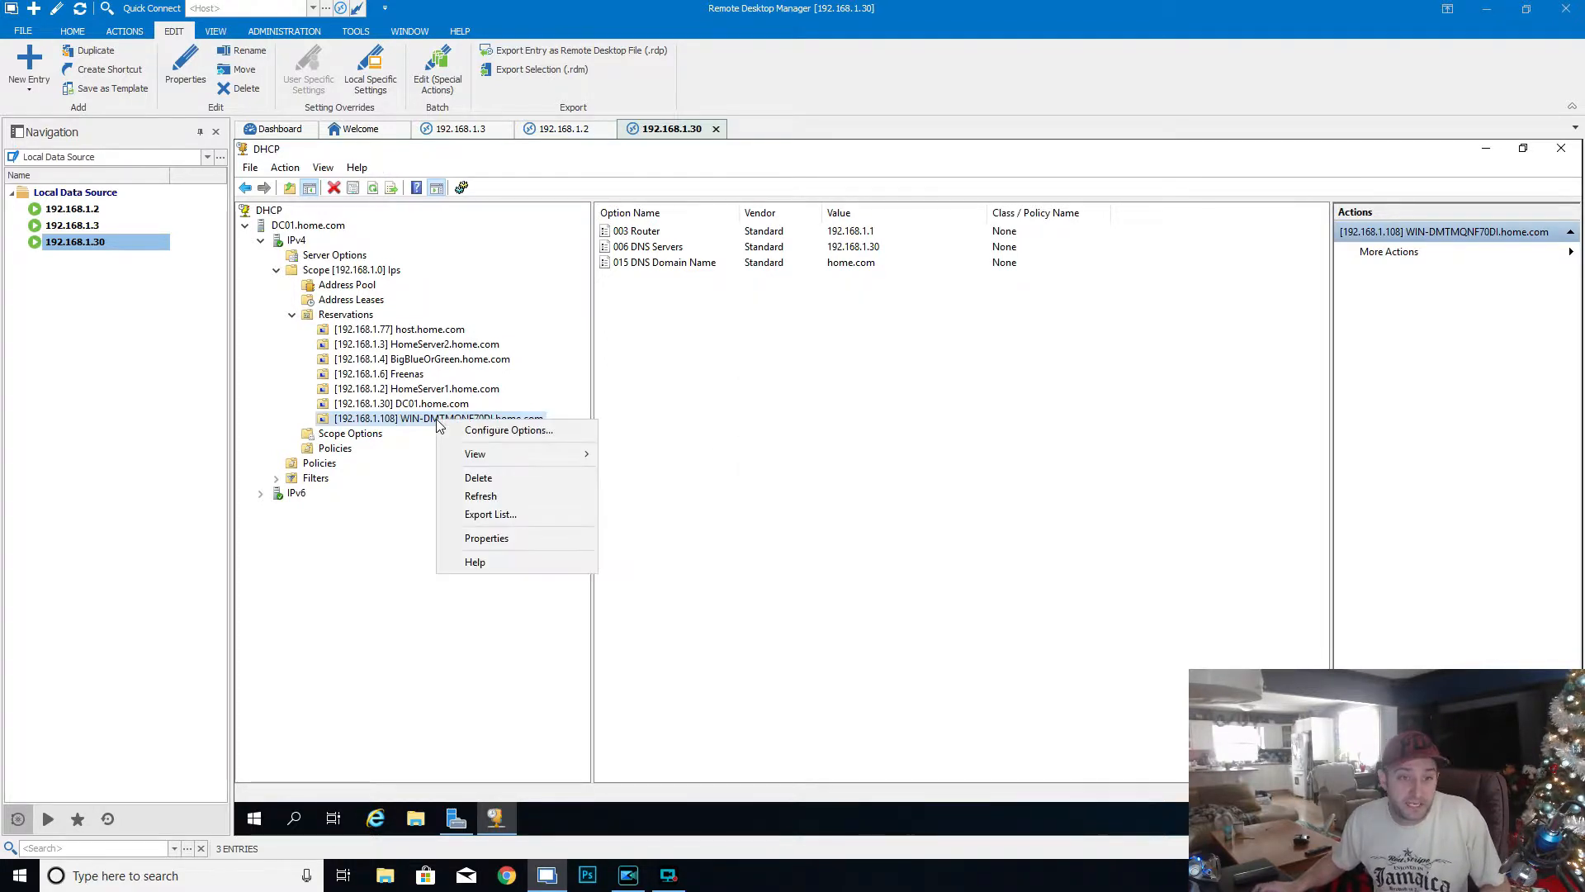
{"action": "left_click", "coordinate": [475, 474]}
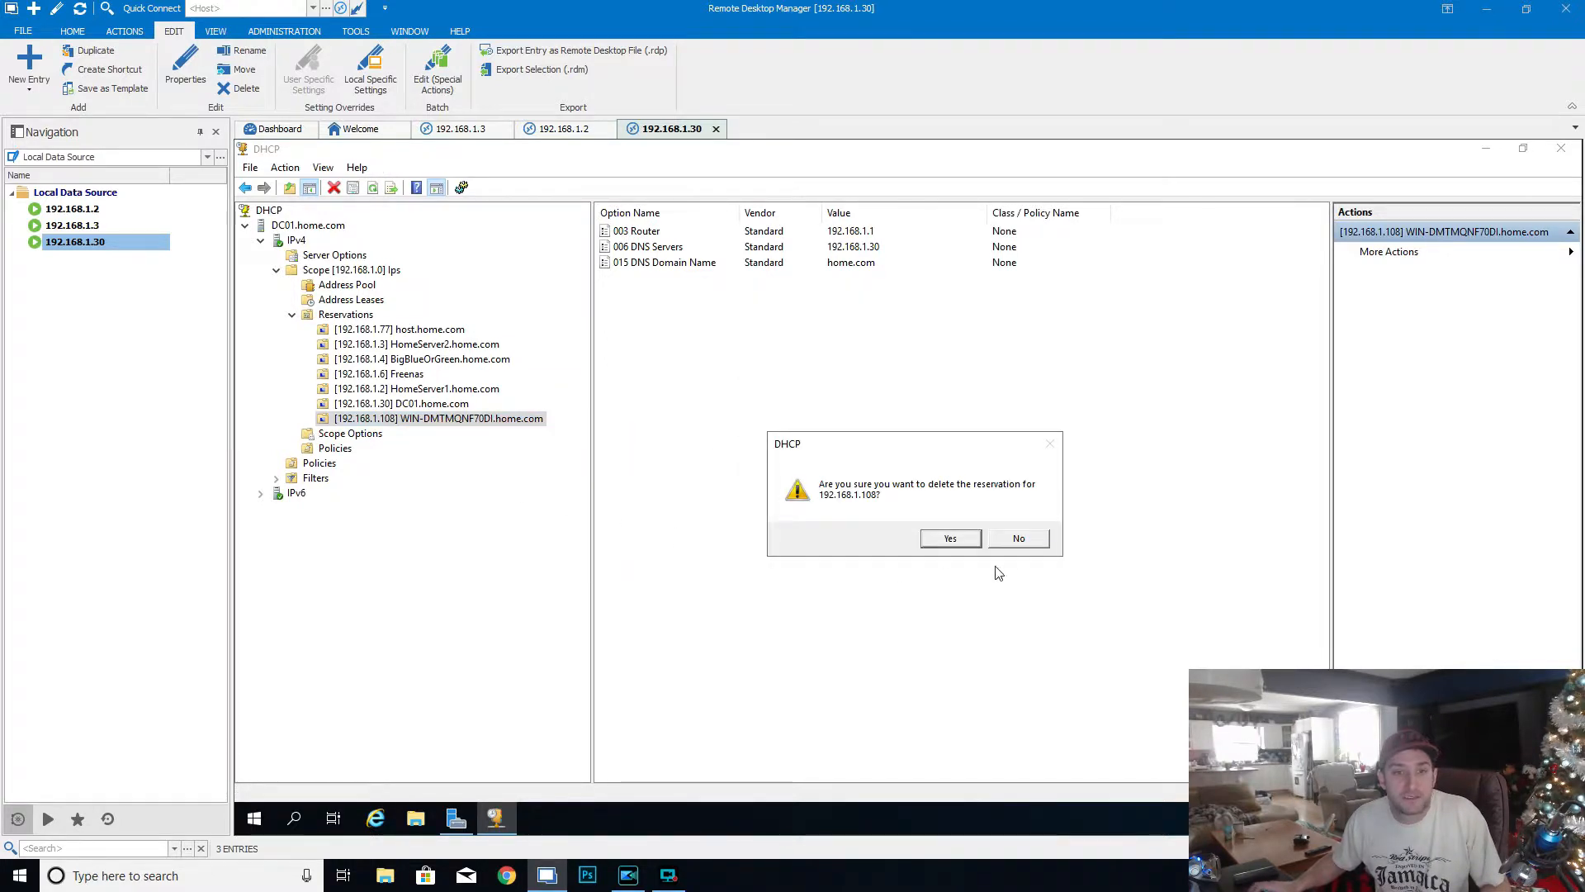
{"action": "left_click", "coordinate": [950, 538]}
- Add a reservation named DC02.home.com for 192.168.1.31 using the copied MAC address, and sort the reservations list
{"action": "right_click", "coordinate": [780, 378]}
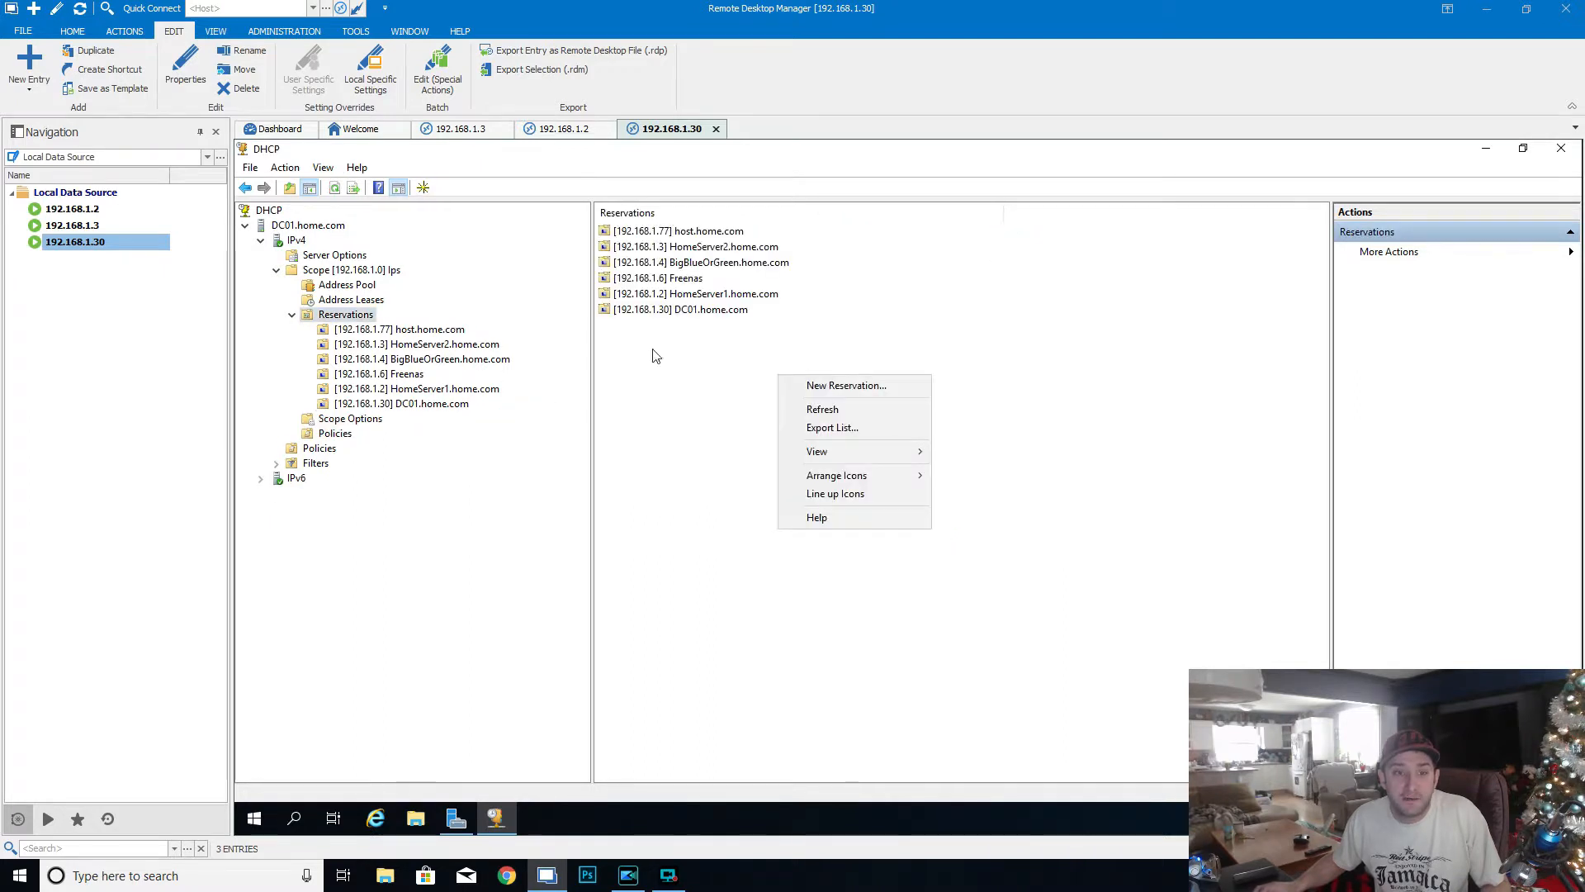
{"action": "left_click", "coordinate": [838, 385]}
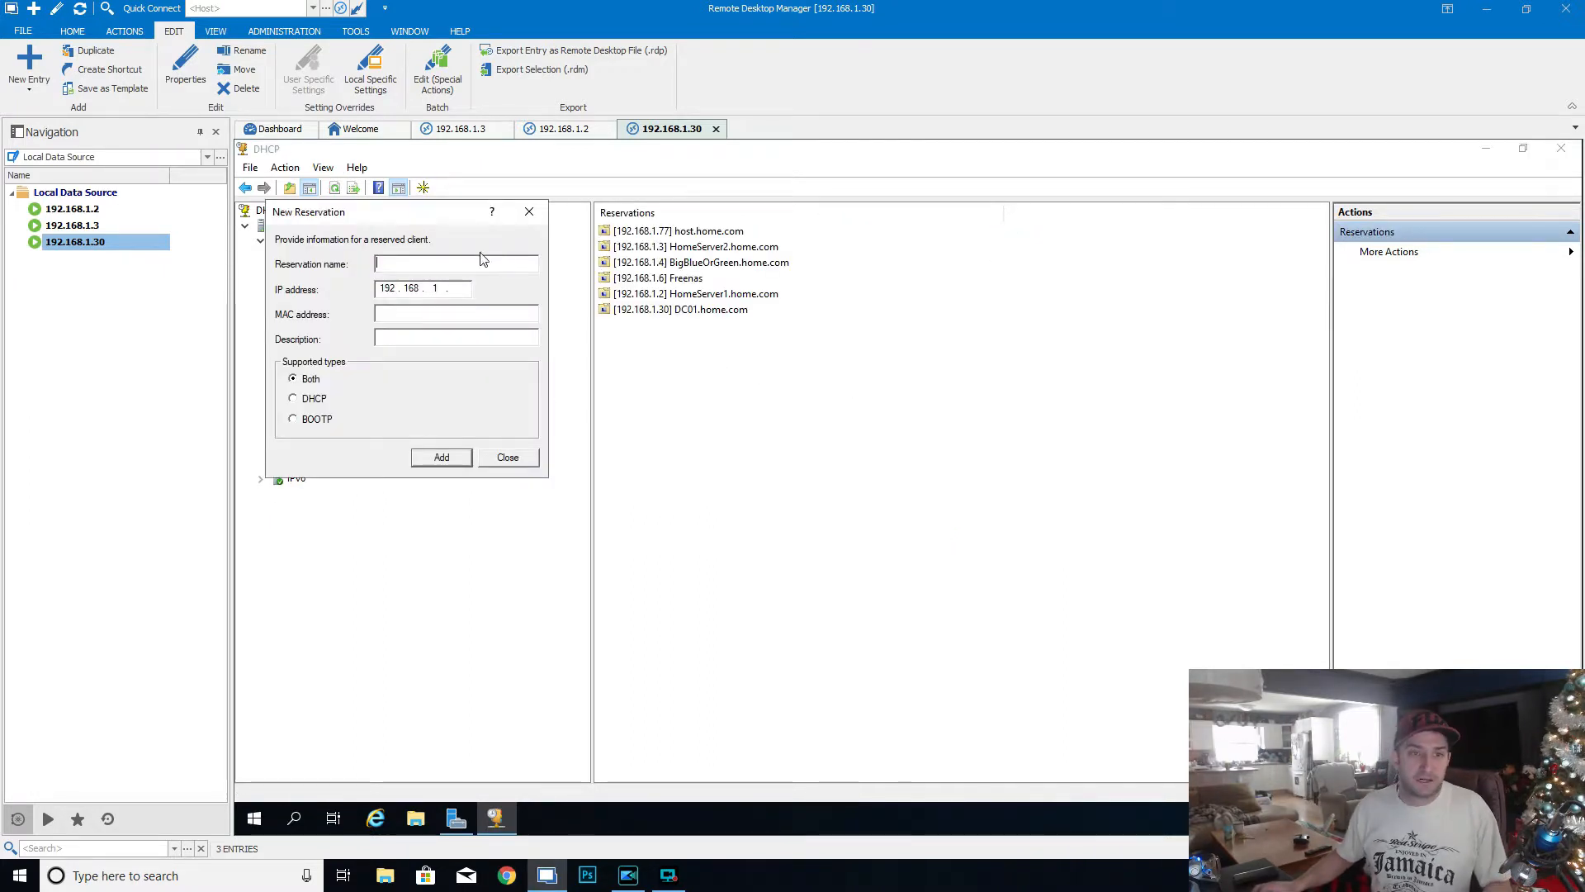
{"action": "type", "text": "DC0"}
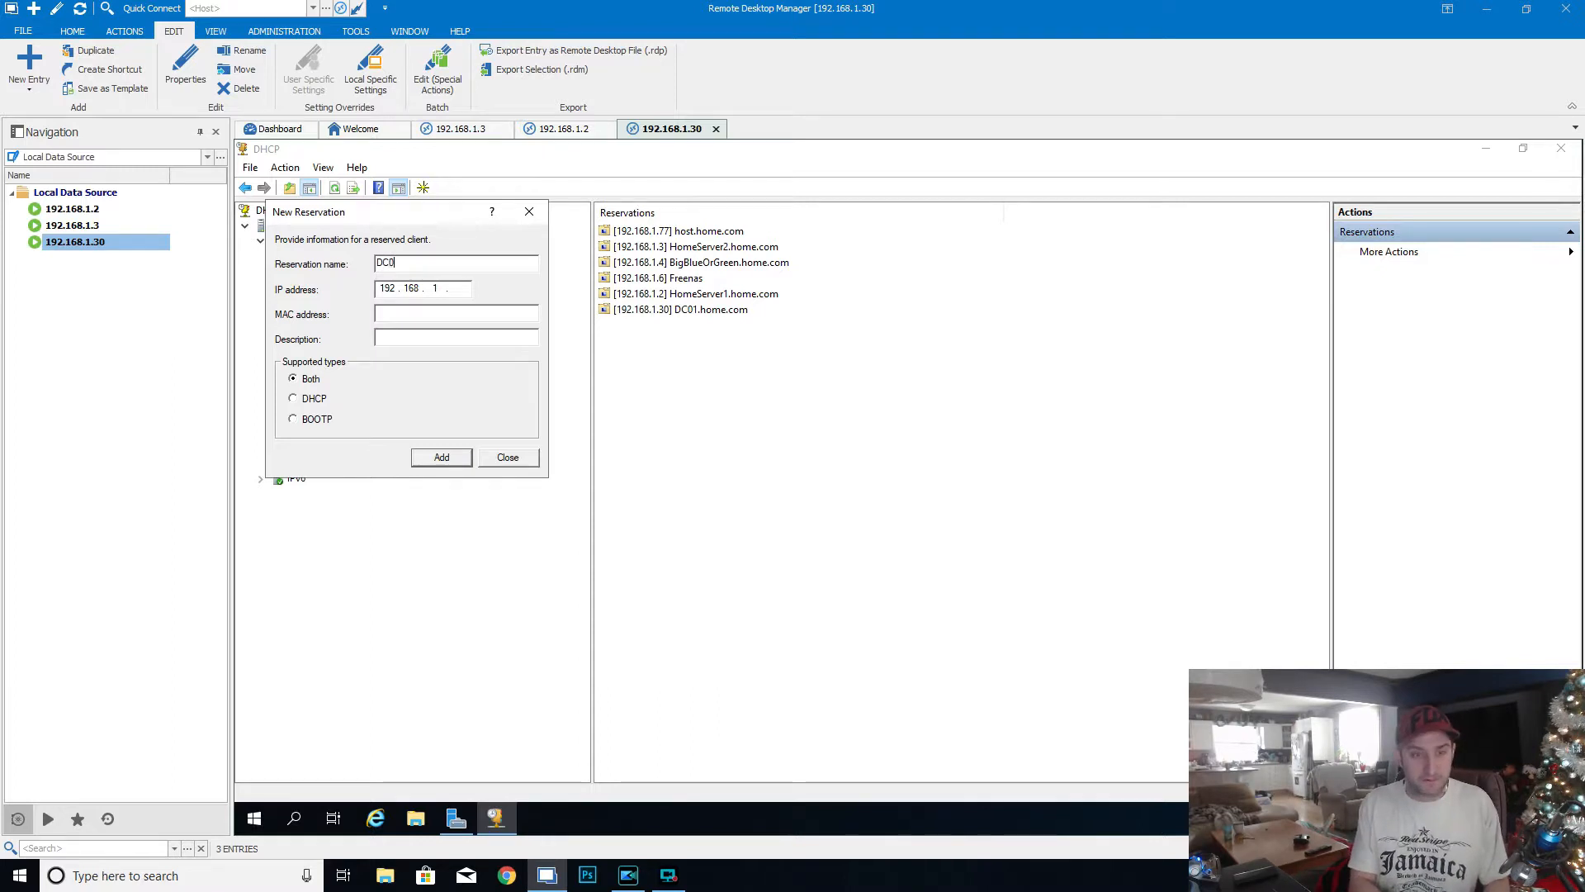
{"action": "type", "text": "2.home.com"}
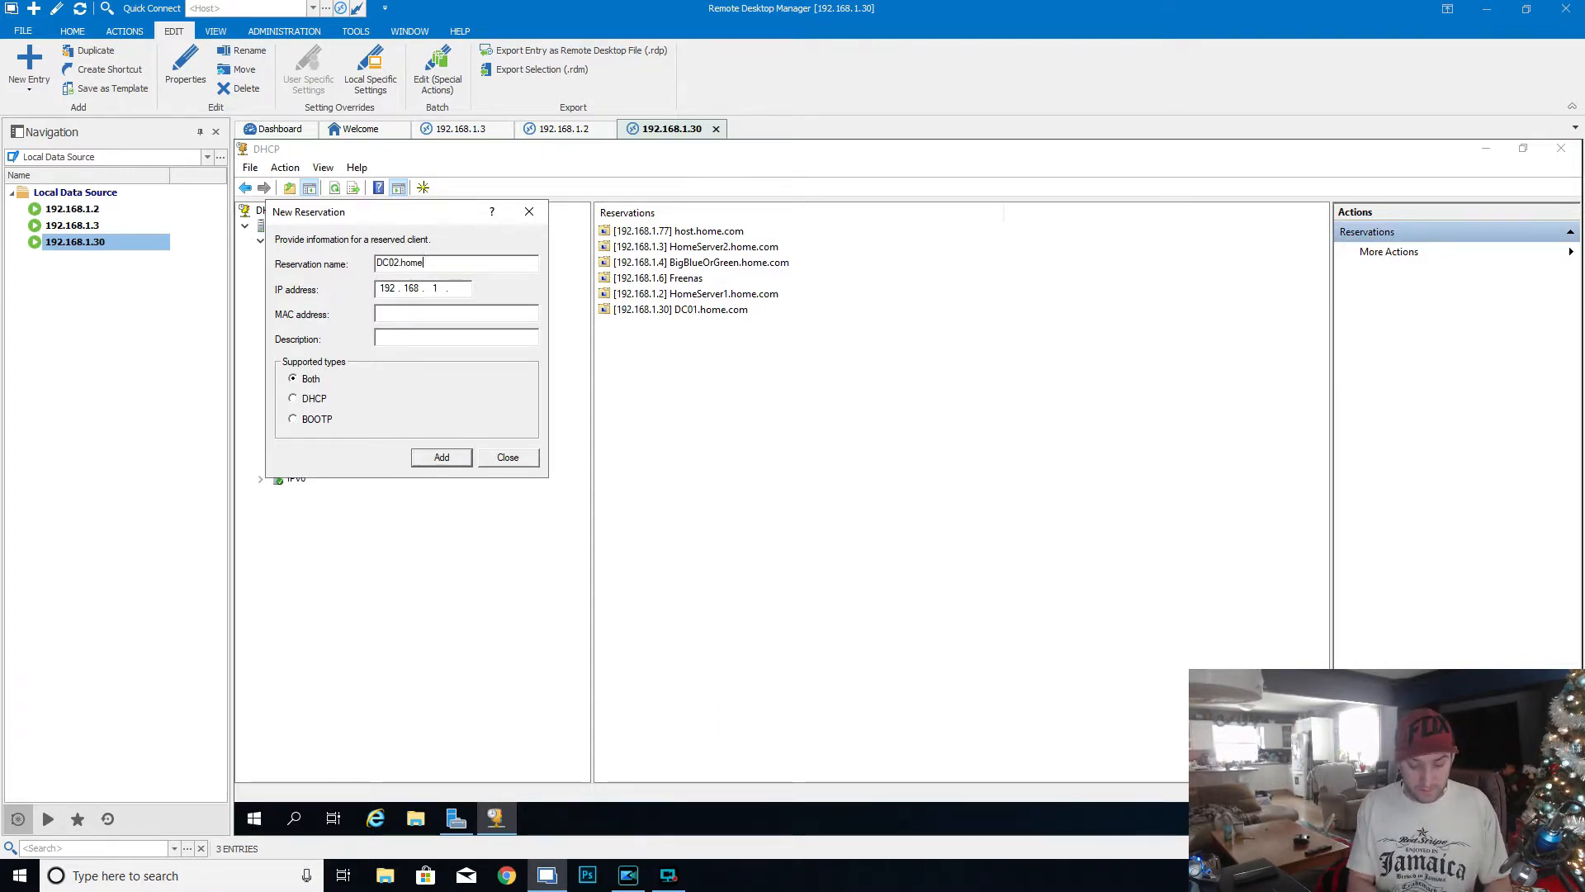
{"action": "left_click", "coordinate": [455, 294]}
{"action": "type", "text": "255"}
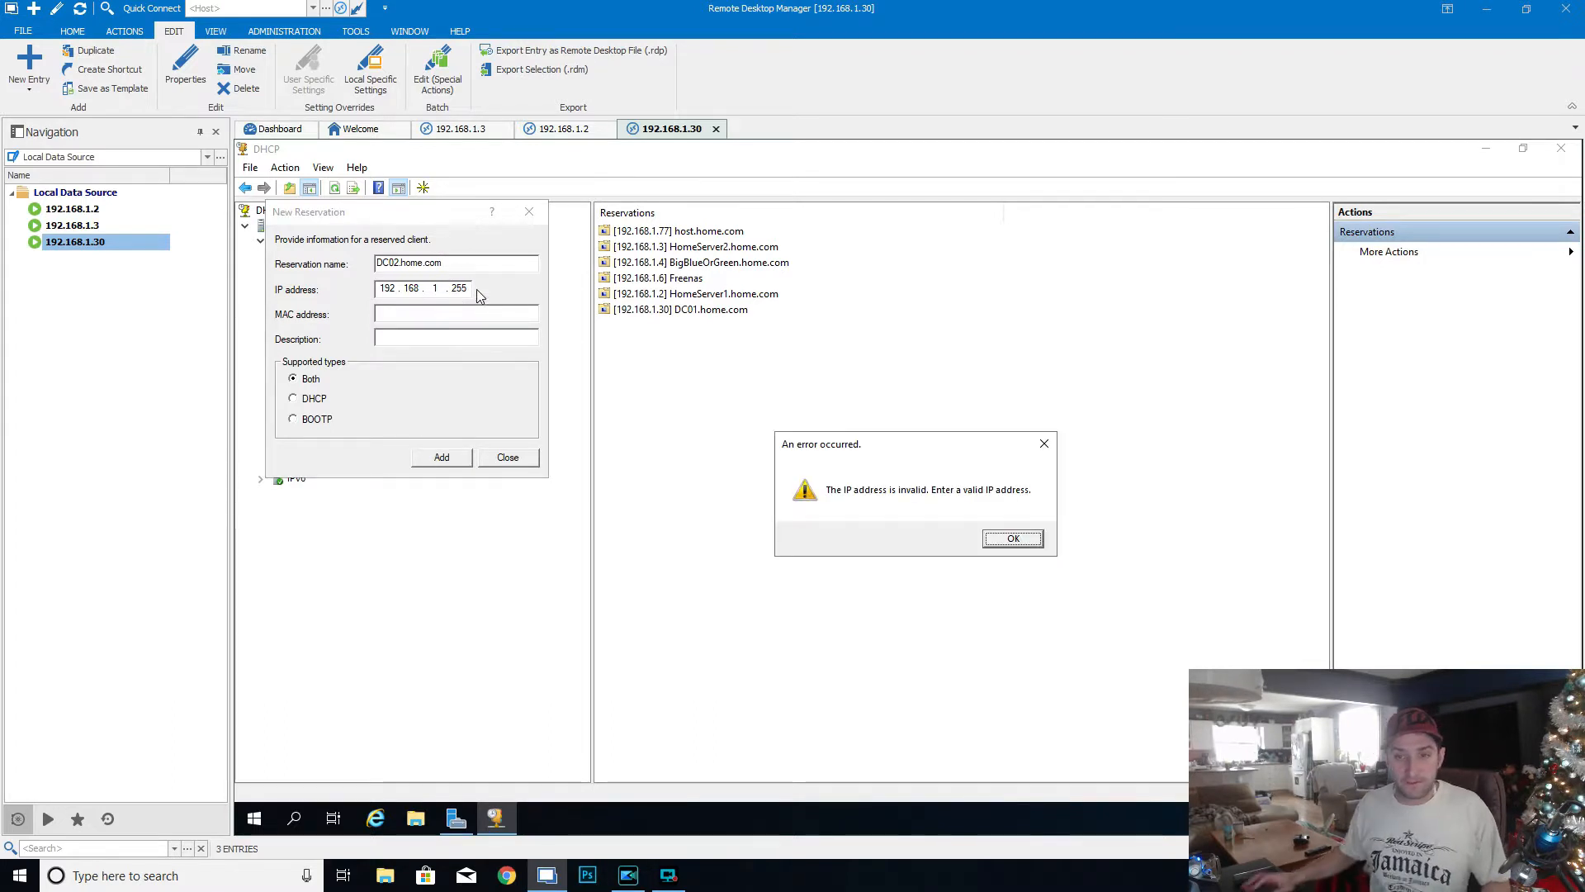
{"action": "left_click", "coordinate": [1009, 539]}
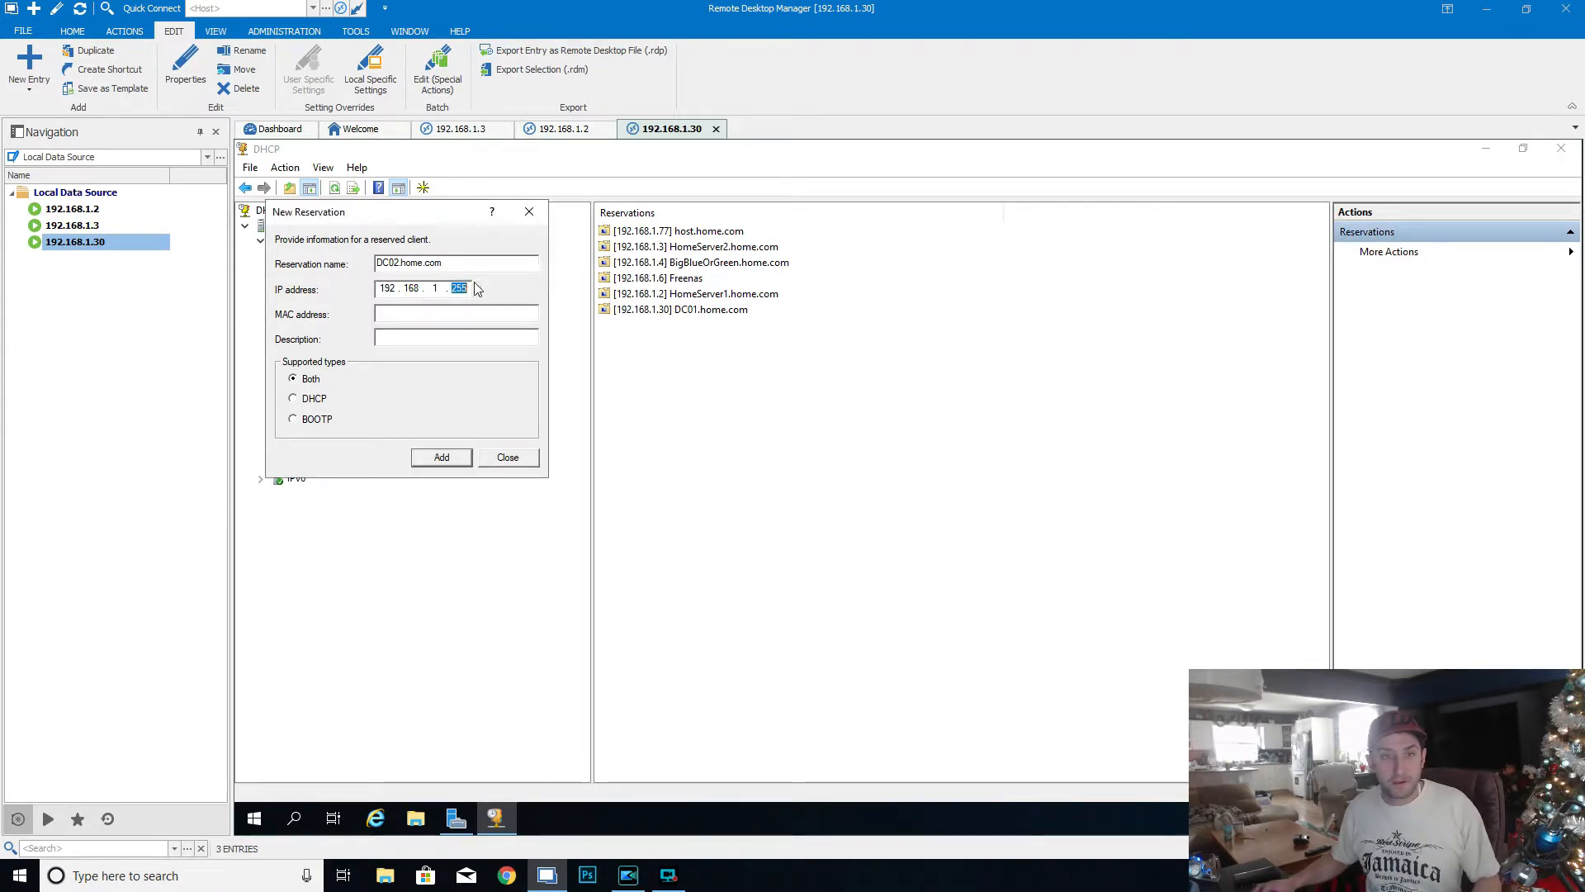
{"action": "type", "text": "31"}
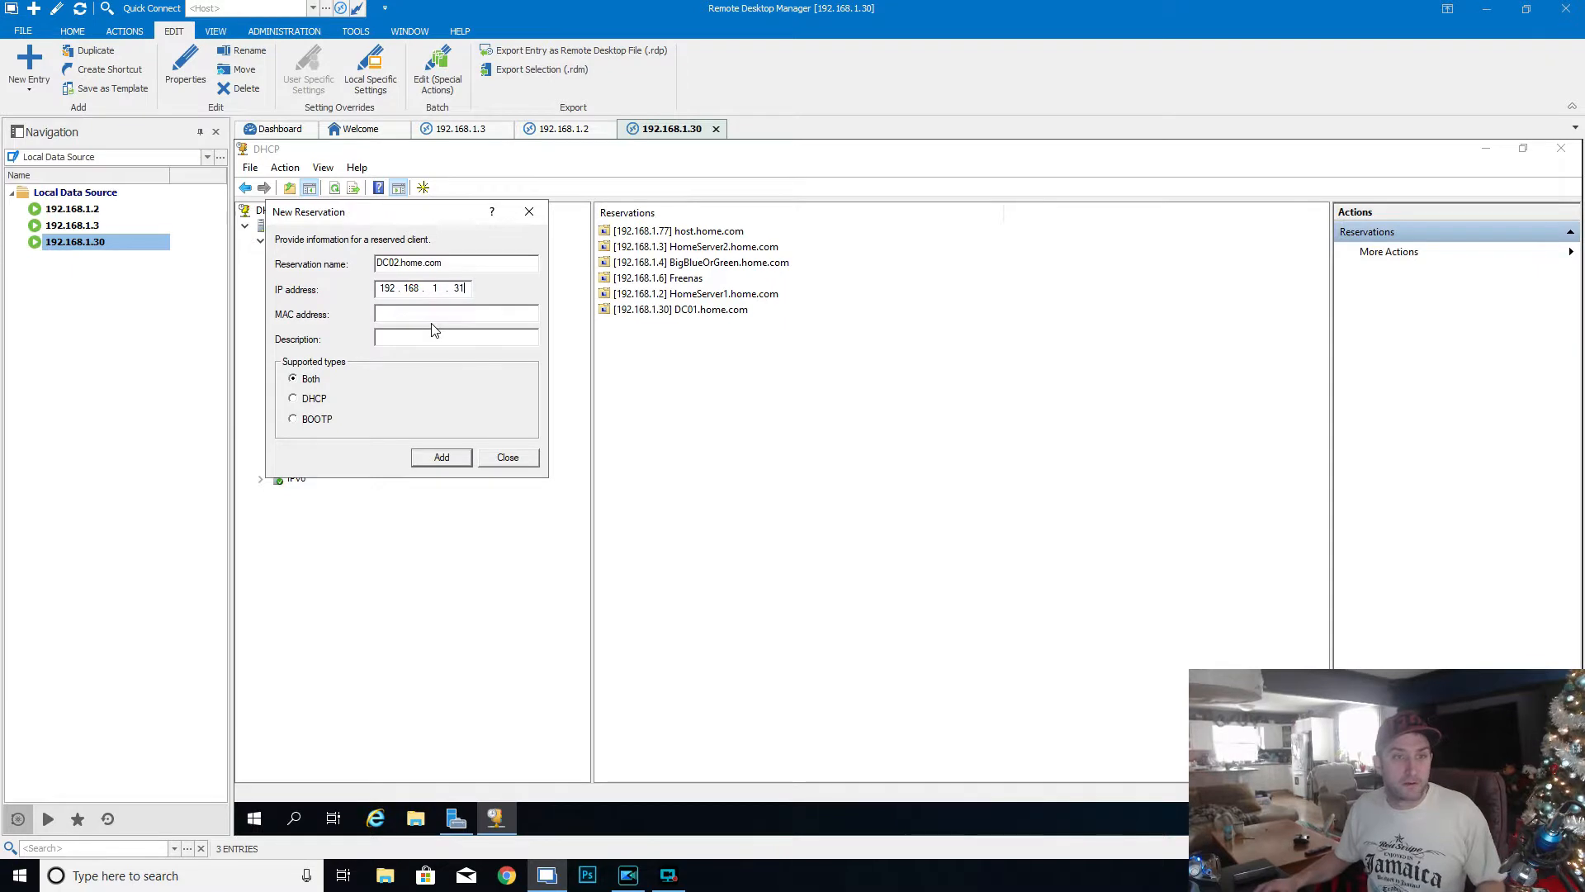
{"action": "key", "text": "ctrl+v"}
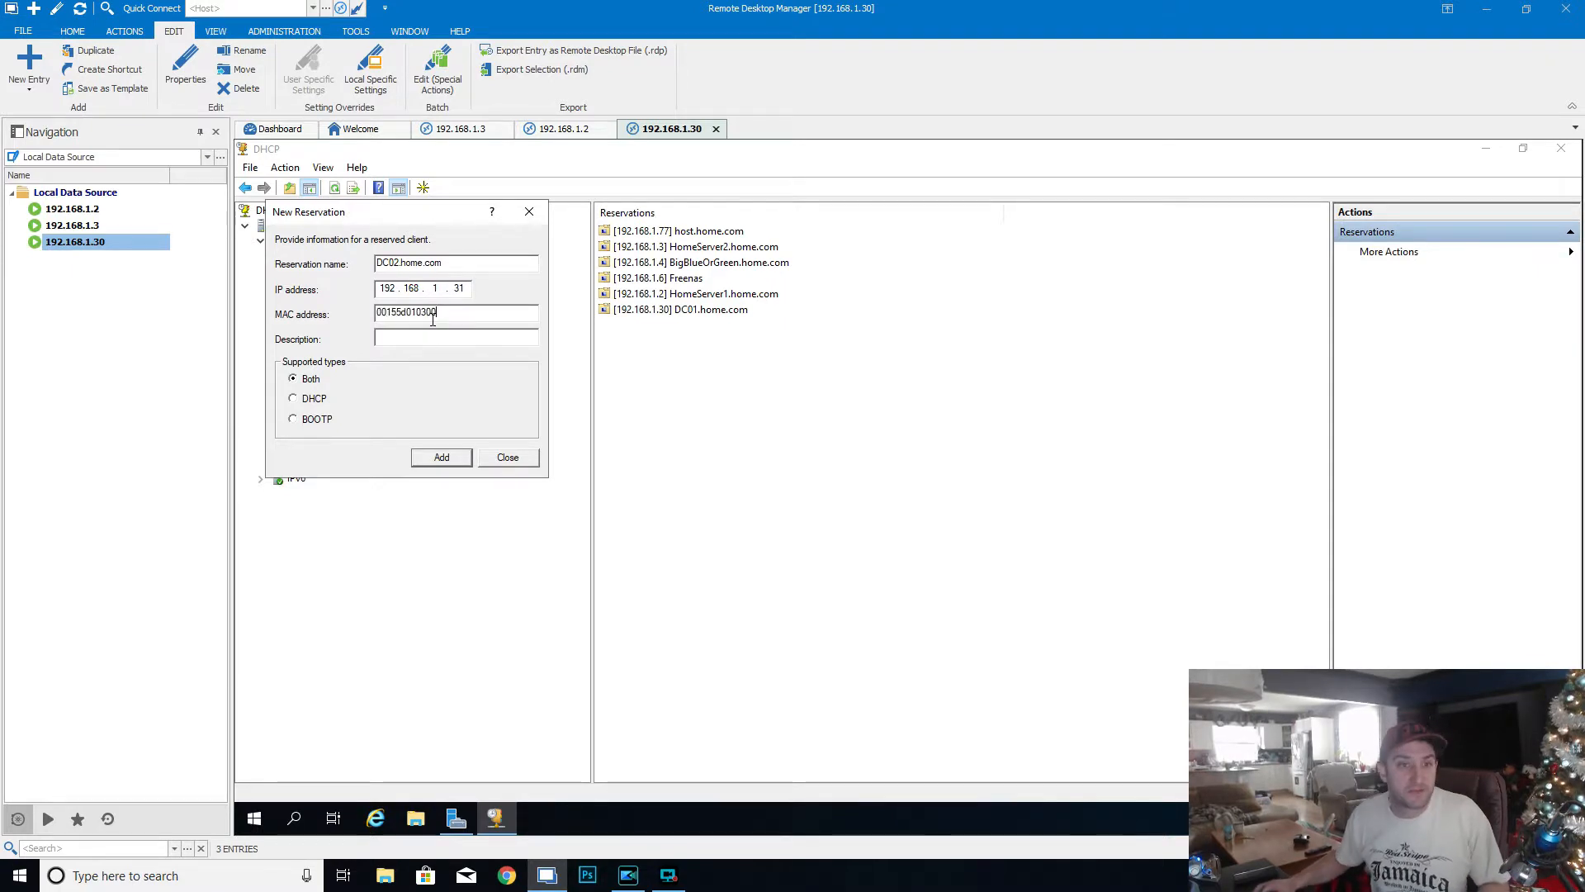
{"action": "left_click", "coordinate": [441, 458]}
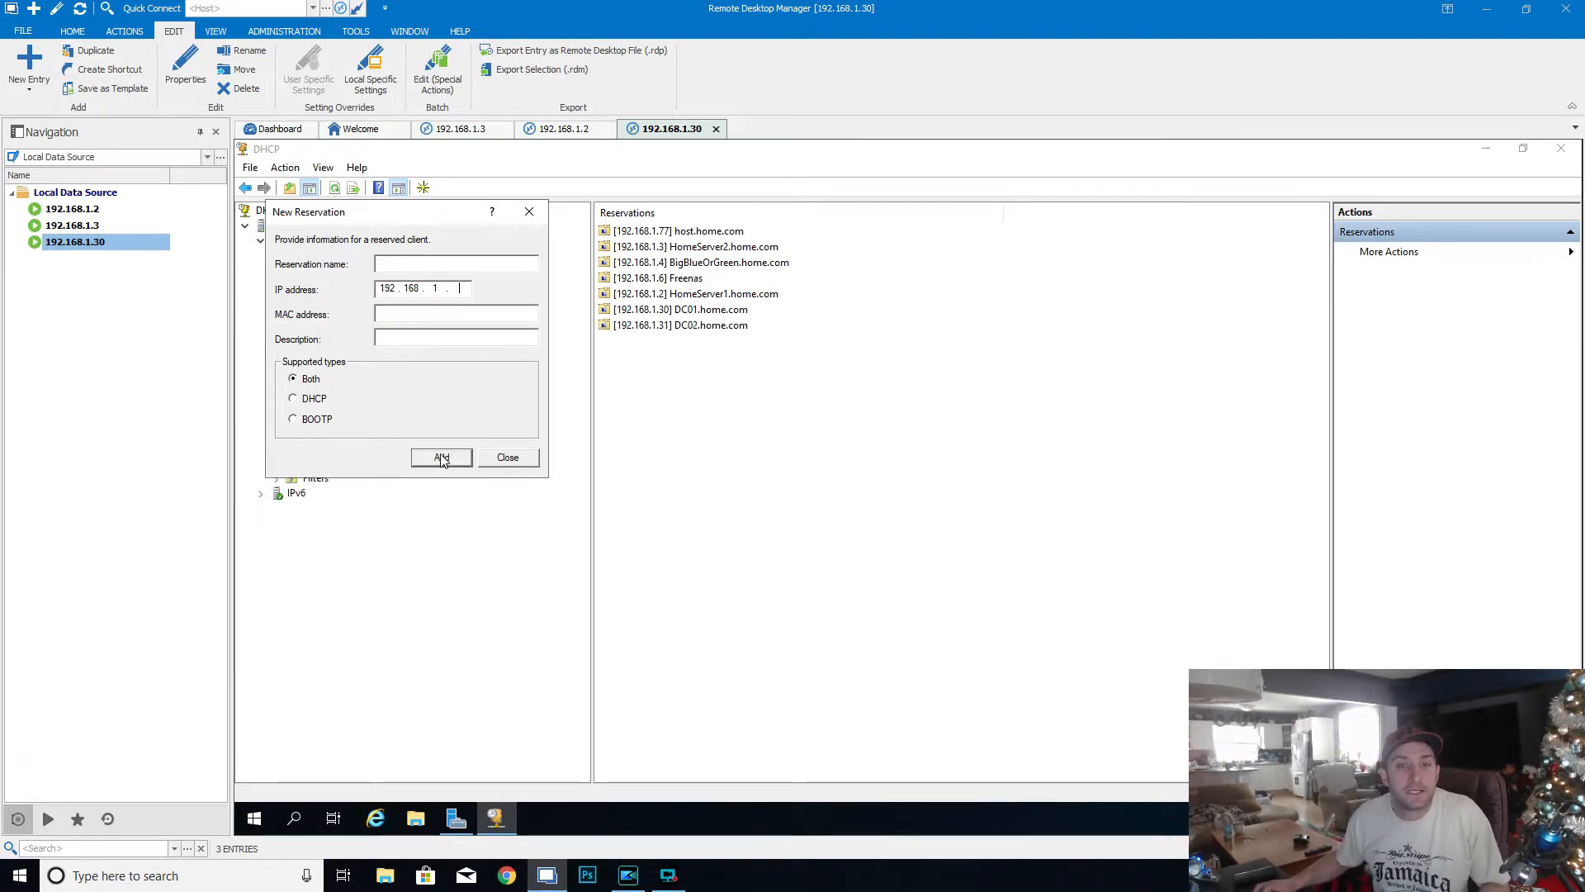
{"action": "left_click", "coordinate": [507, 457]}
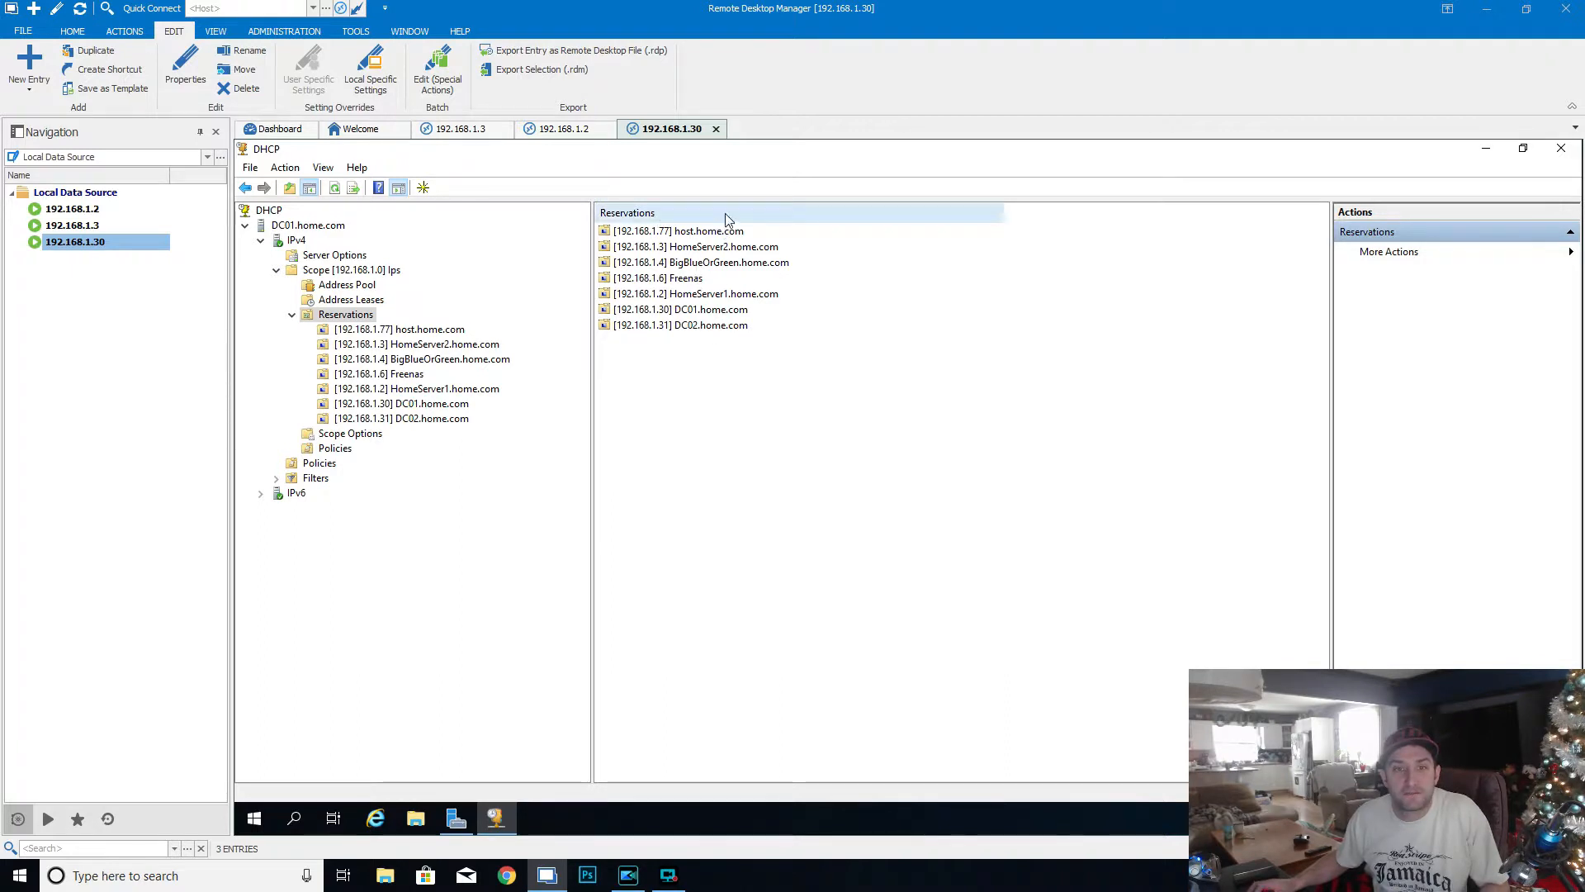
{"action": "left_click", "coordinate": [687, 213]}
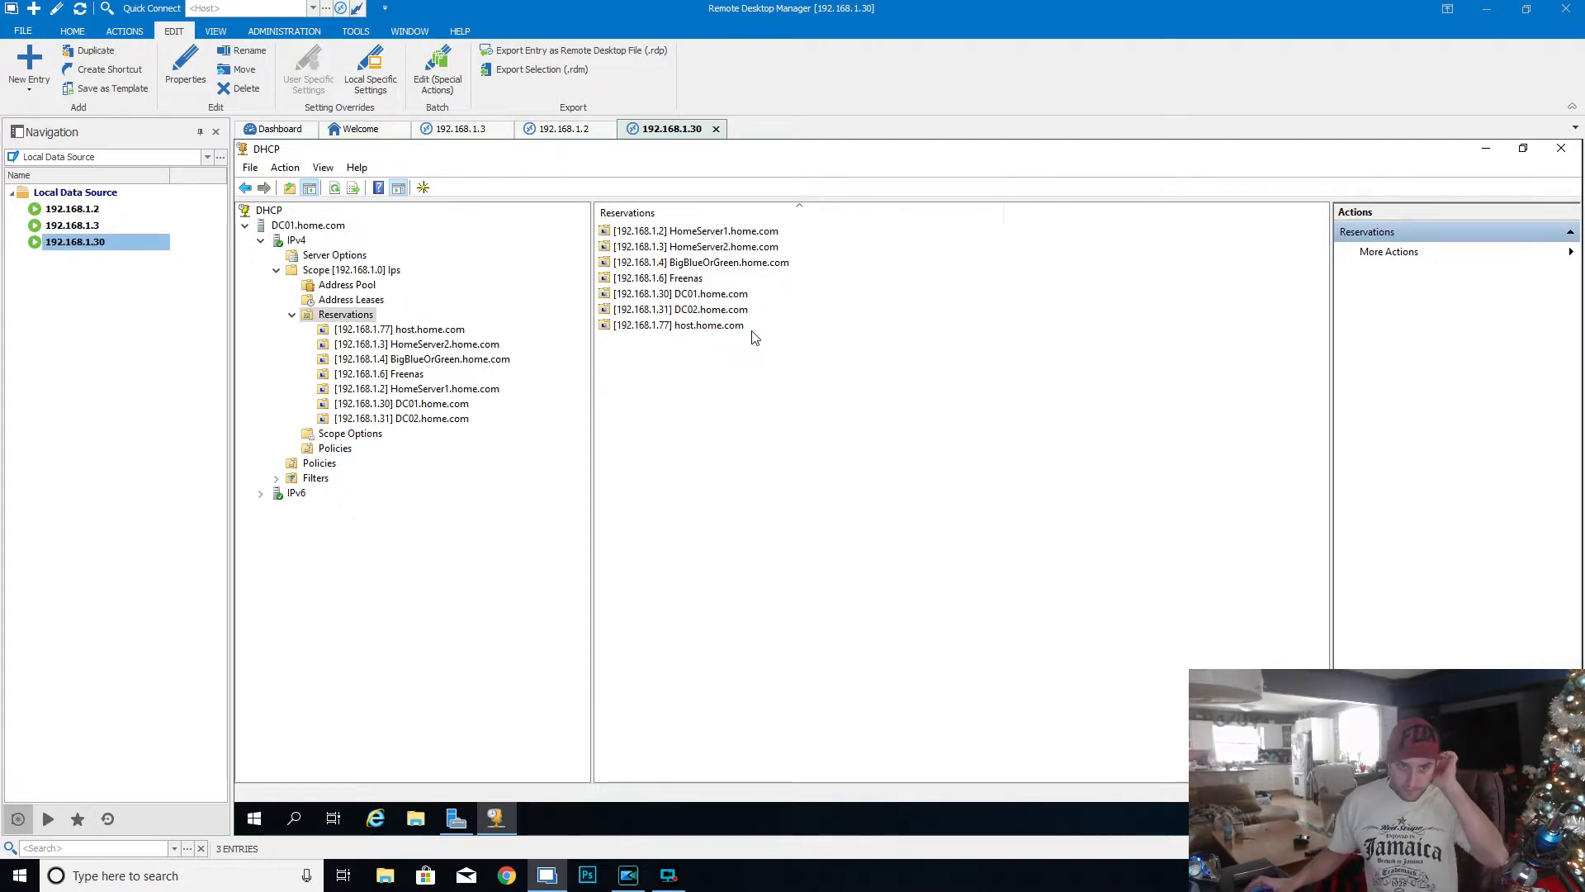
- Return to the 192.168.1.3 session and close DC02's command prompt and the Windows Admin Center message
{"action": "left_click", "coordinate": [469, 130]}
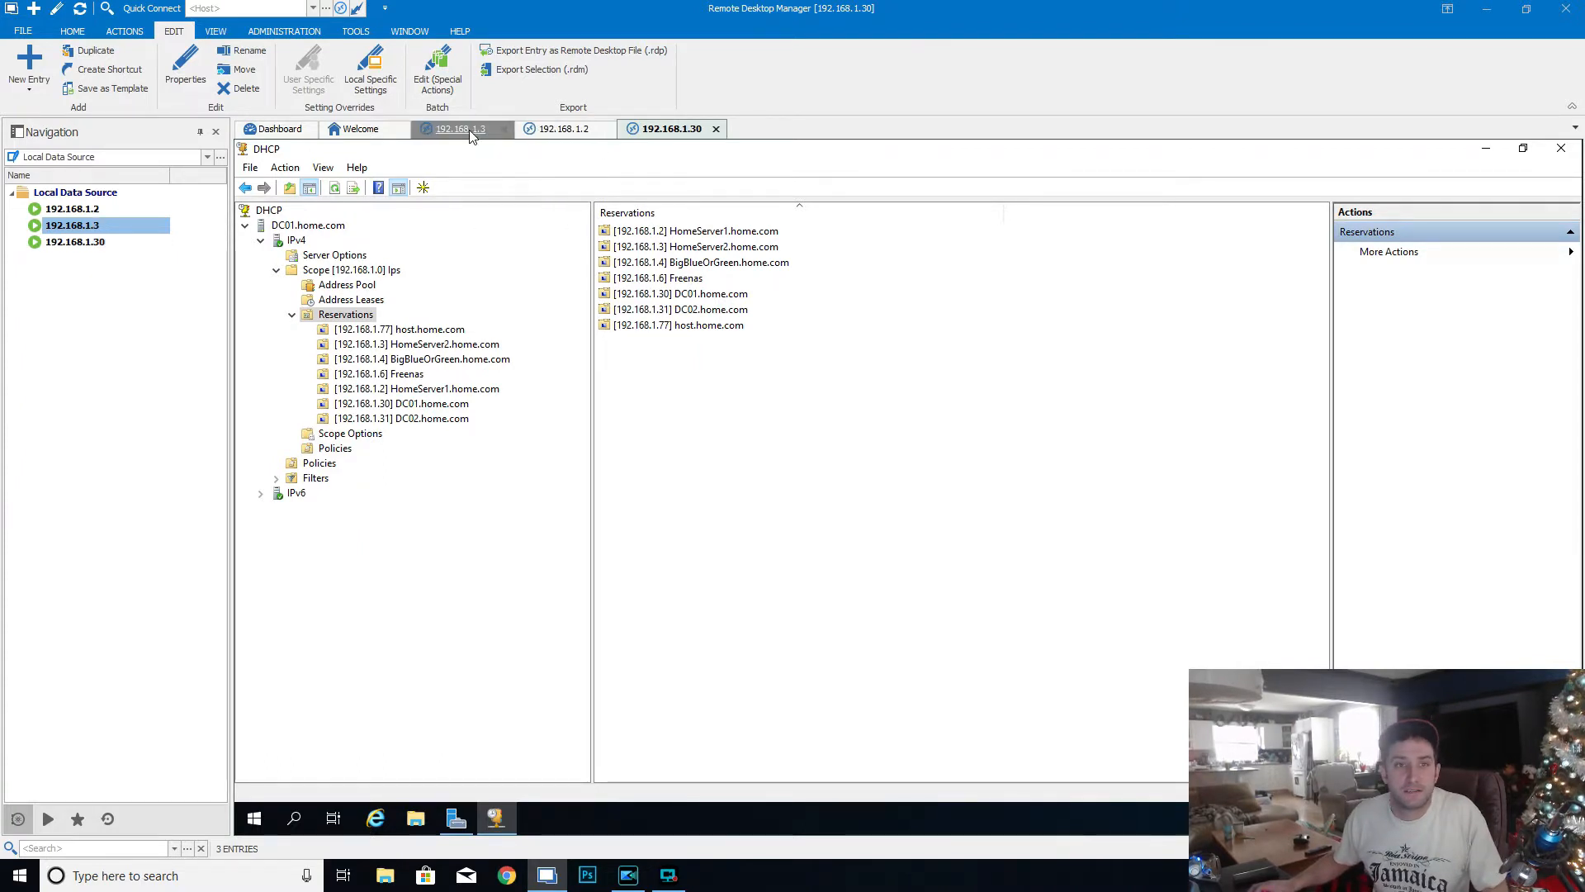
{"action": "left_click", "coordinate": [1305, 272]}
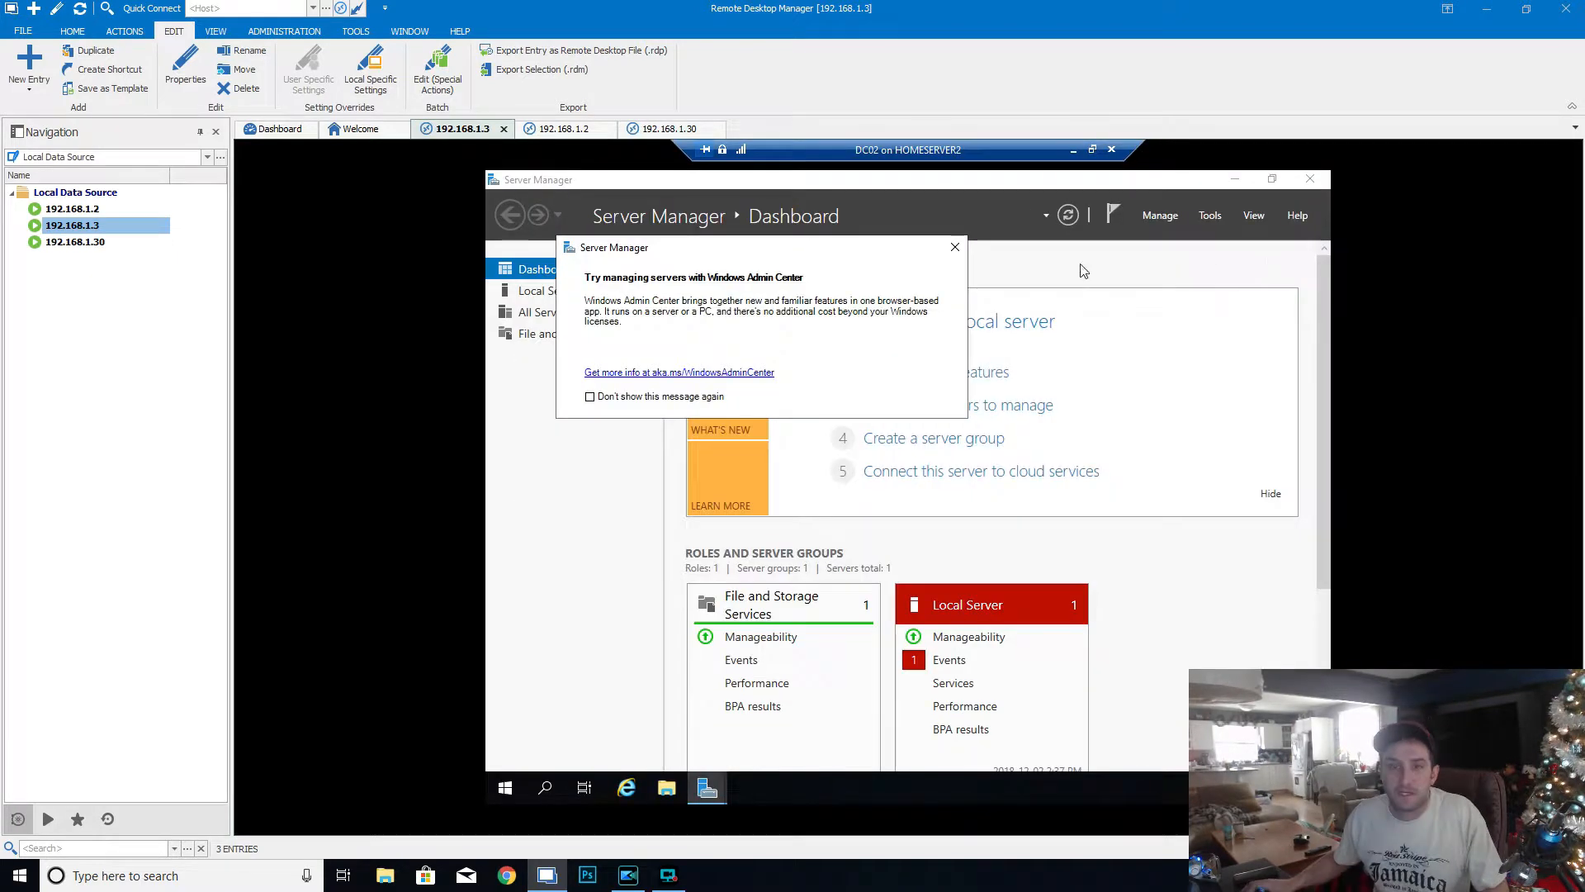
{"action": "left_click", "coordinate": [956, 249]}
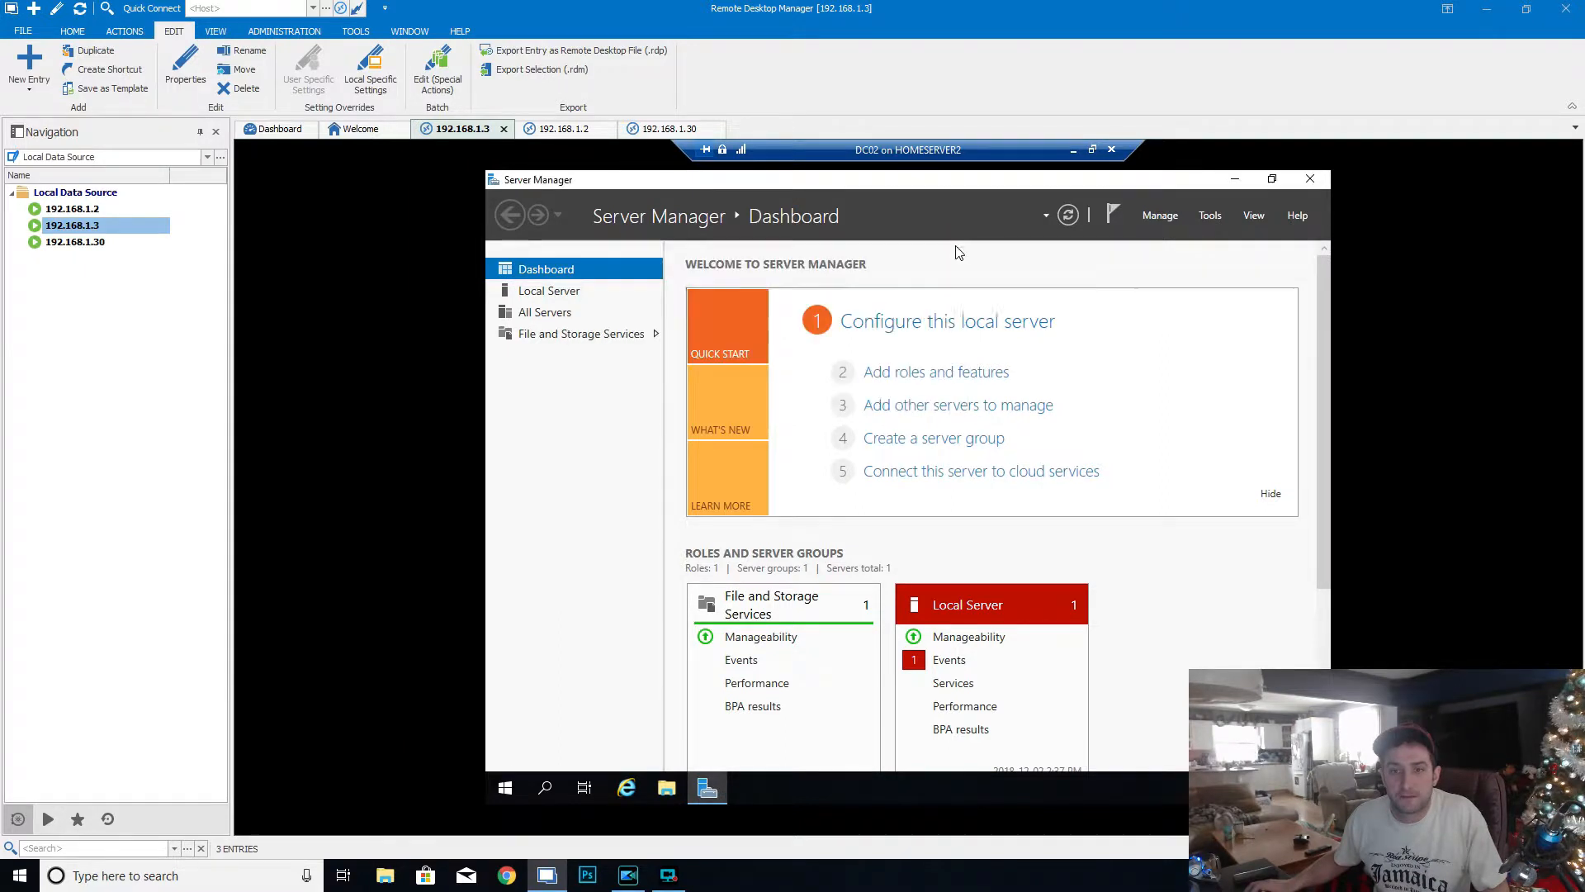
- Open the local server's system properties and set both the computer description and the computer name to DC02
{"action": "left_click", "coordinate": [949, 324]}
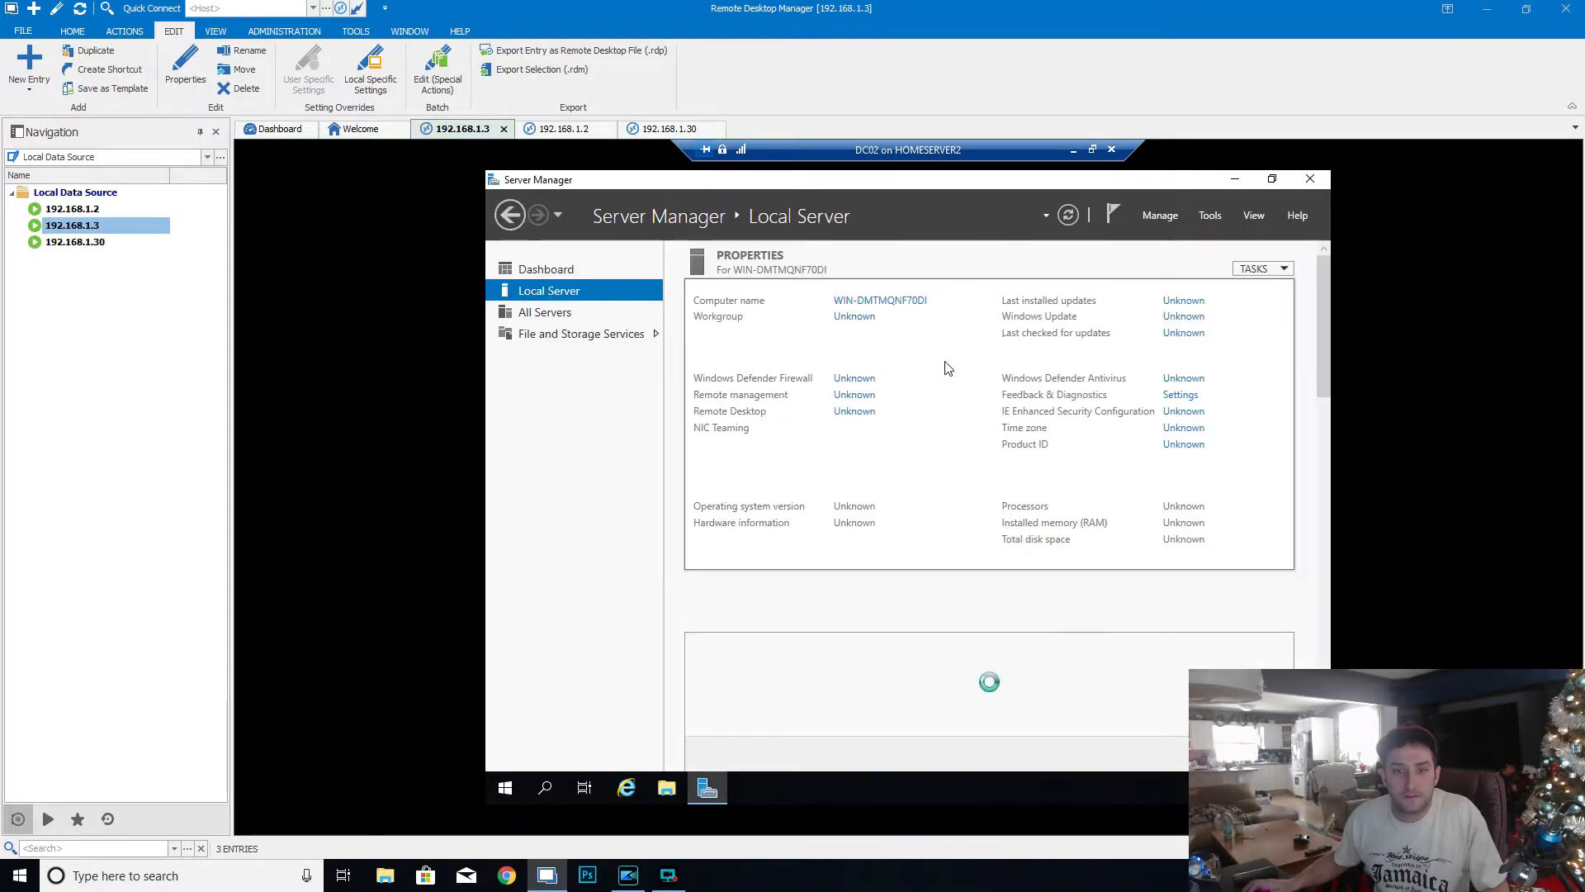
{"action": "left_click", "coordinate": [885, 302]}
{"action": "type", "text": "DC02"}
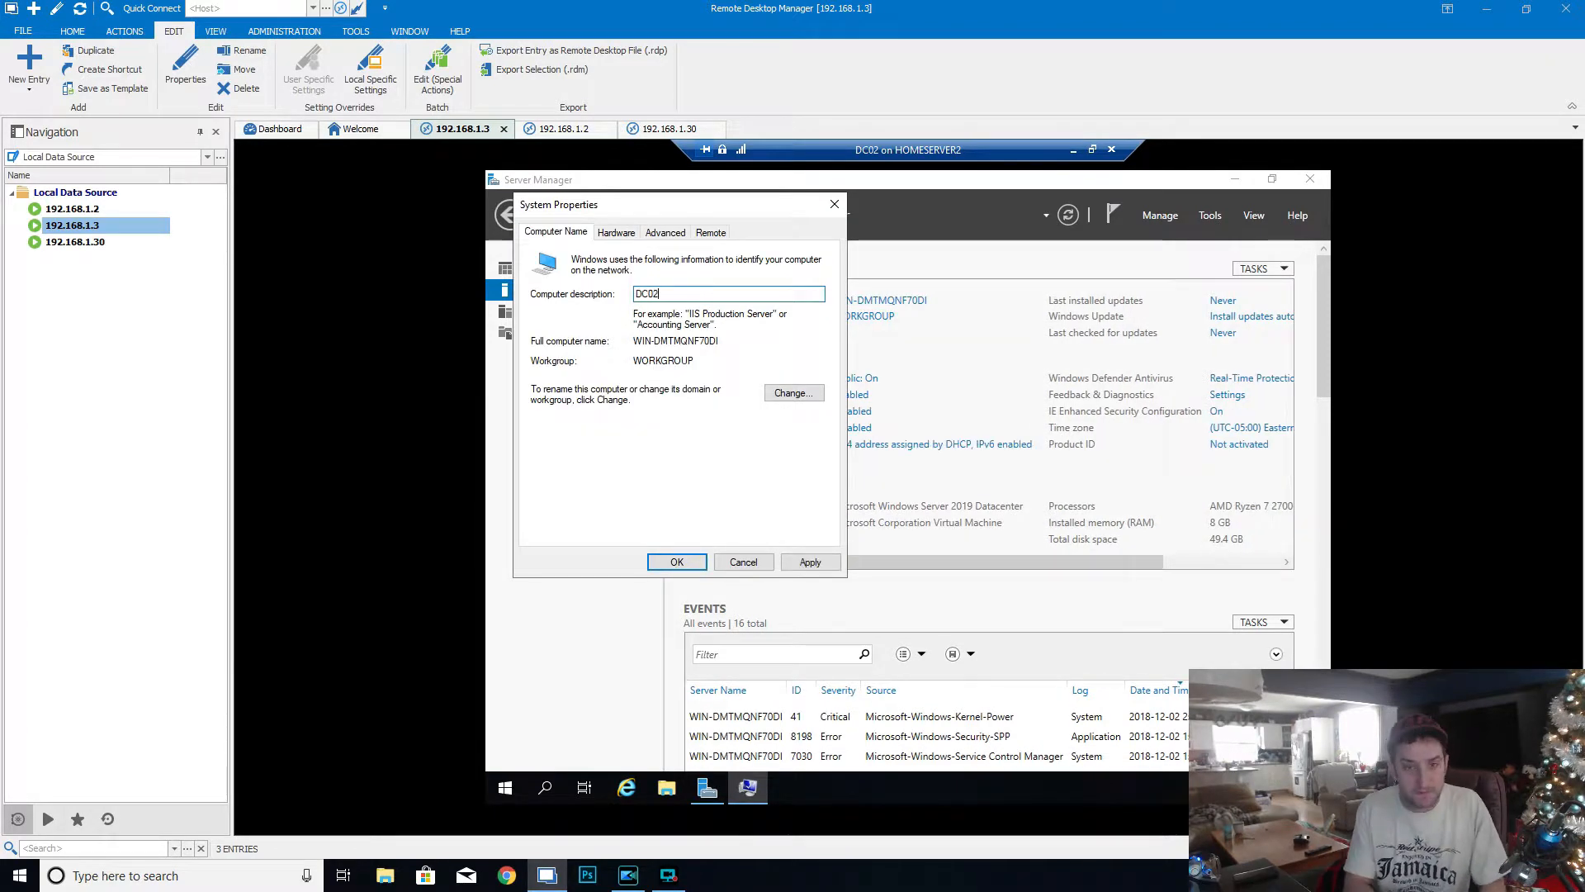
{"action": "left_click", "coordinate": [799, 394]}
{"action": "type", "text": "DC02"}
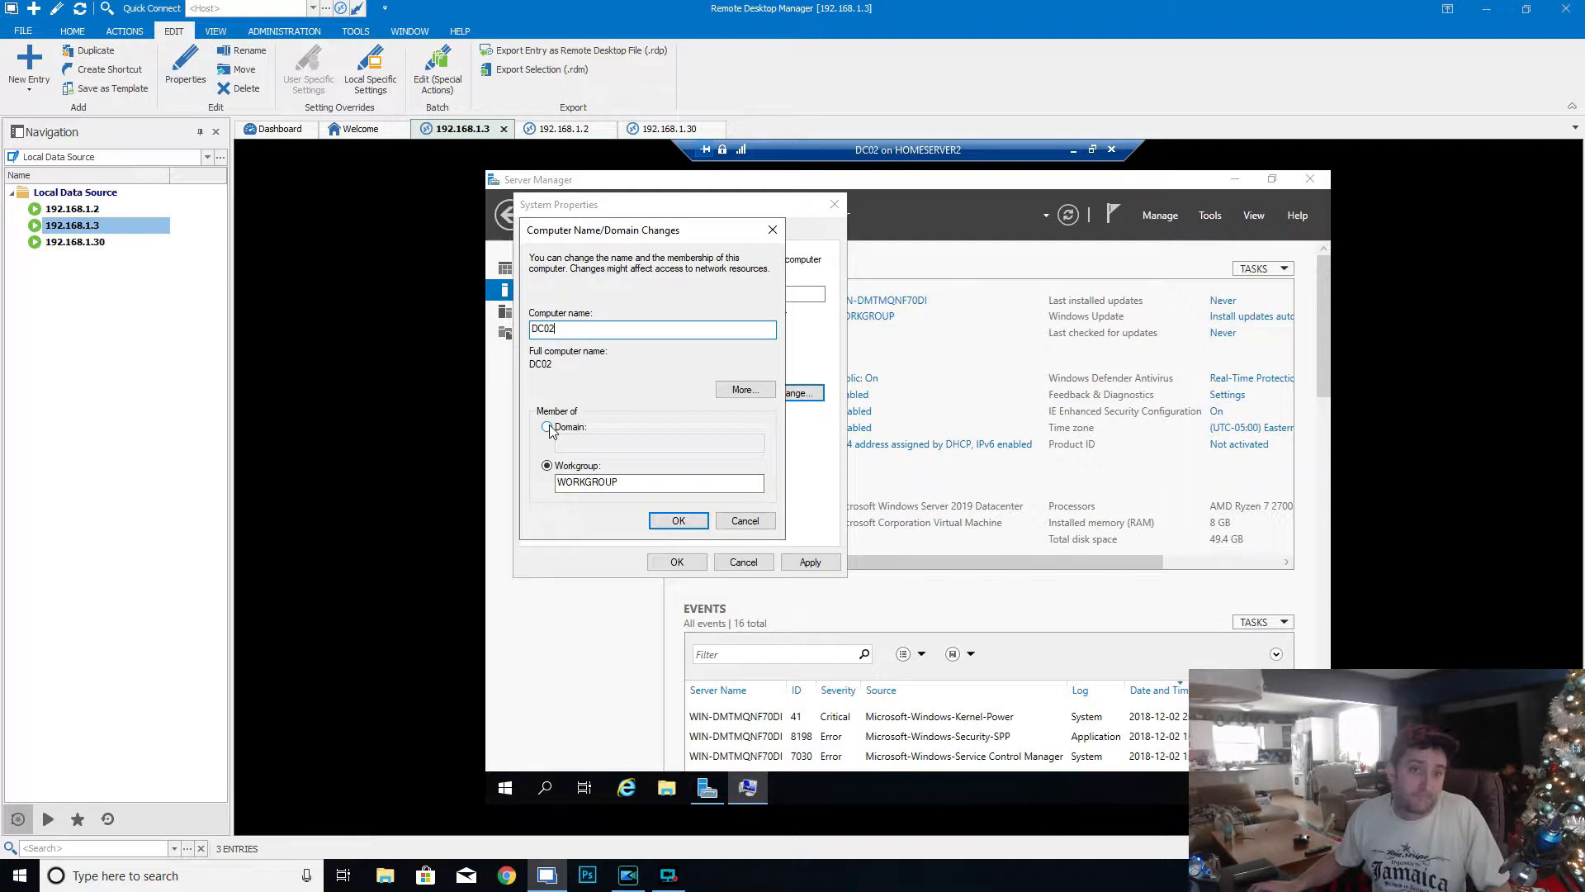
- Change the computer's membership from workgroup to the home.com domain and submit the change
{"action": "left_click", "coordinate": [547, 427]}
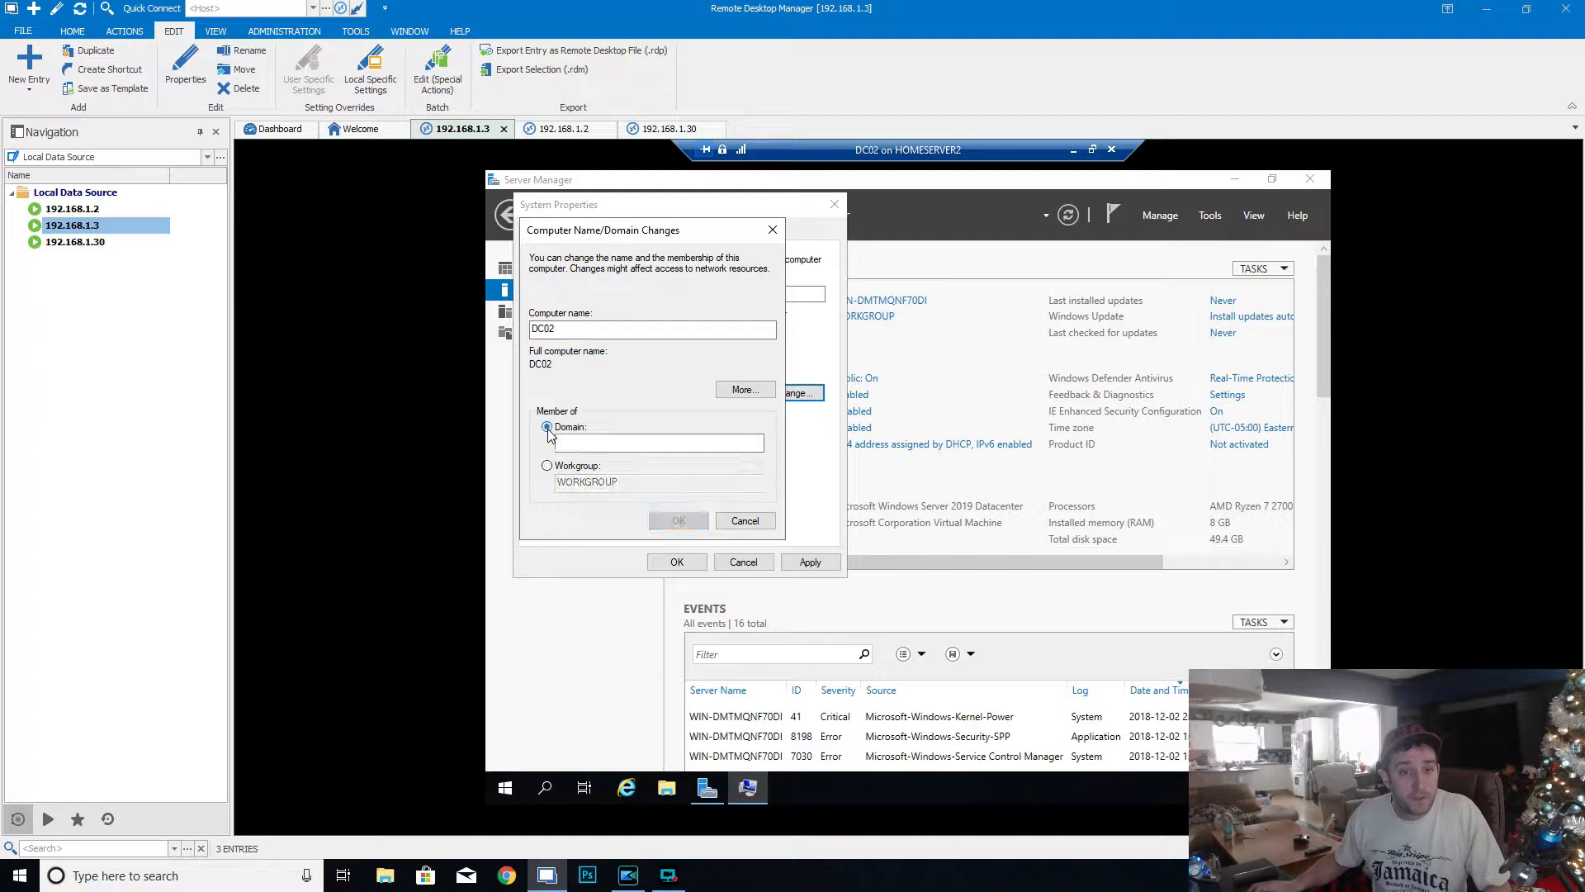
{"action": "left_click", "coordinate": [575, 445]}
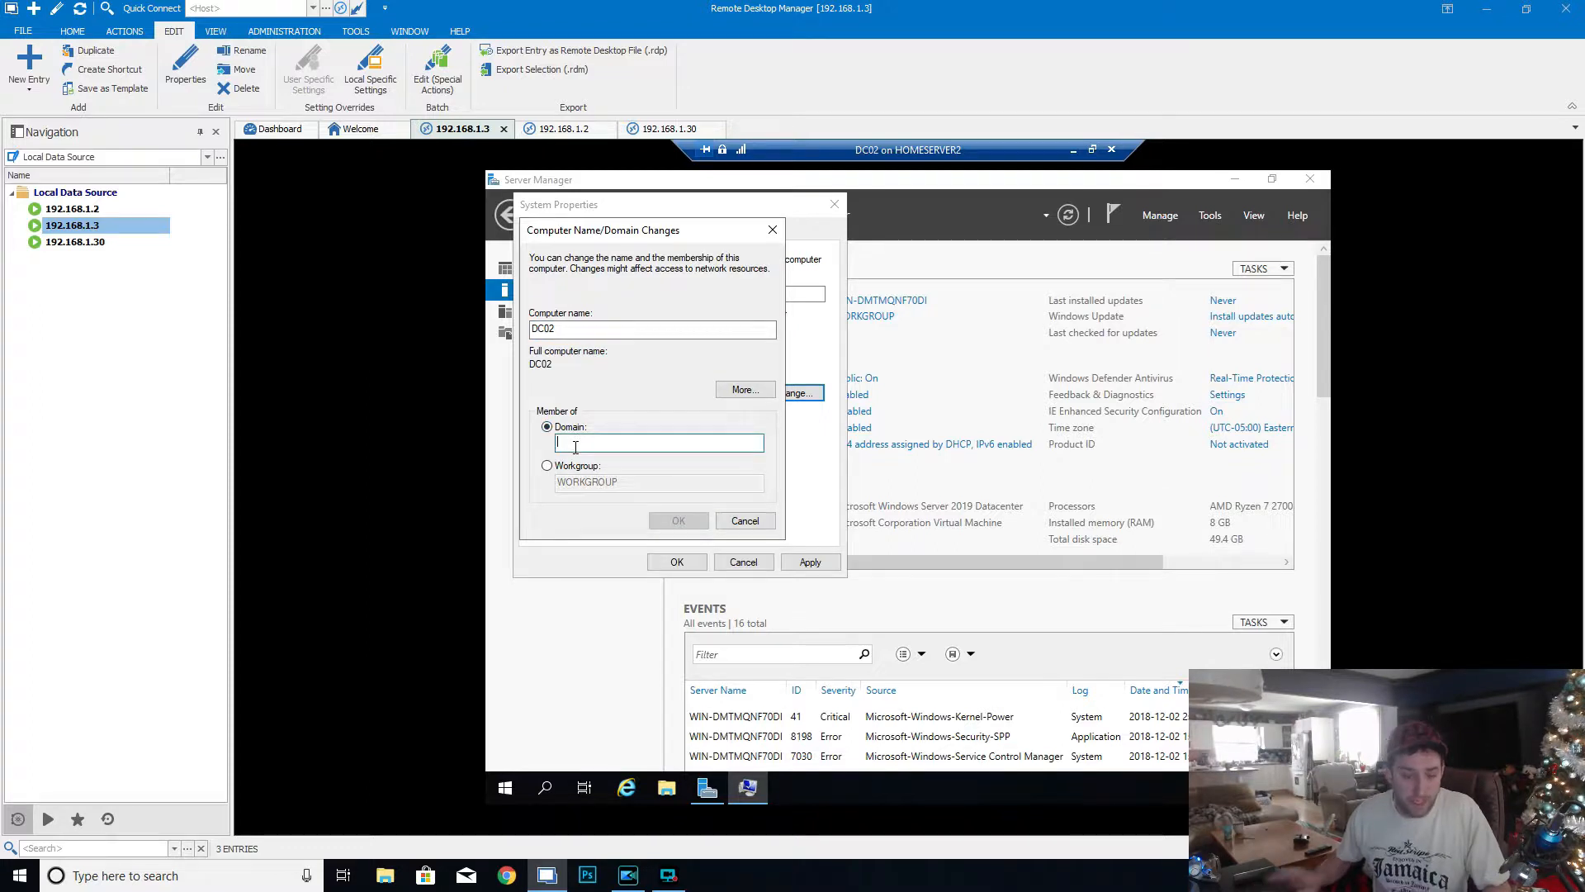
{"action": "type", "text": "home.com"}
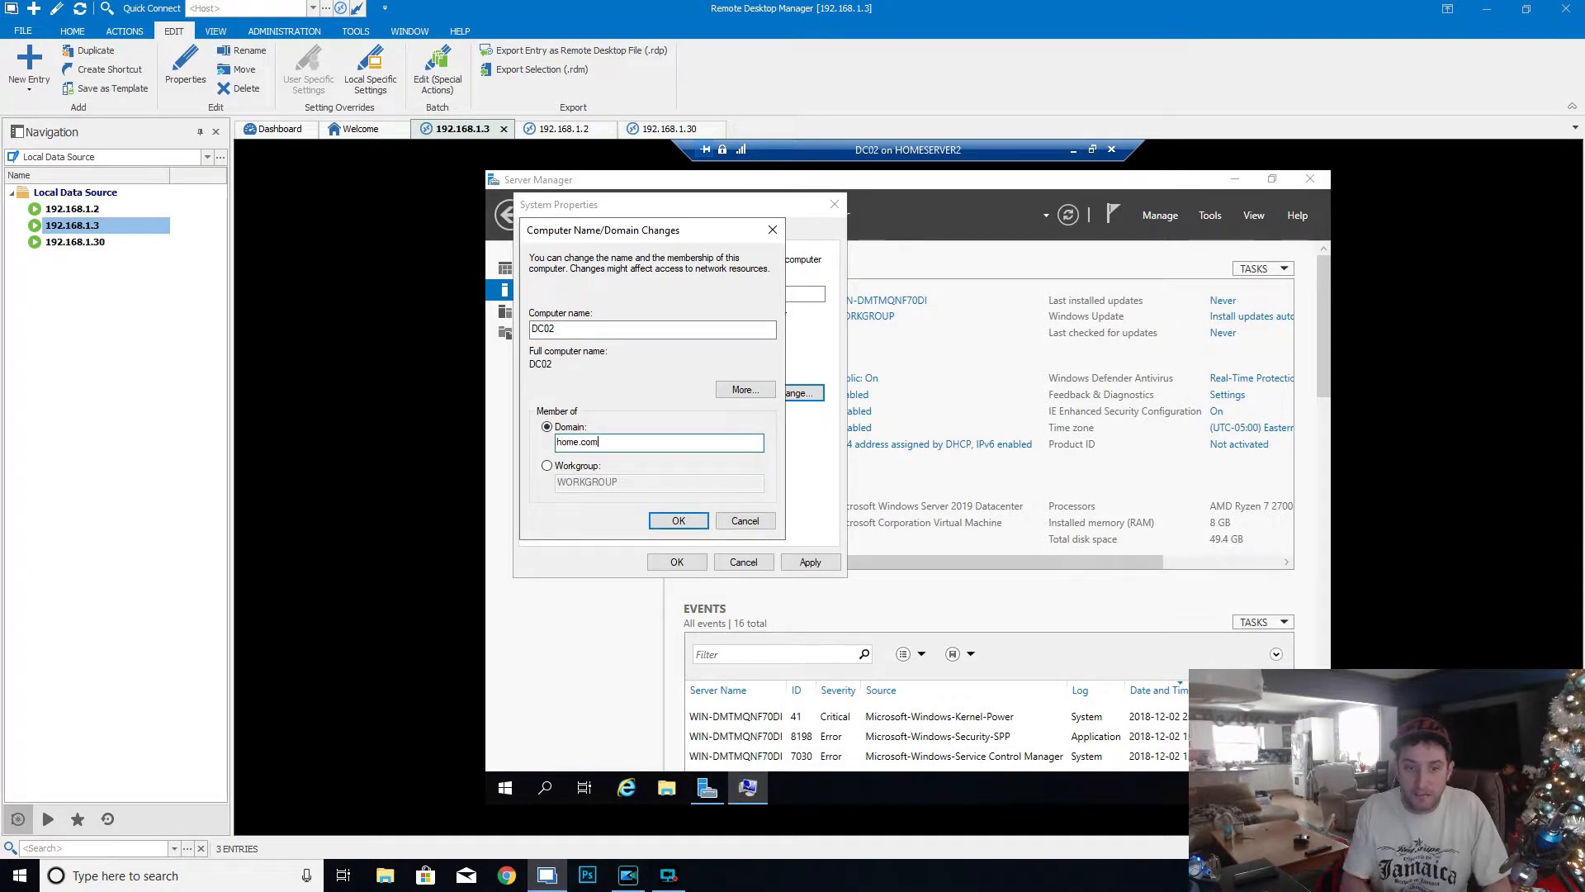
{"action": "left_click", "coordinate": [679, 521]}
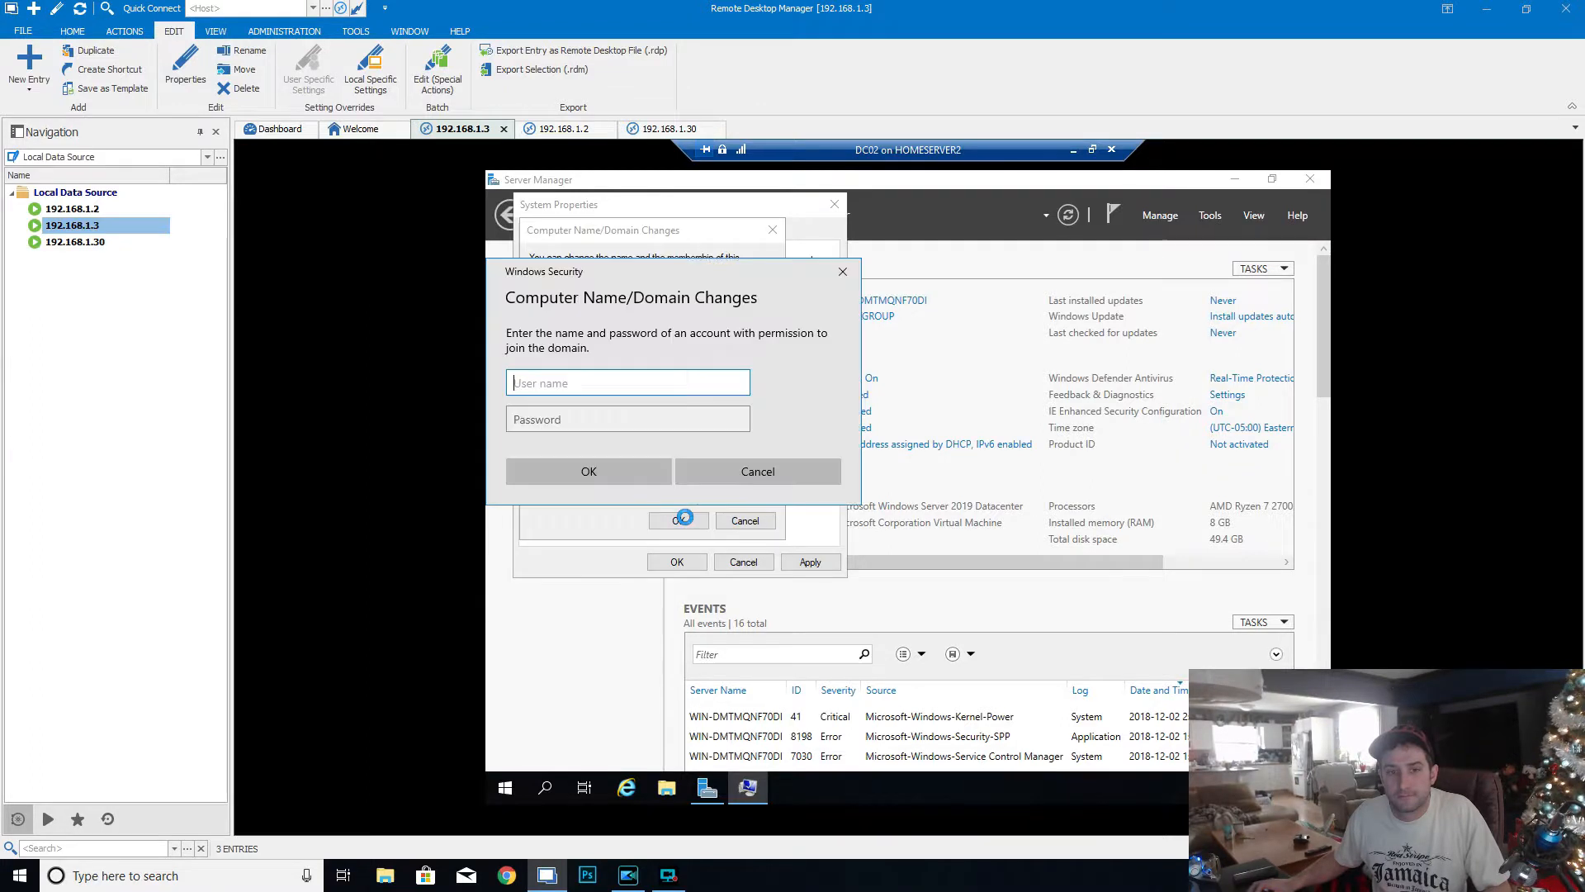
- Authorize the domain join with the administrator user name and the account password, and dismiss the welcome message
{"action": "type", "text": "admin"}
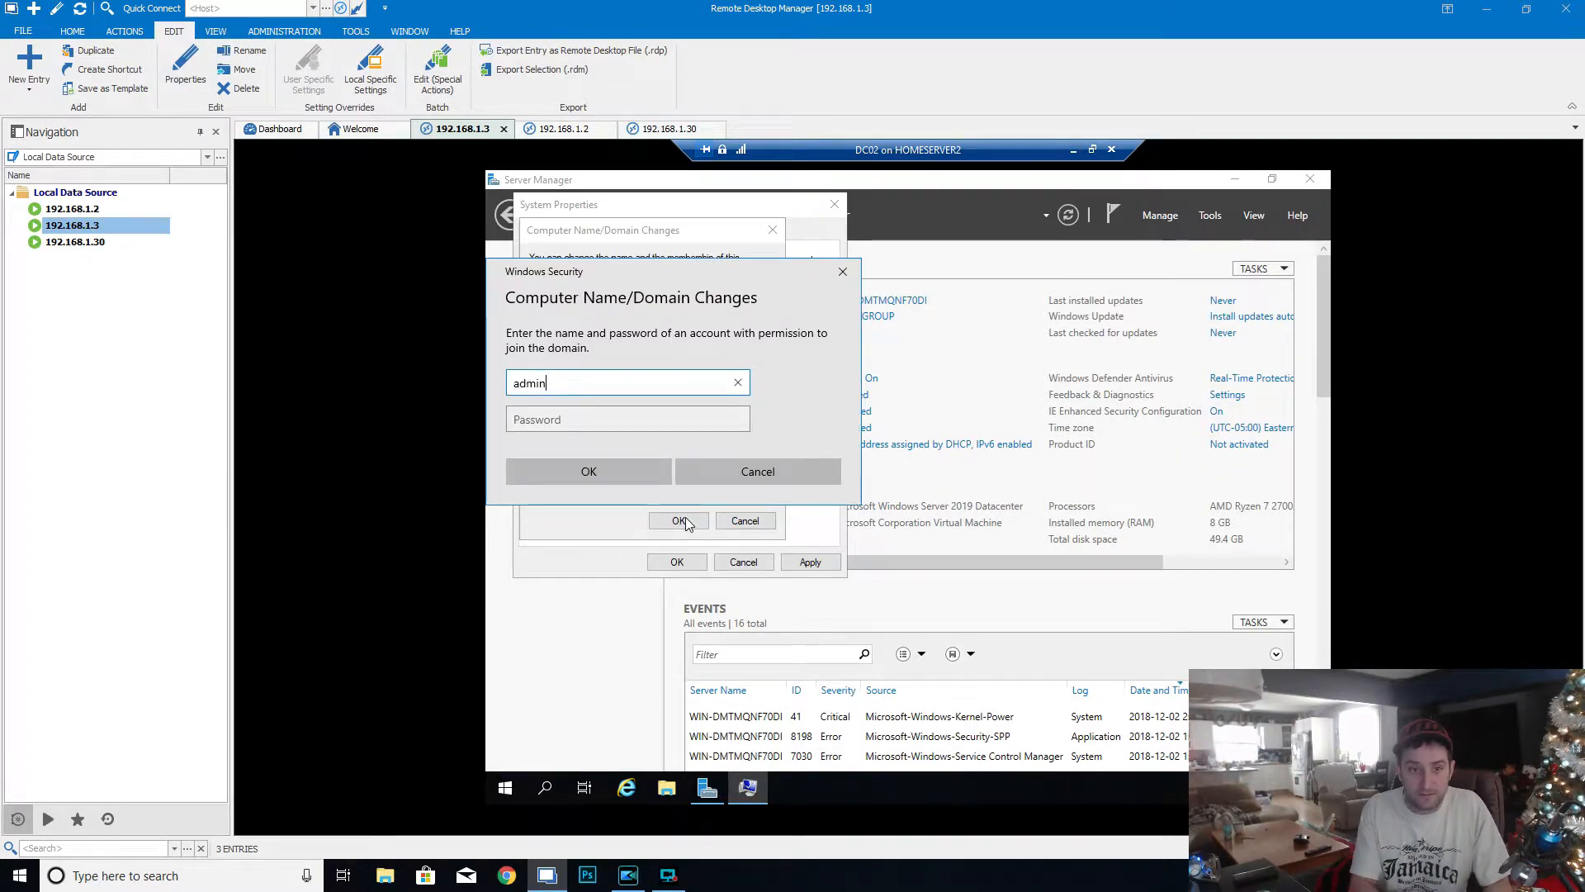
{"action": "type", "text": "istrator"}
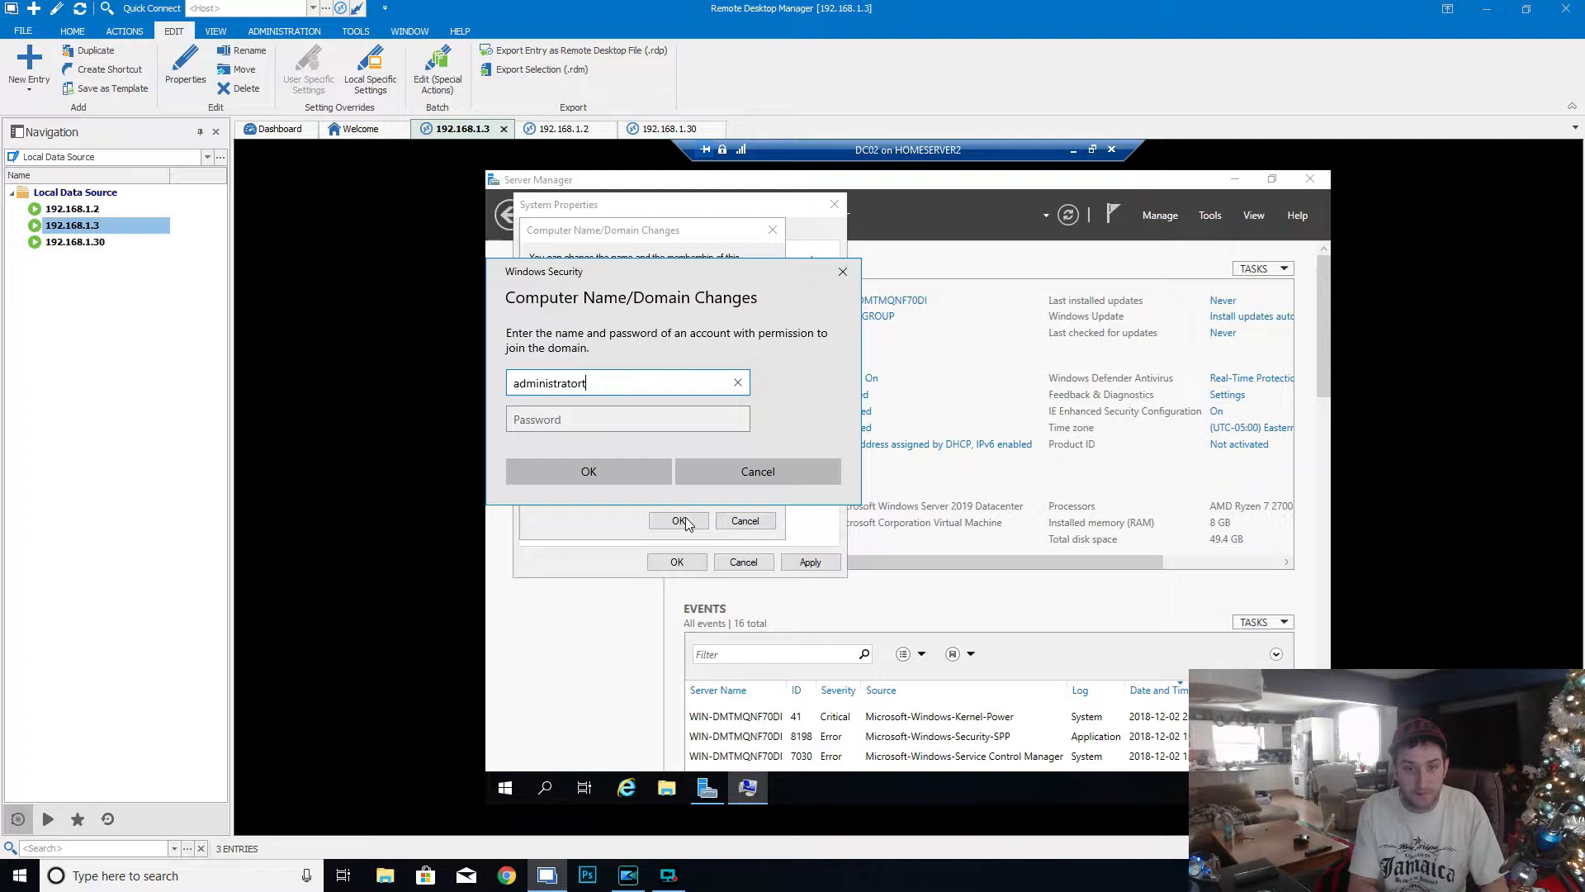
{"action": "key", "text": "Tab"}
{"action": "type", "text": "Password1"}
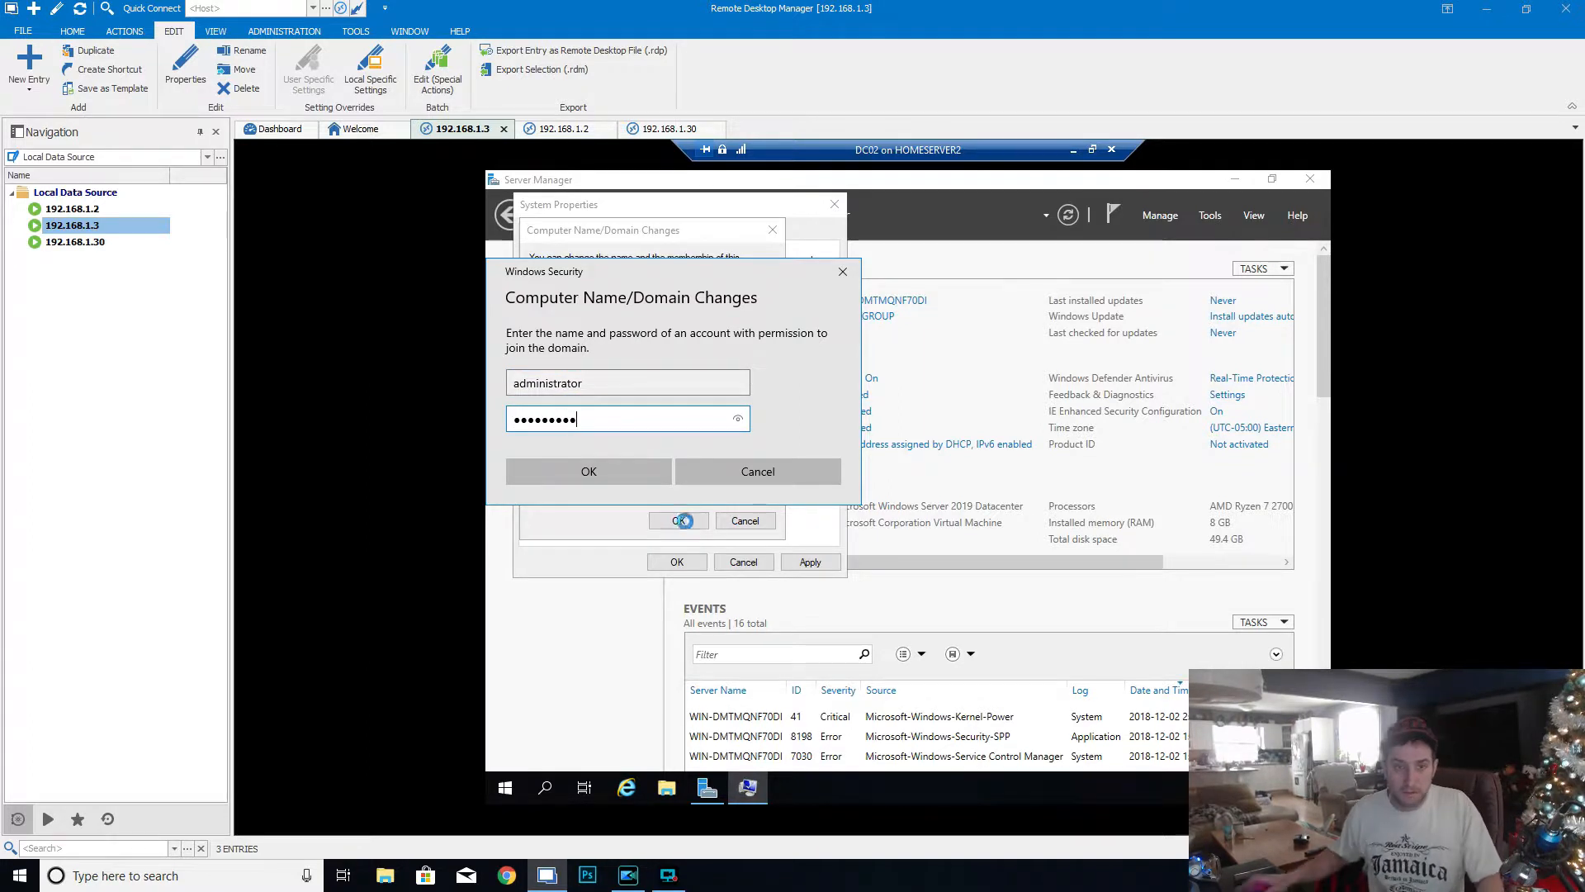
{"action": "left_click", "coordinate": [627, 469]}
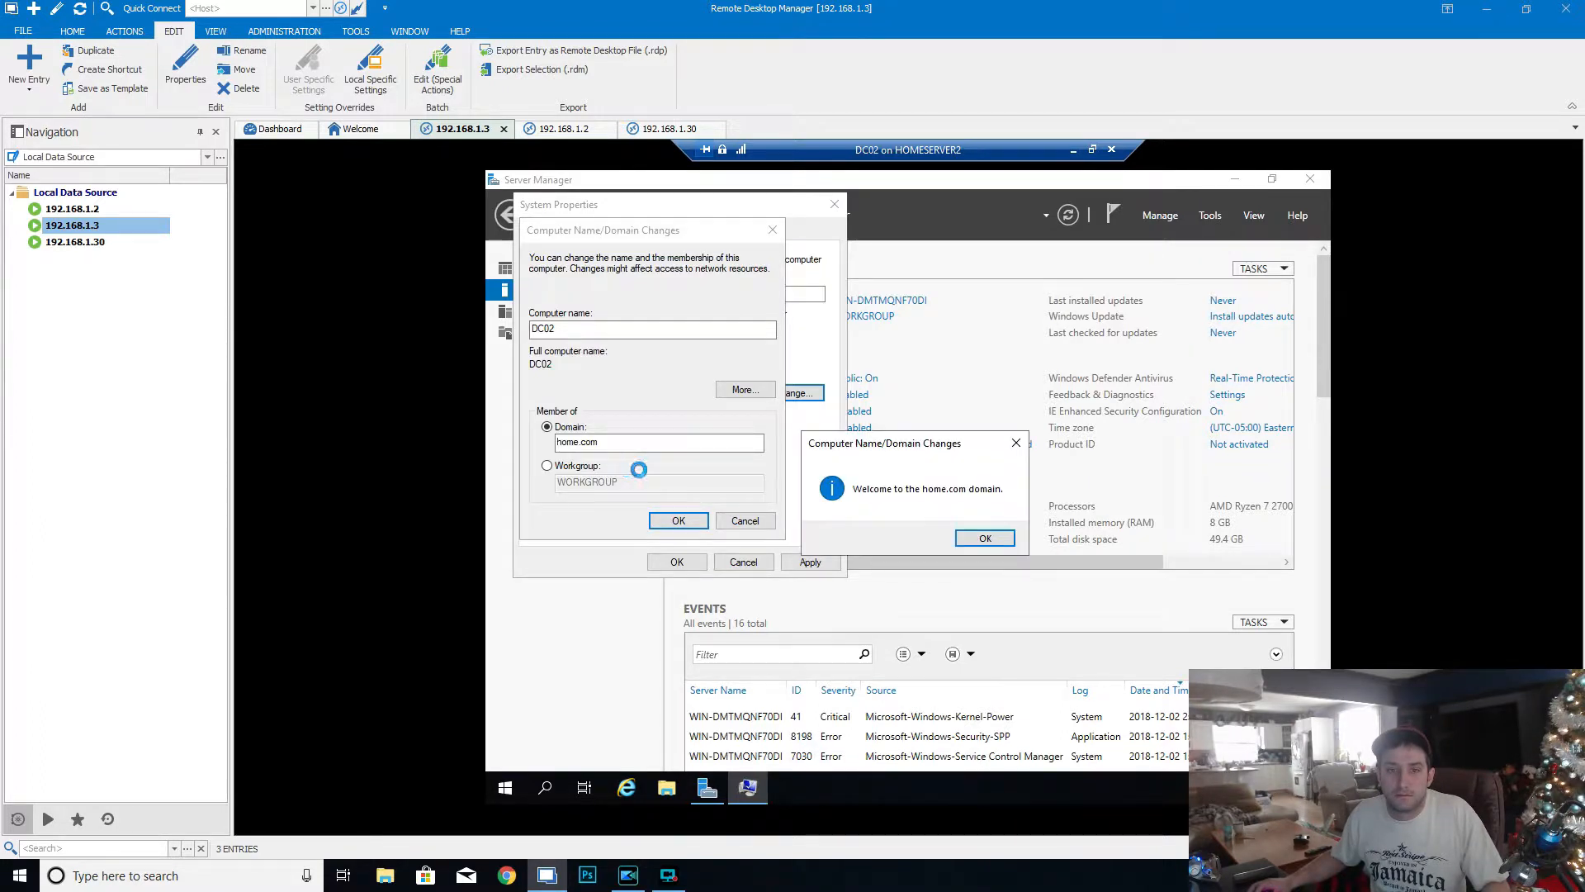
{"action": "left_click", "coordinate": [990, 540]}
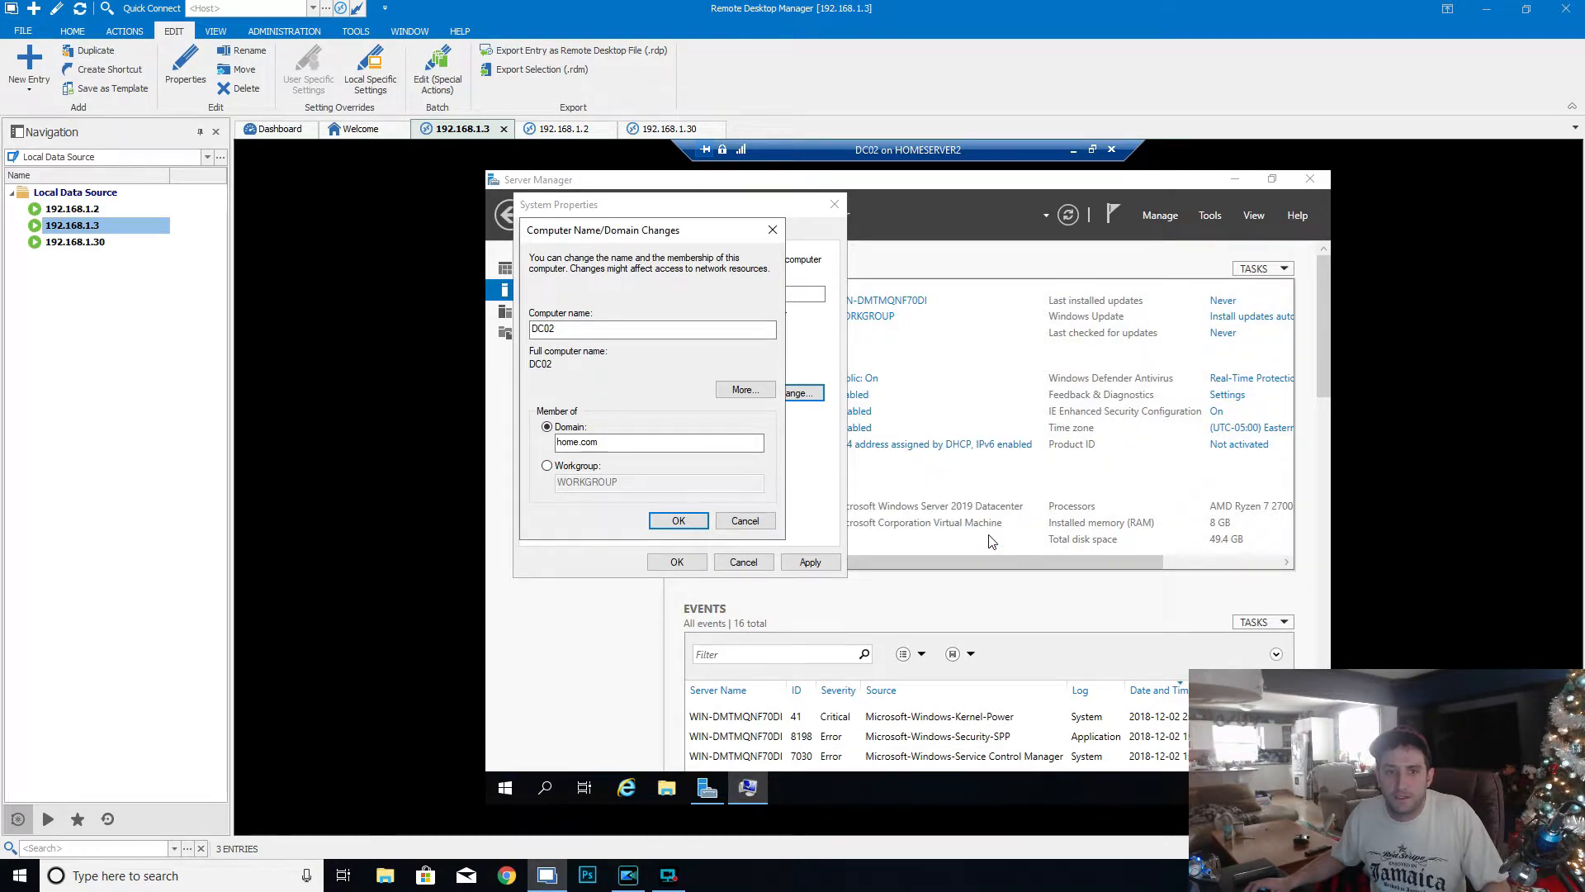
- Acknowledge the restart notice, close the system properties and postpone the restart
{"action": "left_click", "coordinate": [679, 520]}
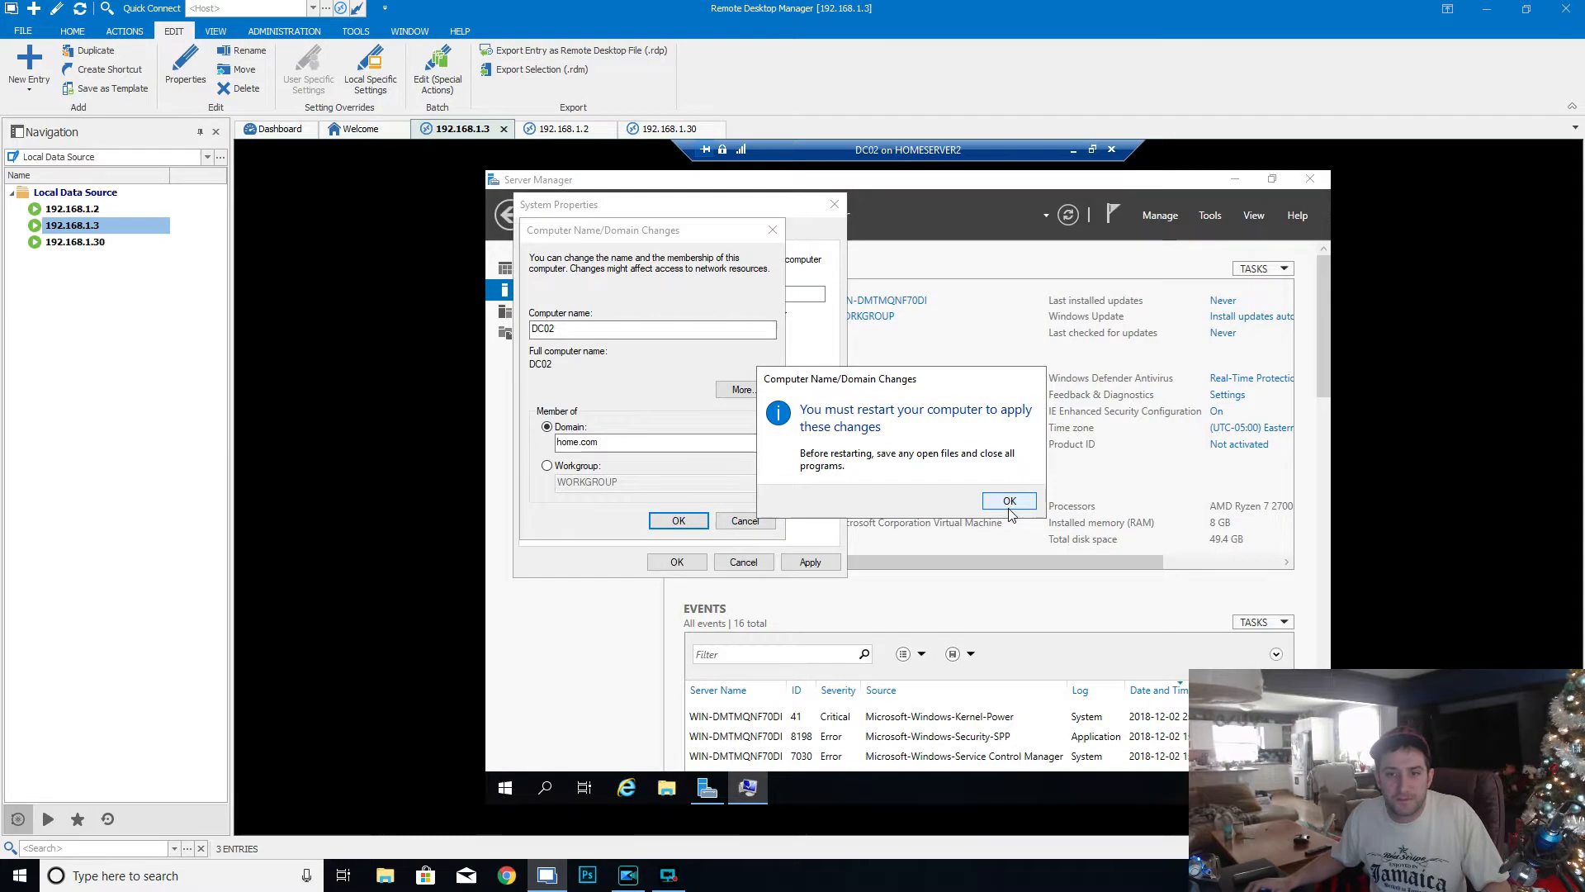
{"action": "left_click", "coordinate": [1007, 500]}
{"action": "left_click", "coordinate": [809, 562]}
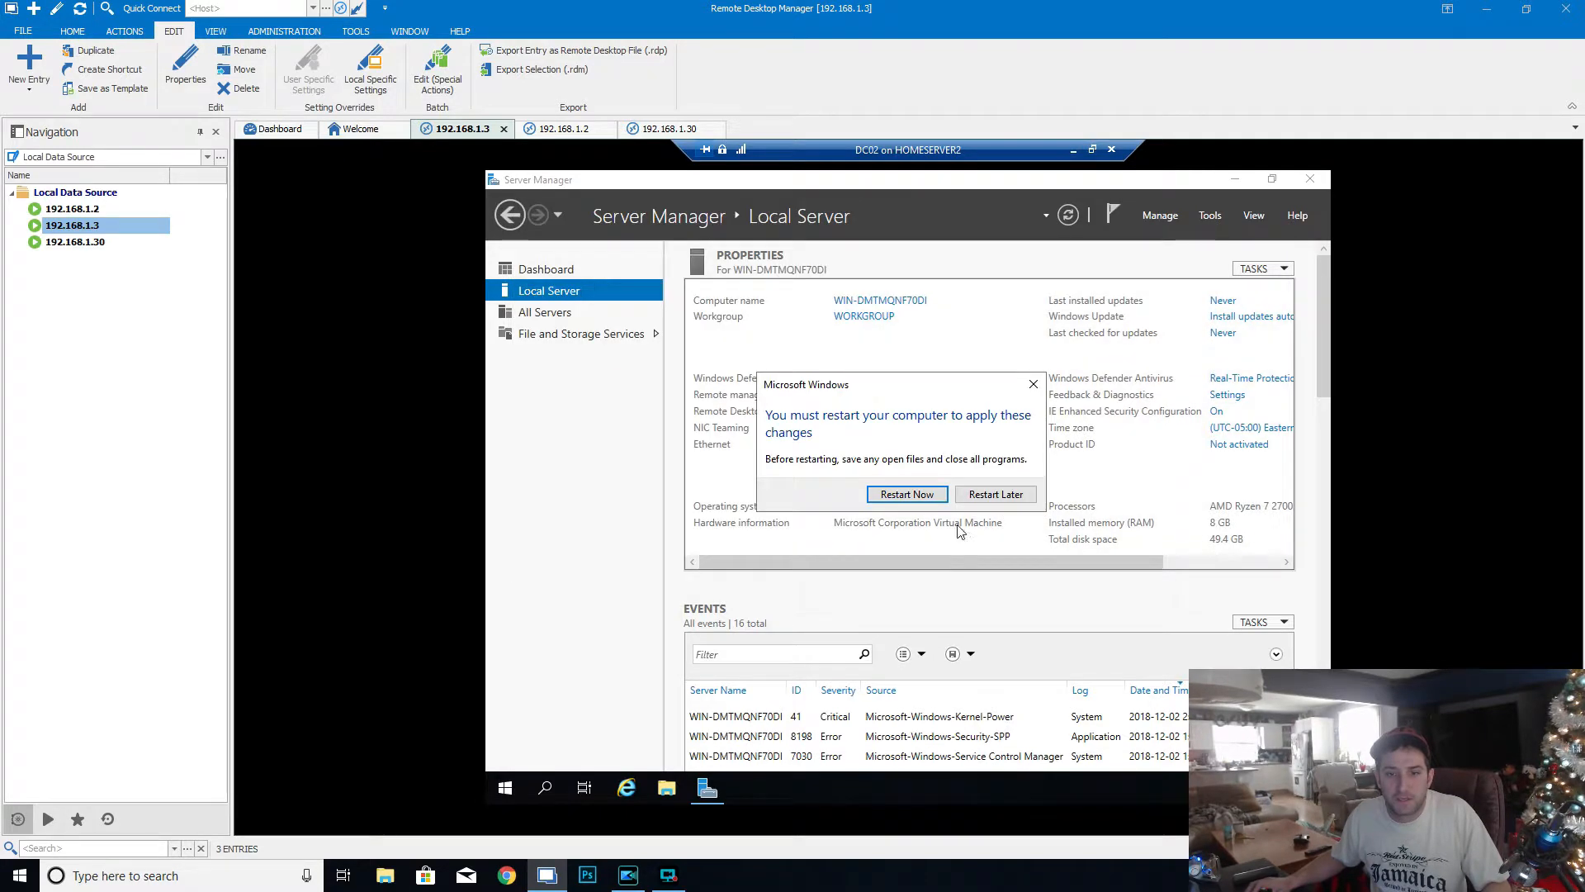
{"action": "left_click", "coordinate": [1013, 500]}
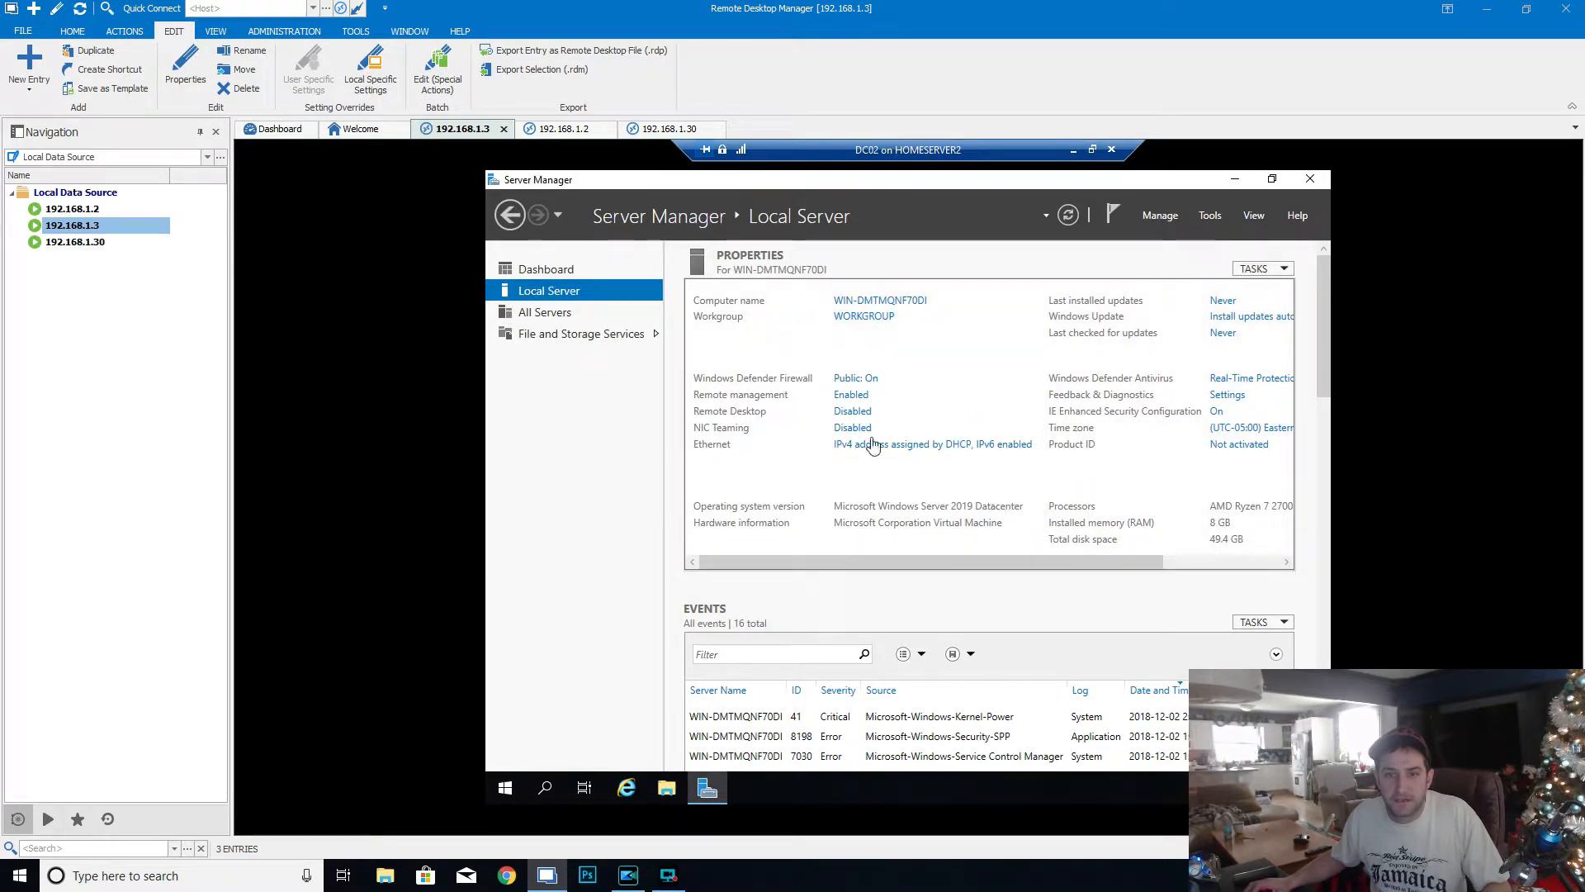
- Allow remote desktop connections to the server, turn off the Network Level Authentication requirement and apply the settings
{"action": "left_click", "coordinate": [853, 411]}
{"action": "left_click", "coordinate": [611, 489]}
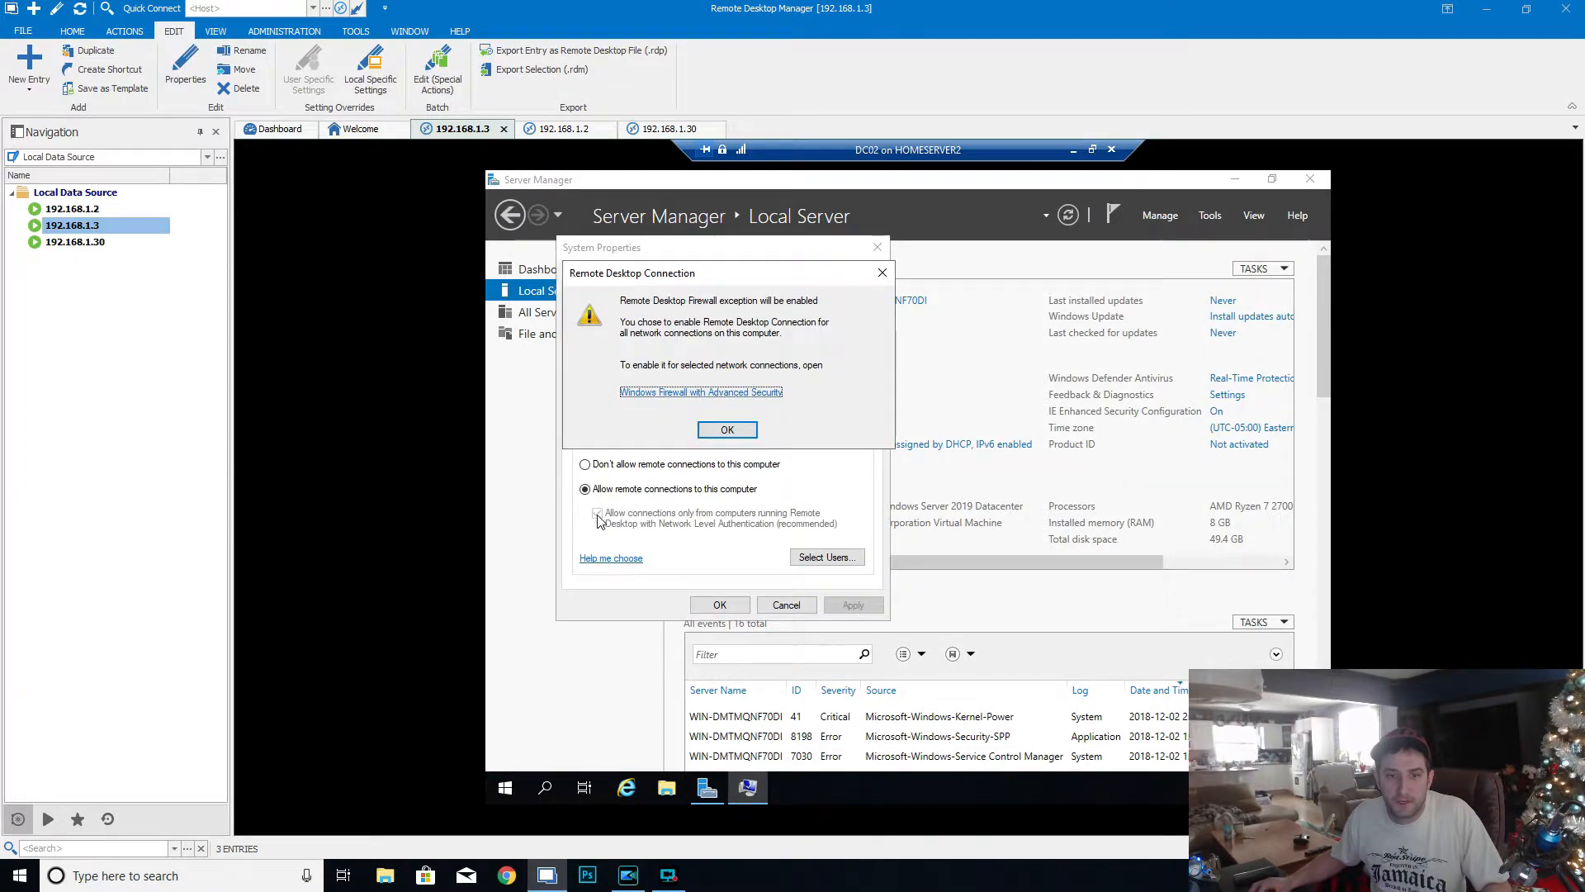
{"action": "left_click", "coordinate": [726, 429]}
{"action": "left_click", "coordinate": [597, 512]}
{"action": "left_click", "coordinate": [837, 607]}
{"action": "left_click", "coordinate": [718, 605]}
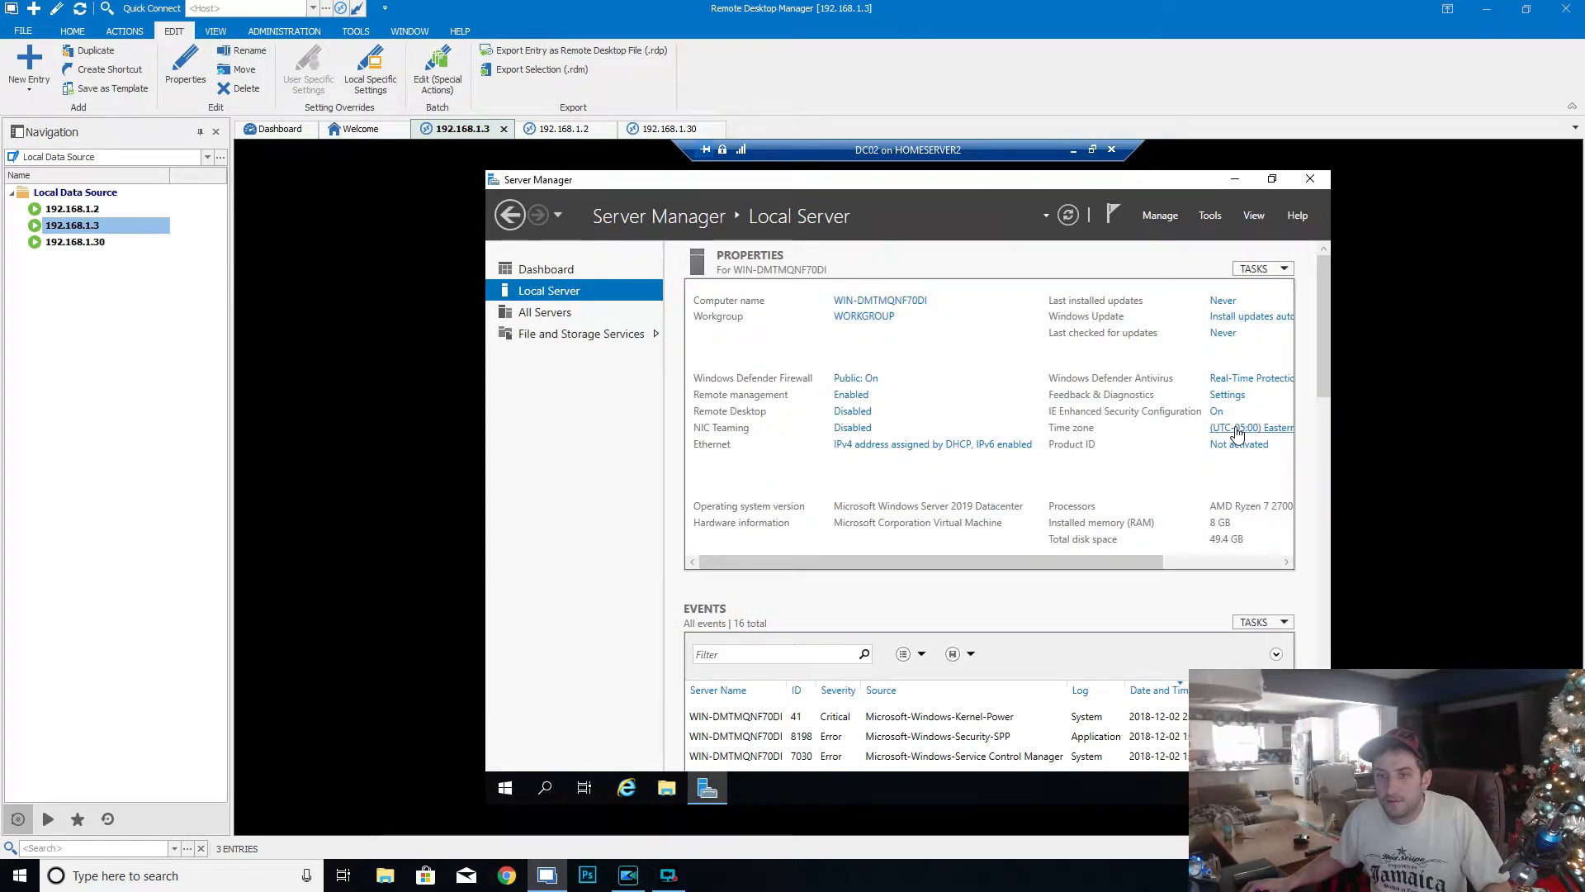
- Set the server's time zone to (UTC-07:00) Mountain Time (US & Canada)
{"action": "left_click", "coordinate": [1237, 429]}
{"action": "left_click", "coordinate": [850, 501]}
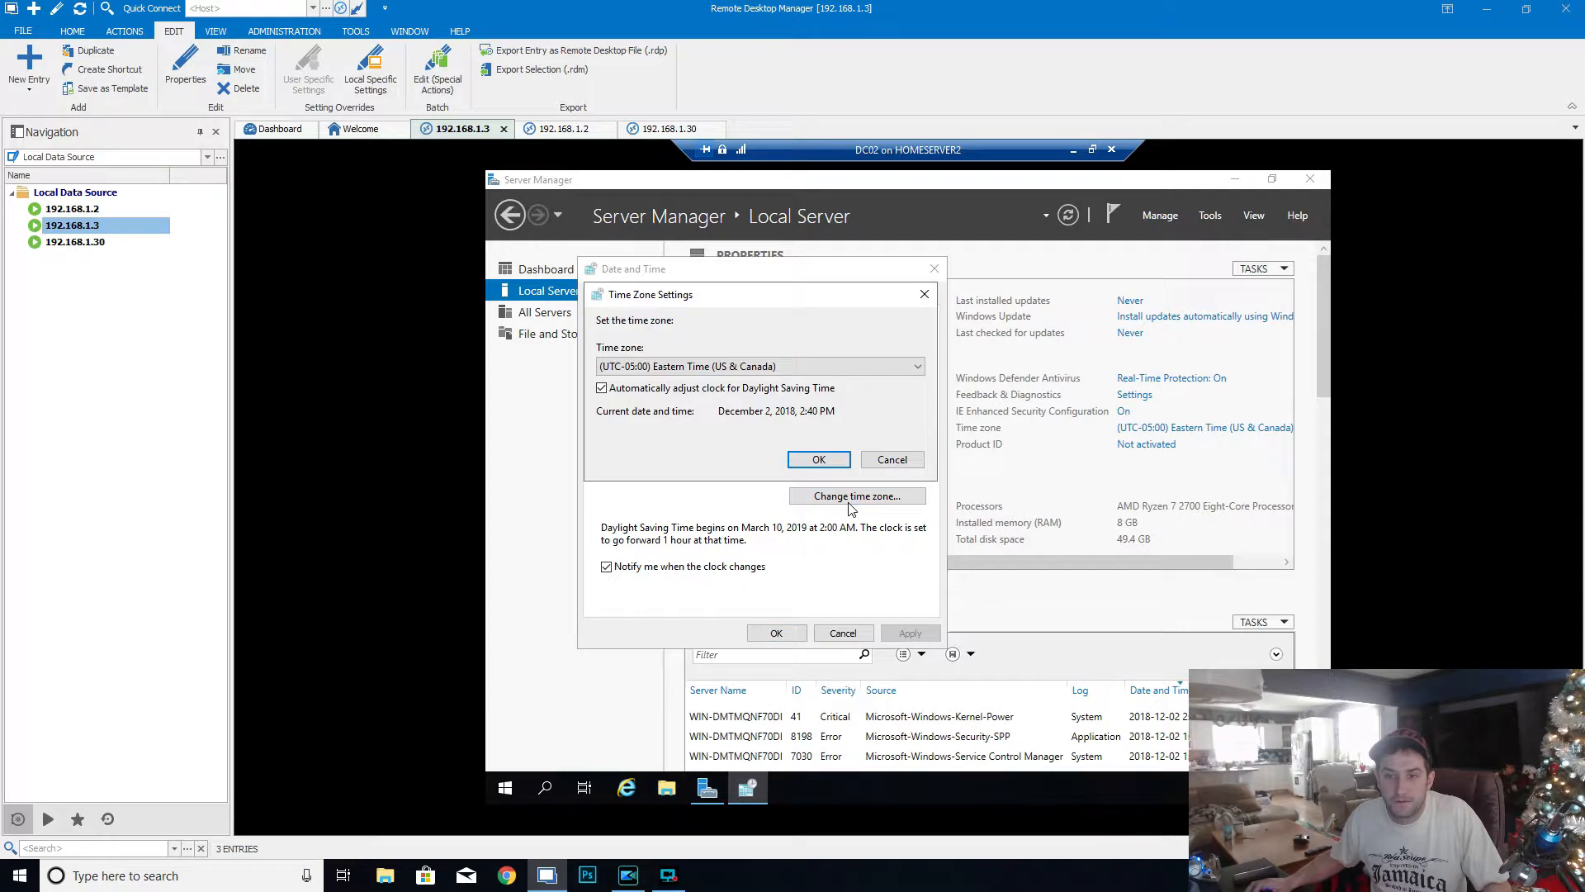
{"action": "left_click", "coordinate": [806, 366]}
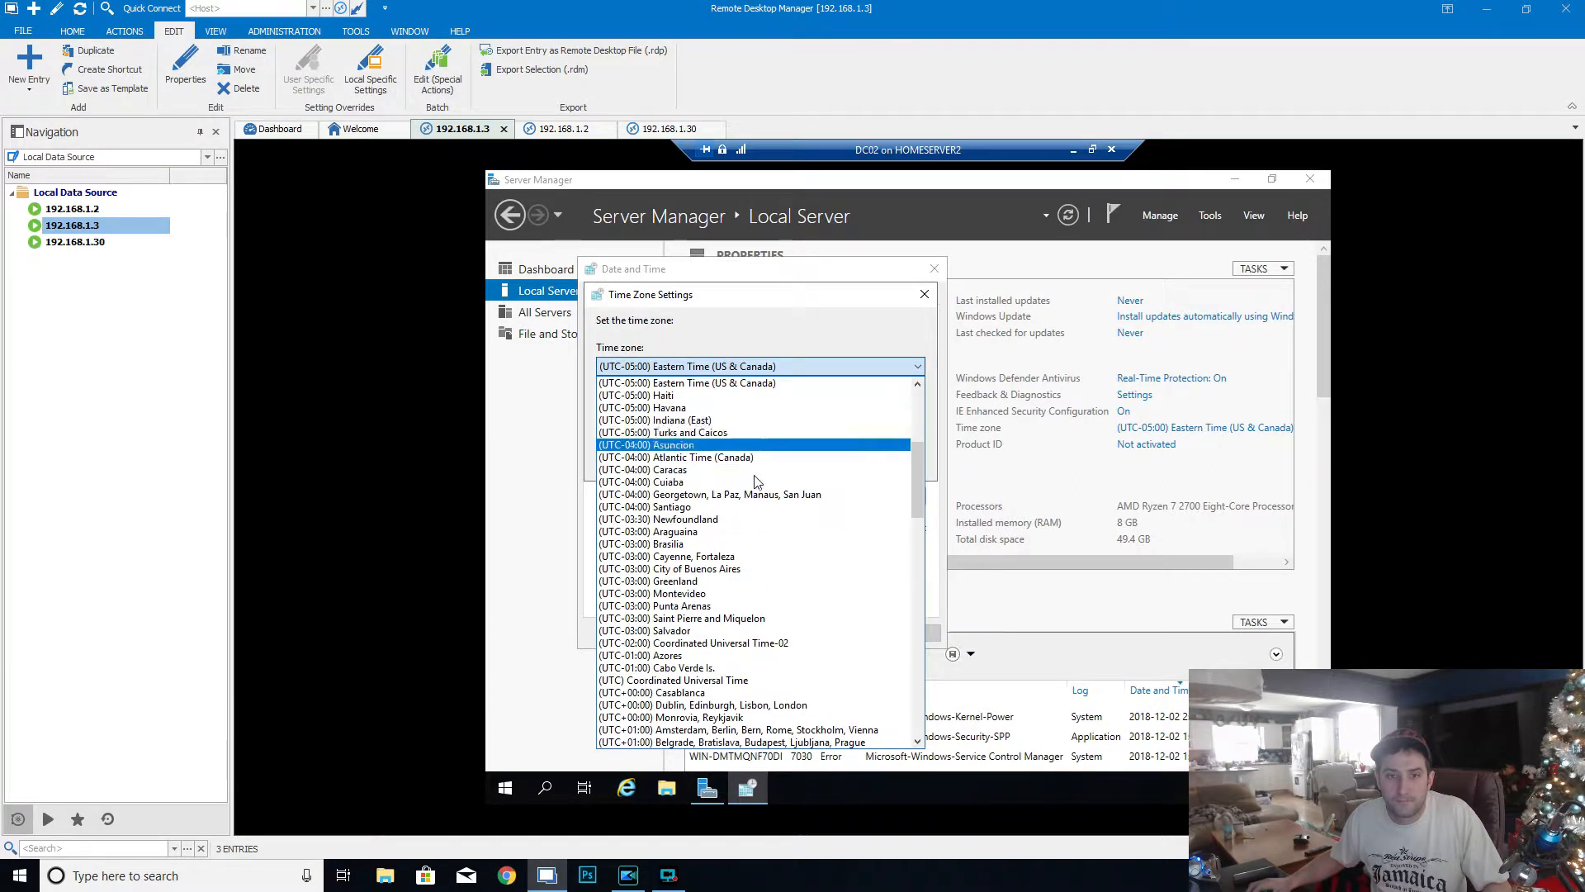
{"action": "scroll", "coordinate": [766, 495], "scroll_direction": "up", "scroll_amount": 1}
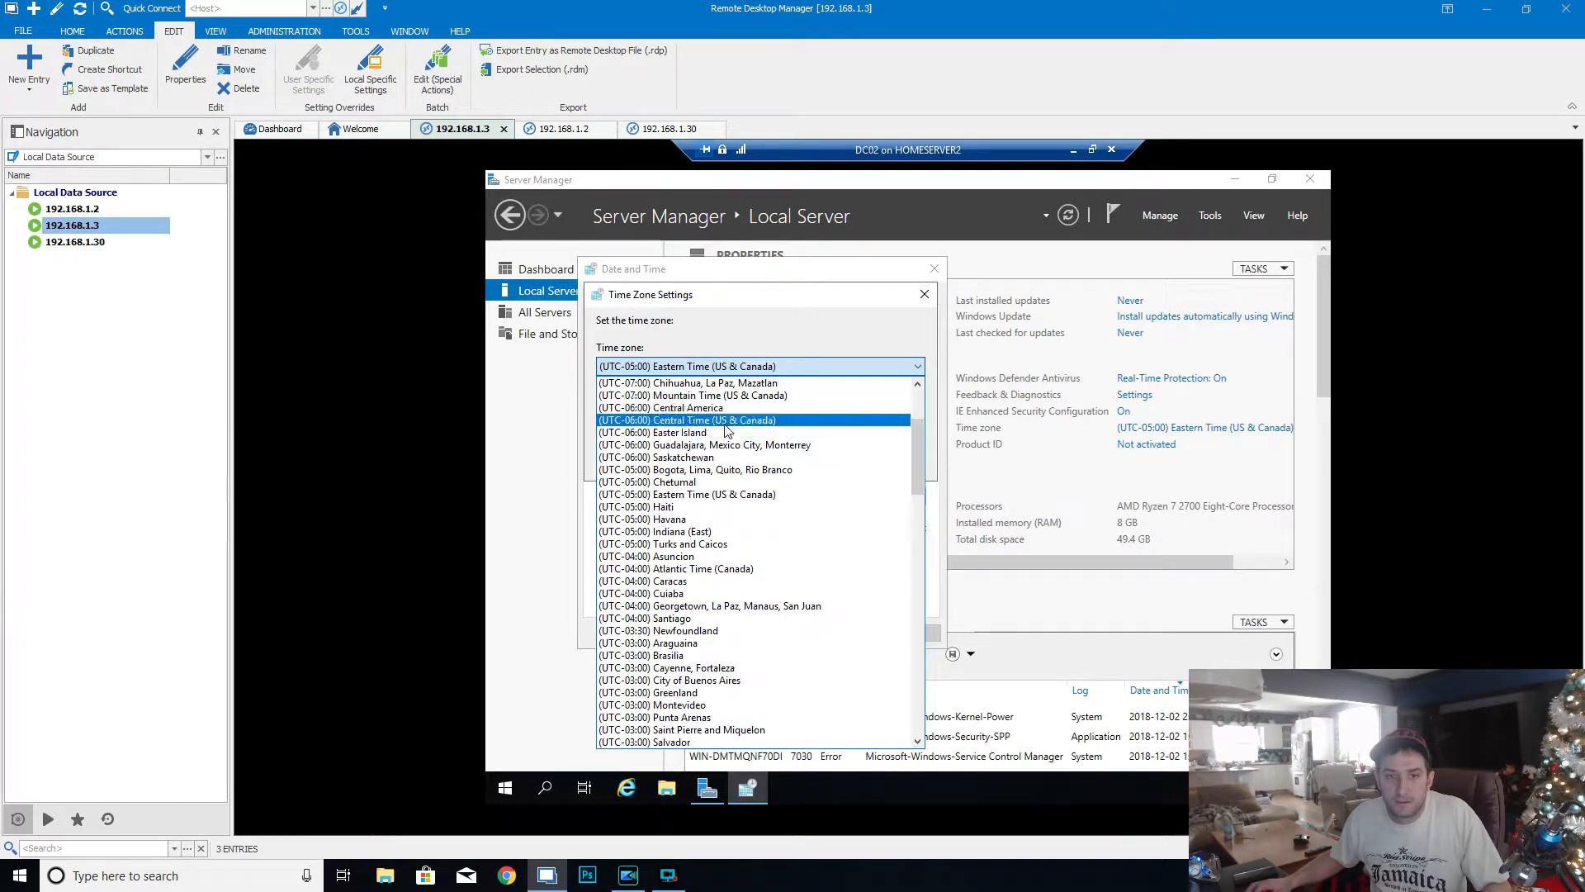
{"action": "left_click", "coordinate": [760, 396]}
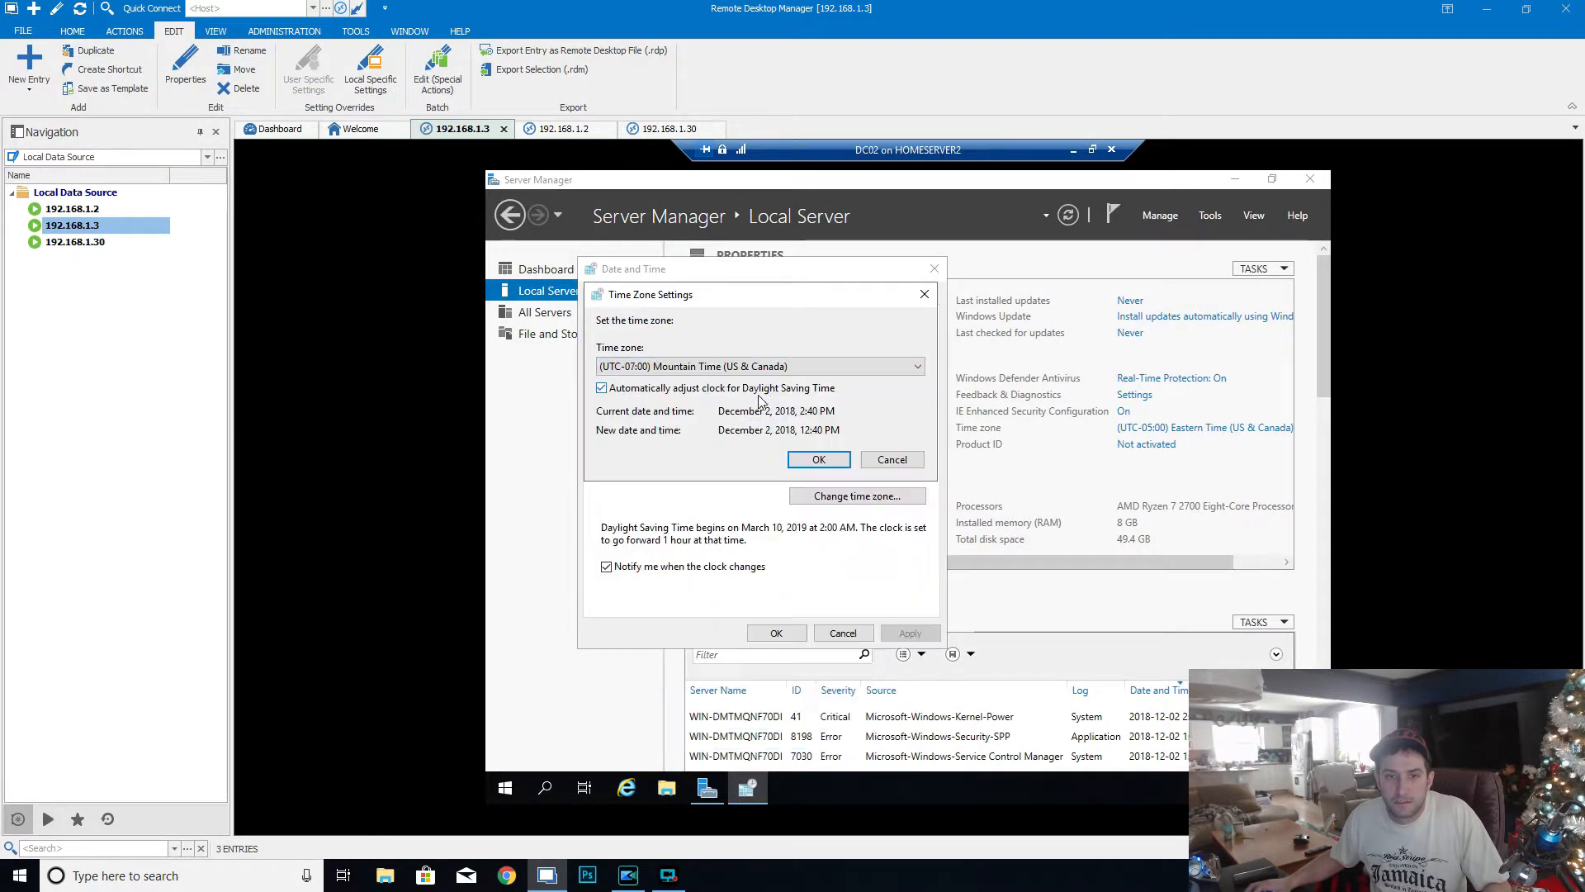
{"action": "left_click", "coordinate": [822, 457]}
{"action": "left_click", "coordinate": [776, 633]}
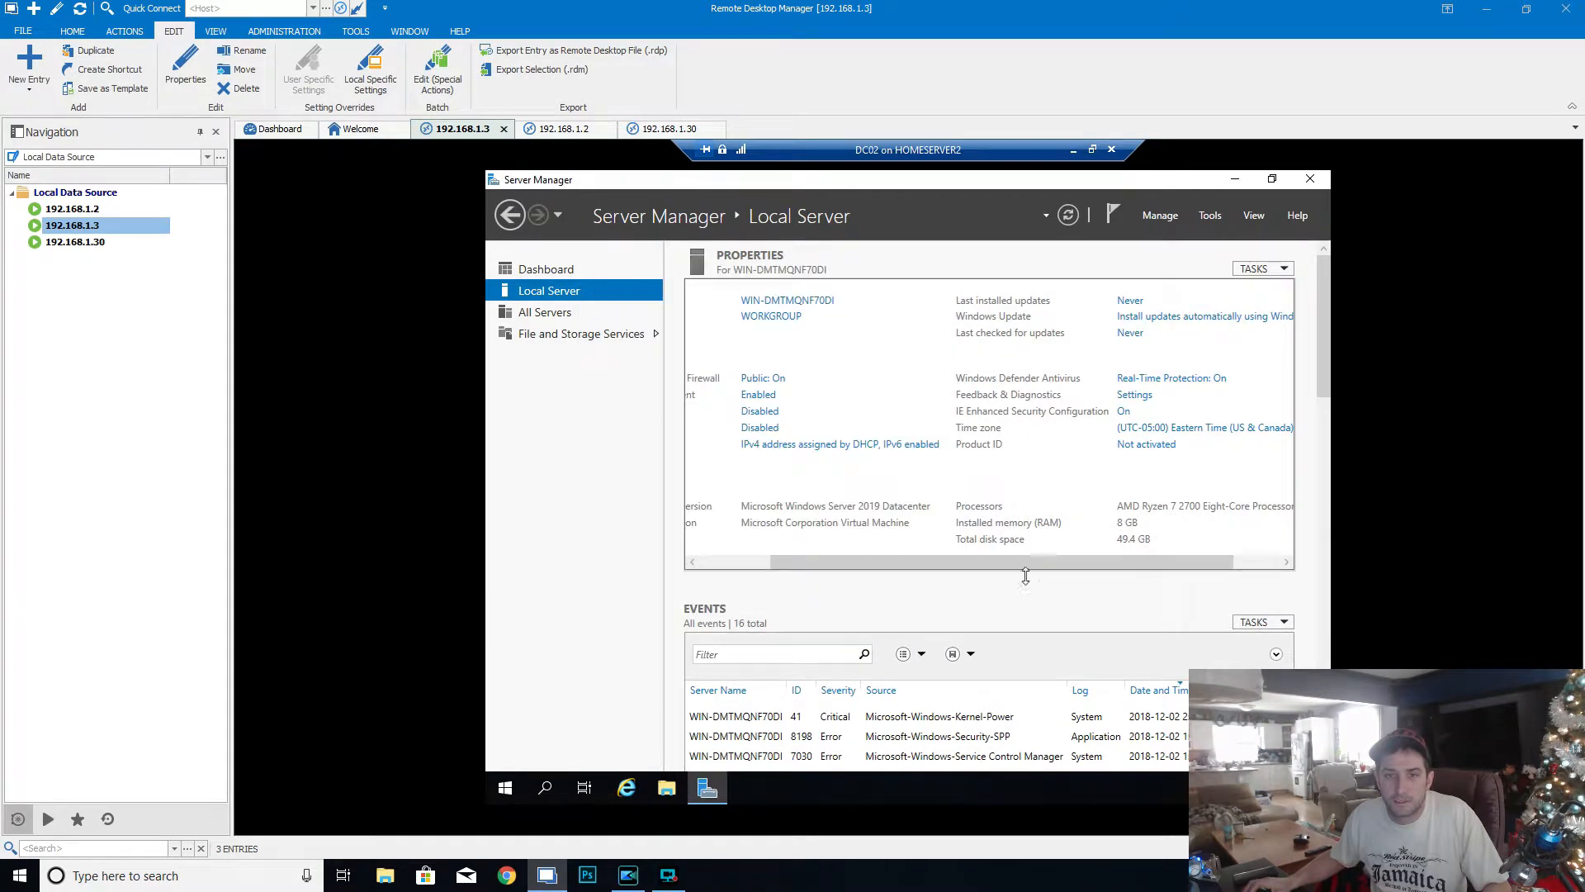
- Restart the DC02 server to apply the name and domain changes
{"action": "left_click", "coordinate": [501, 790]}
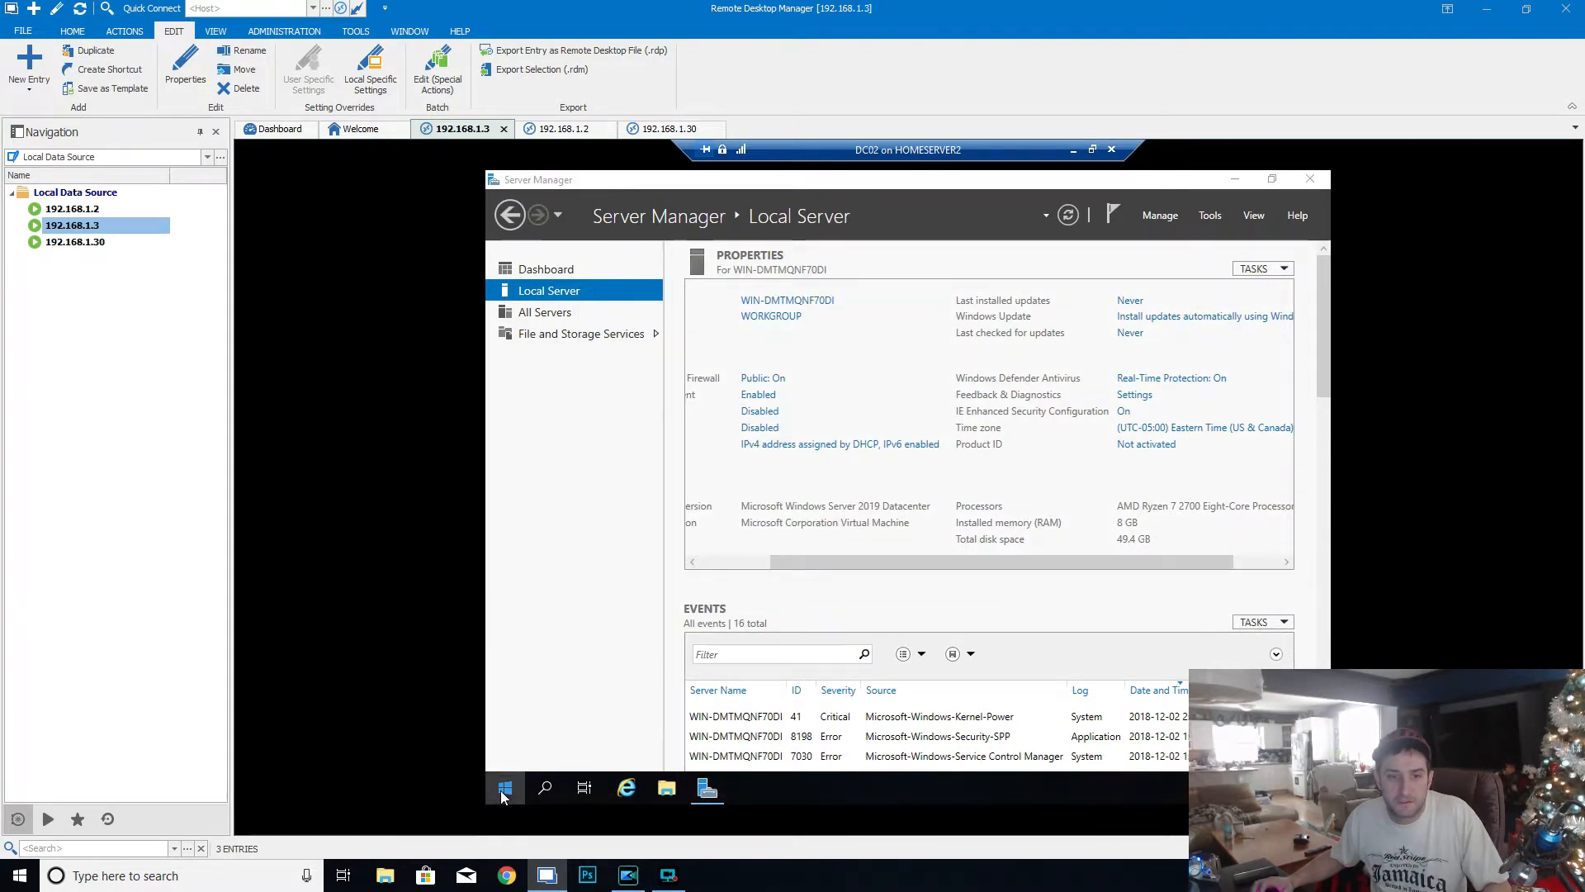
{"action": "left_click", "coordinate": [506, 749]}
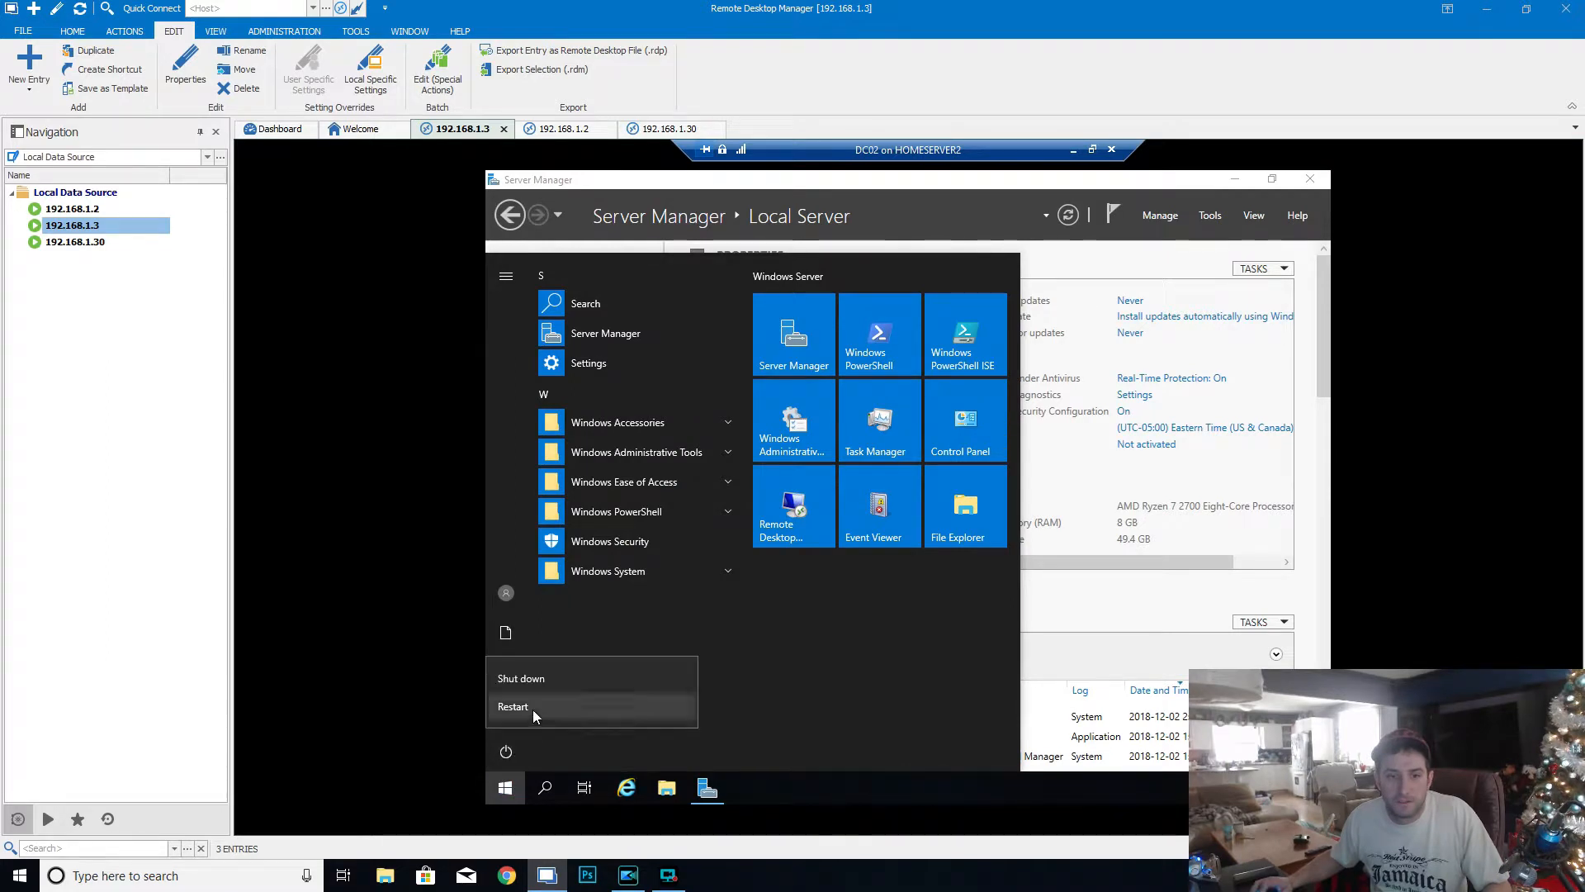
{"action": "left_click", "coordinate": [533, 709]}
{"action": "left_click", "coordinate": [726, 703]}
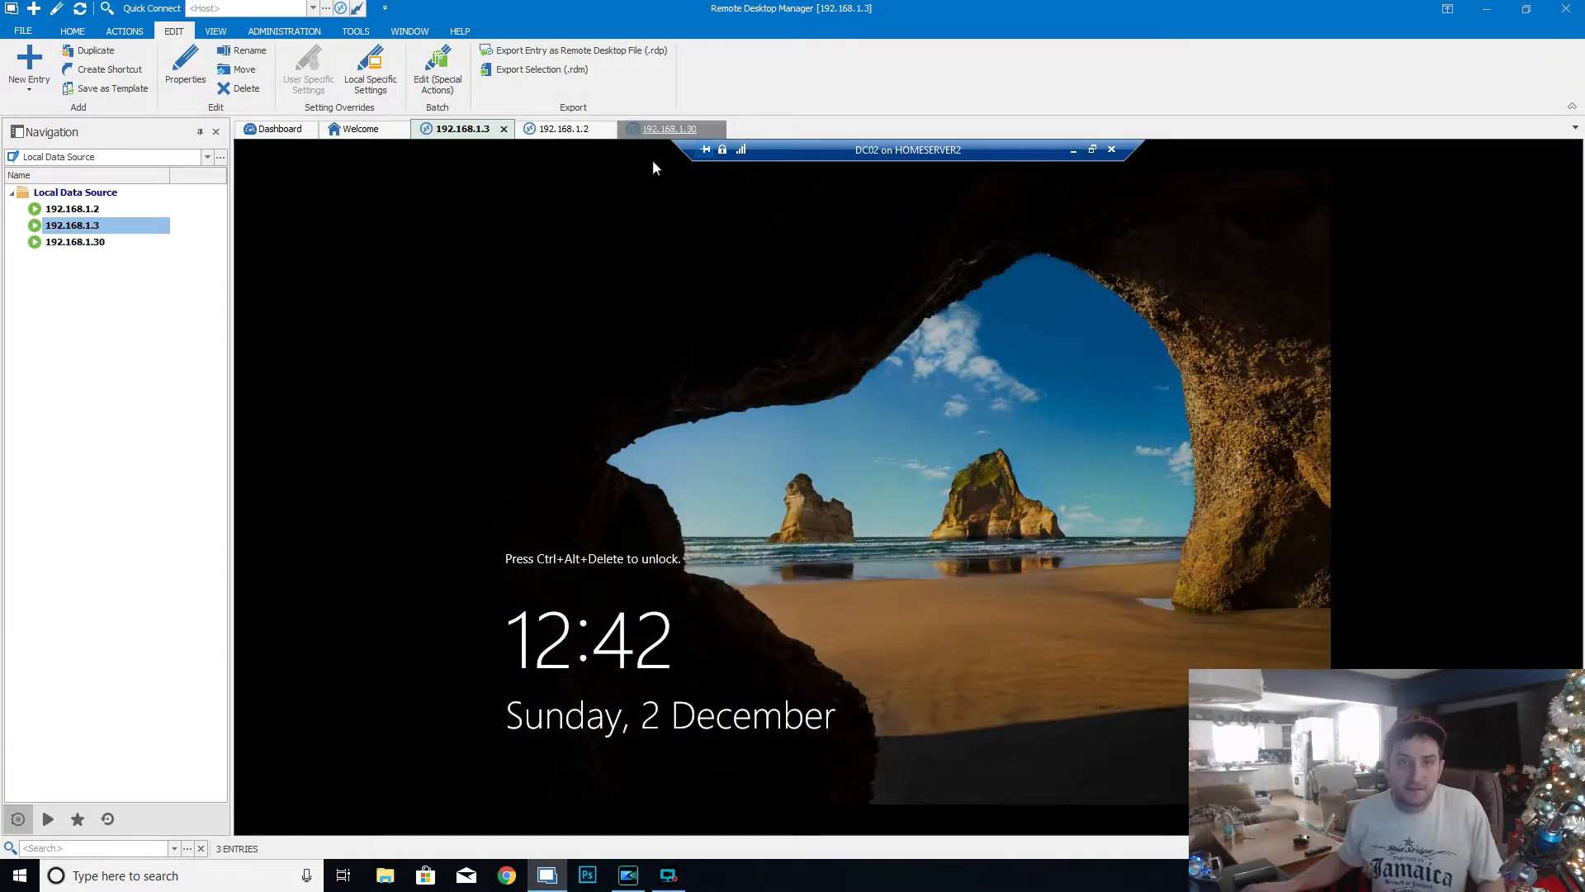
- Leave full screen, send the unlock command to the DC02 virtual machine and return to full screen
{"action": "left_click", "coordinate": [1093, 150]}
{"action": "left_click", "coordinate": [455, 187]}
{"action": "left_click", "coordinate": [477, 205]}
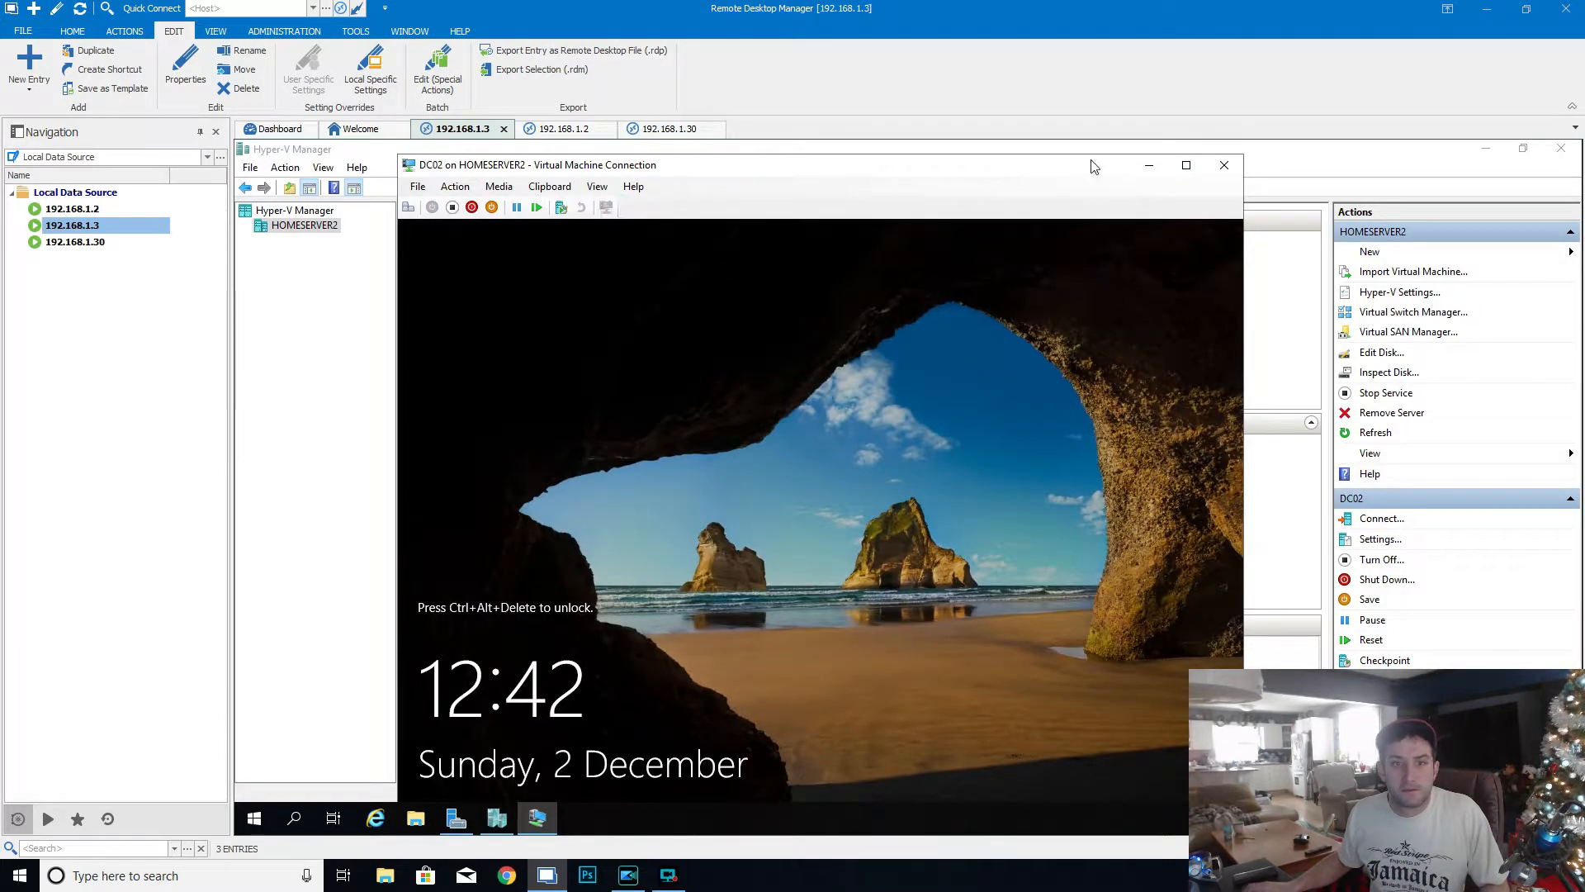
{"action": "left_click", "coordinate": [1187, 165]}
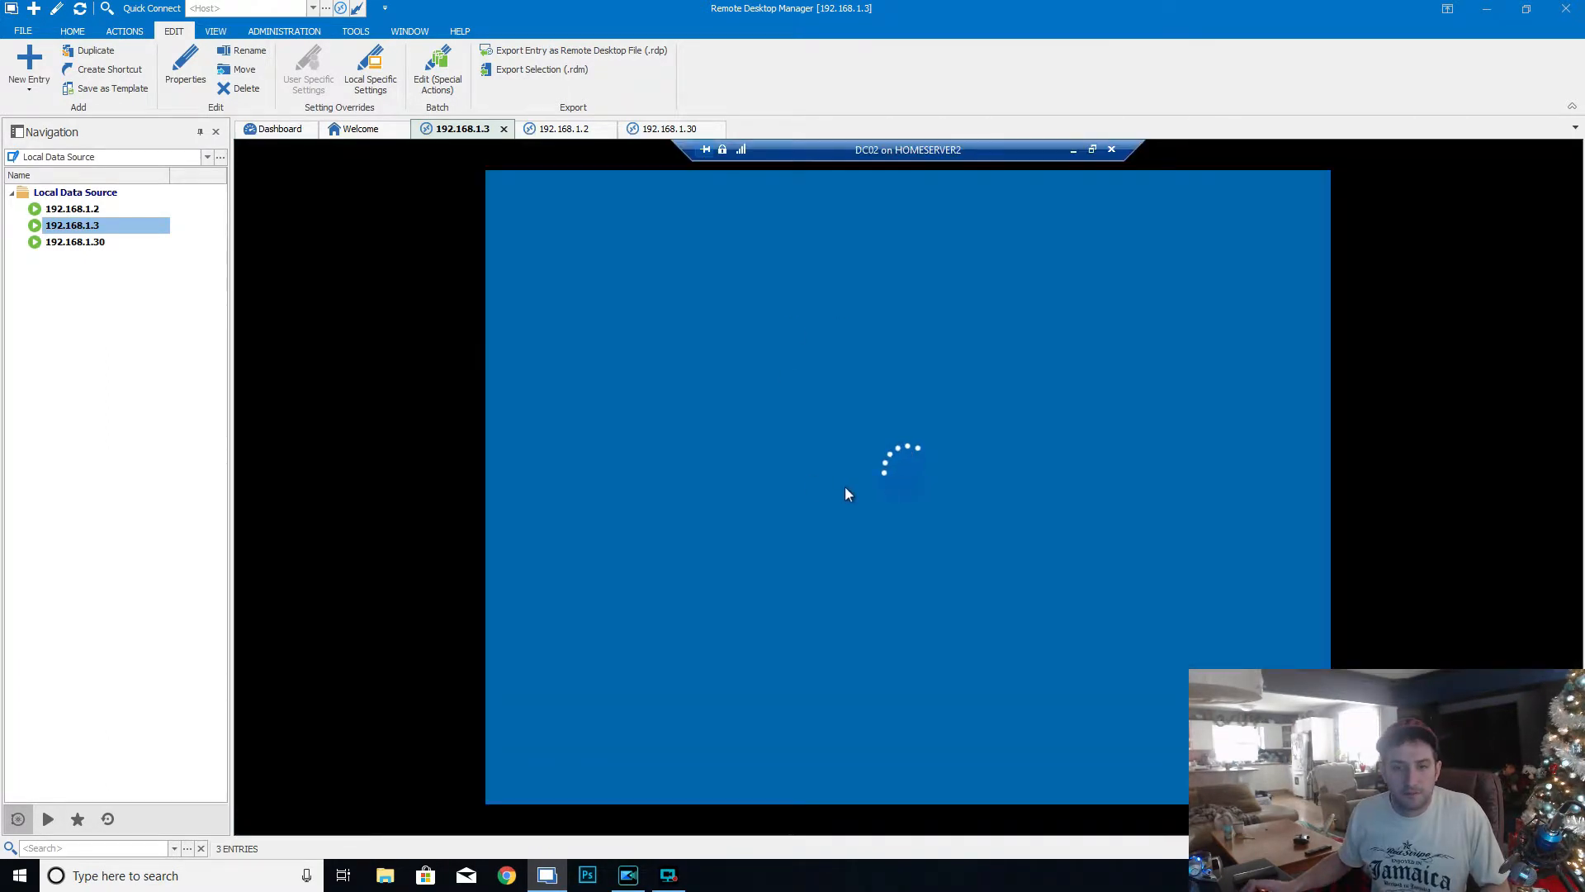
{"action": "type", "text": "•••••"}
{"action": "key", "text": "BackSpace"}
{"action": "key", "text": "BackSpace"}
{"action": "key", "text": "BackSpace"}
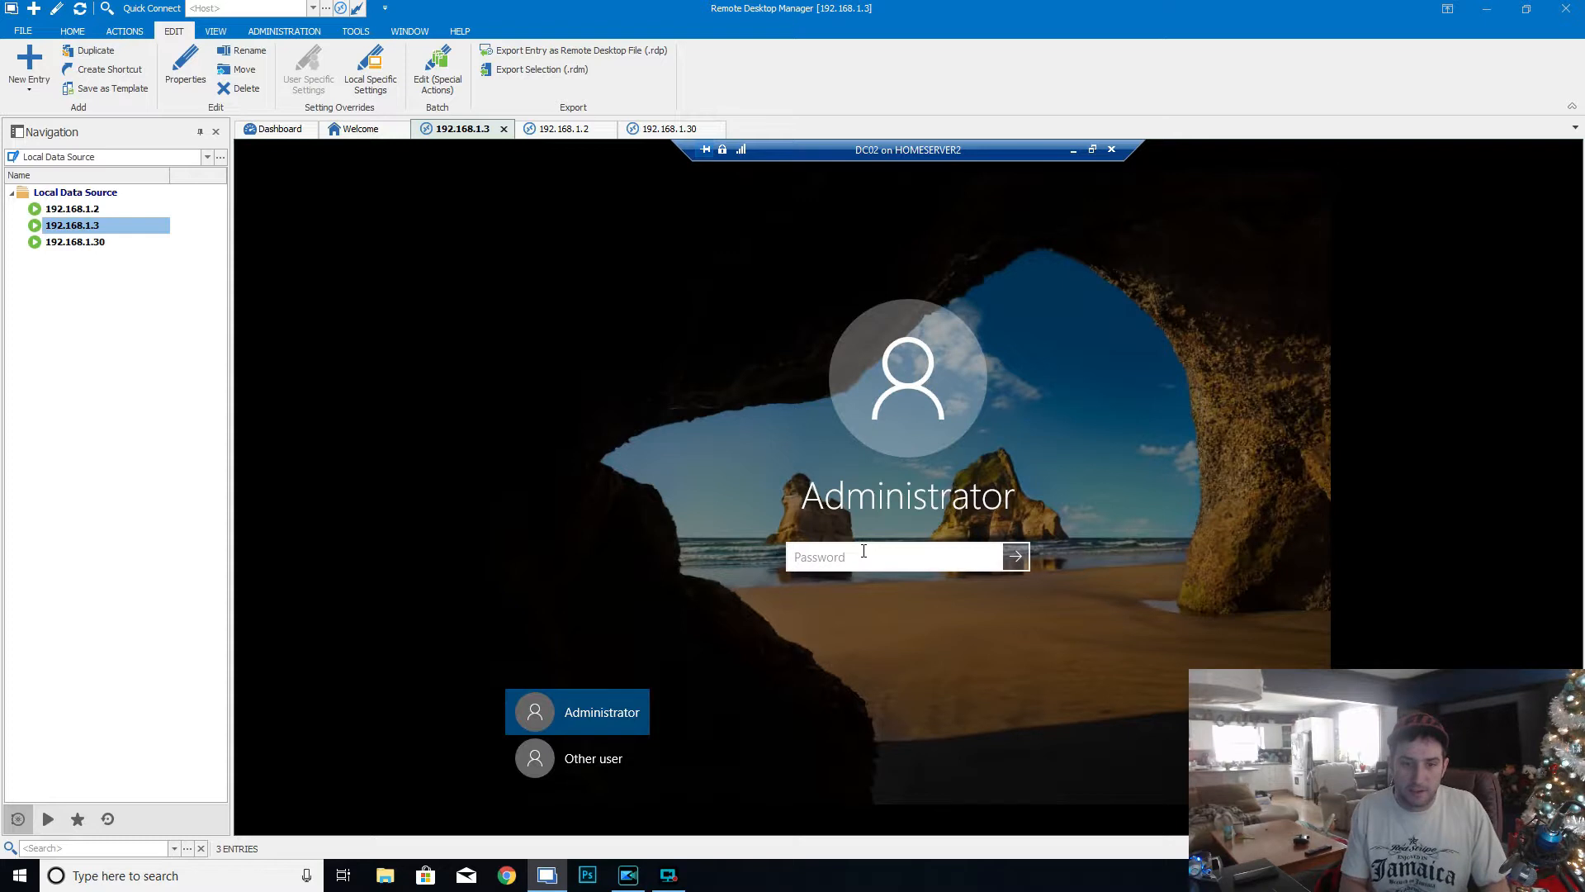
- Sign in to DC02 as another user with the domain account home\administrator and the account password
{"action": "left_click", "coordinate": [577, 761]}
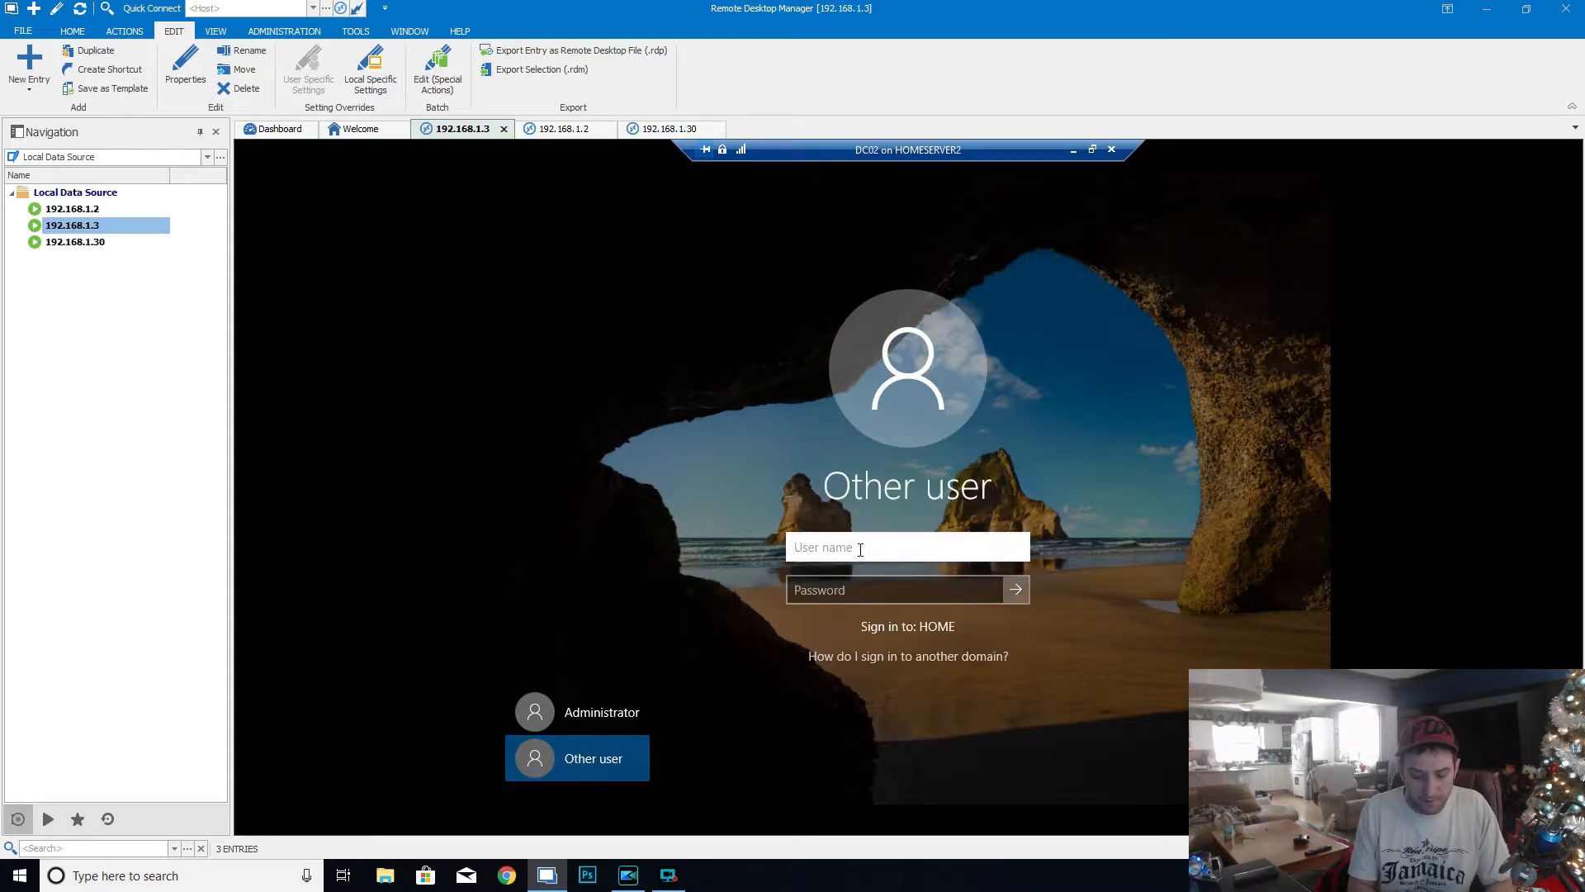
{"action": "type", "text": "home\\administrator"}
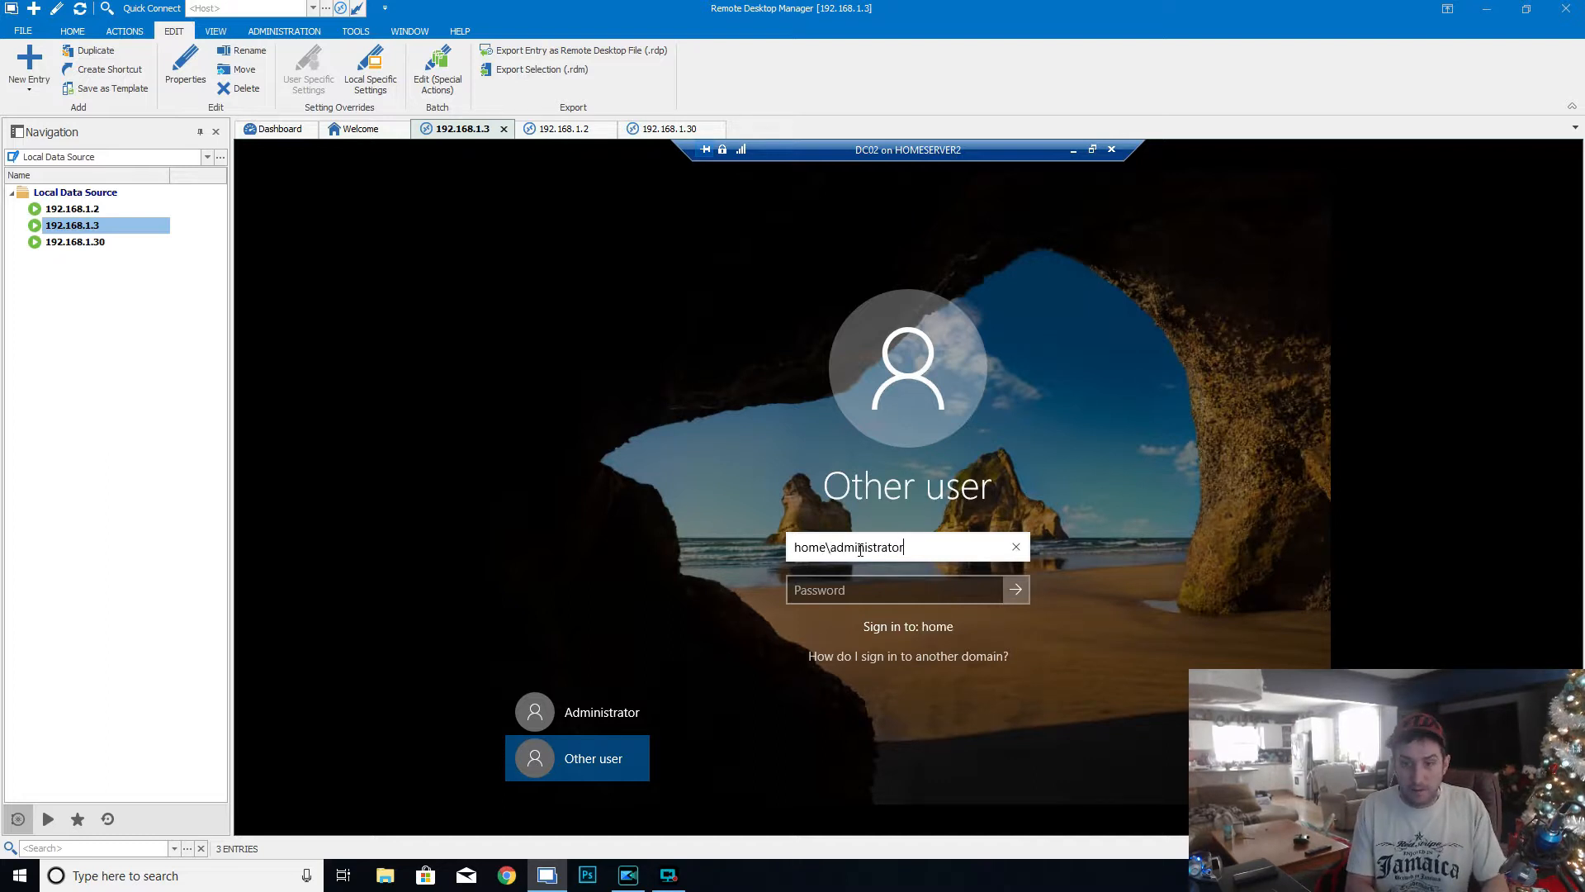
{"action": "key", "text": "Tab"}
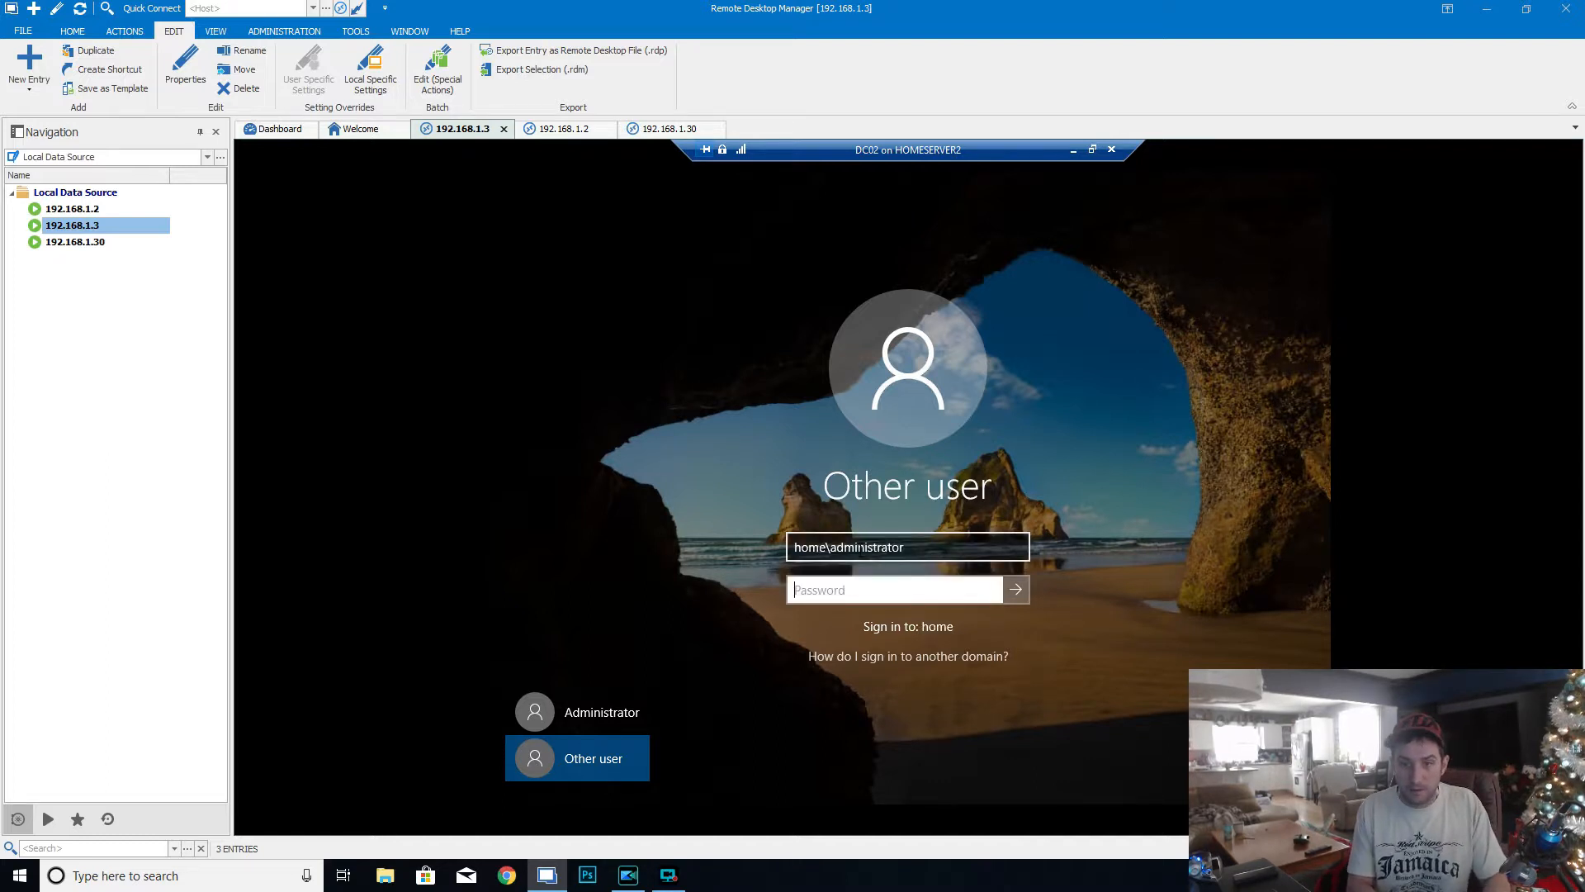
{"action": "type", "text": "P@ssw0rd"}
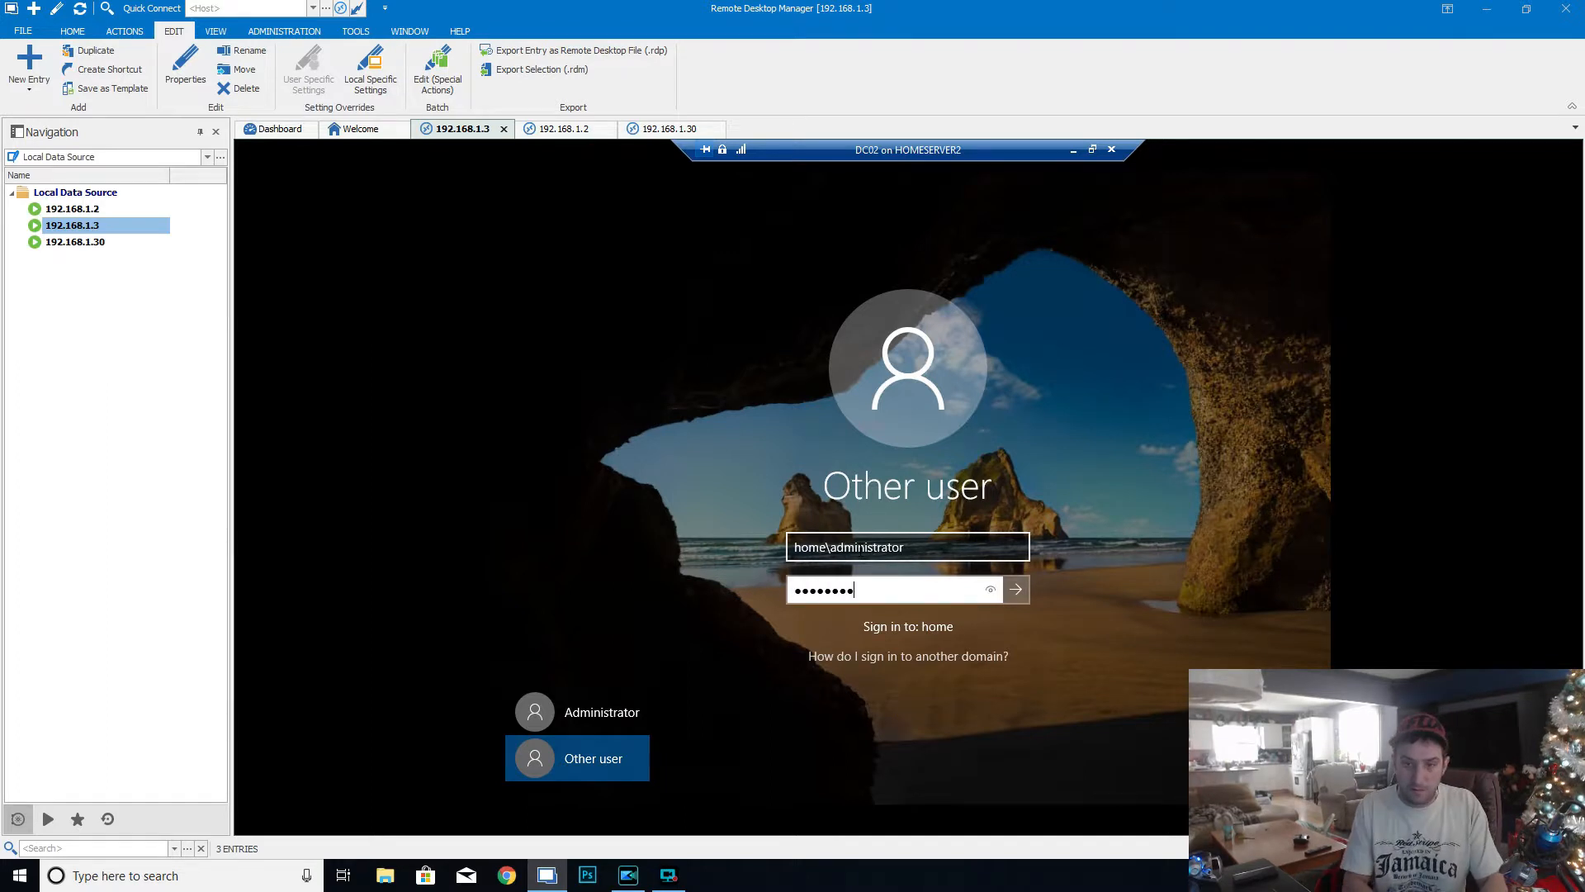
{"action": "key", "text": "Return"}
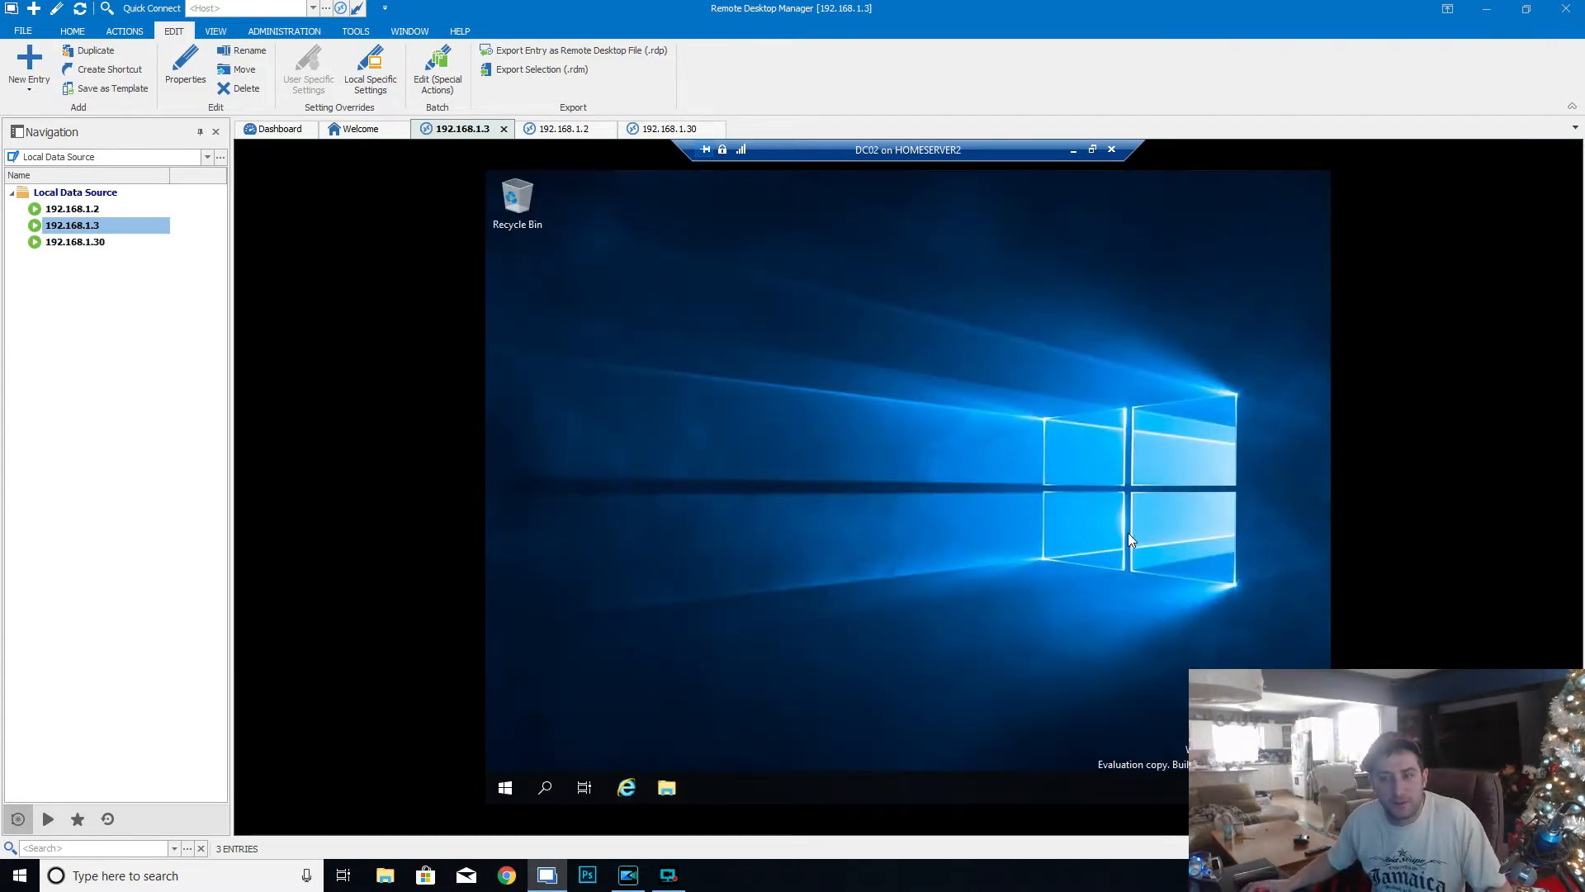
- Create a new standalone session entry of type Microsoft Remote Desktop (RDP), not a sub connection
{"action": "left_click", "coordinate": [34, 73]}
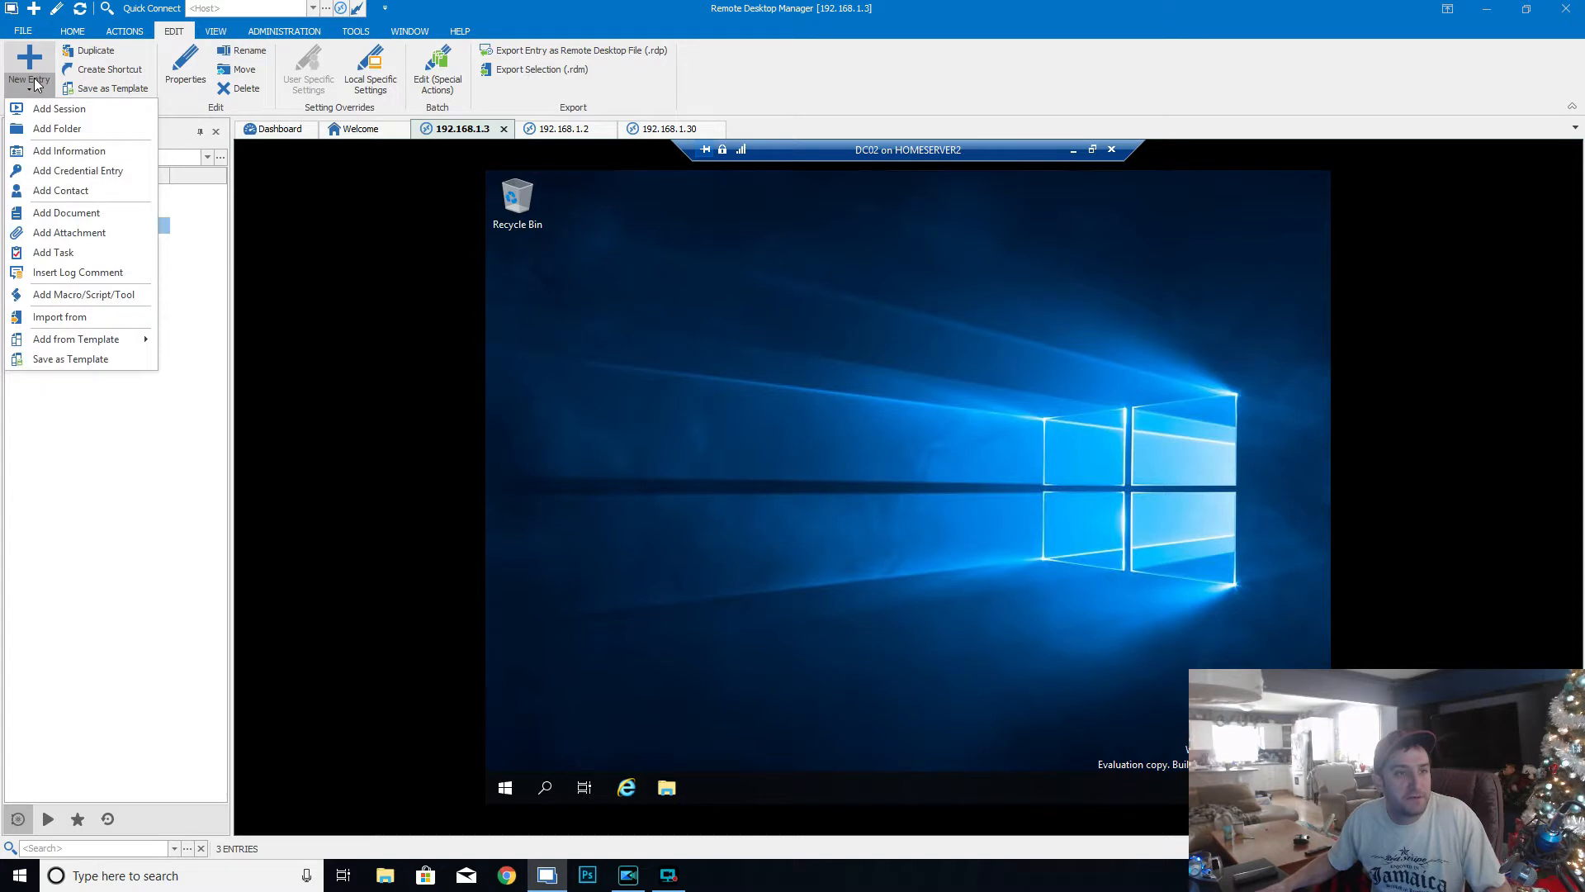
{"action": "left_click", "coordinate": [59, 110]}
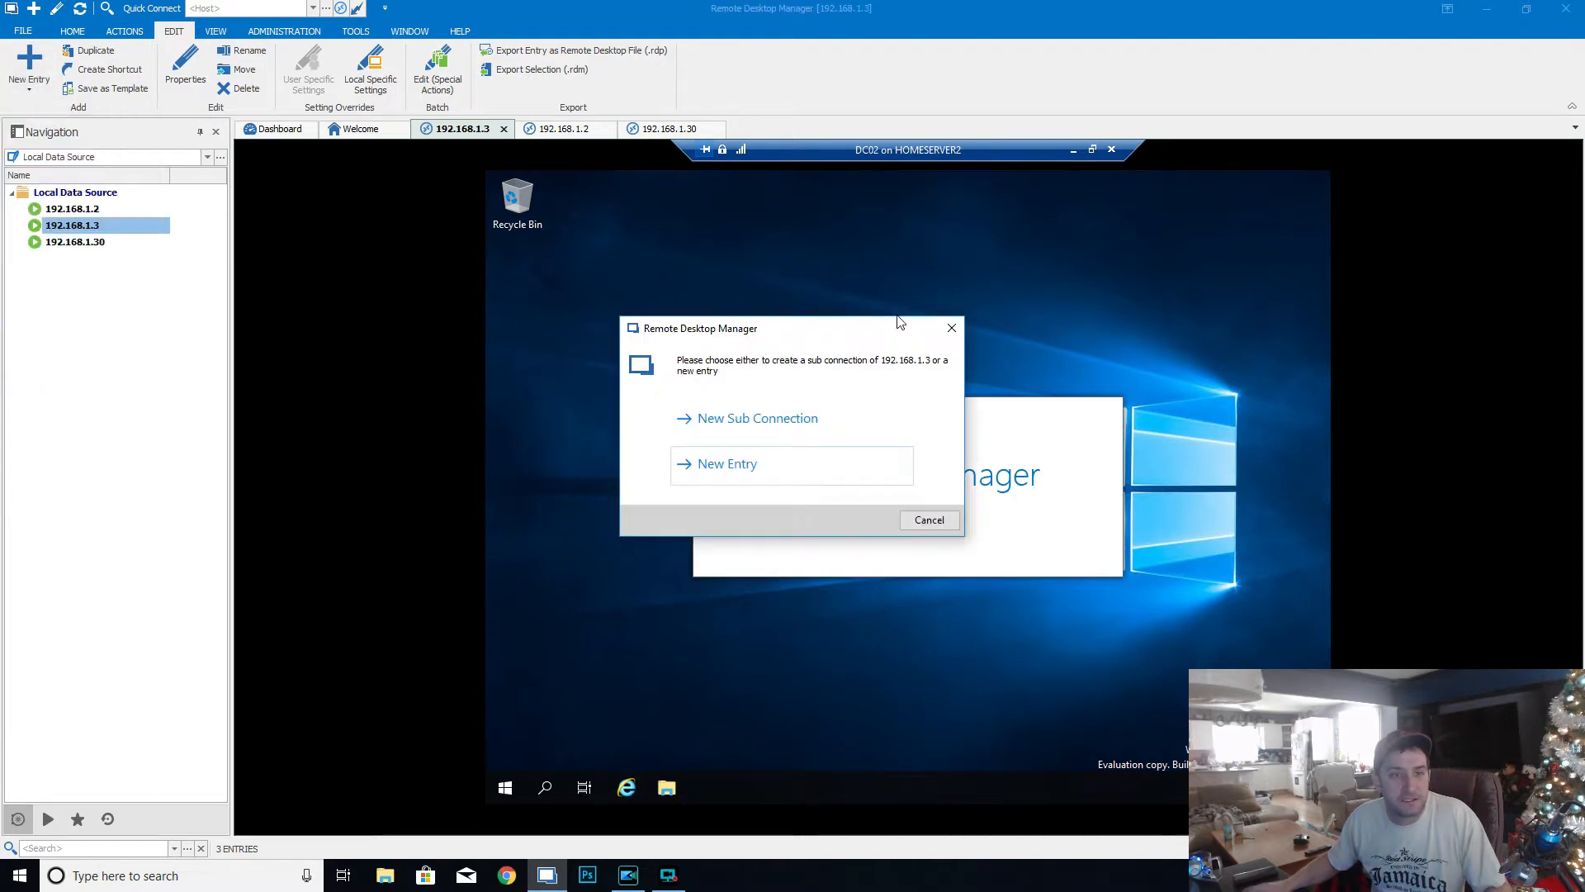
{"action": "left_click", "coordinate": [771, 463]}
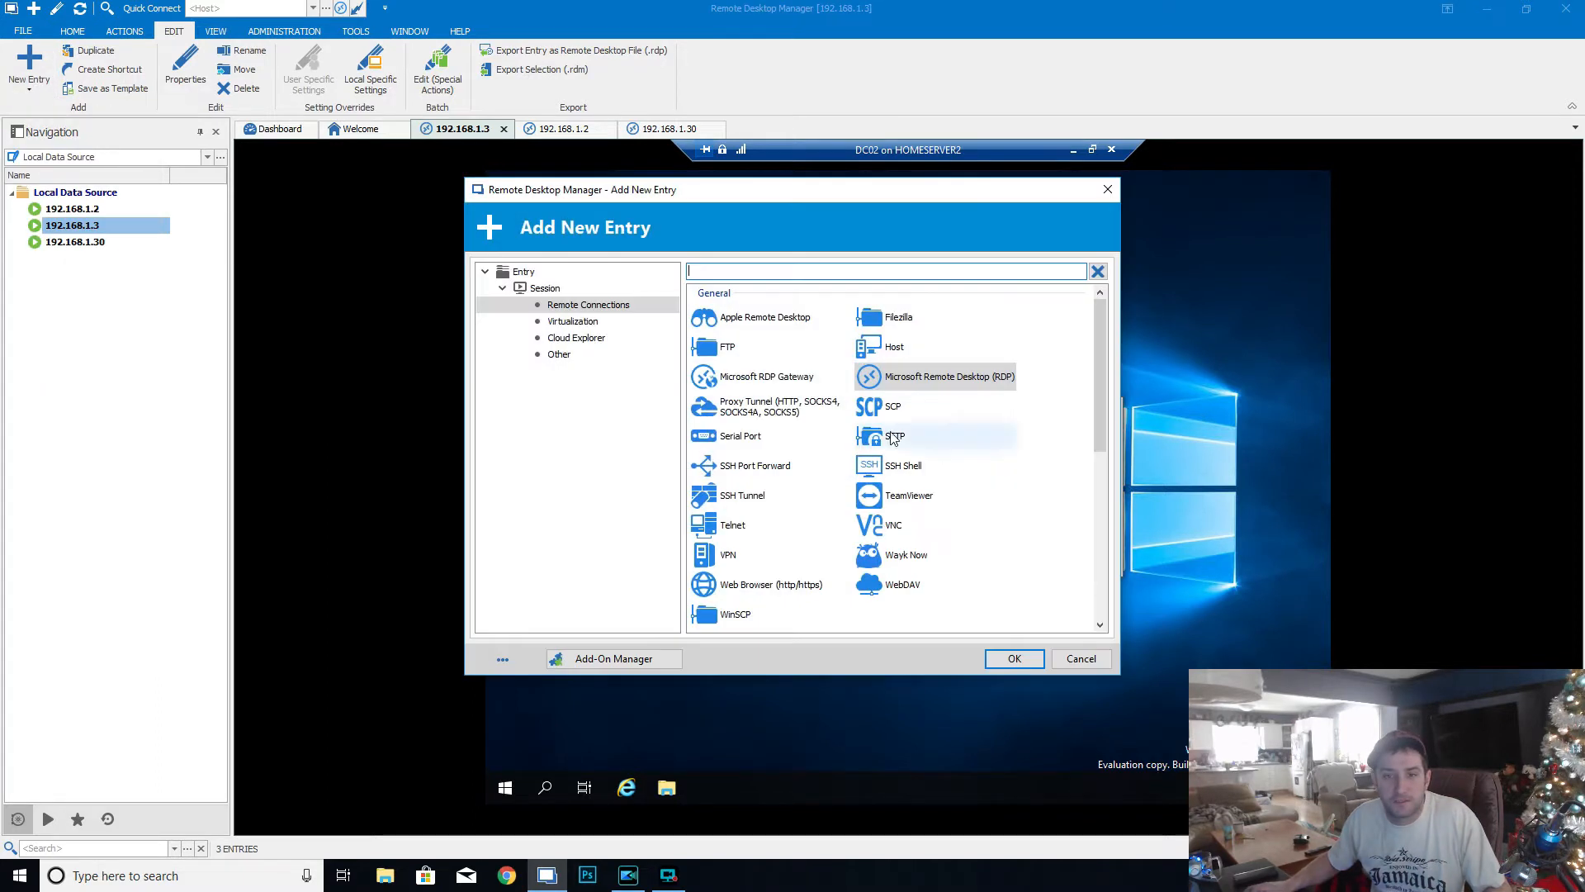
{"action": "double_click", "coordinate": [931, 382]}
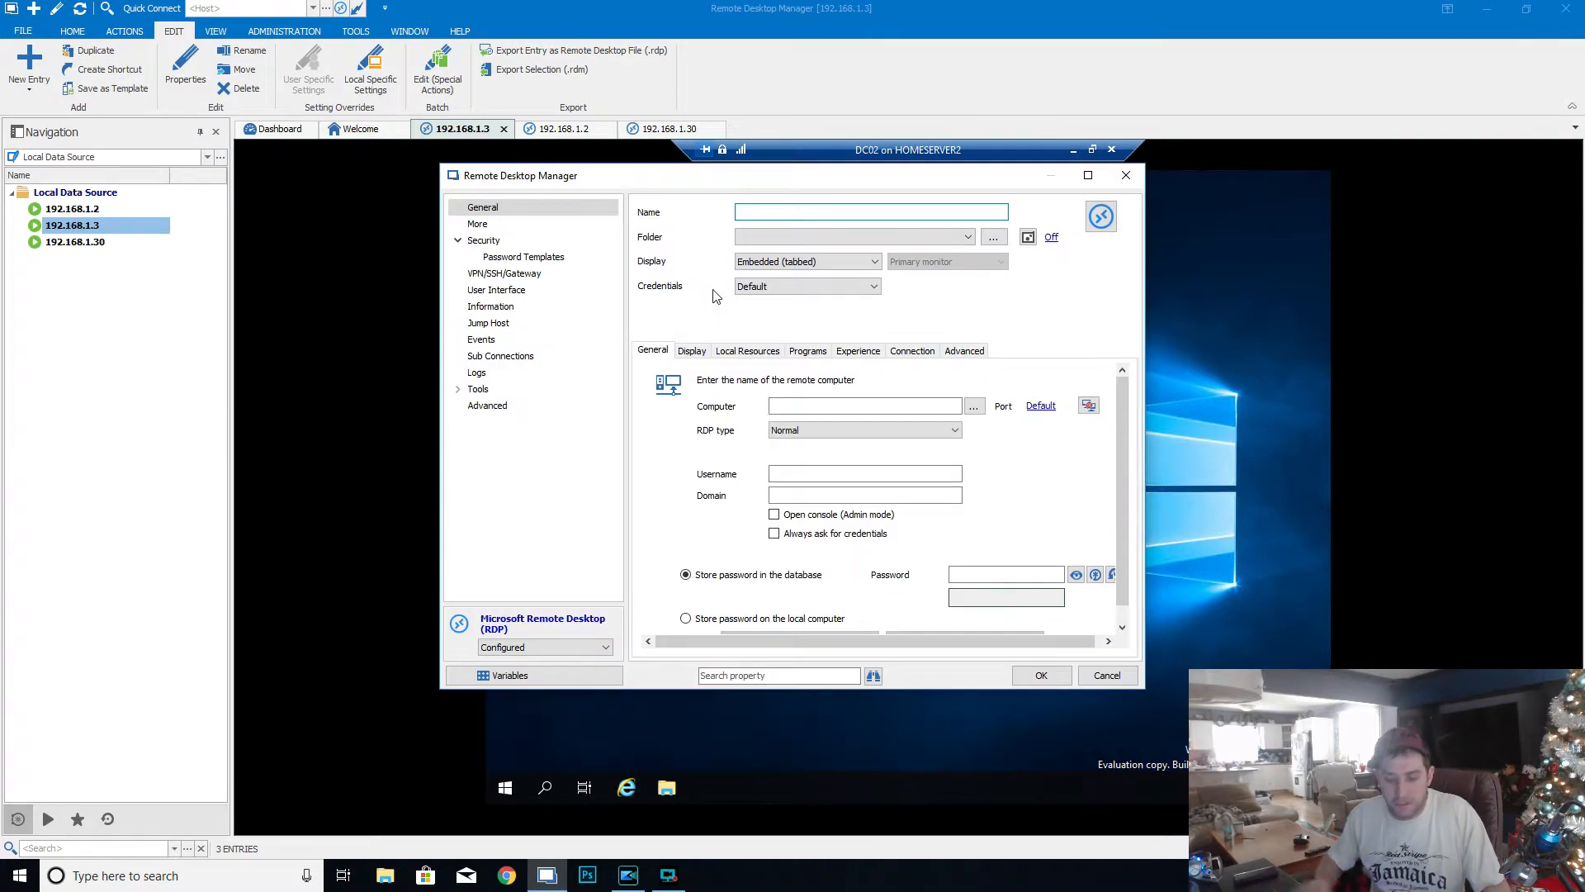
- Name the RDP entry 192.168.1.31 and use the same address as its remote computer
{"action": "type", "text": "192.168.1.31"}
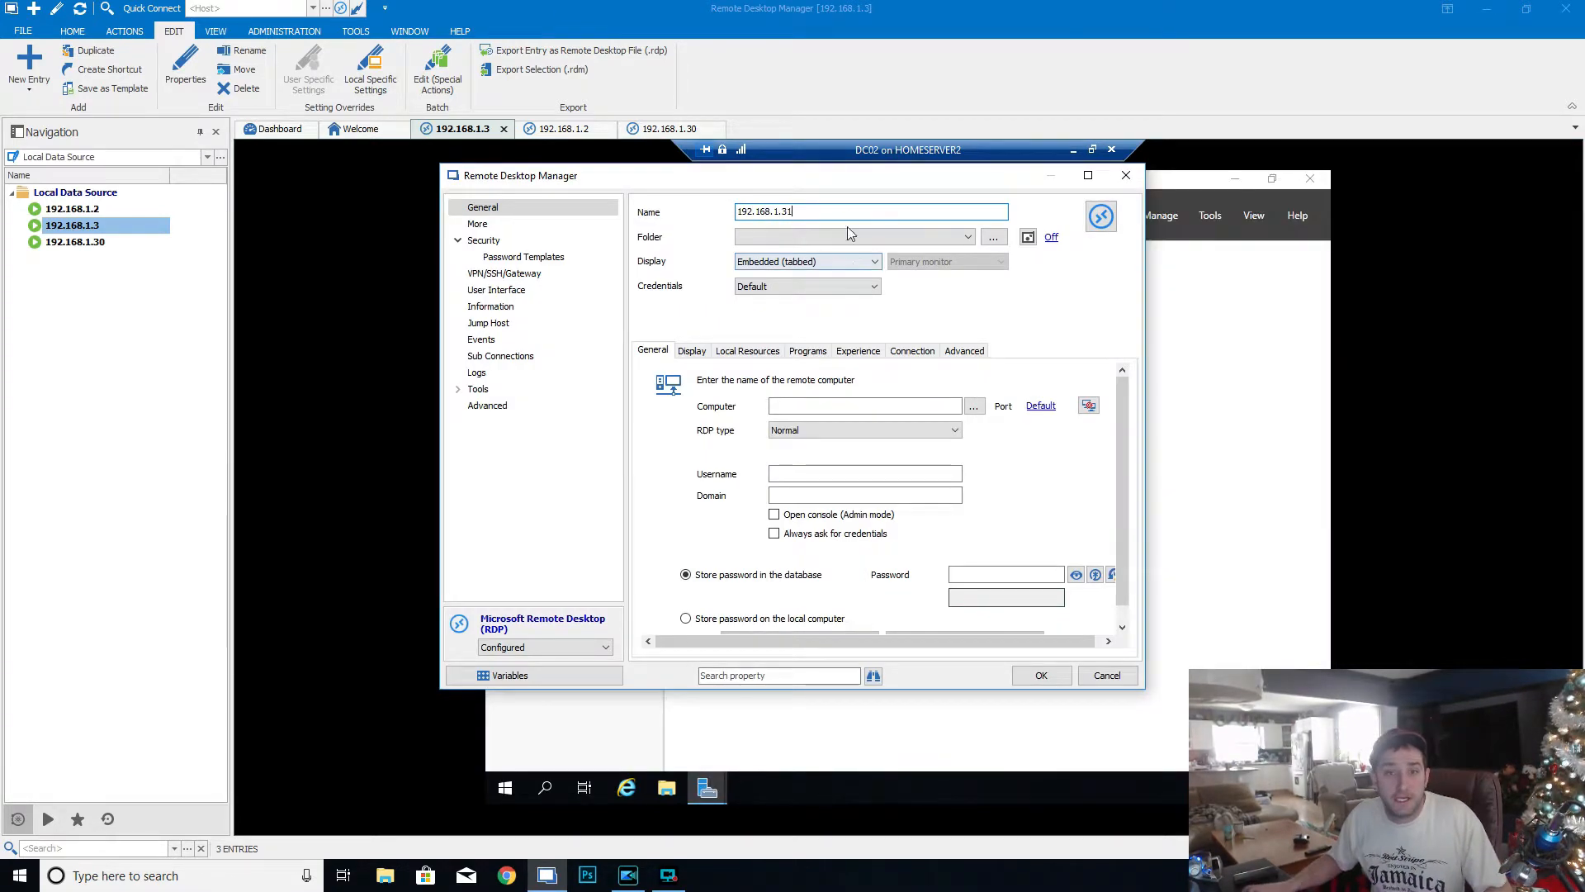
{"action": "left_click_drag", "start_coordinate": [809, 211], "coordinate": [539, 213]}
{"action": "key", "text": "ctrl+c"}
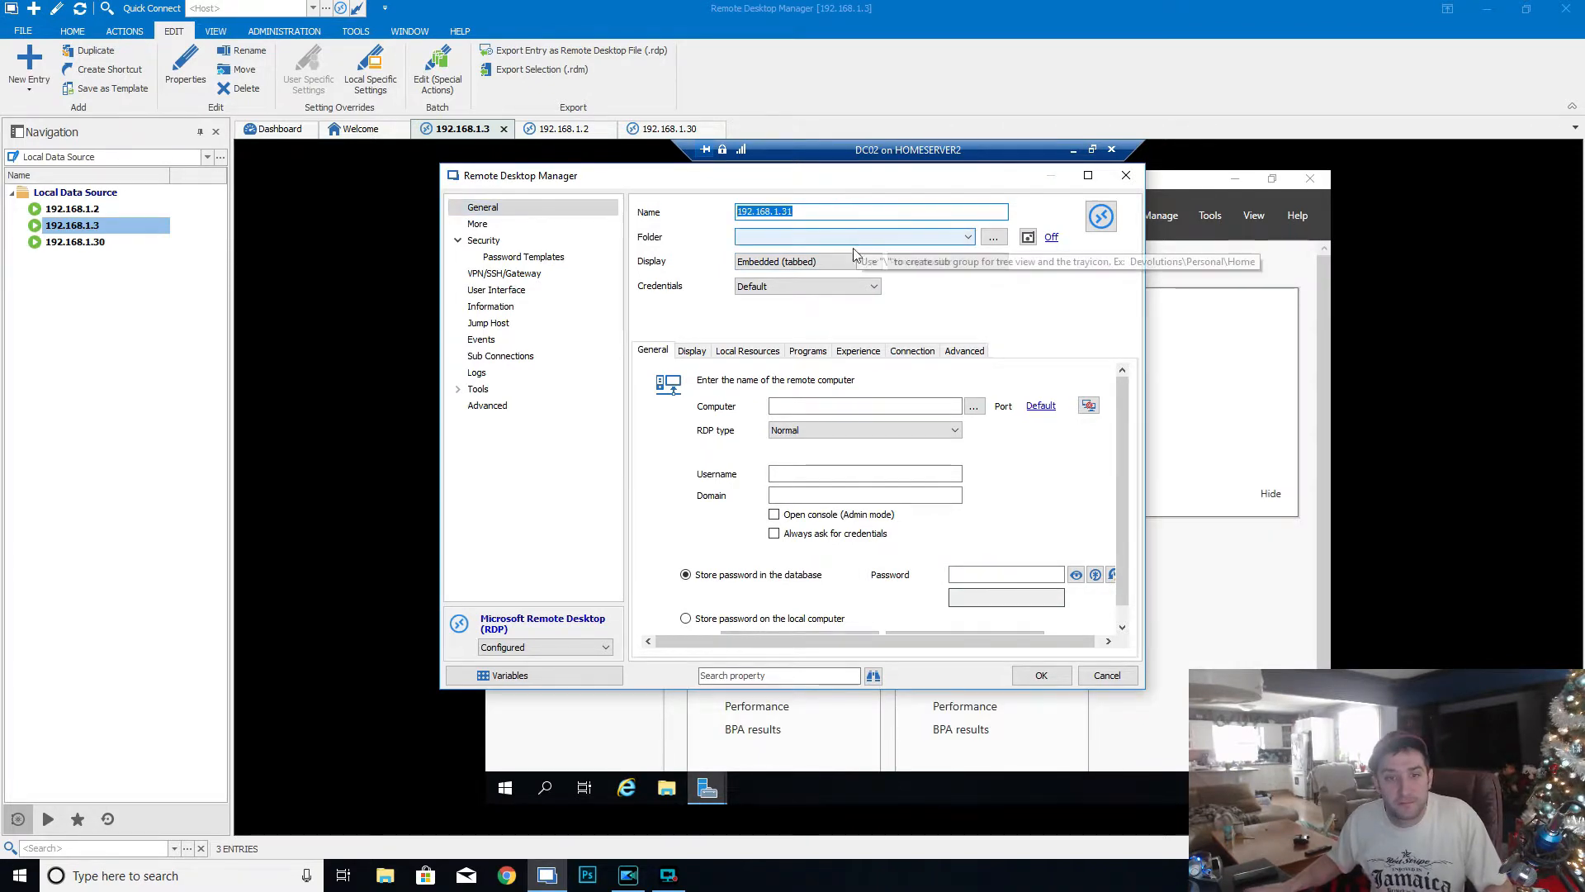
{"action": "left_click", "coordinate": [810, 406]}
{"action": "key", "text": "ctrl+v"}
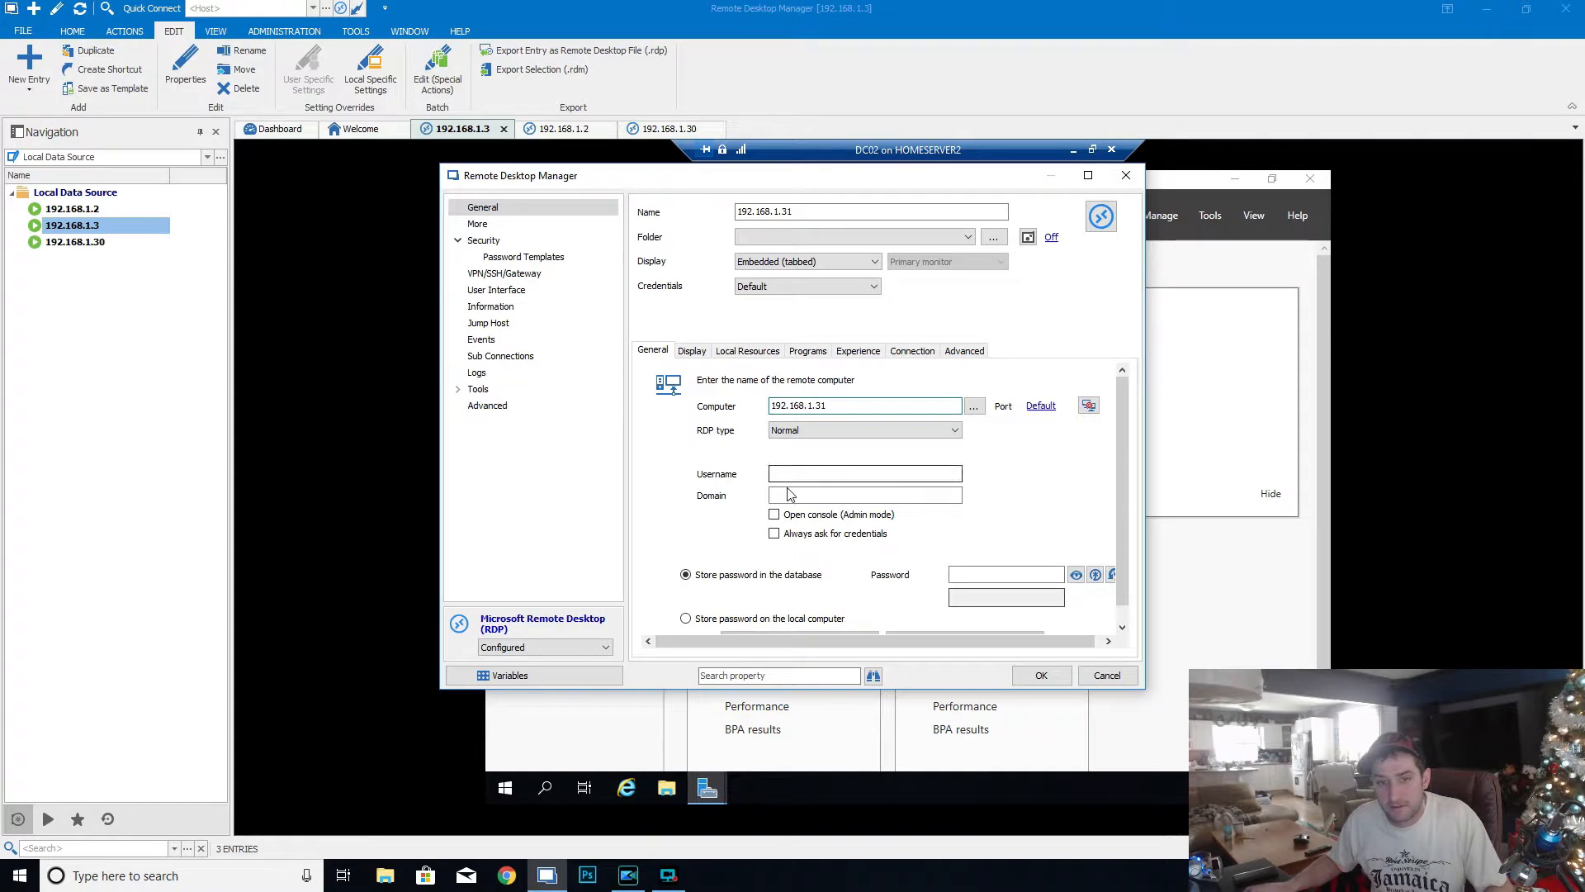
- Enter administrator as the username, home.com as the domain and the account password, and save the RDP entry
{"action": "left_click", "coordinate": [828, 475]}
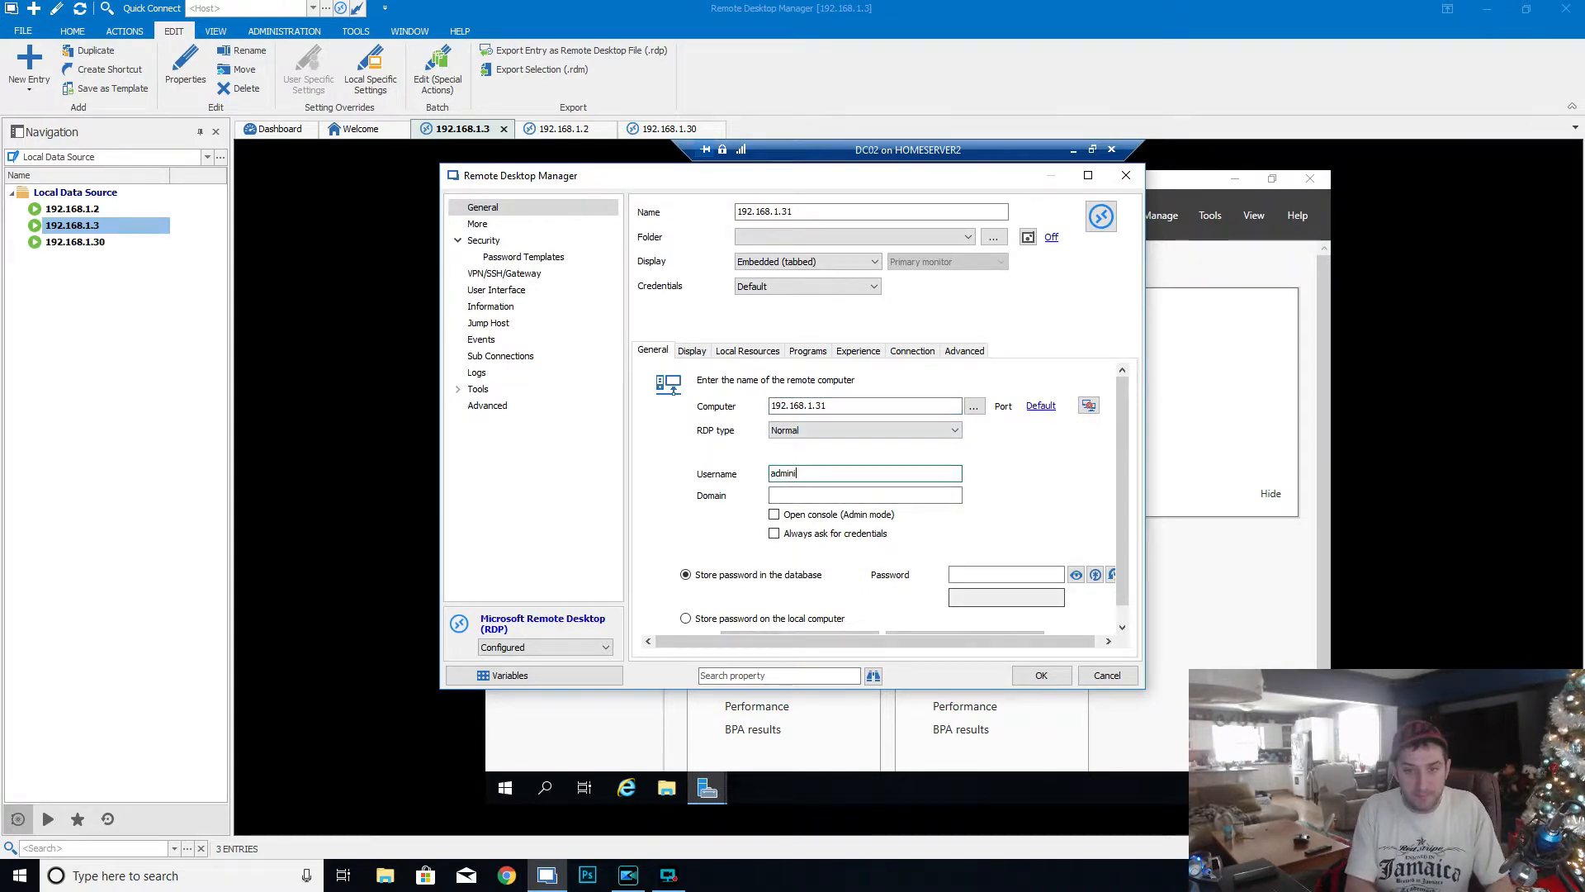
{"action": "type", "text": "administrator"}
{"action": "key", "text": "Tab"}
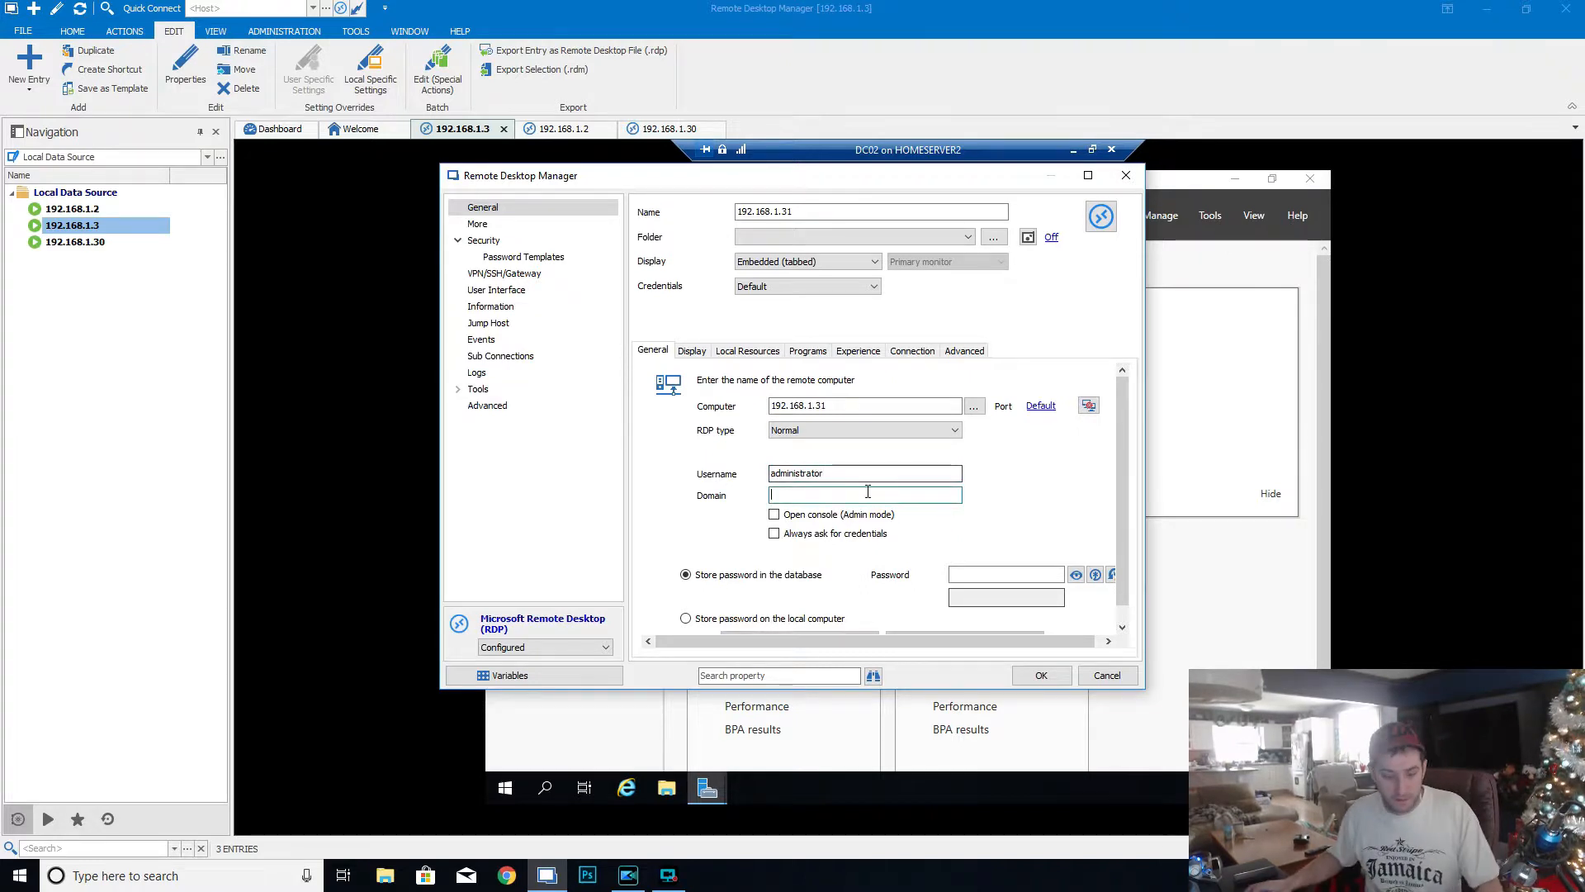
{"action": "type", "text": "home.com"}
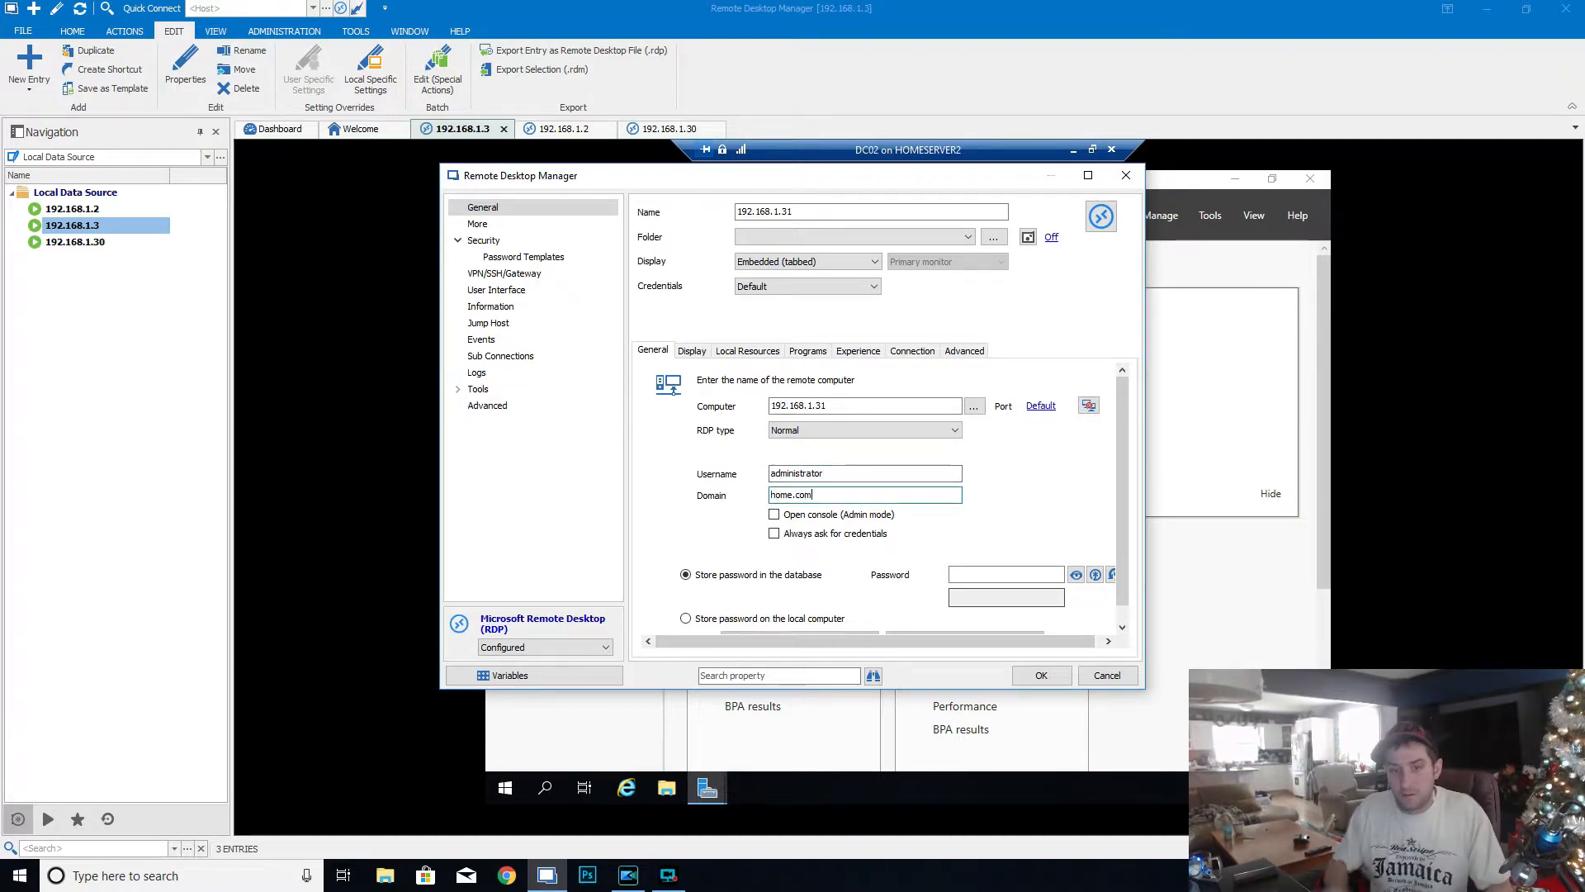
{"action": "left_click", "coordinate": [973, 573]}
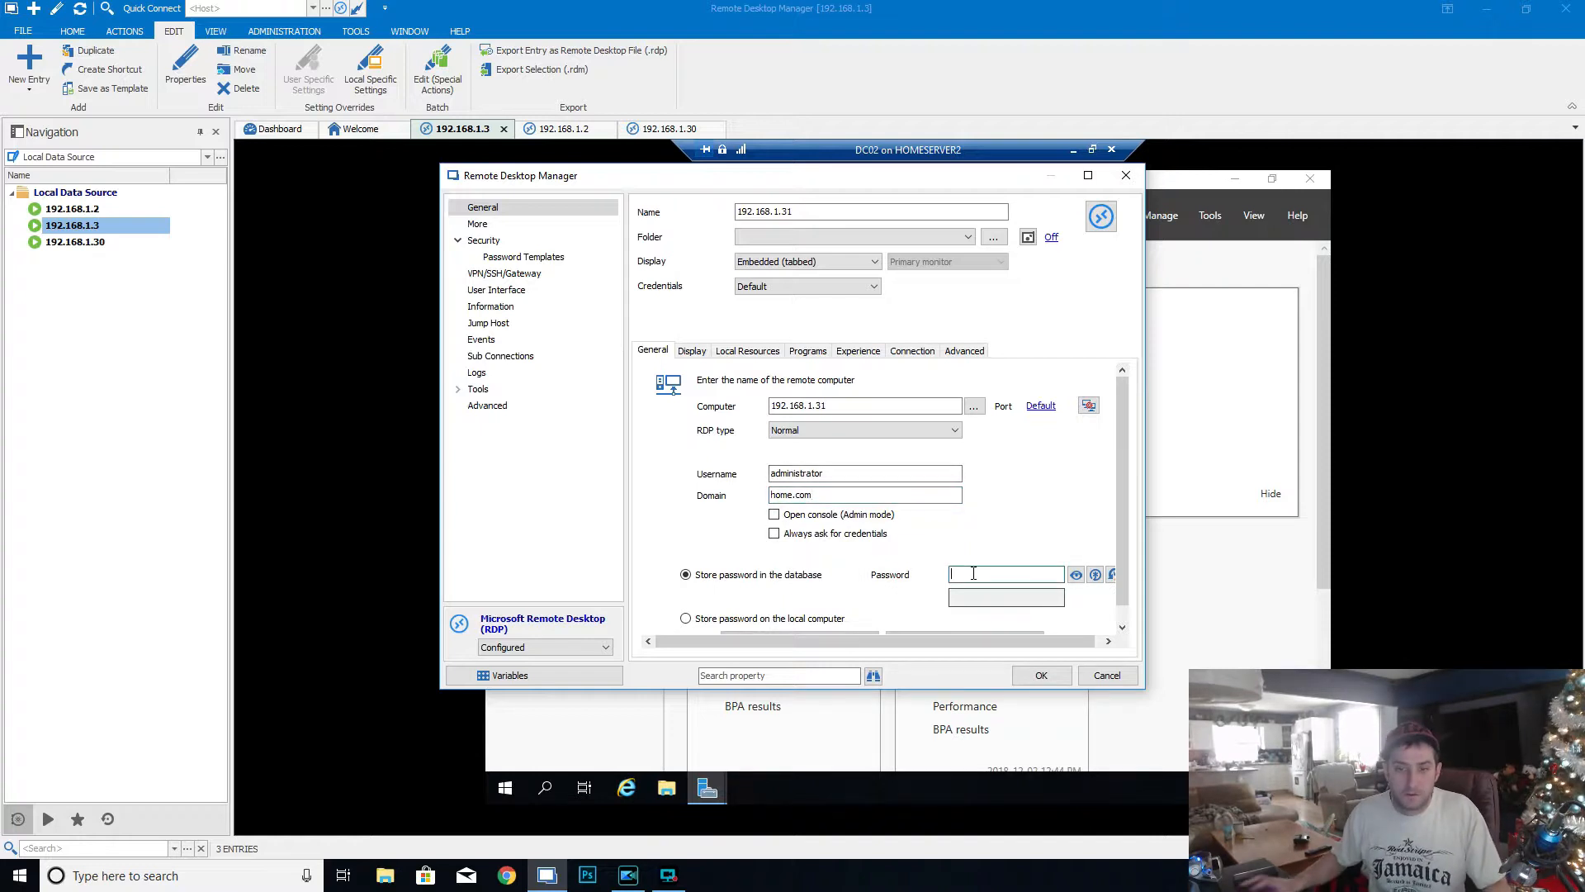
{"action": "type", "text": "•••••••••"}
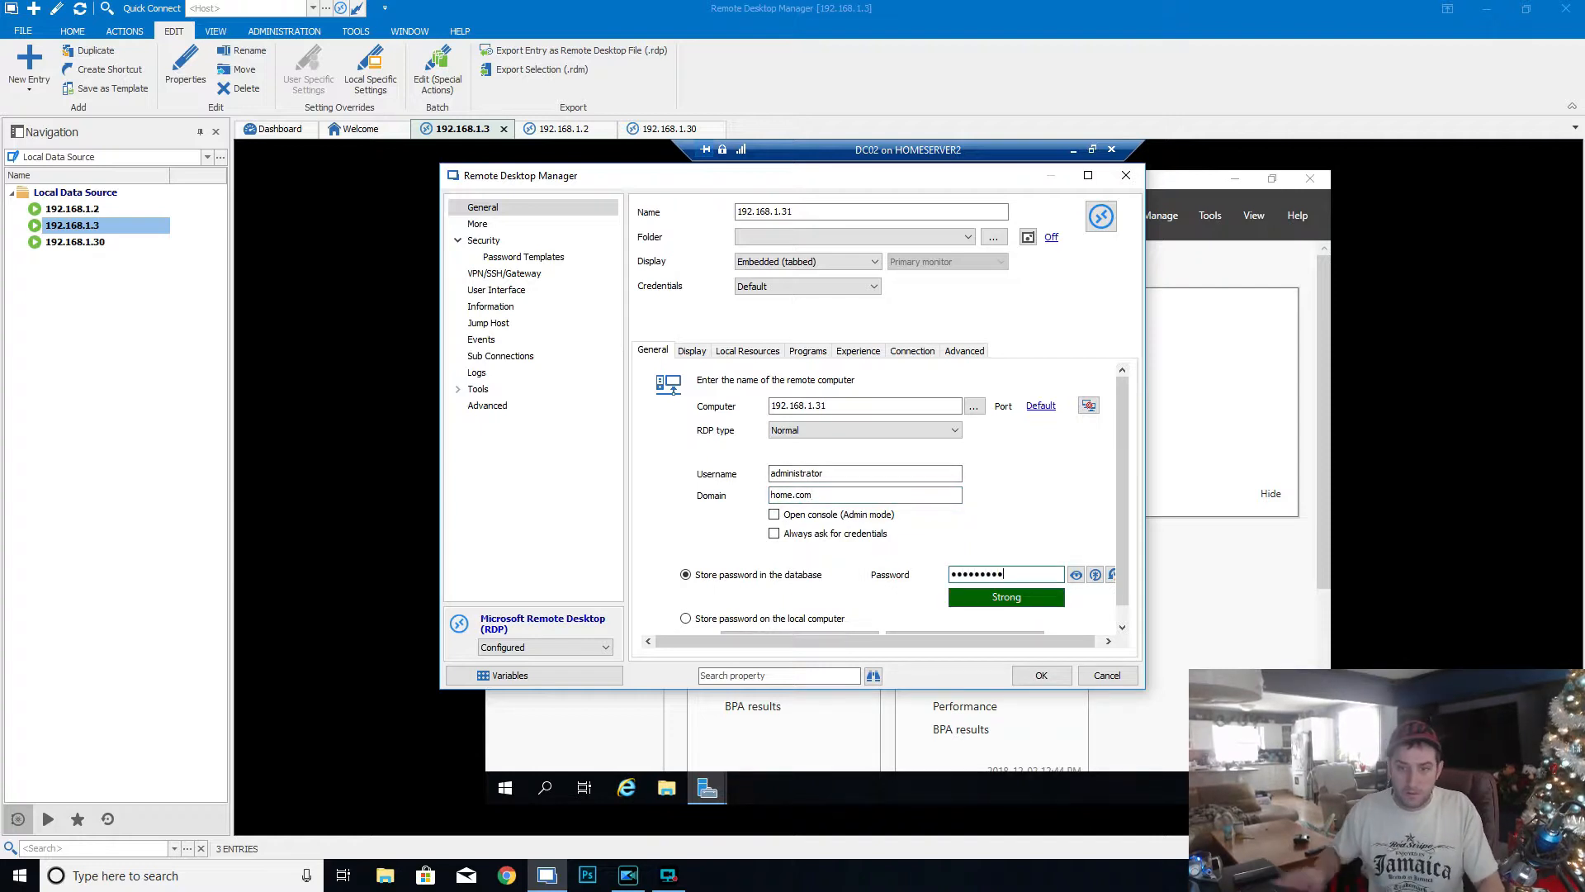
{"action": "left_click", "coordinate": [1041, 674]}
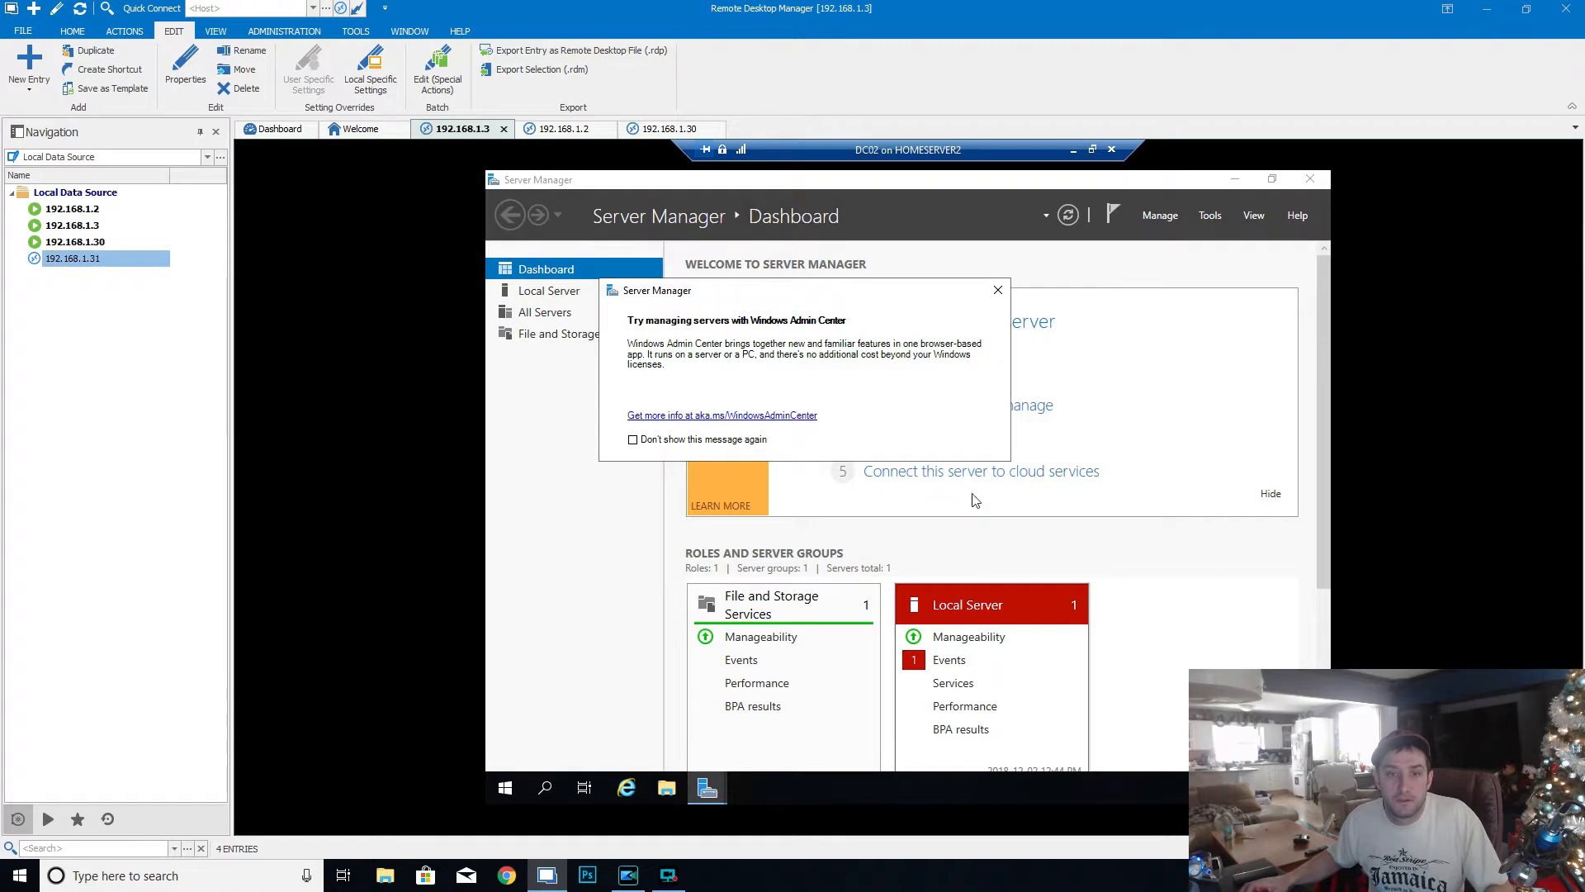
- Connect to the 192.168.1.31 session, dismiss the Windows Admin Center notice and show the local server's properties
{"action": "double_click", "coordinate": [79, 261]}
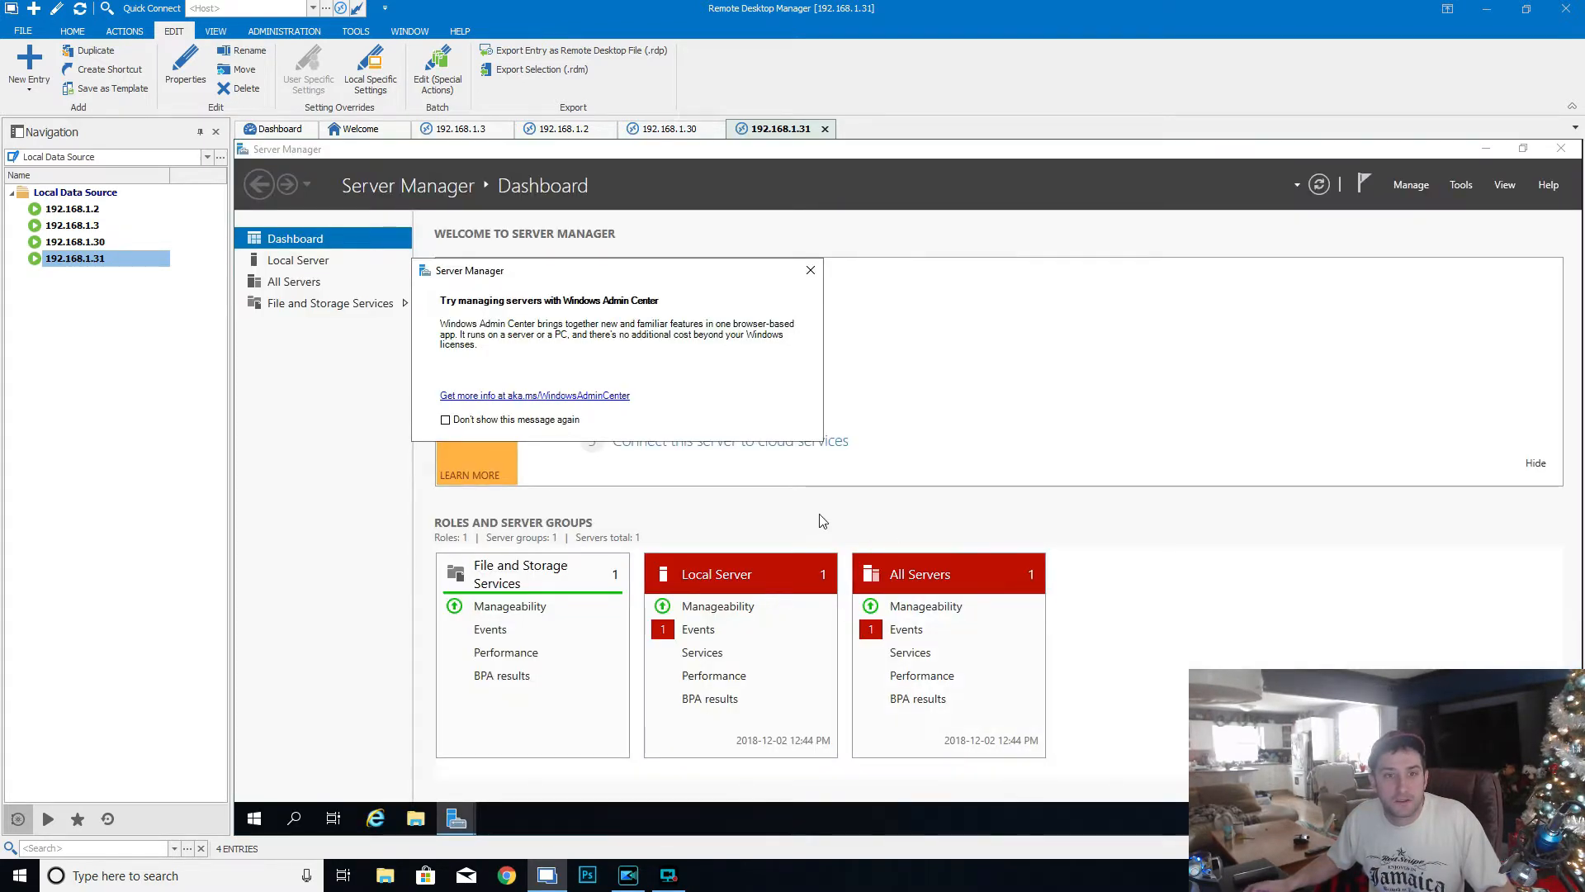
{"action": "left_click", "coordinate": [808, 270]}
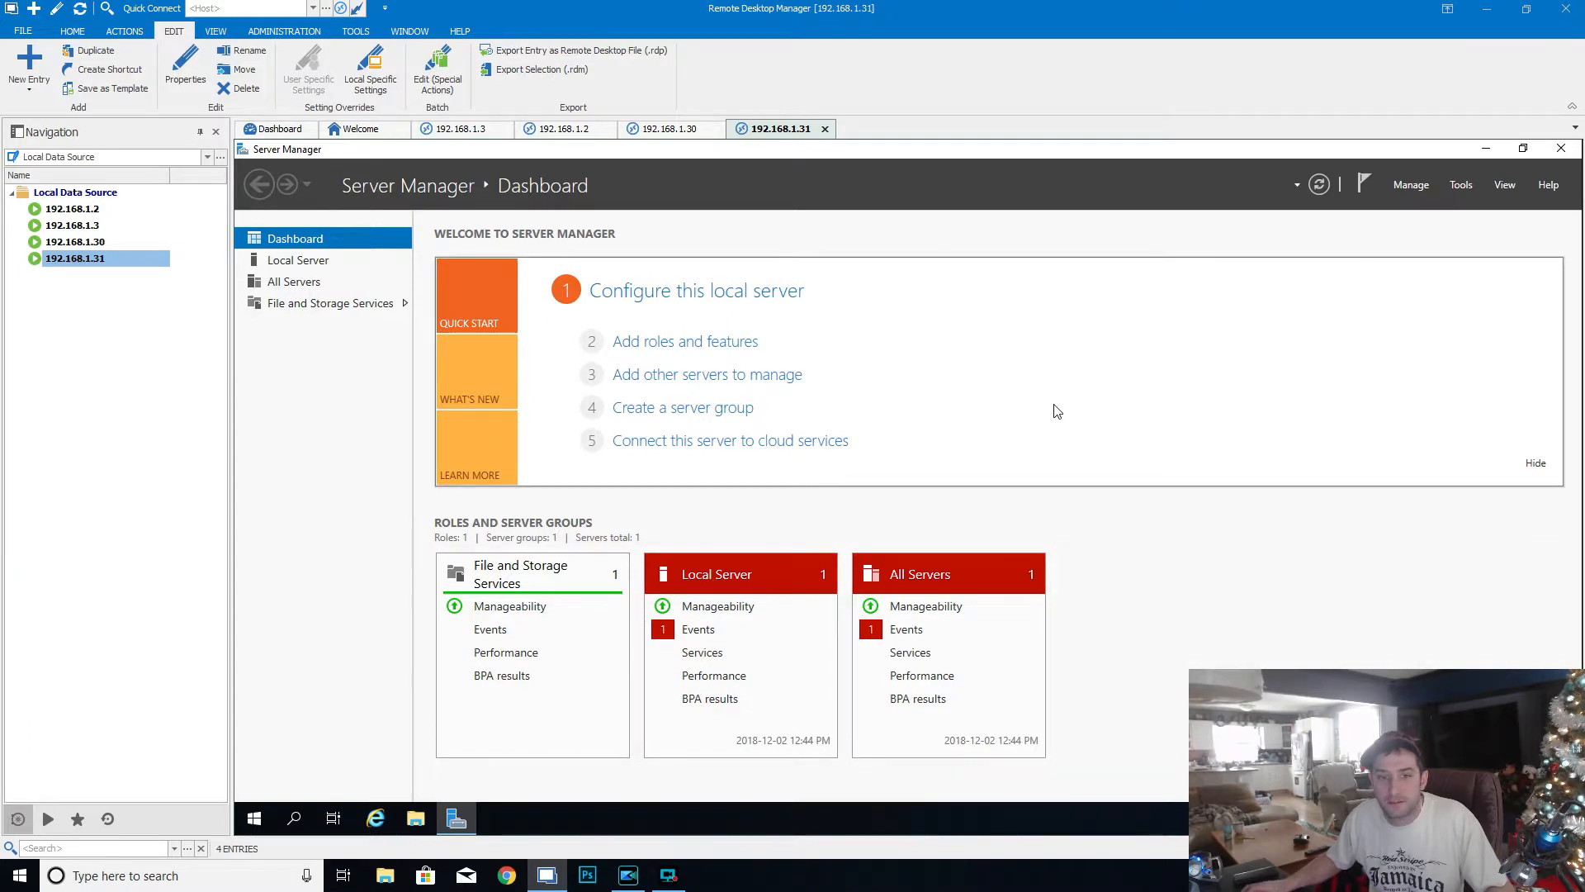
{"action": "left_click", "coordinate": [769, 295]}
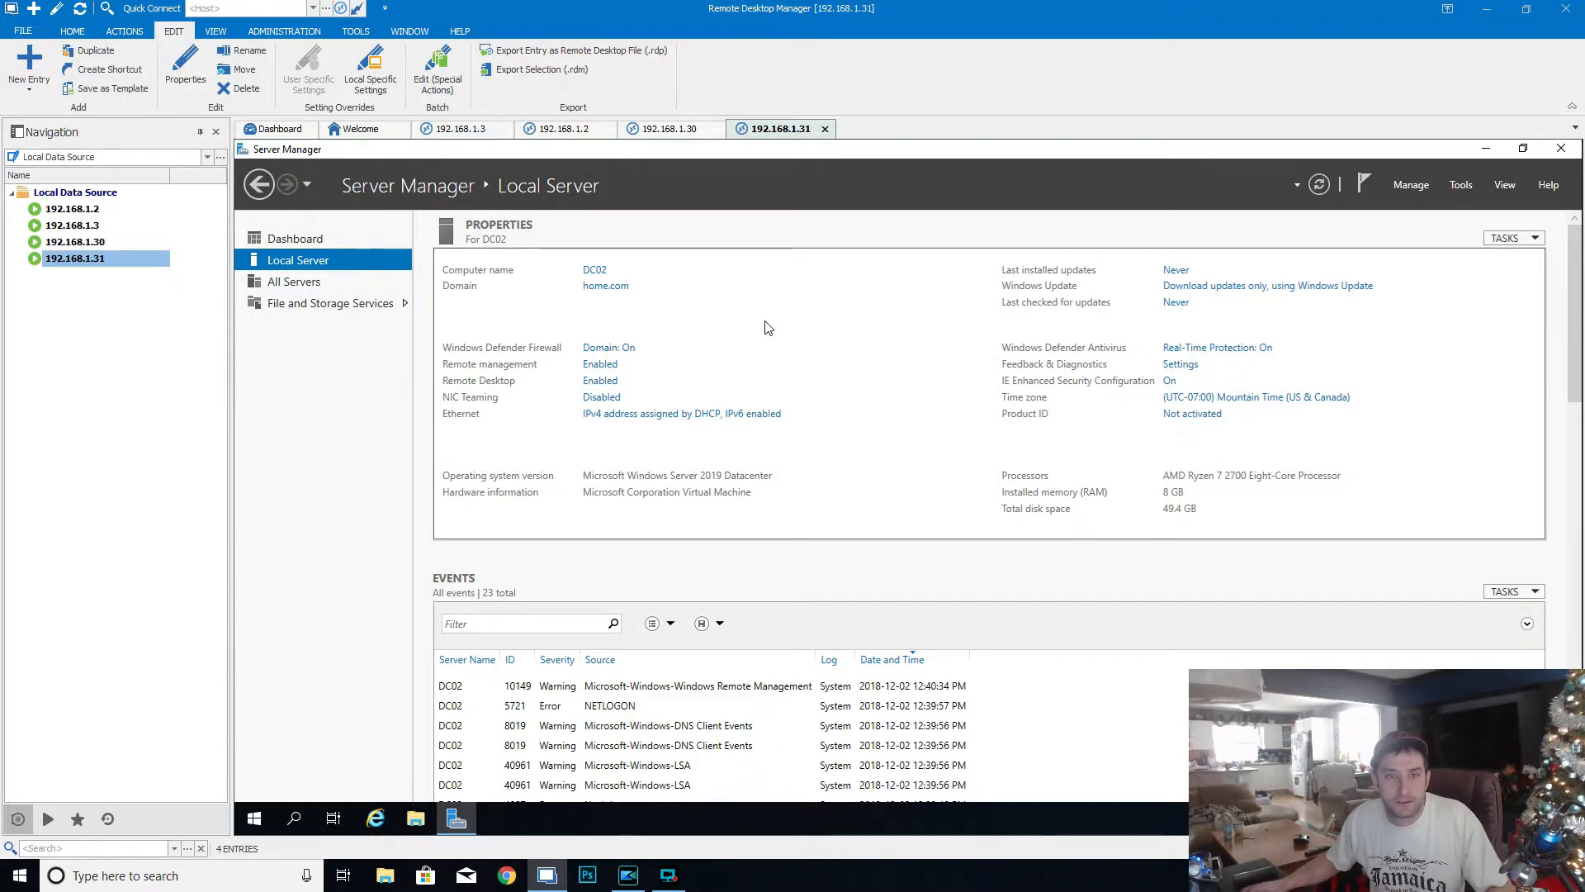
- Start adding roles and features, keeping the default installation type and DC02.home.com as the destination server
{"action": "left_click", "coordinate": [1416, 185]}
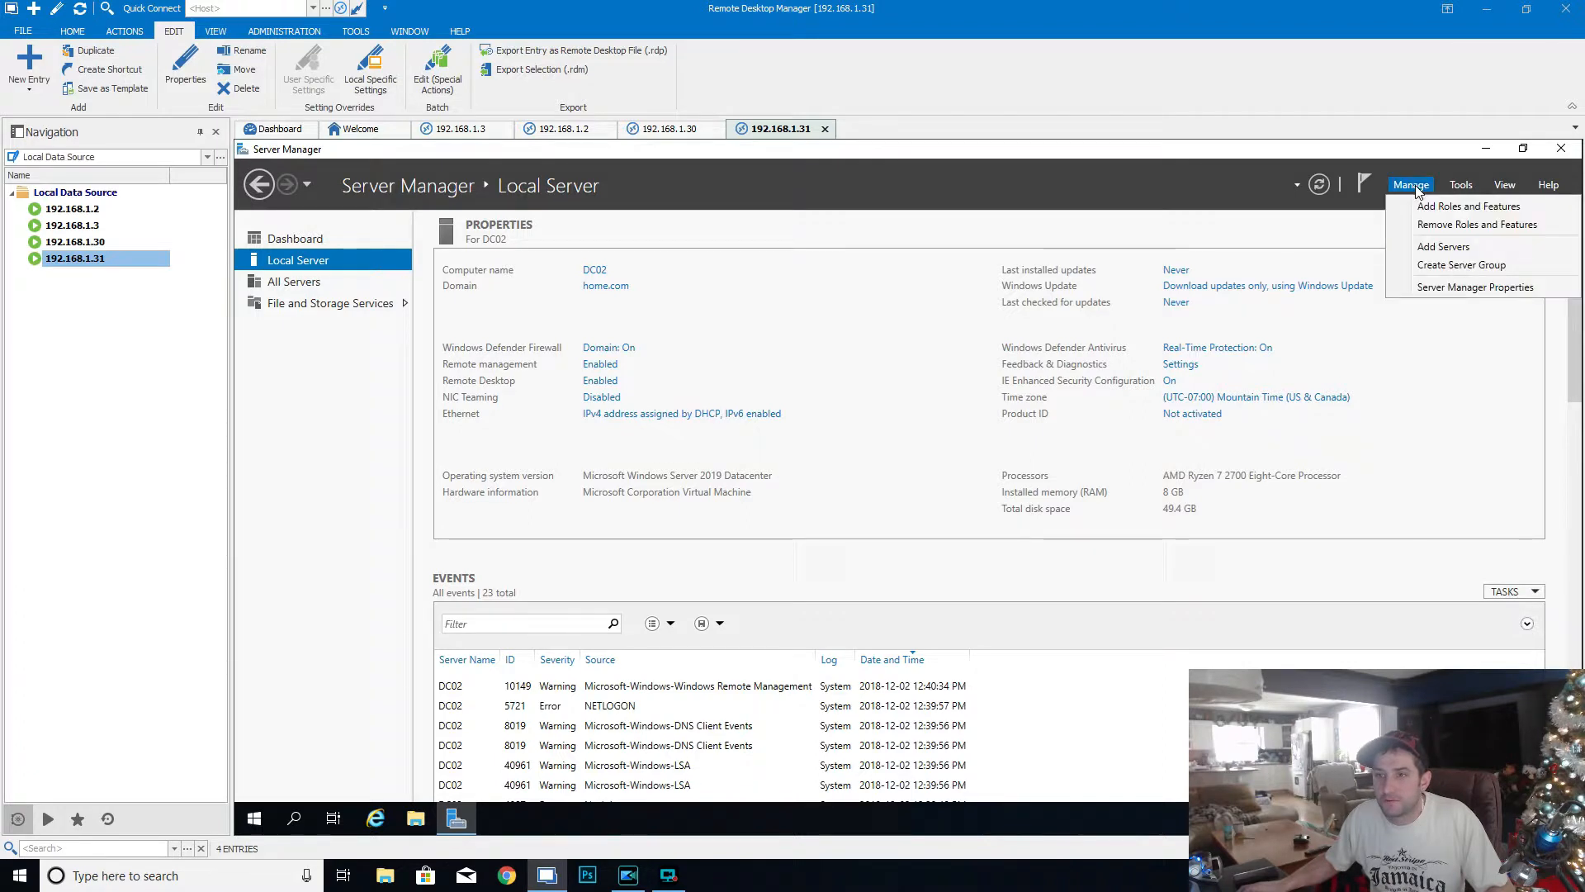
{"action": "left_click", "coordinate": [1438, 206]}
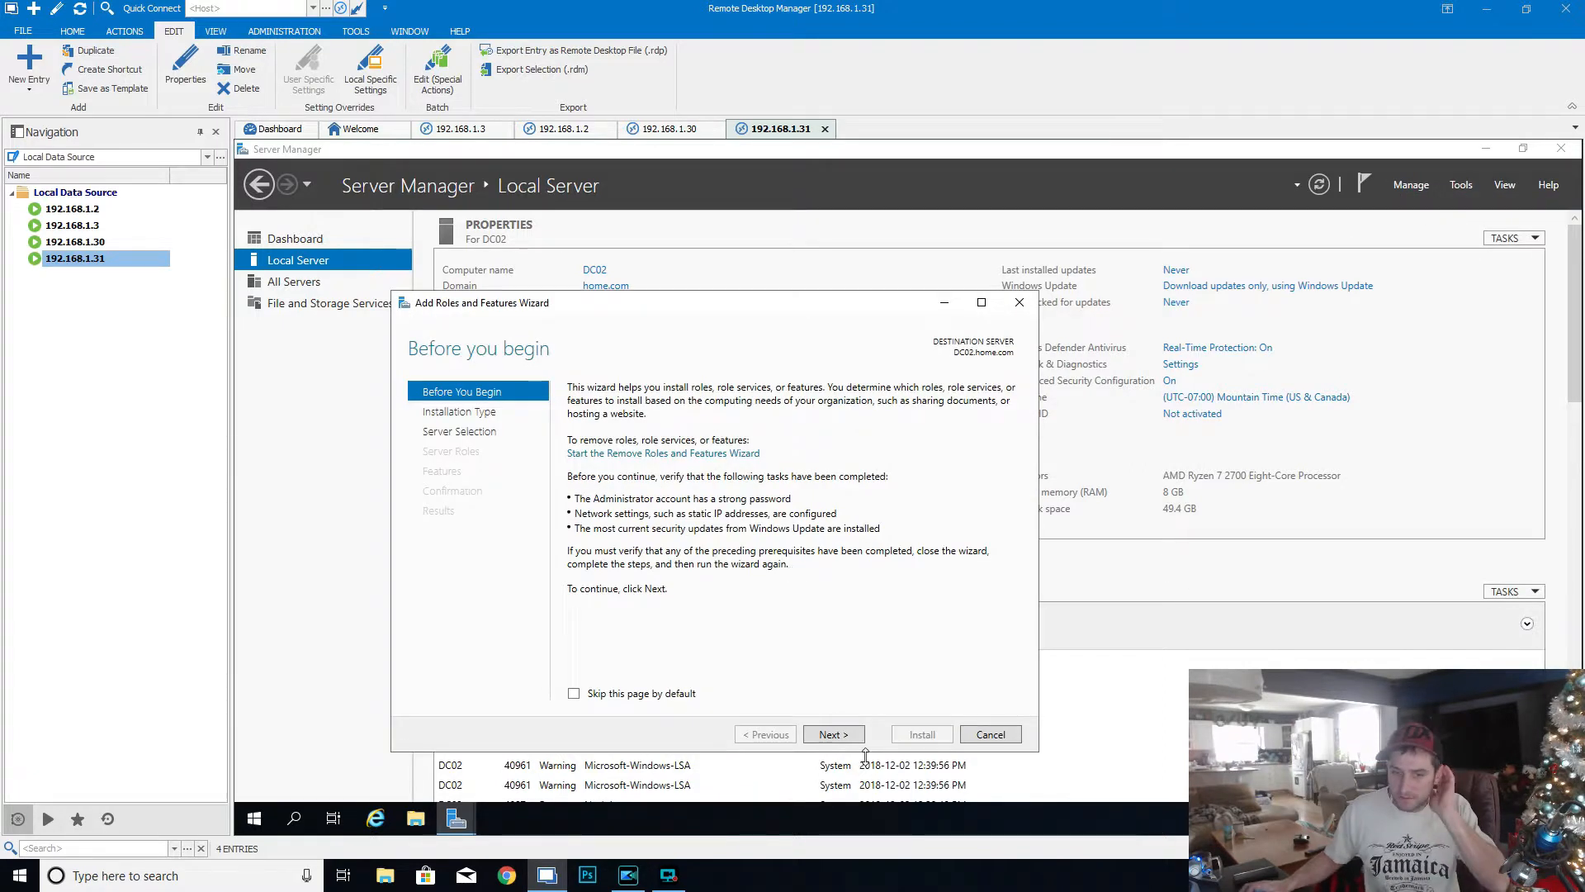
{"action": "left_click", "coordinate": [853, 736]}
{"action": "left_click", "coordinate": [853, 736]}
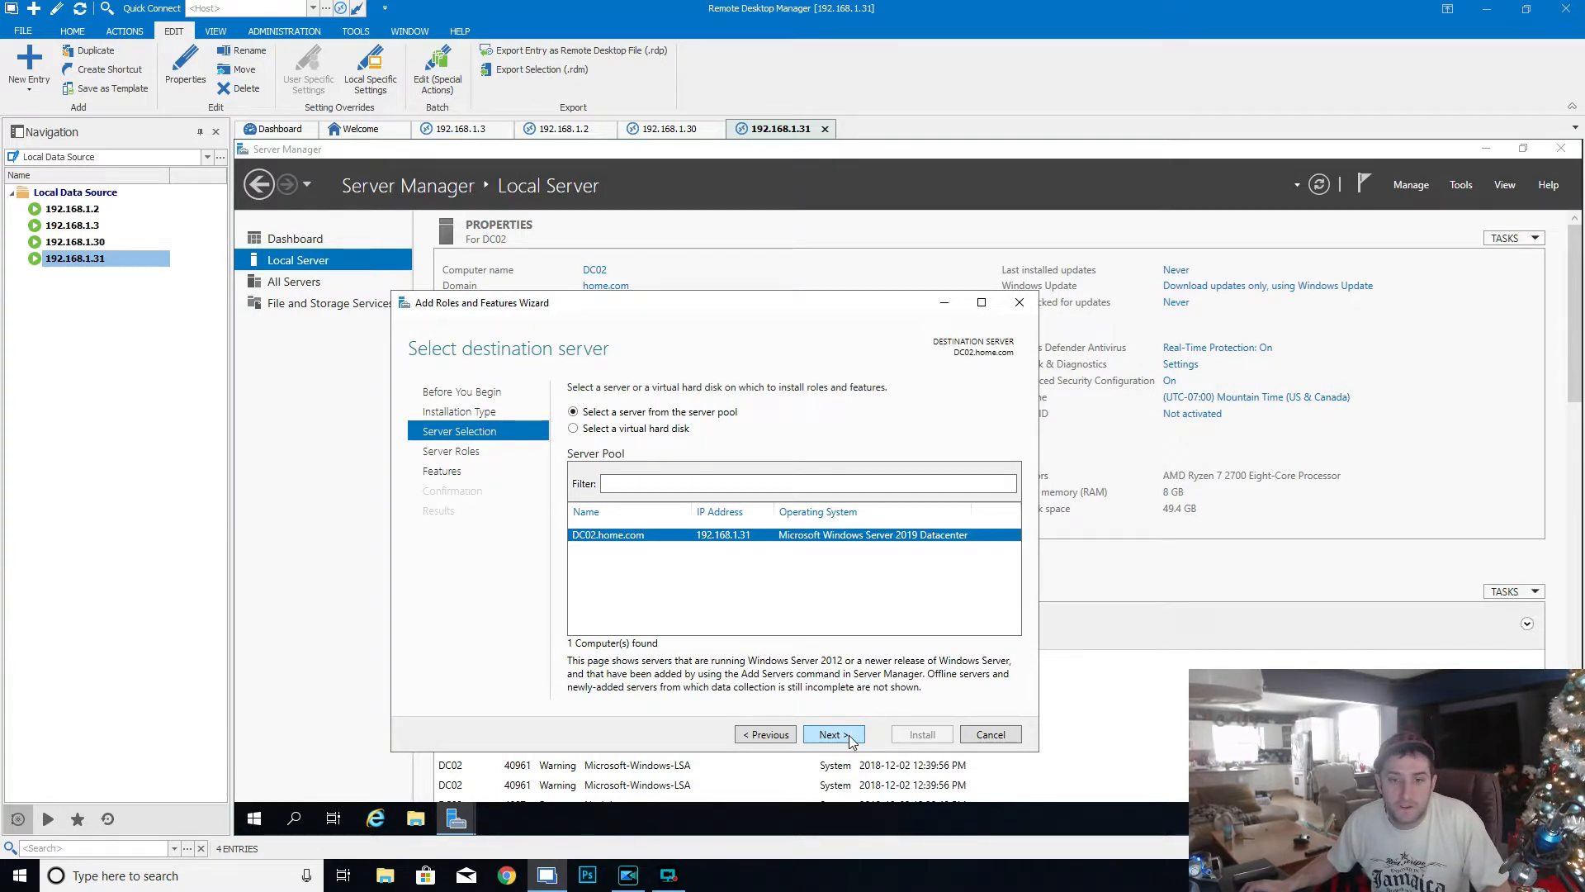
{"action": "left_click", "coordinate": [845, 735]}
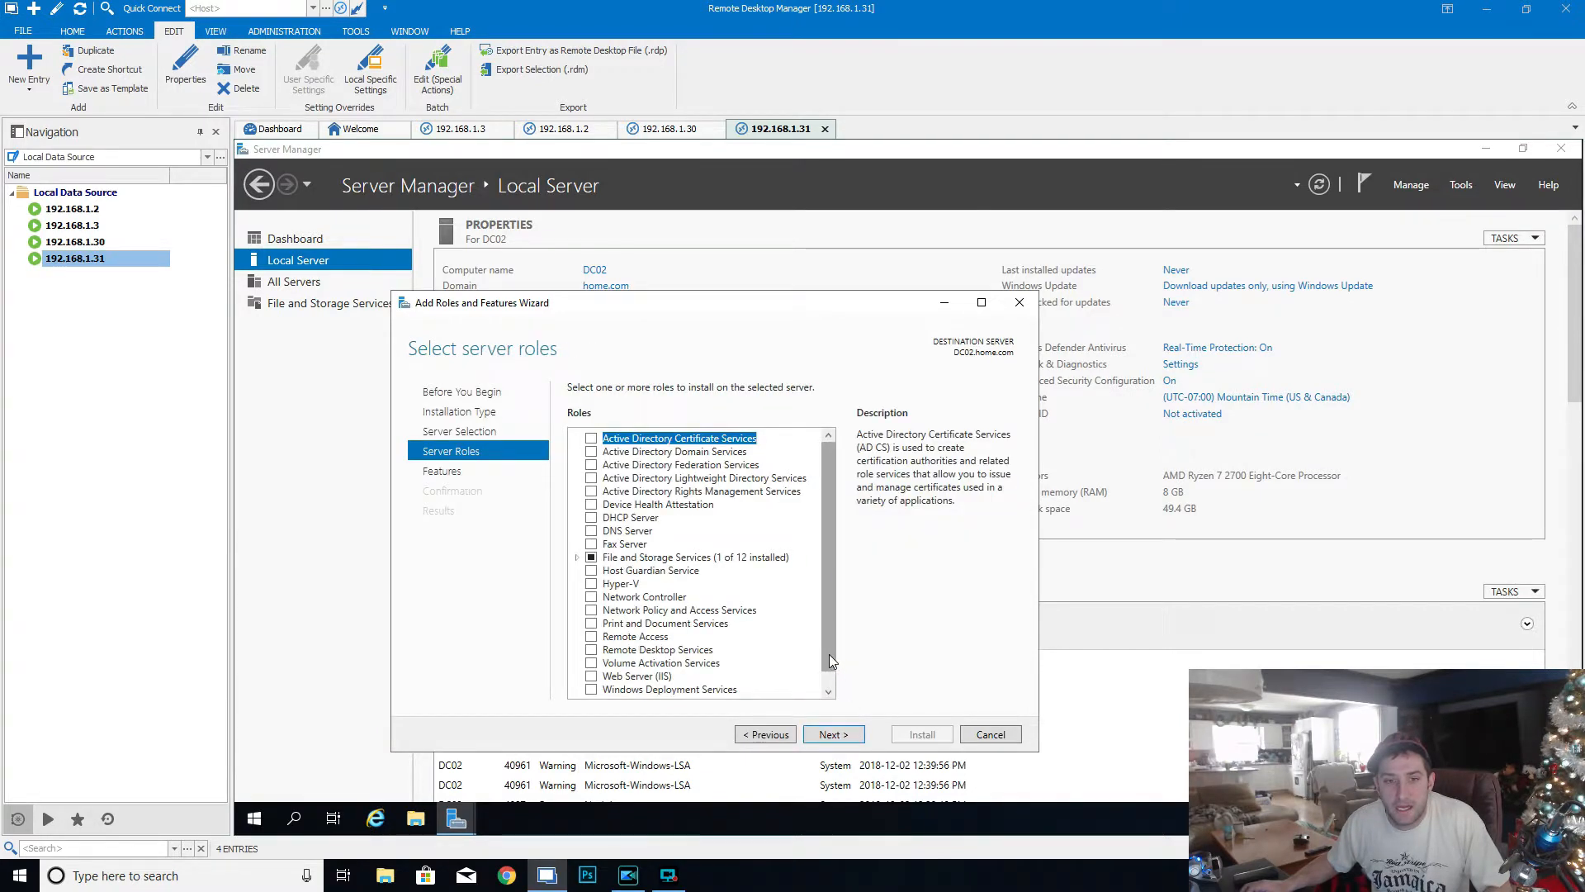
- Select the Active Directory Domain Services role with its required features and continue to the installation confirmation
{"action": "left_click", "coordinate": [591, 454]}
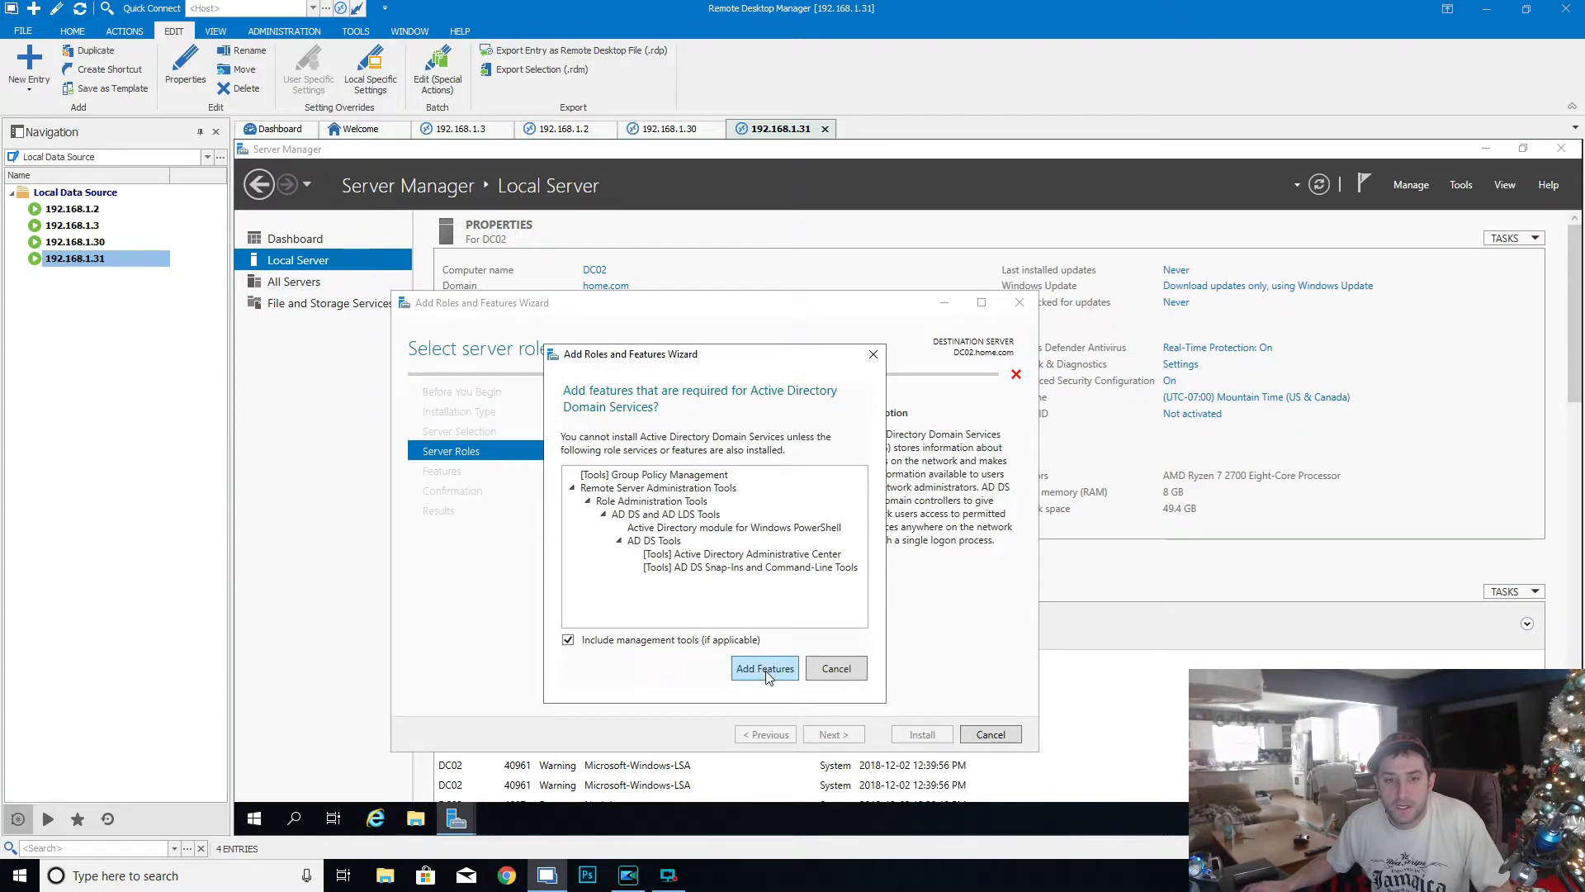
{"action": "left_click", "coordinate": [766, 669]}
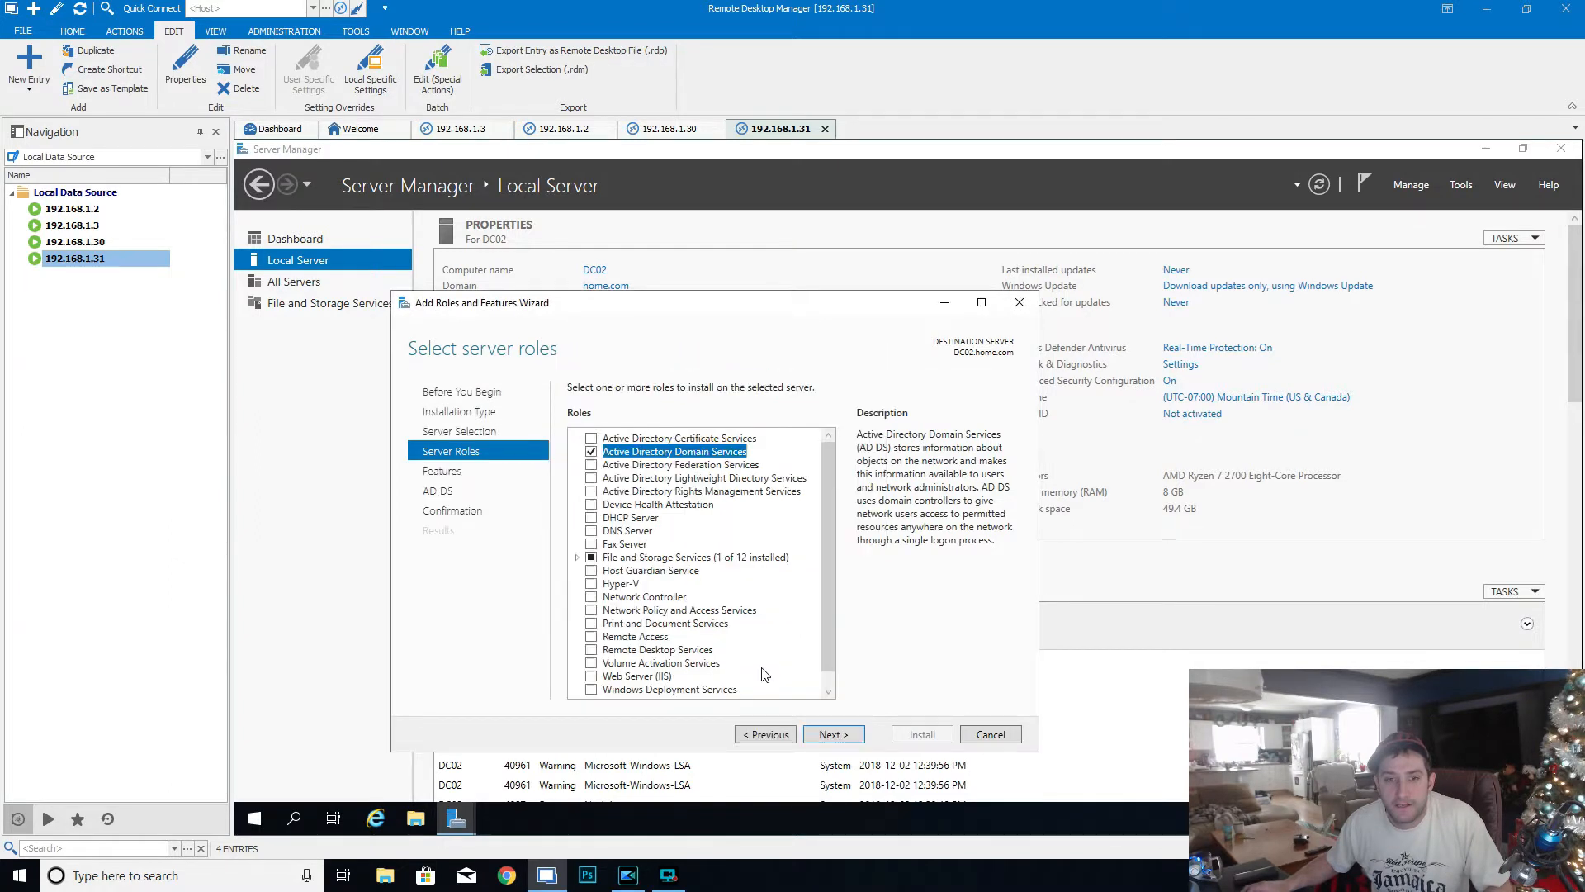
{"action": "left_click", "coordinate": [830, 735]}
{"action": "left_click", "coordinate": [830, 735]}
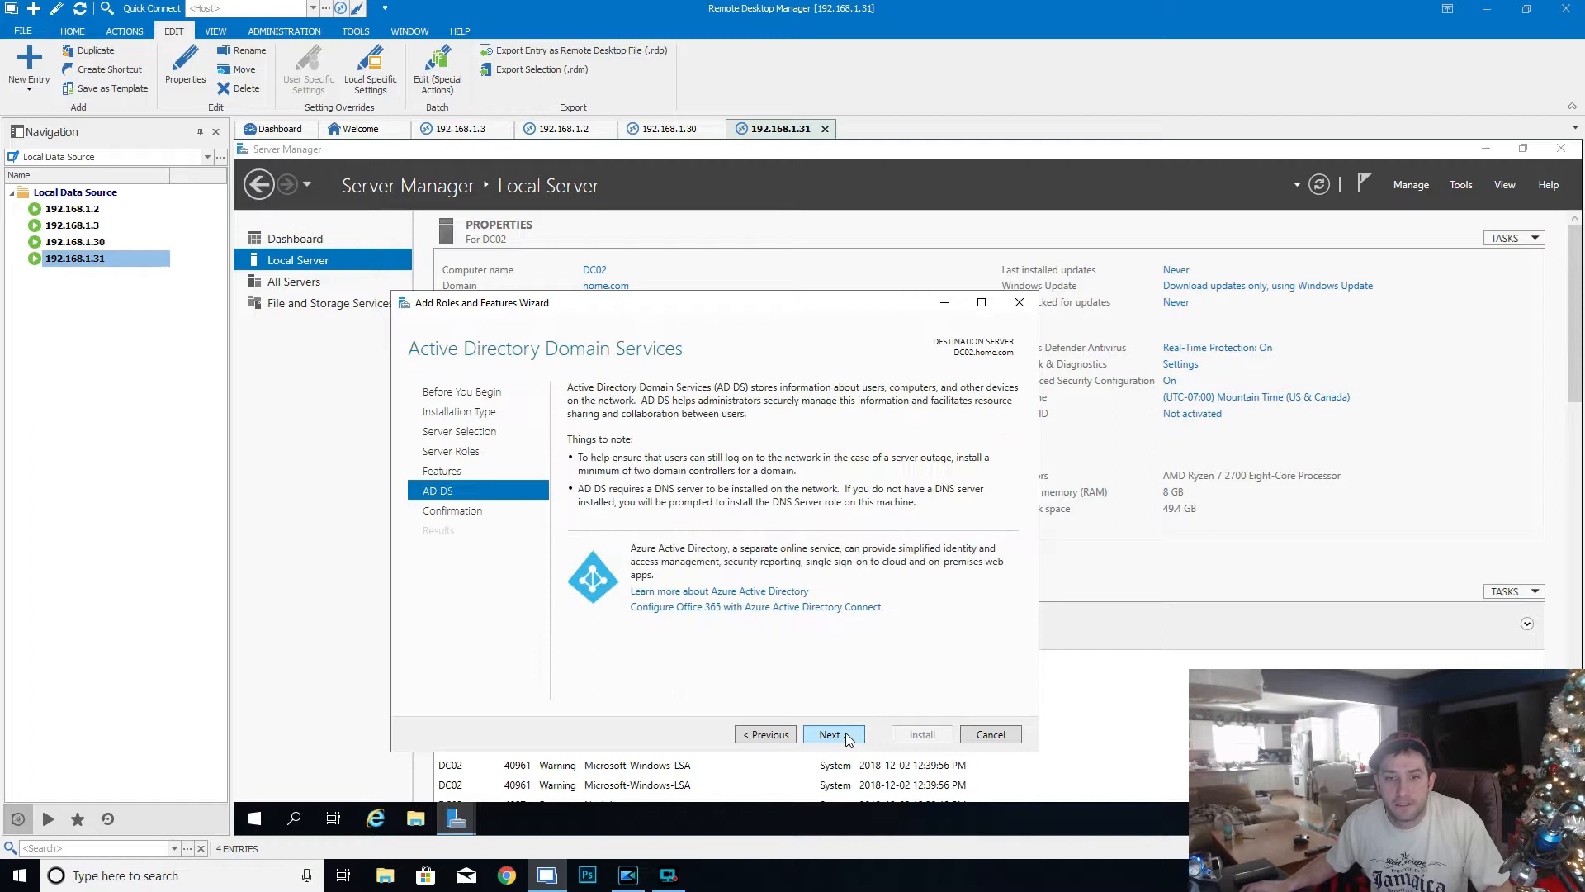
{"action": "left_click", "coordinate": [831, 735]}
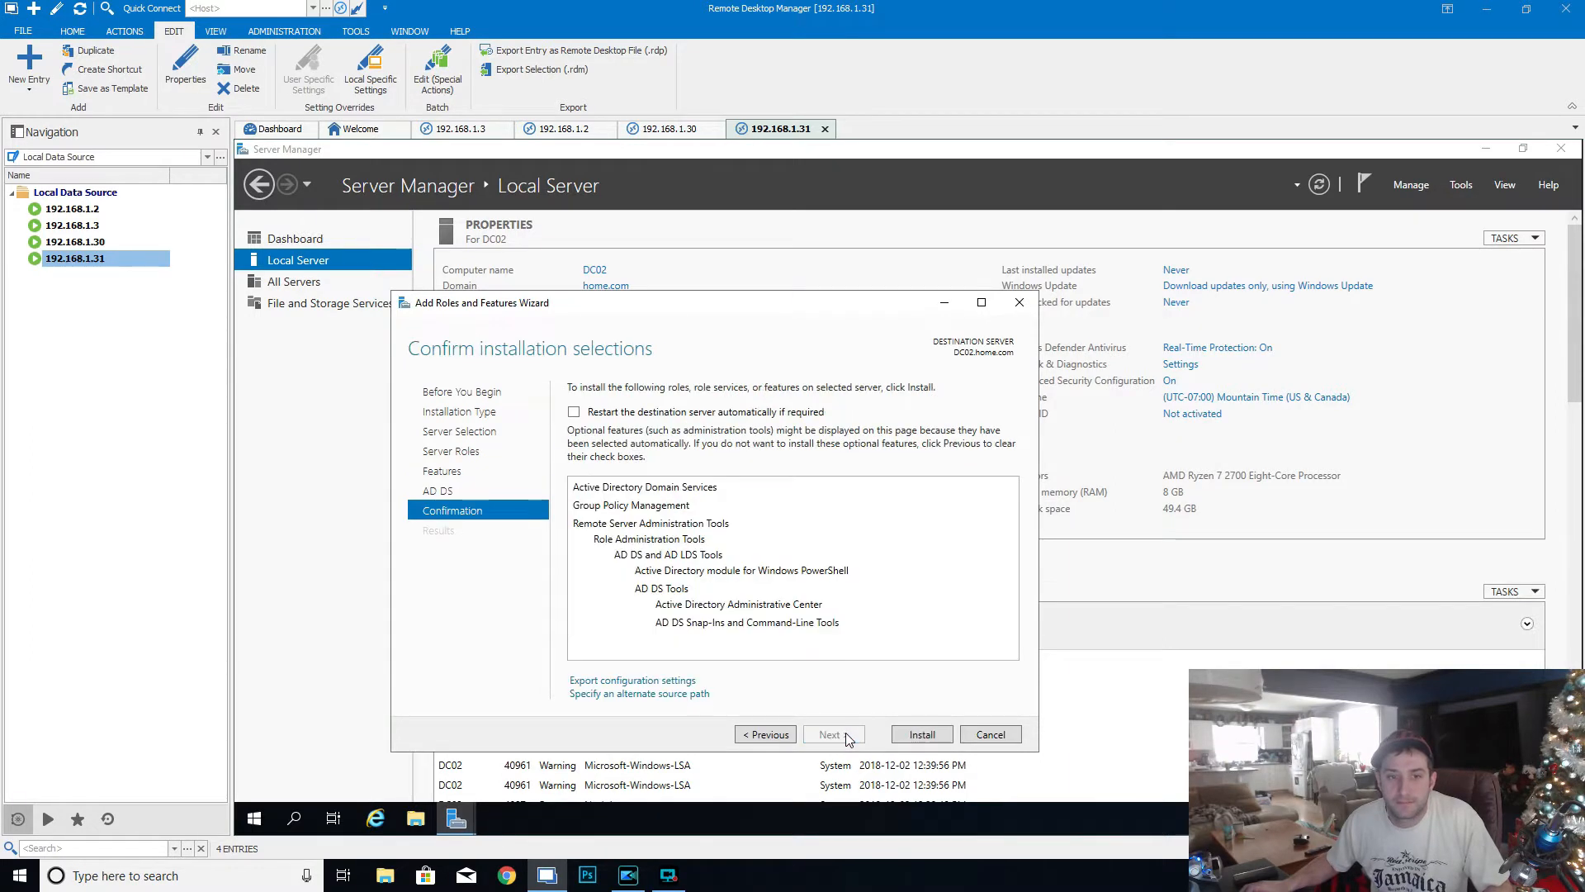
- Allow automatic restart of the destination server, install the selected role and features, and close the wizard once installation ends
{"action": "left_click", "coordinate": [607, 413]}
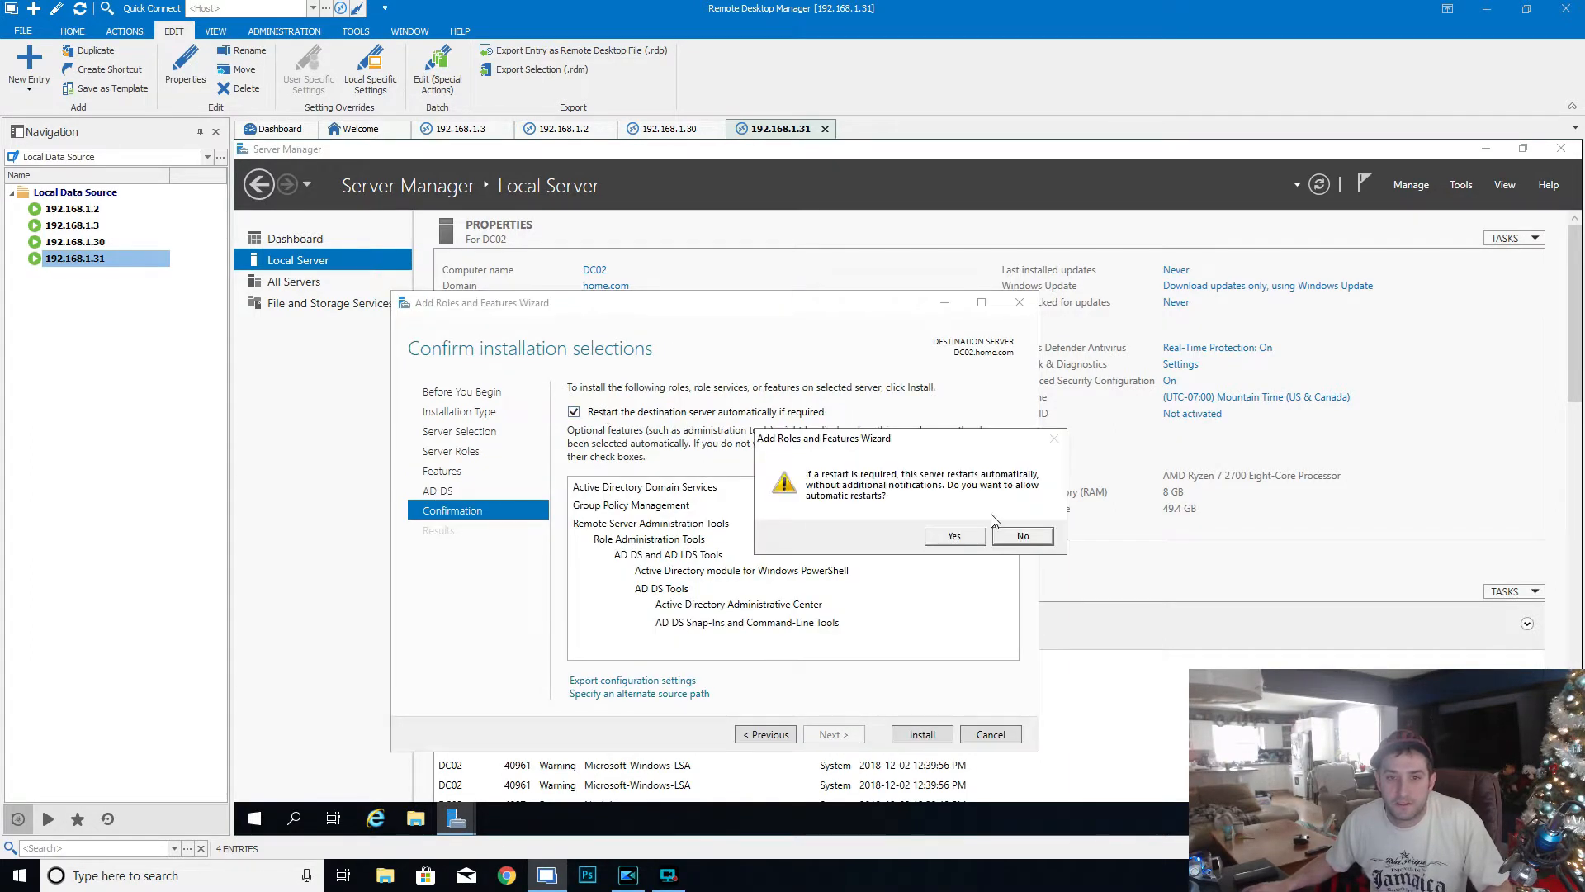
{"action": "left_click", "coordinate": [954, 537]}
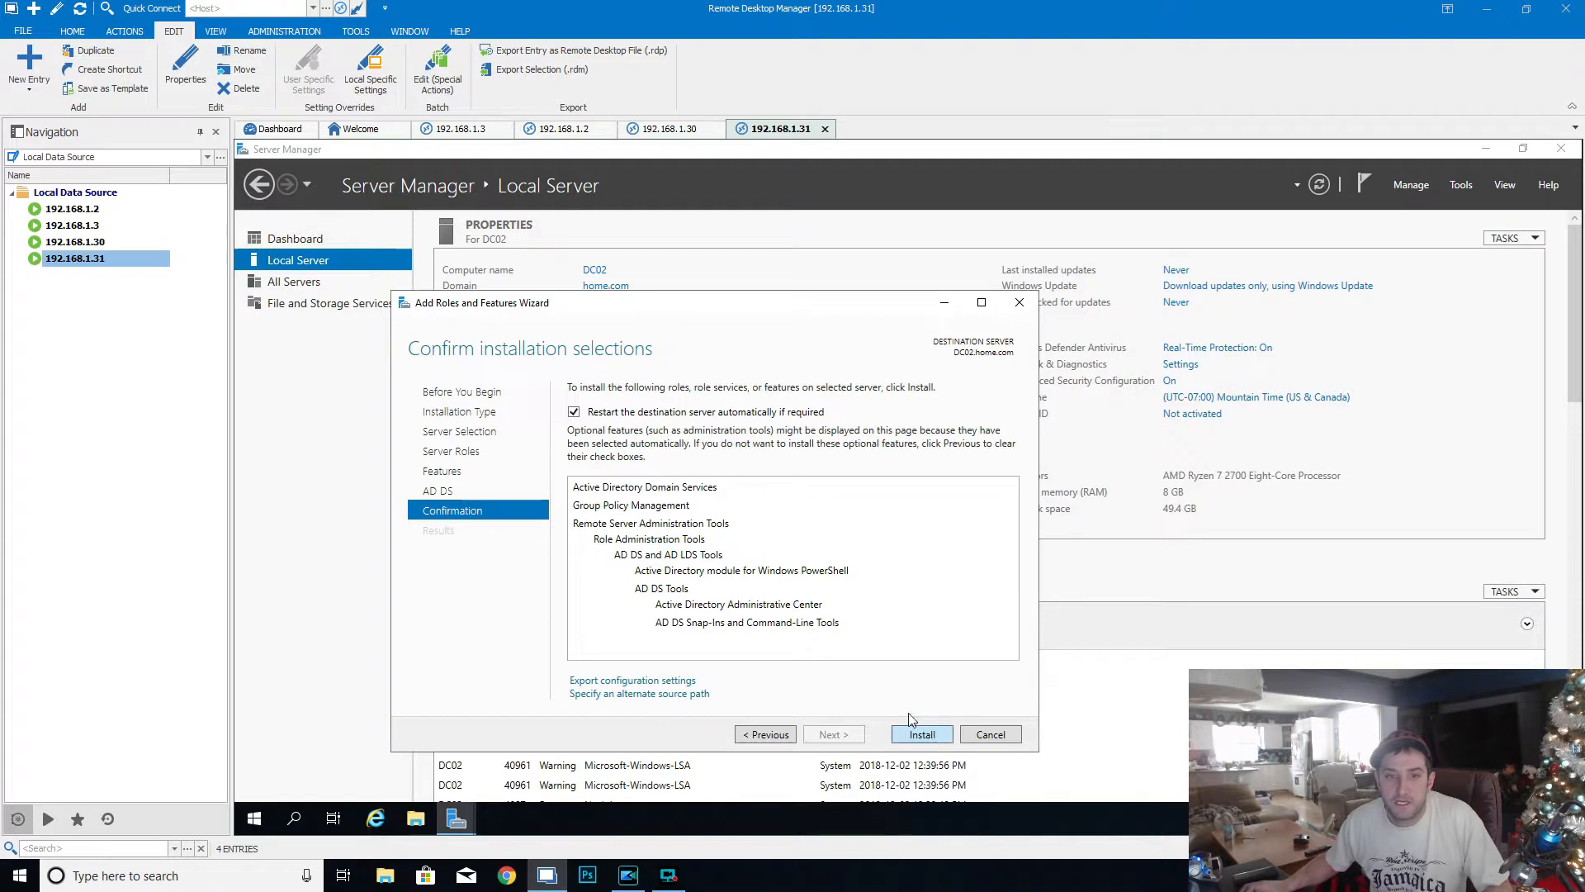
{"action": "left_click", "coordinate": [915, 732]}
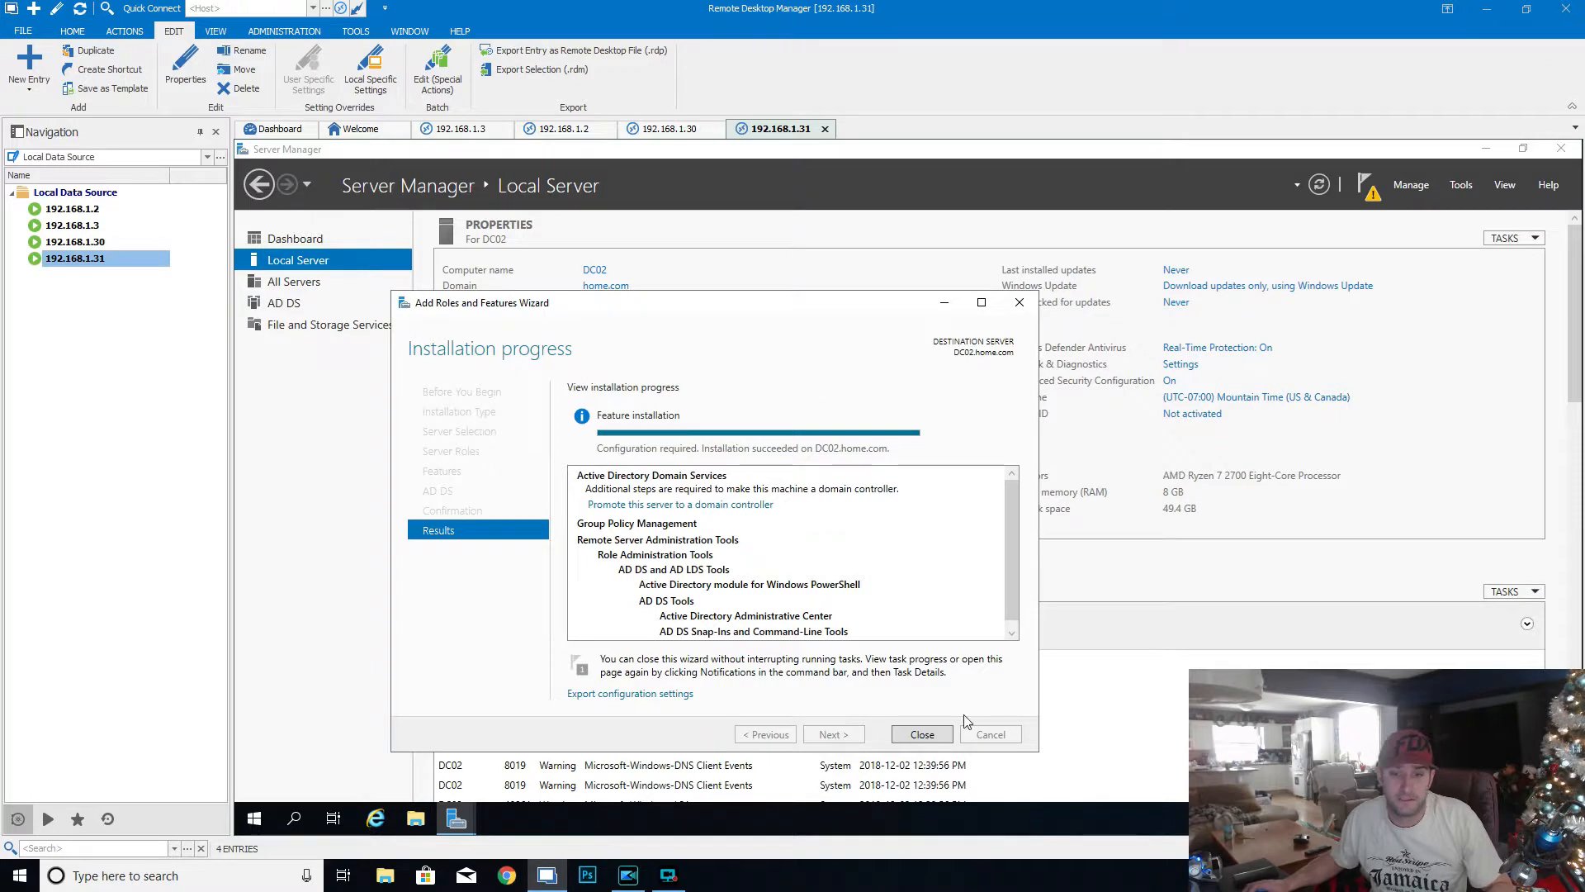
{"action": "left_click", "coordinate": [941, 735]}
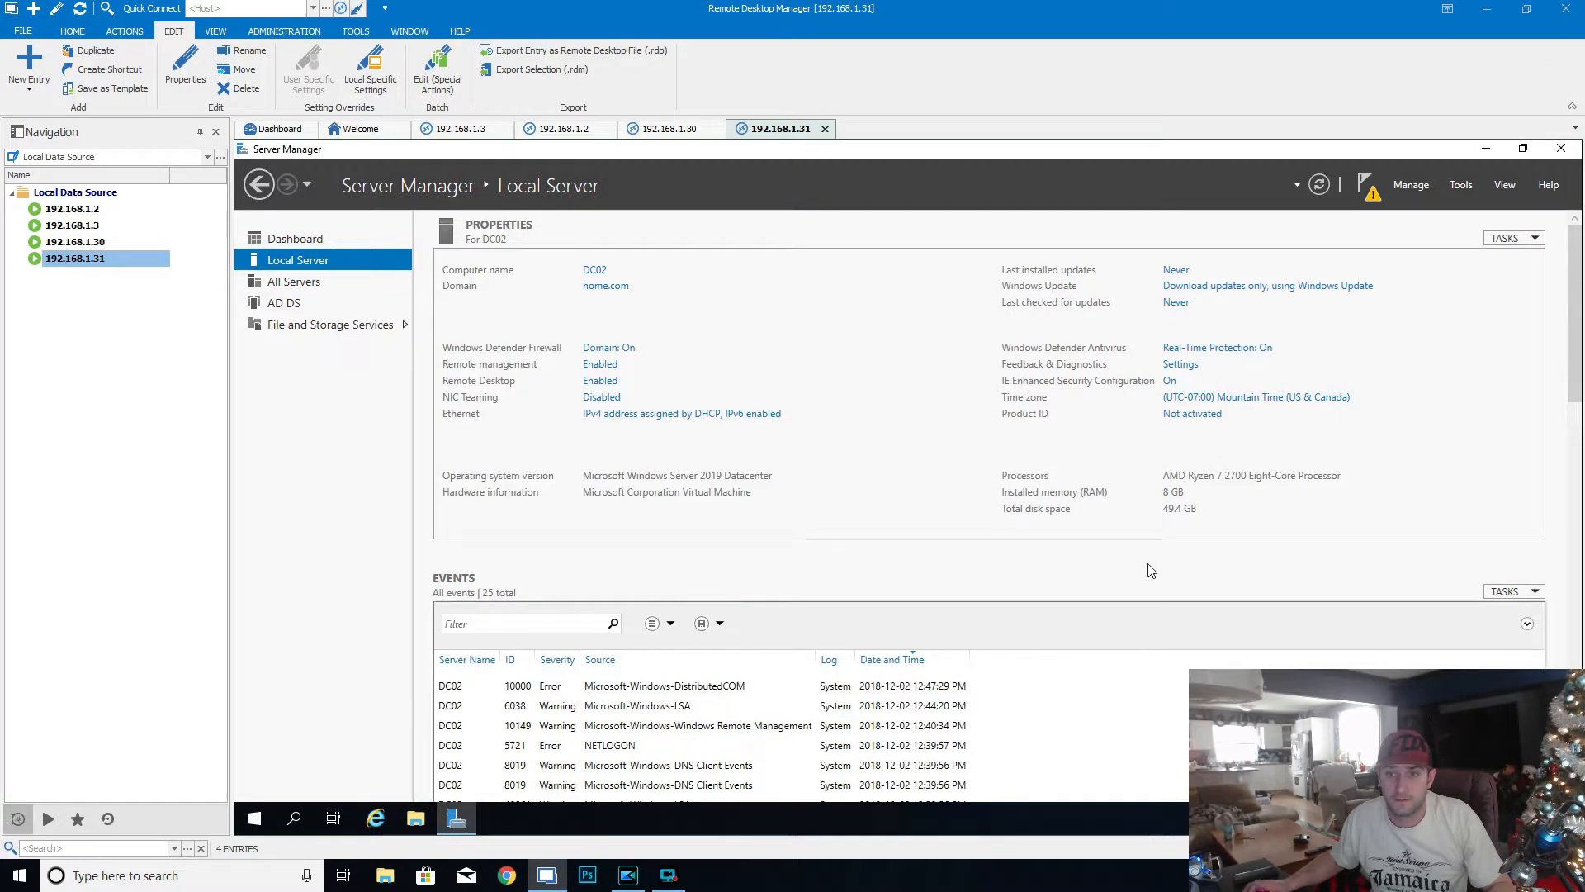
- Start promoting the server to a domain controller, adding it to the existing home.com domain with the current credentials
{"action": "left_click", "coordinate": [1367, 190]}
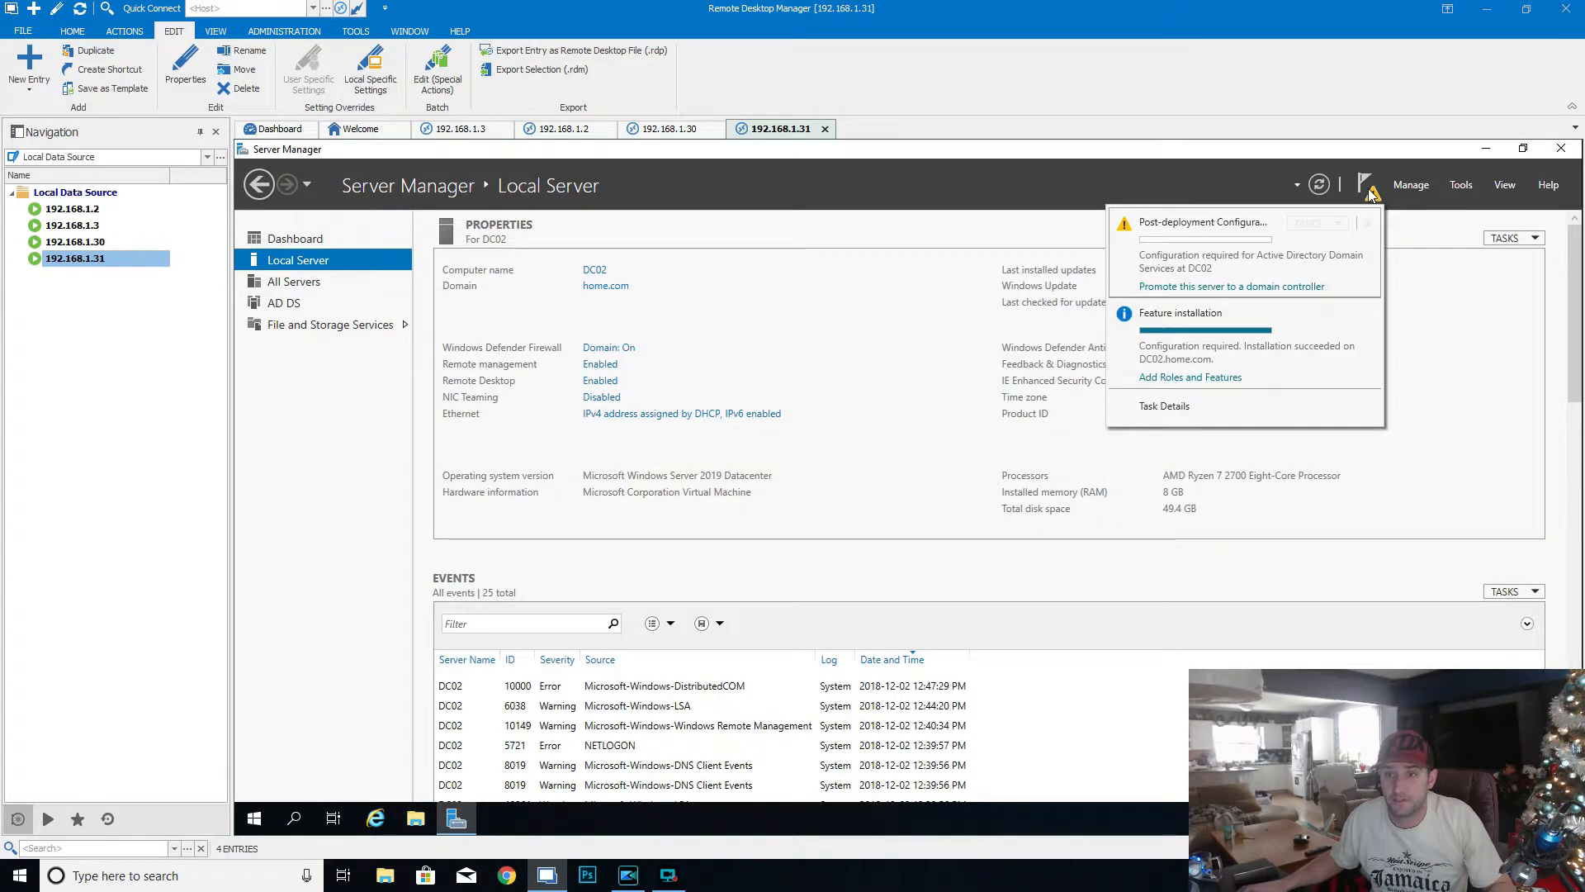
{"action": "left_click", "coordinate": [1233, 287]}
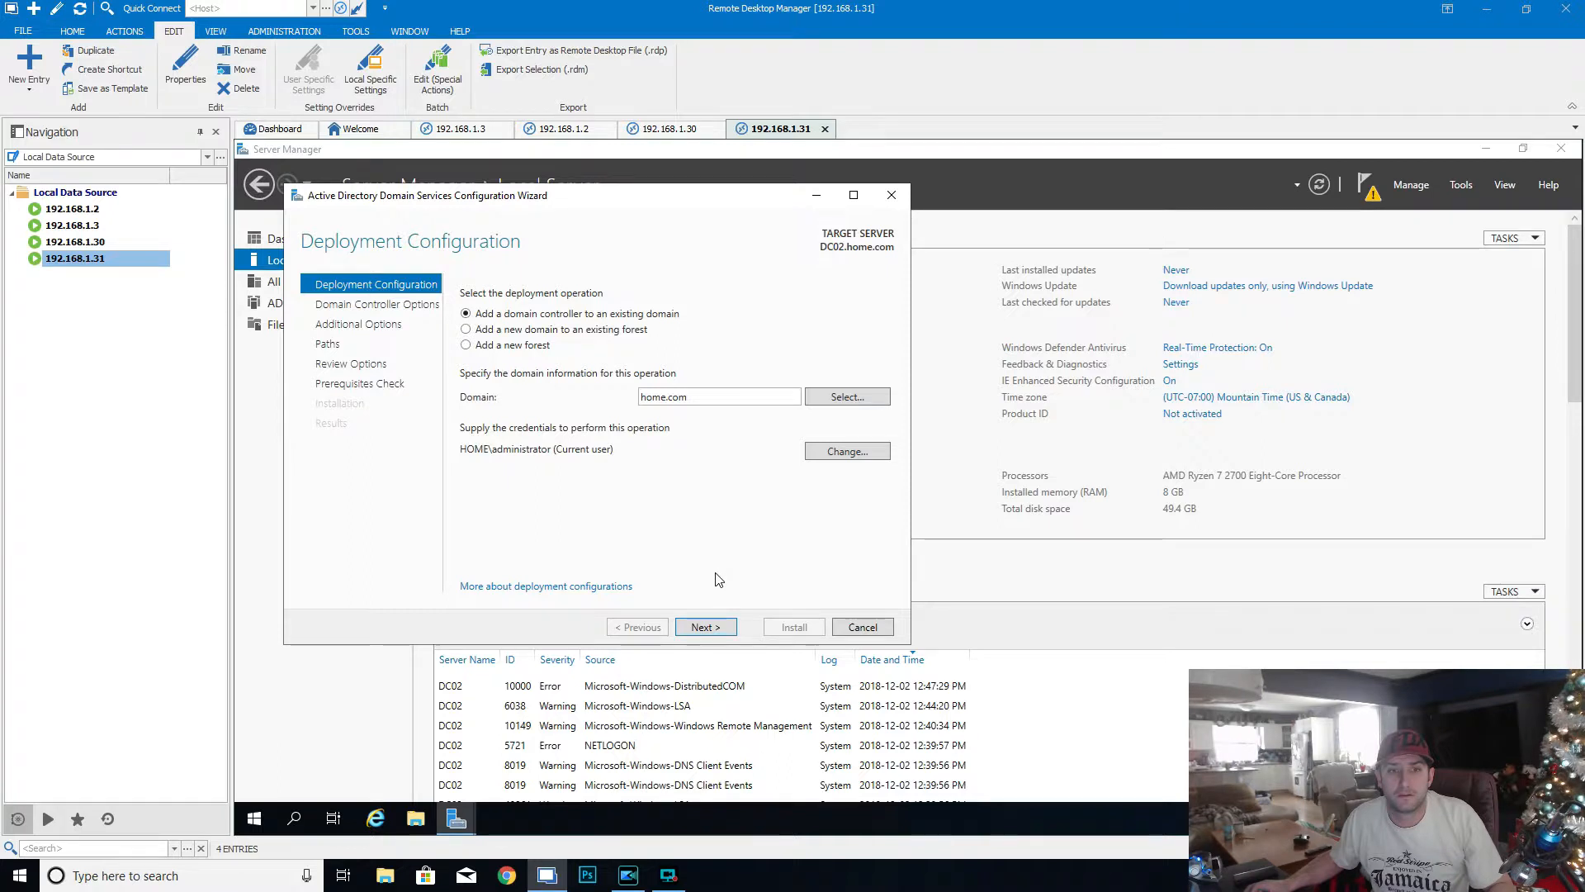
{"action": "left_click", "coordinate": [706, 628]}
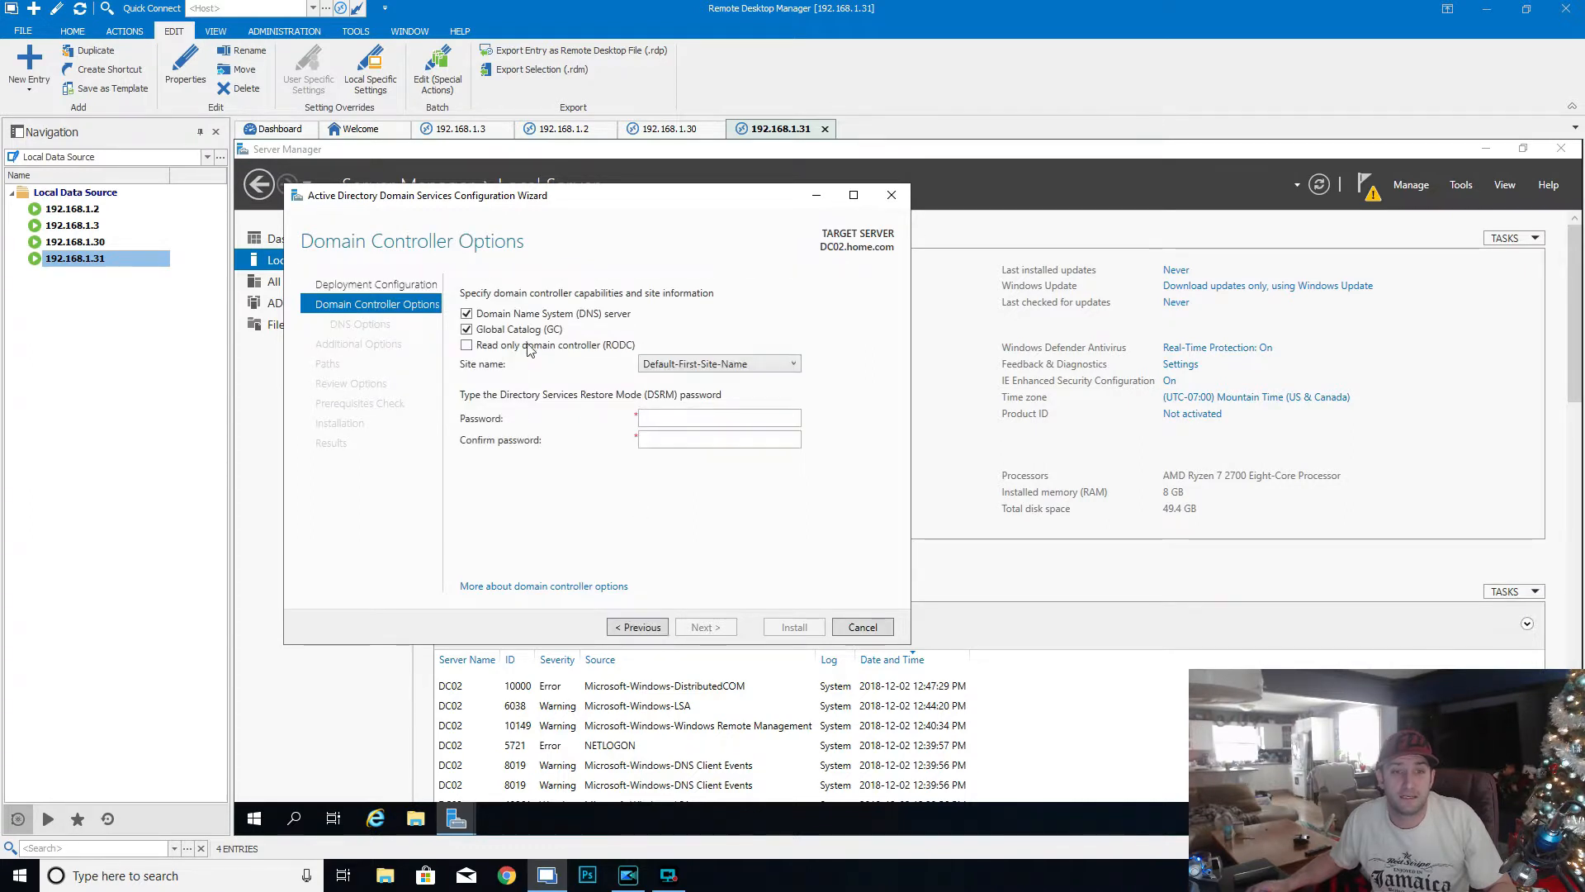
- Enter and confirm the Directory Services Restore Mode password, keeping DNS server and Global Catalog enabled, and continue
{"action": "left_click", "coordinate": [673, 415]}
{"action": "type", "text": "••••••••"}
{"action": "key", "text": "Tab"}
{"action": "type", "text": "••••••••"}
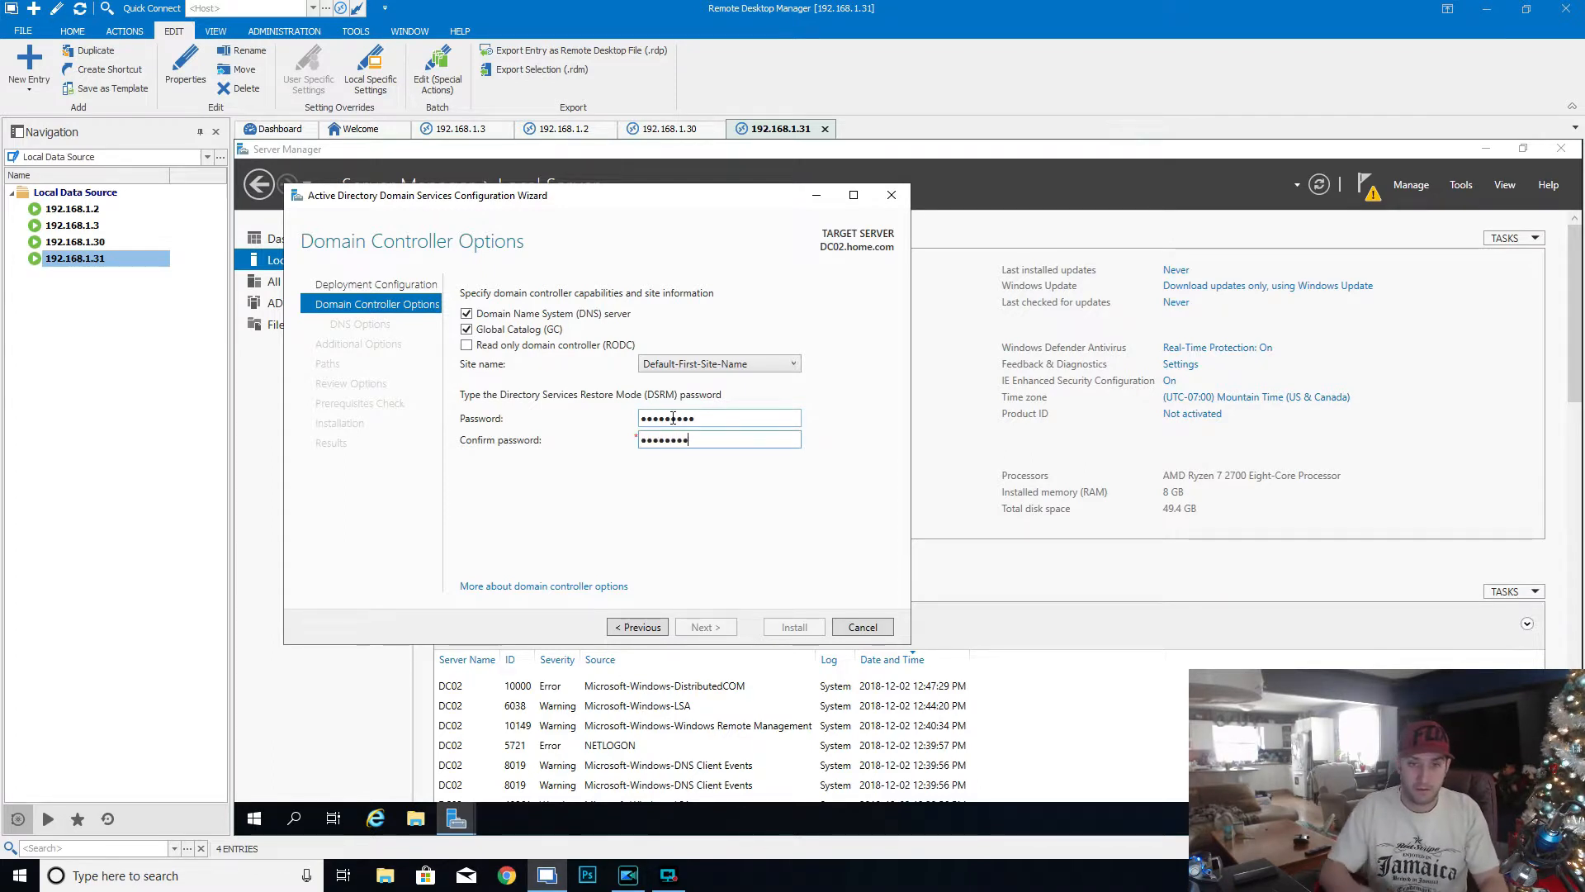
{"action": "type", "text": "•"}
{"action": "left_click", "coordinate": [718, 630]}
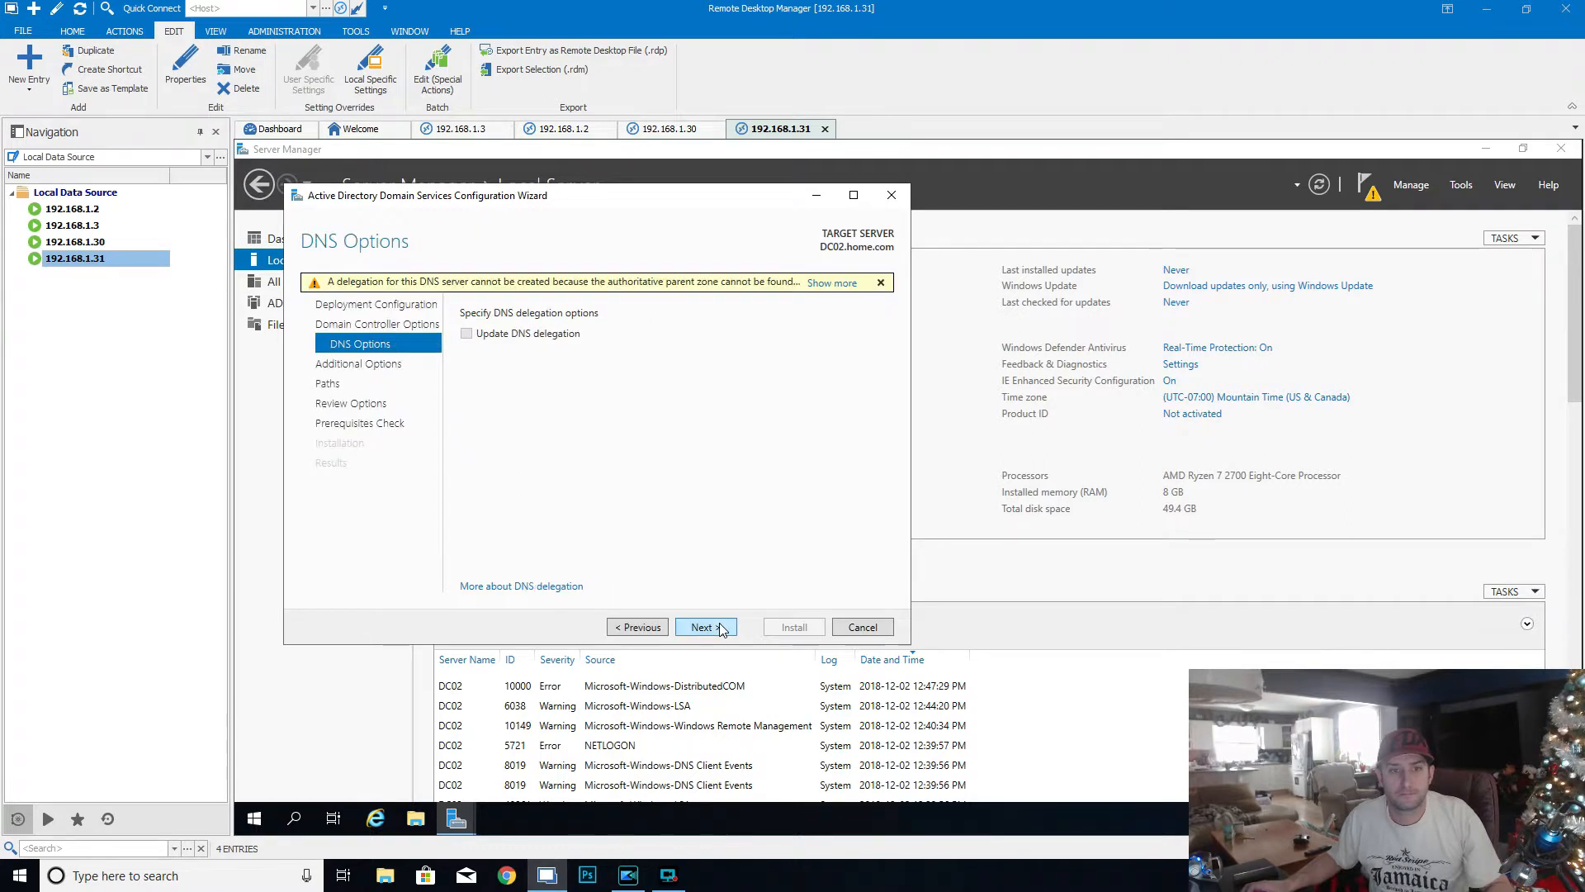
- Keep replication from any domain controller and the default AD DS folder paths, and run the domain controller promotion
{"action": "left_click", "coordinate": [719, 627]}
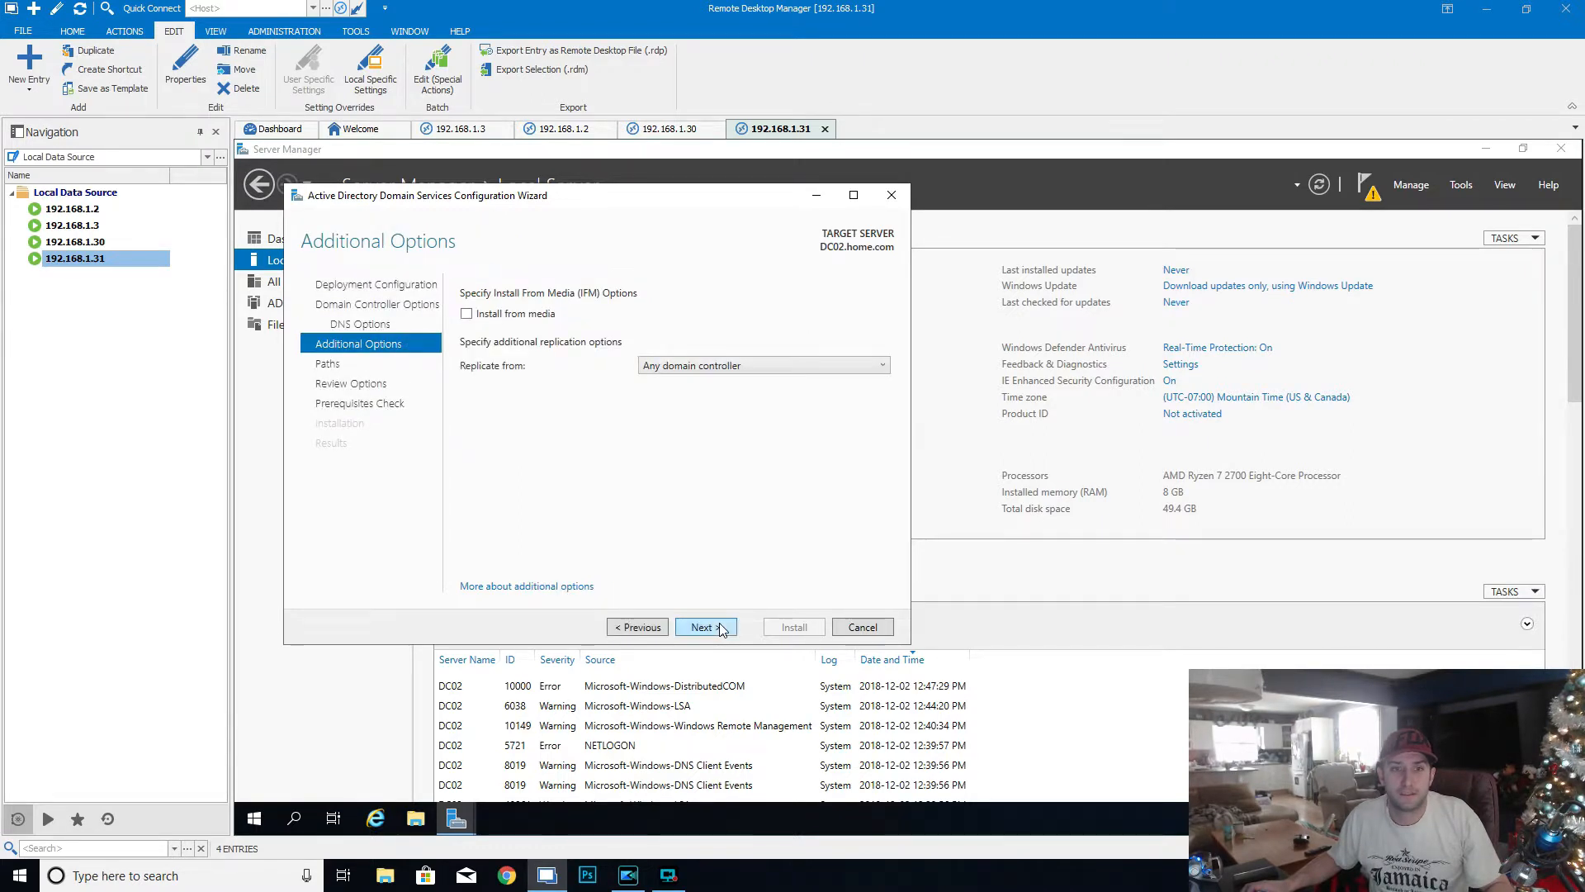
{"action": "left_click", "coordinate": [725, 367]}
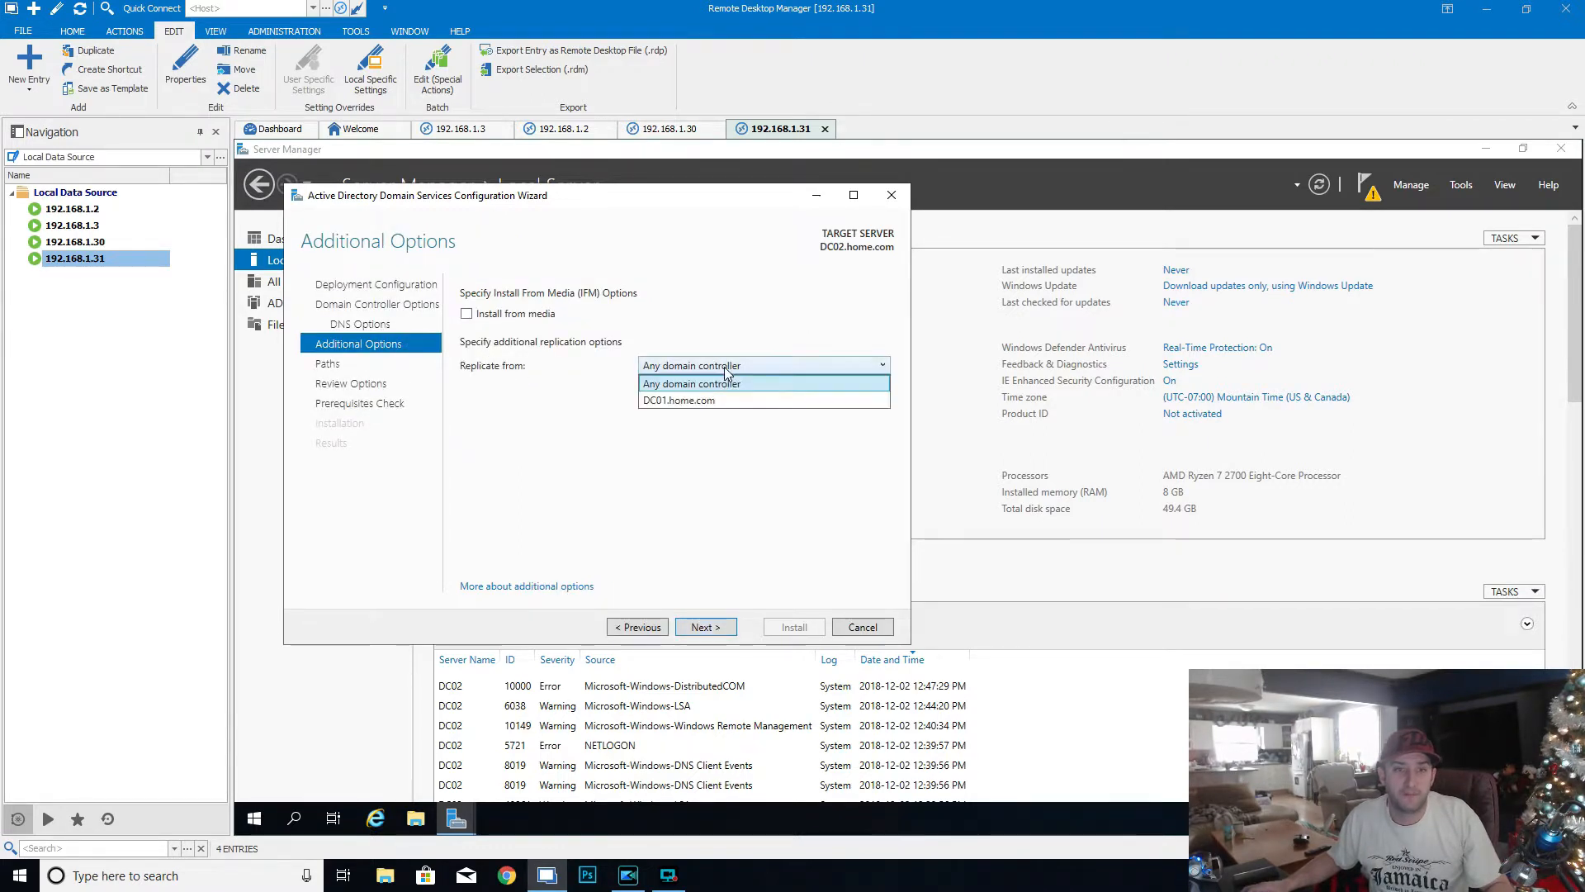
{"action": "left_click", "coordinate": [733, 384]}
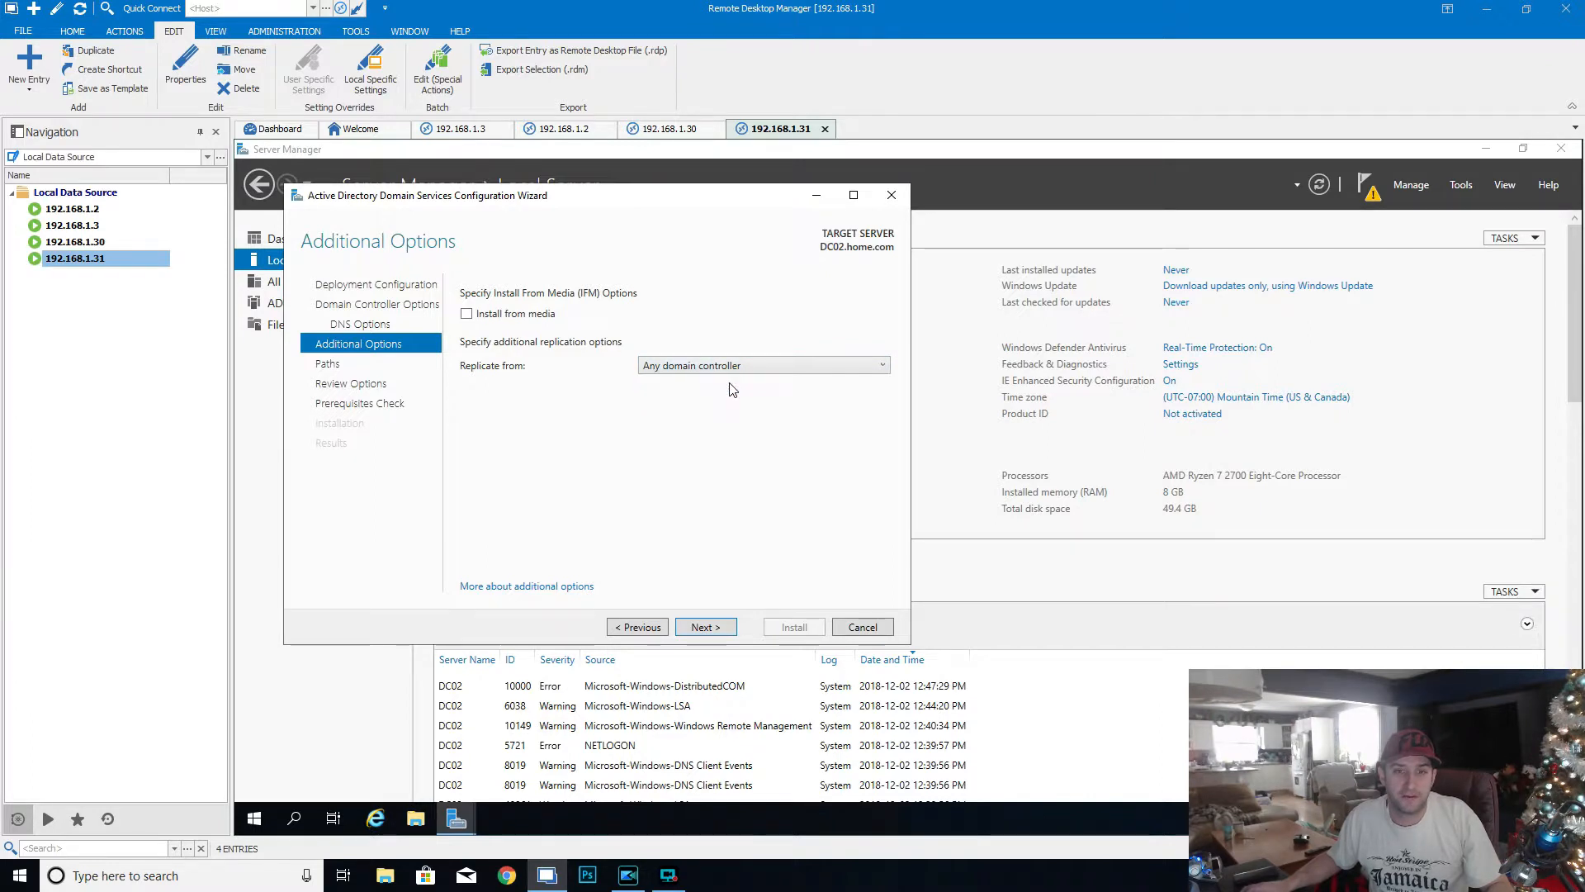
{"action": "left_click", "coordinate": [704, 628]}
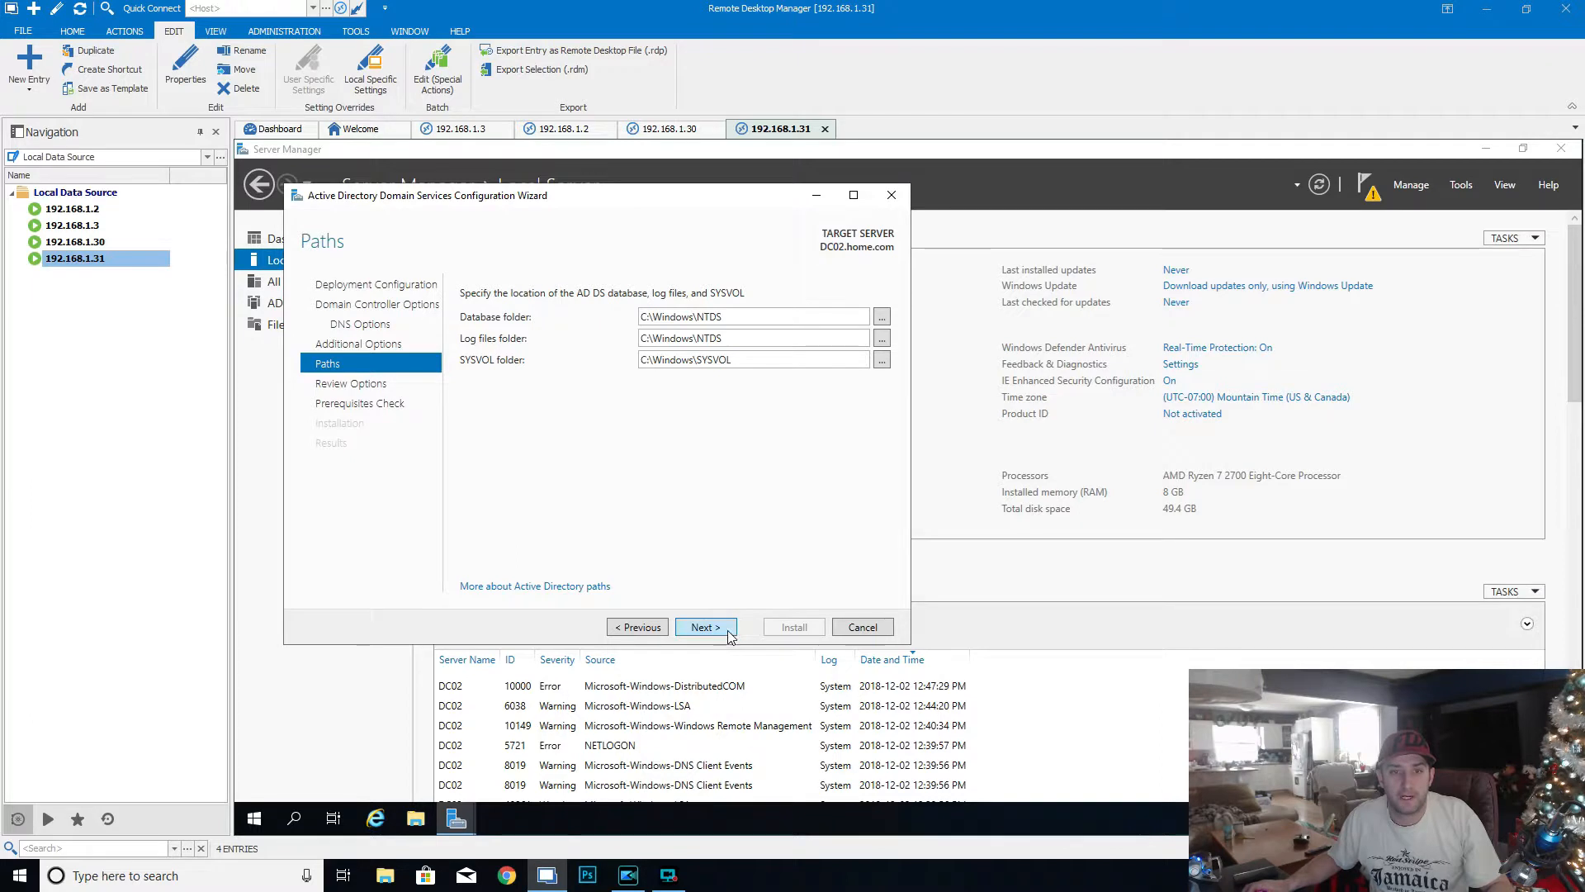
{"action": "left_click", "coordinate": [728, 631]}
{"action": "left_click", "coordinate": [728, 632]}
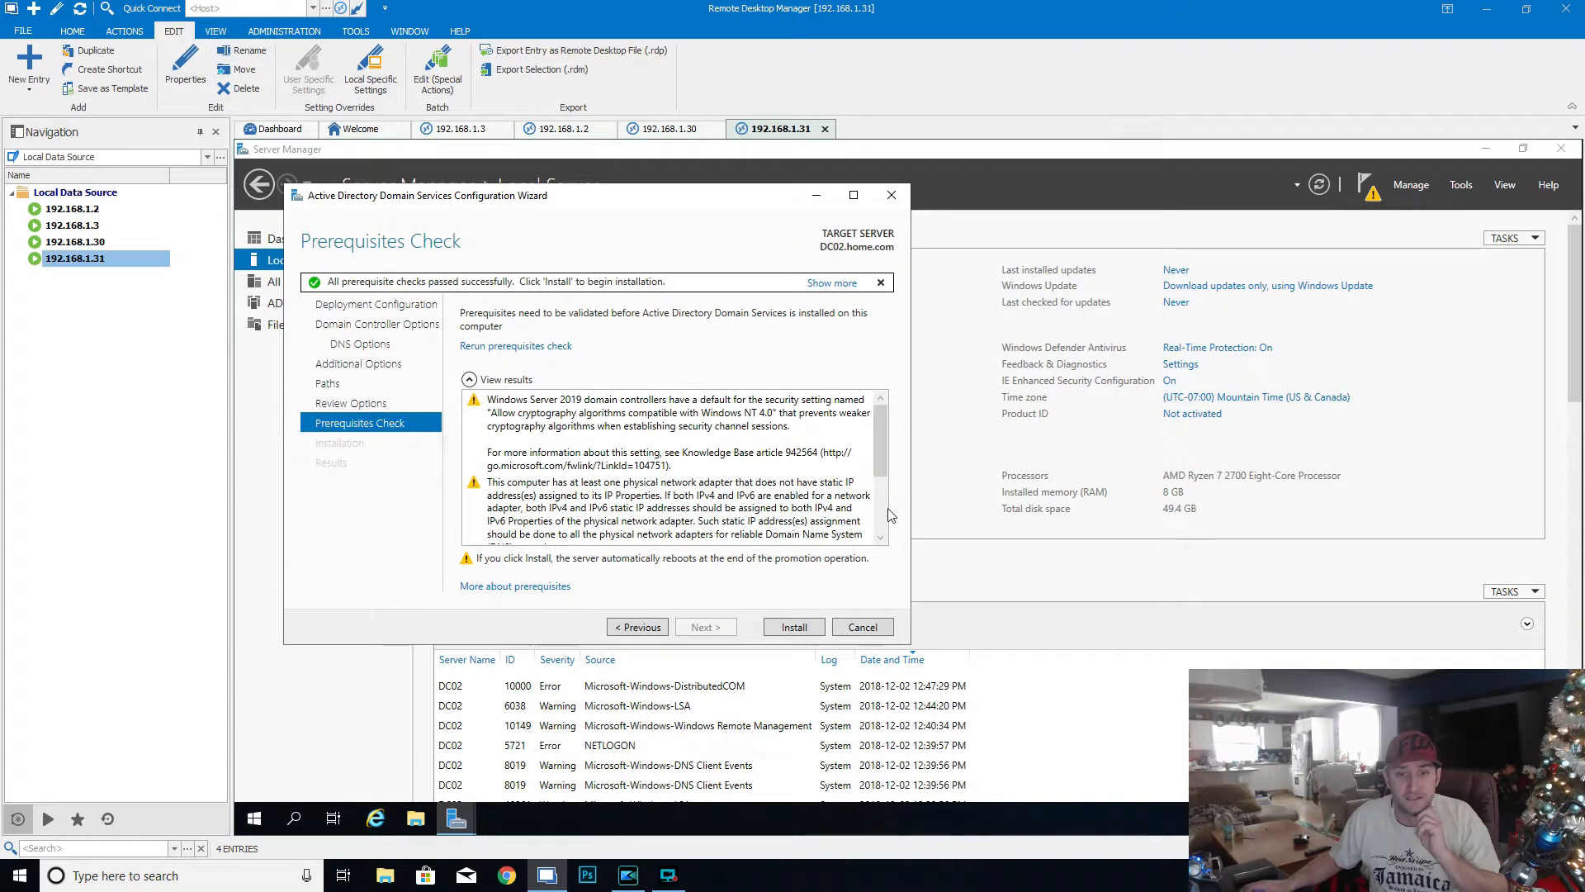
{"action": "left_click", "coordinate": [796, 627]}
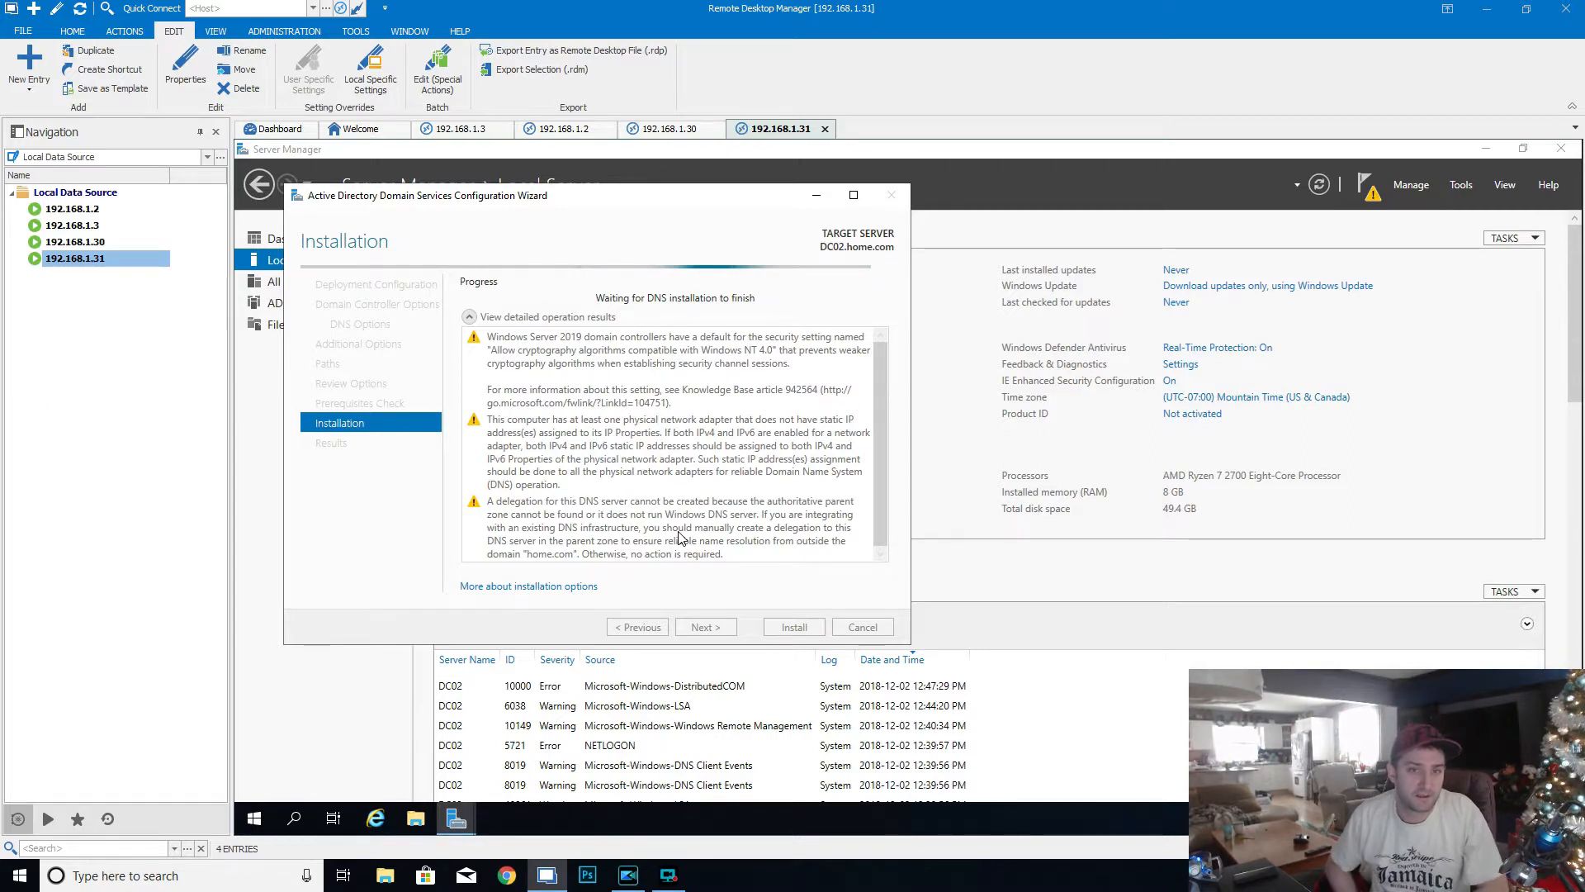
- In the 192.168.1.3 session, check DC02's virtual machine console by sending it Ctrl+Alt+Delete, and close the console window
{"action": "left_click", "coordinate": [475, 132]}
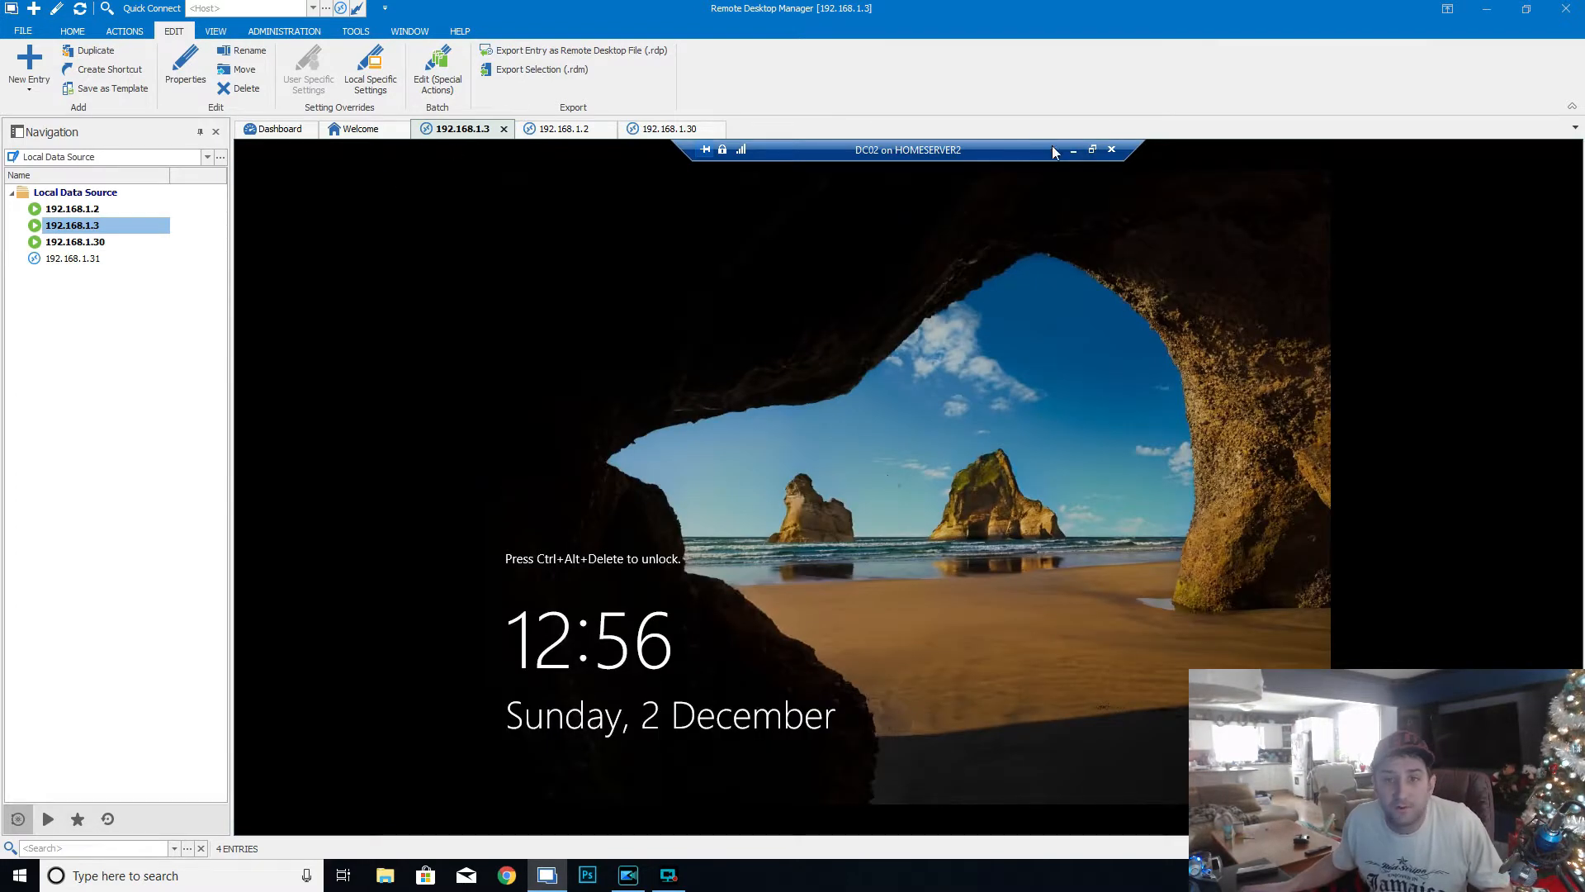
{"action": "left_click", "coordinate": [1091, 150]}
{"action": "left_click", "coordinate": [459, 188]}
{"action": "left_click", "coordinate": [475, 205]}
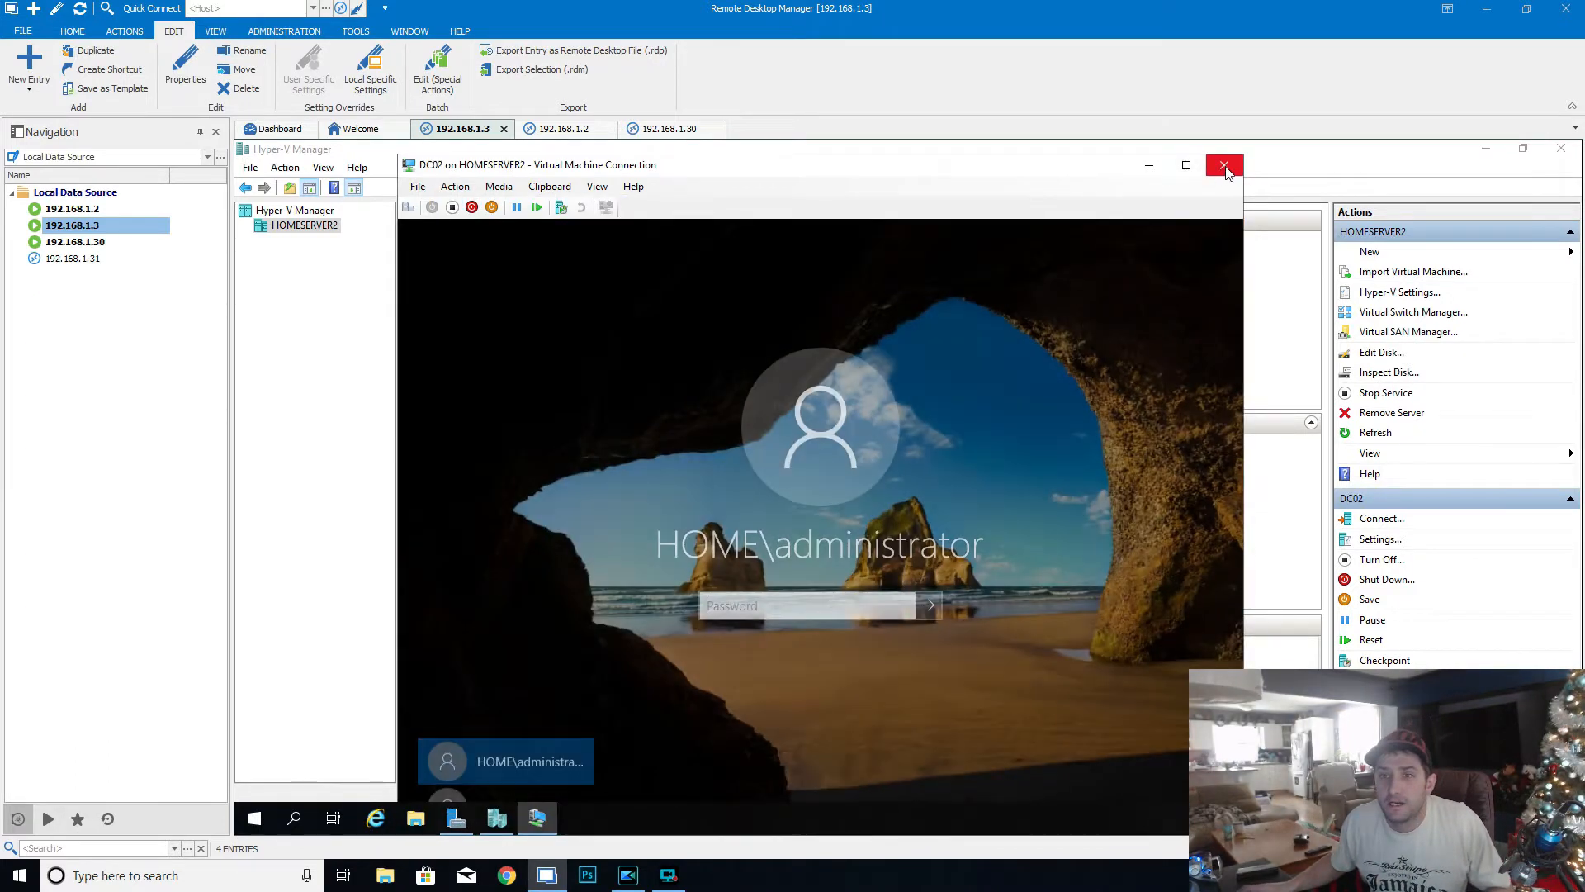
{"action": "left_click", "coordinate": [1224, 166]}
- Reconnect to the 192.168.1.31 session and dismiss the expired Windows build notice and the Windows Admin Center message
{"action": "double_click", "coordinate": [92, 259]}
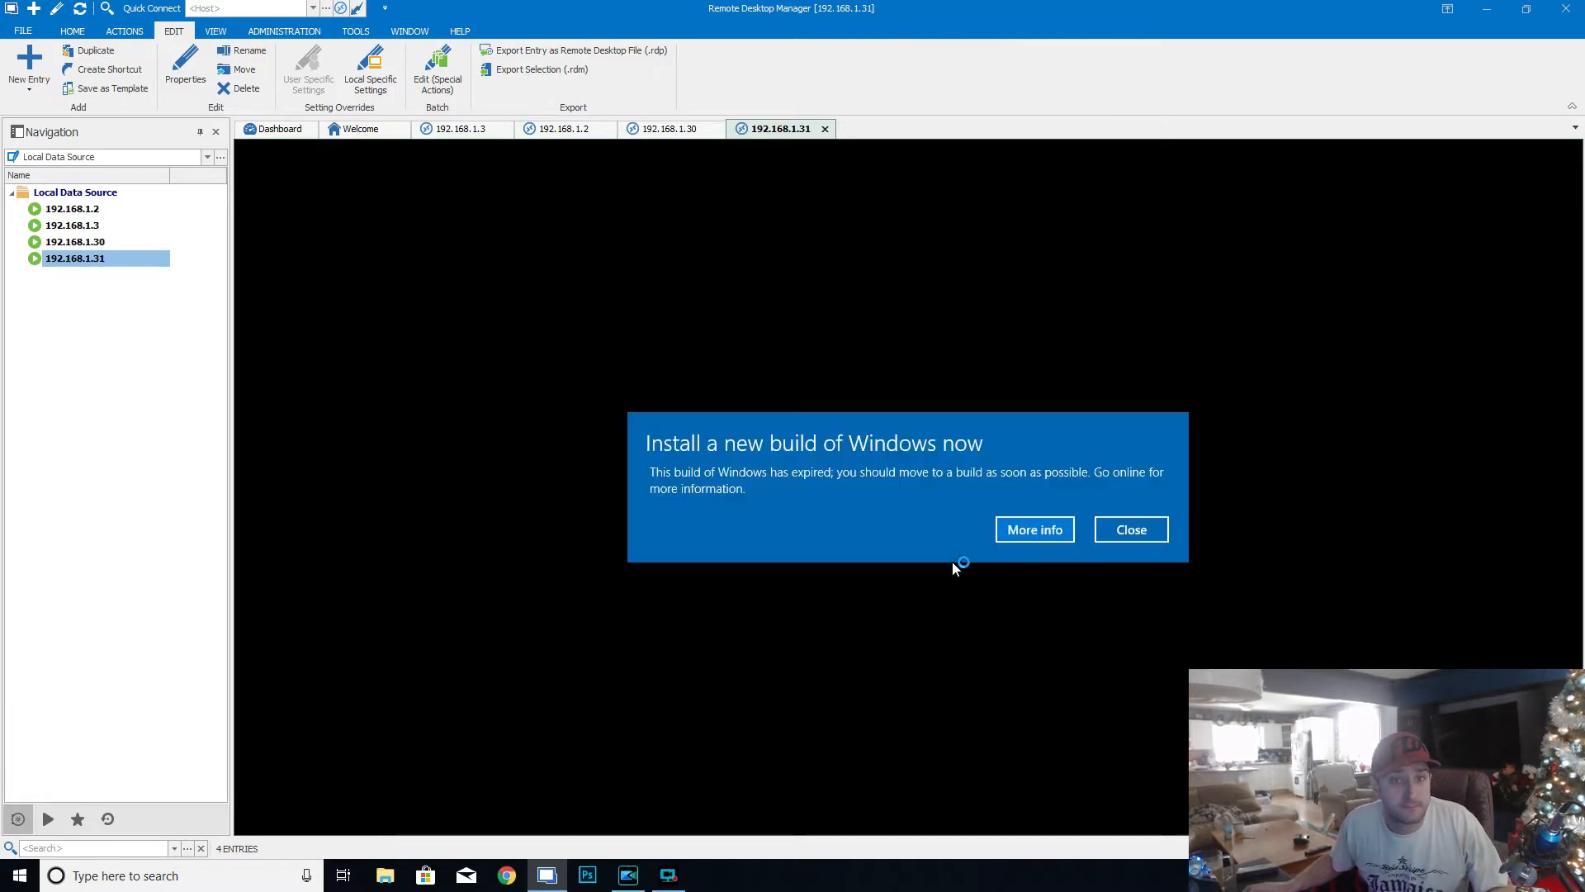
{"action": "left_click", "coordinate": [1123, 531]}
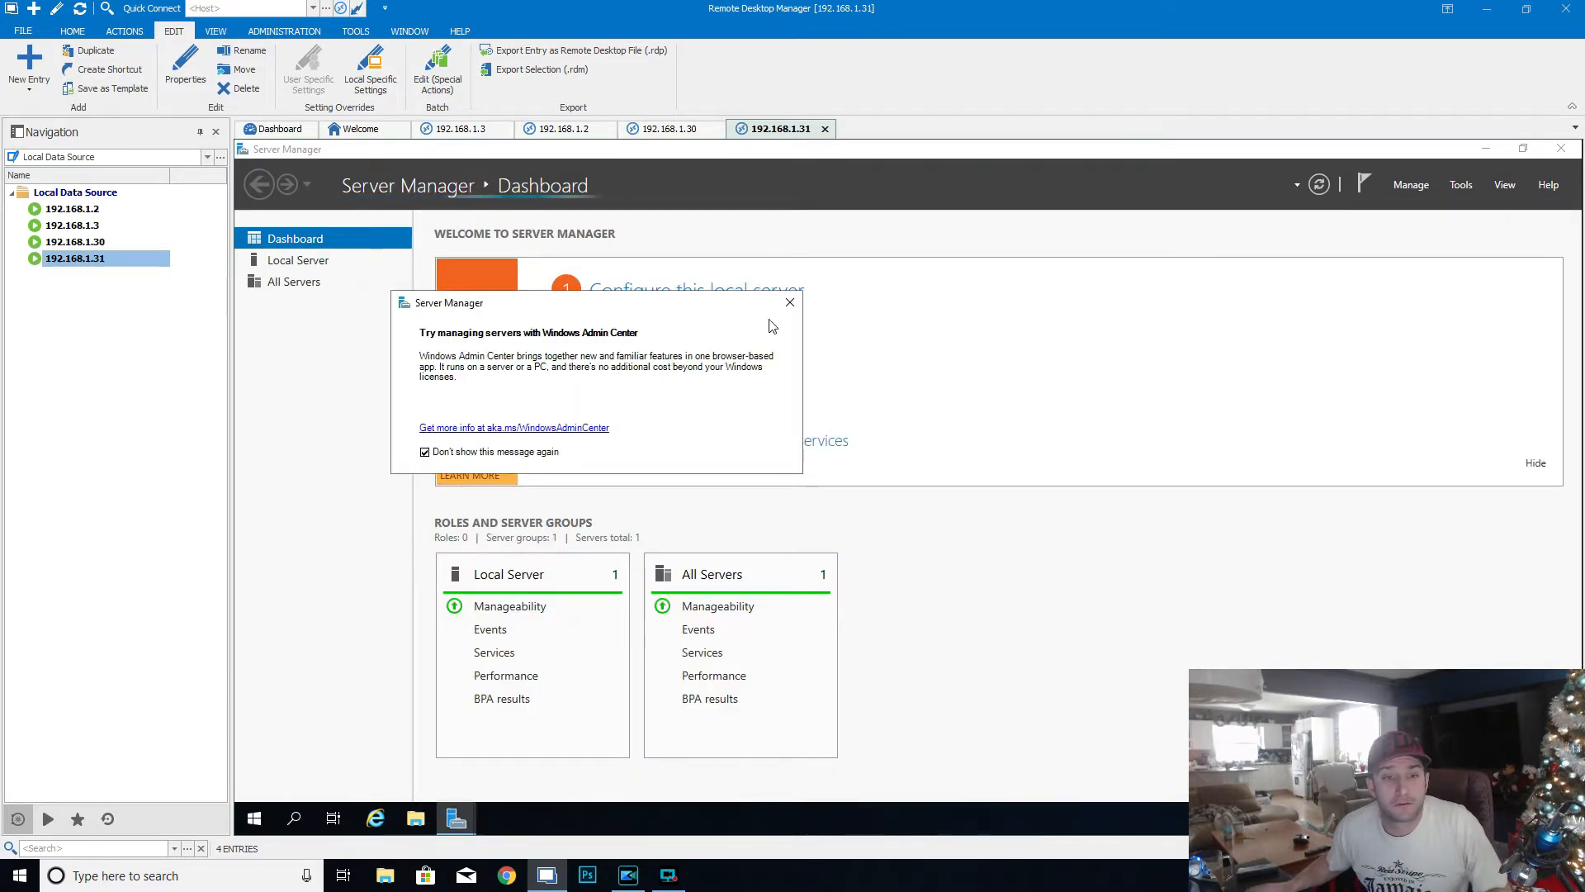
{"action": "left_click", "coordinate": [790, 303]}
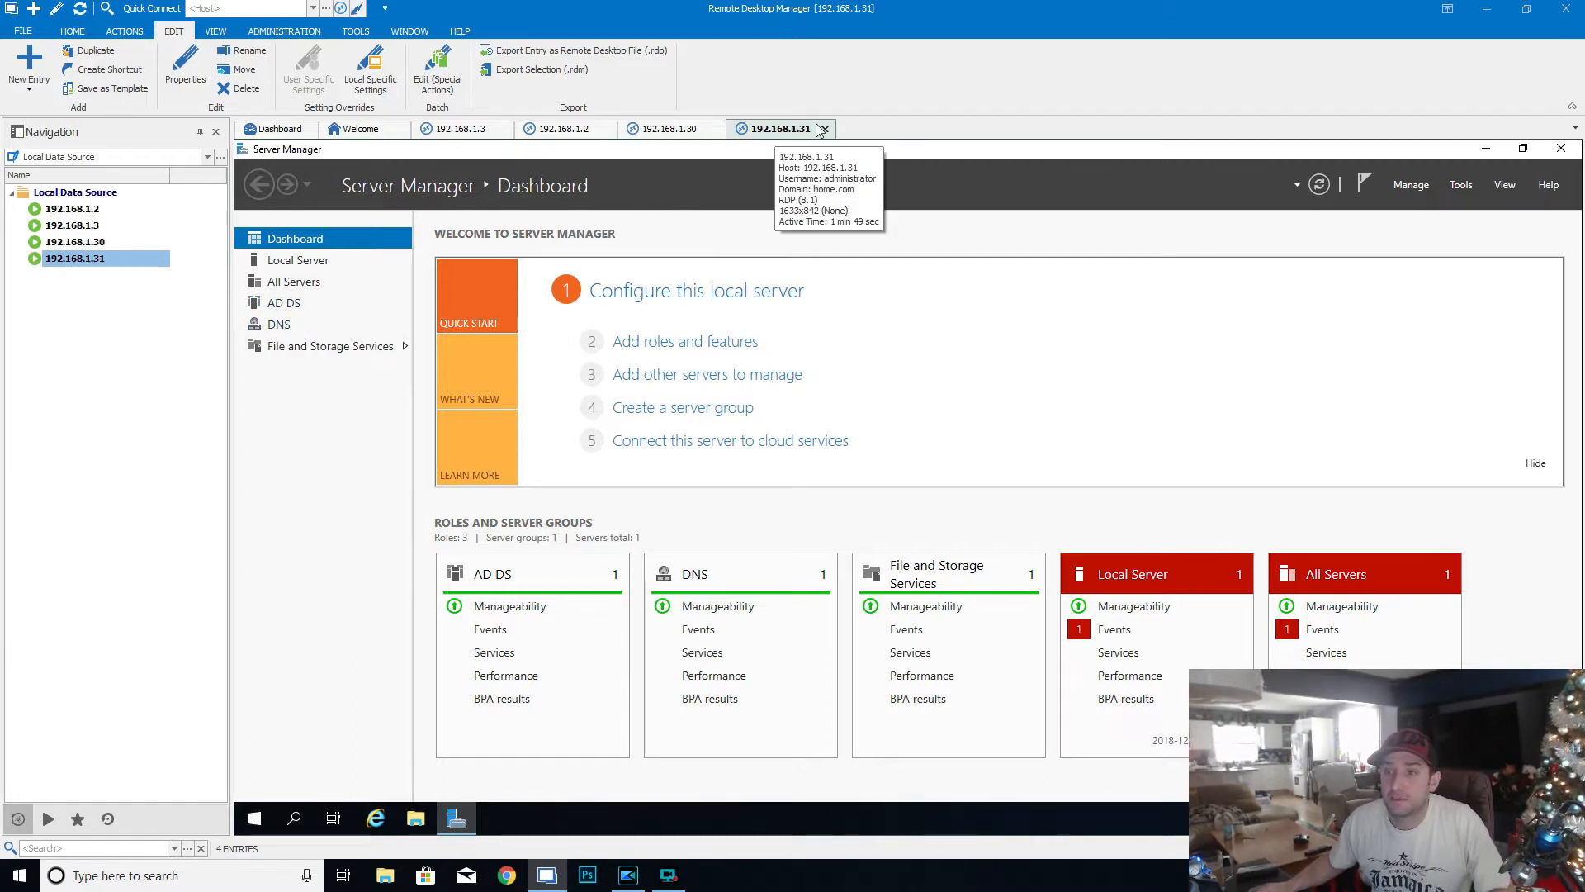
- Start adding roles and features with a role-based installation on DC02.home.com and proceed to the server roles
{"action": "left_click", "coordinate": [1415, 187]}
{"action": "left_click", "coordinate": [1424, 207]}
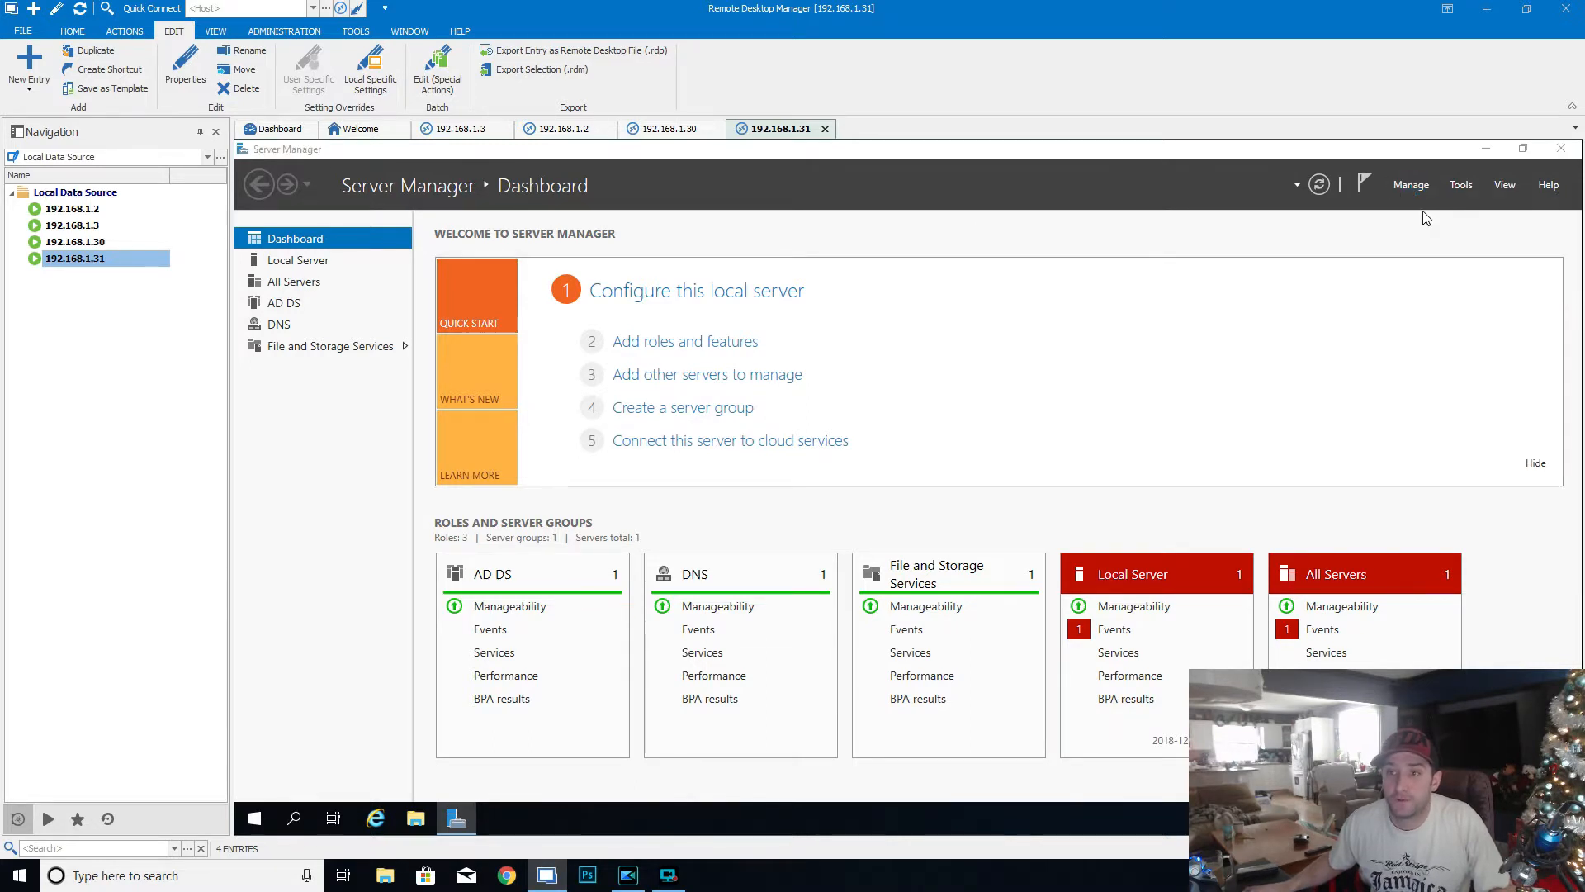
{"action": "left_click", "coordinate": [788, 673]}
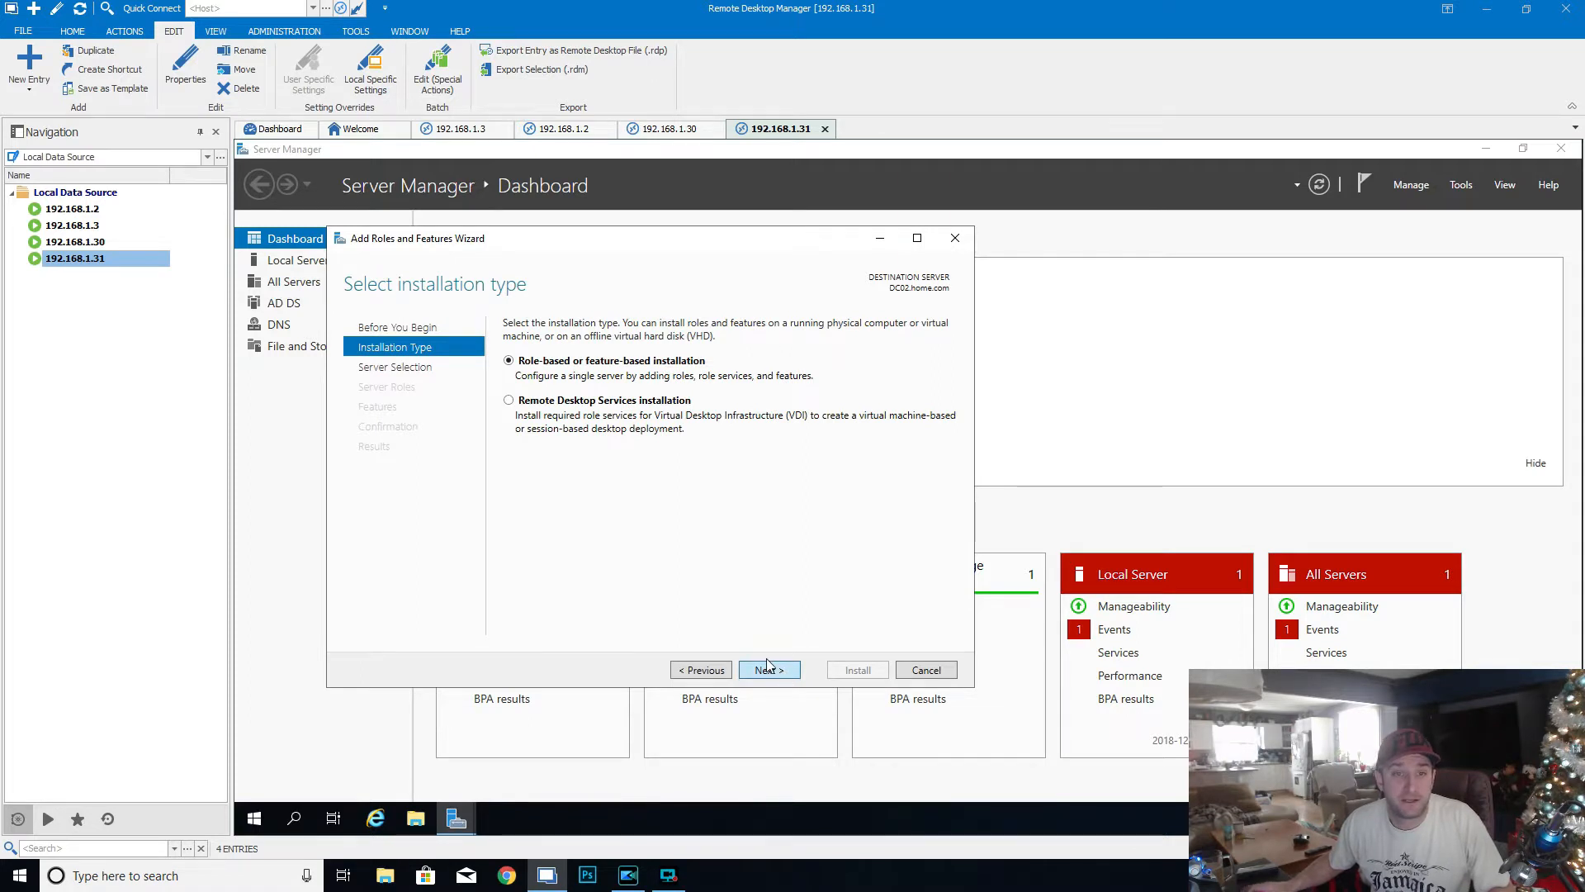
{"action": "left_click", "coordinate": [769, 666]}
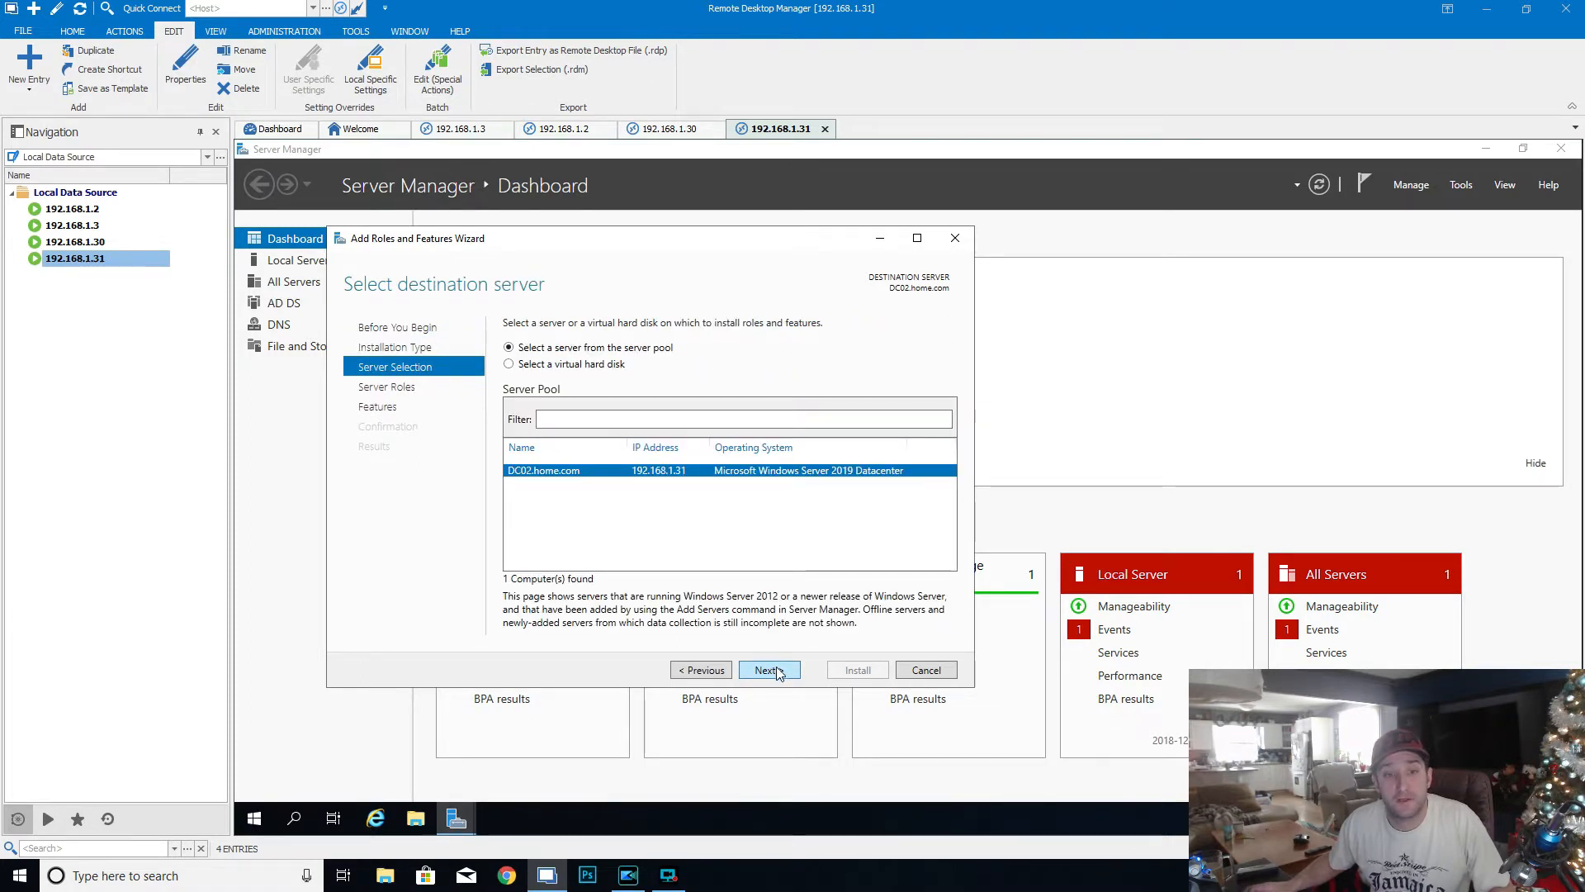
{"action": "left_click", "coordinate": [774, 670]}
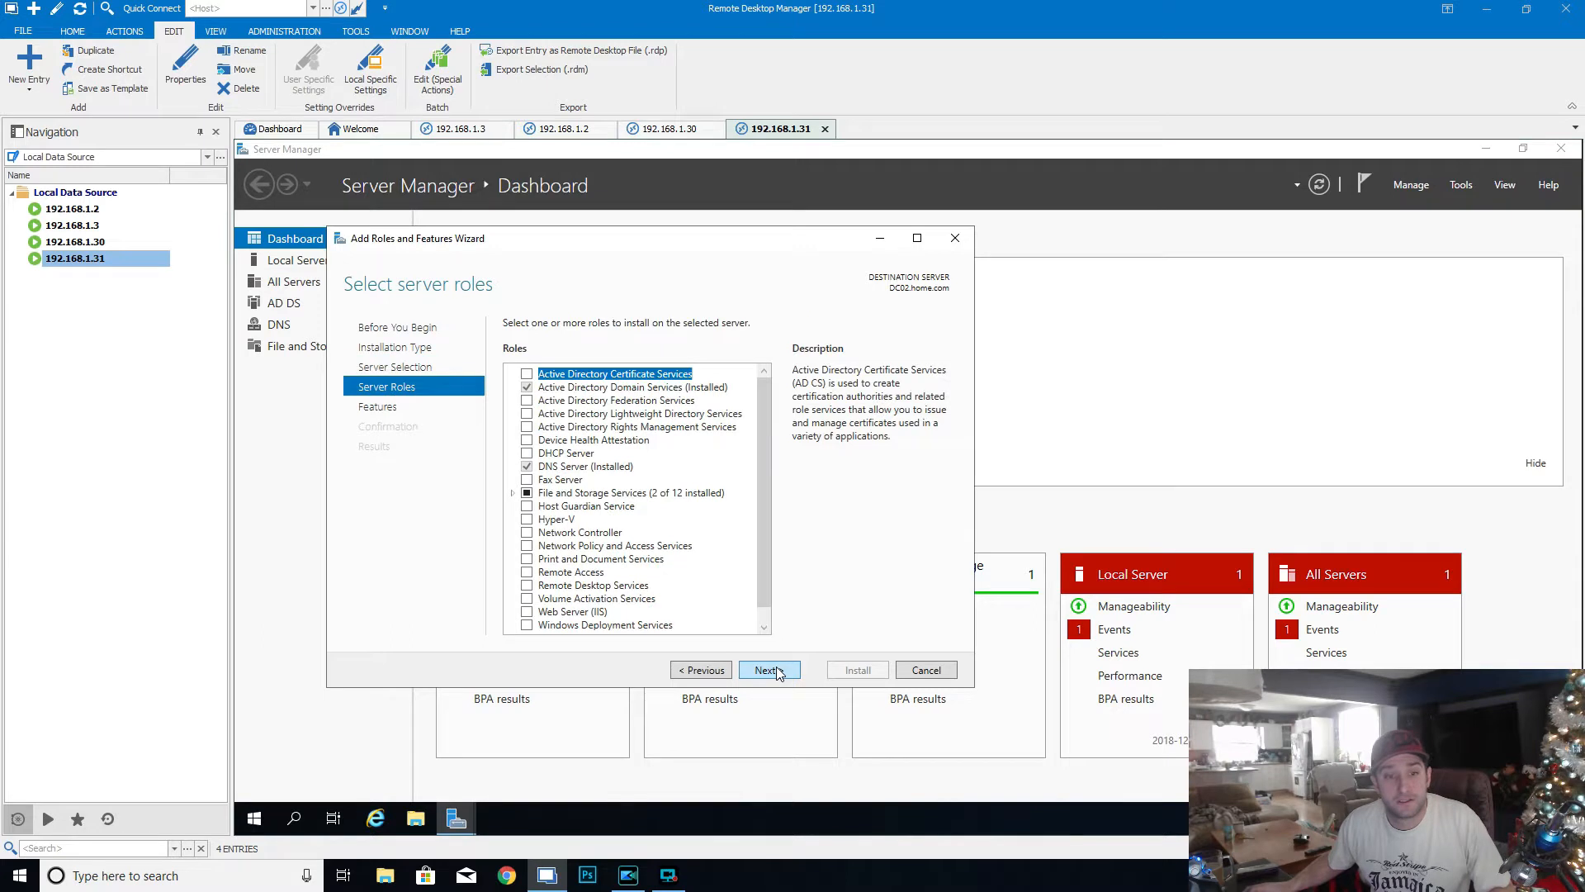
- Select the DHCP Server role with its required features, accept the static IP warning, and continue to the installation confirmation
{"action": "left_click", "coordinate": [528, 452]}
{"action": "left_click", "coordinate": [698, 593]}
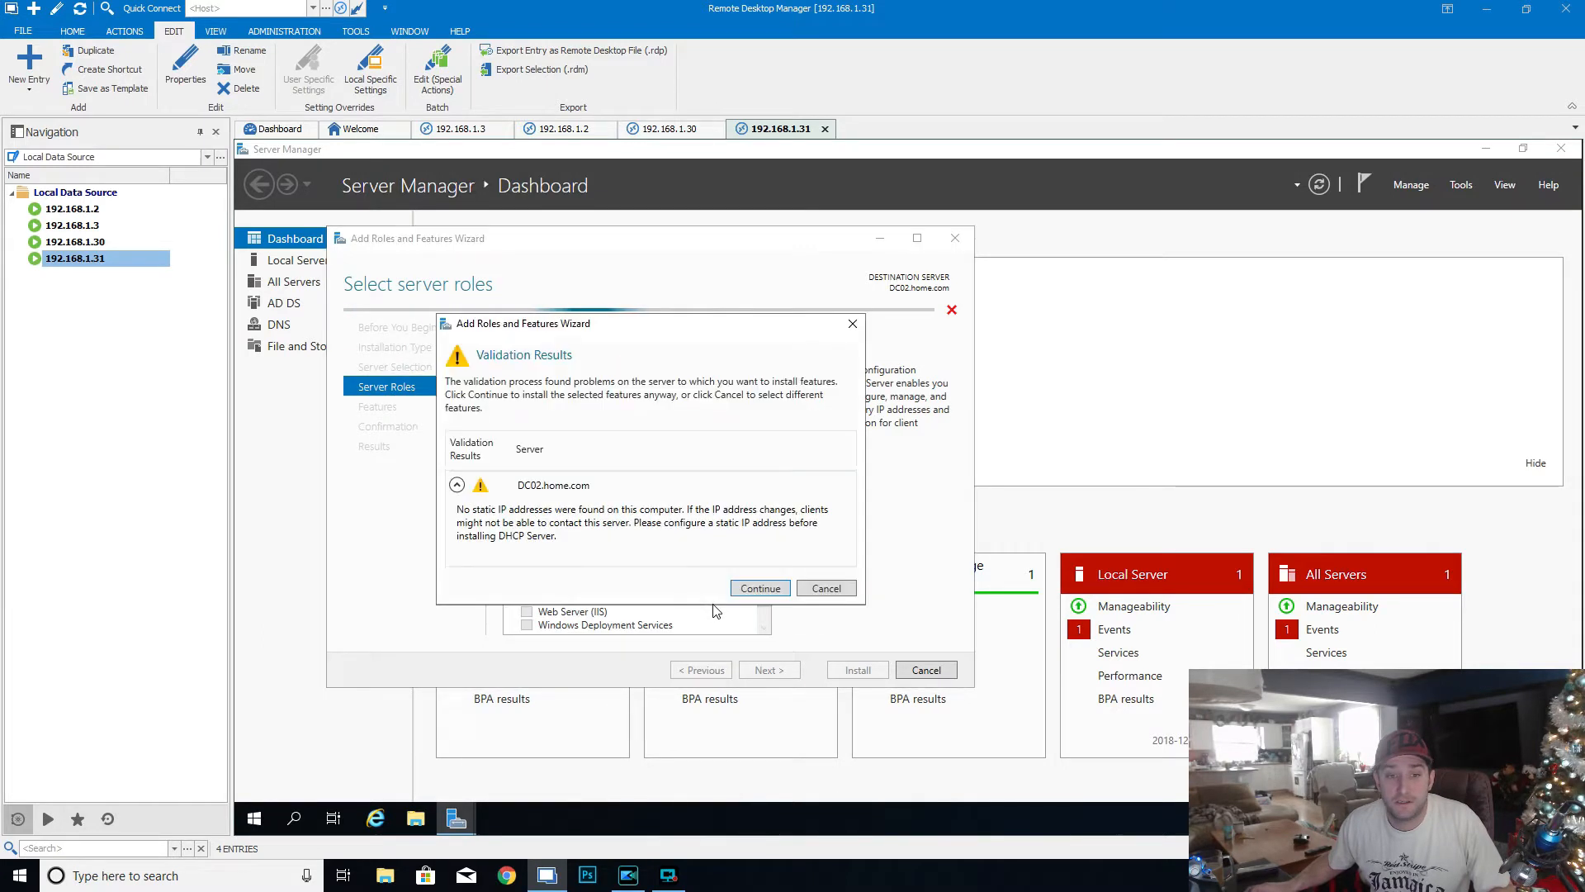
{"action": "left_click", "coordinate": [760, 587]}
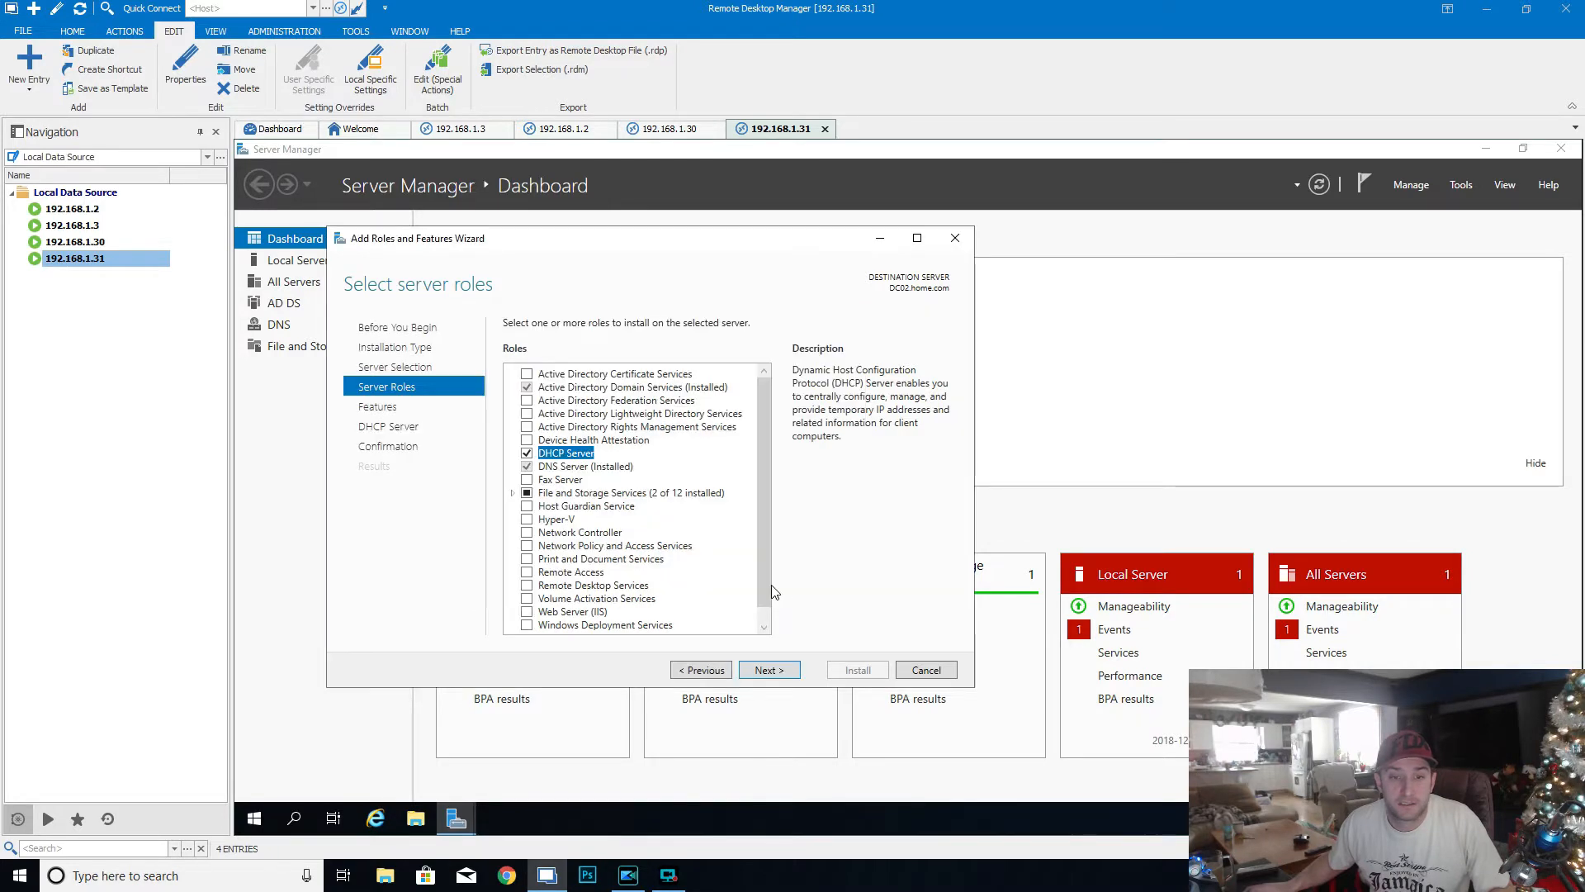
{"action": "left_click", "coordinate": [784, 673]}
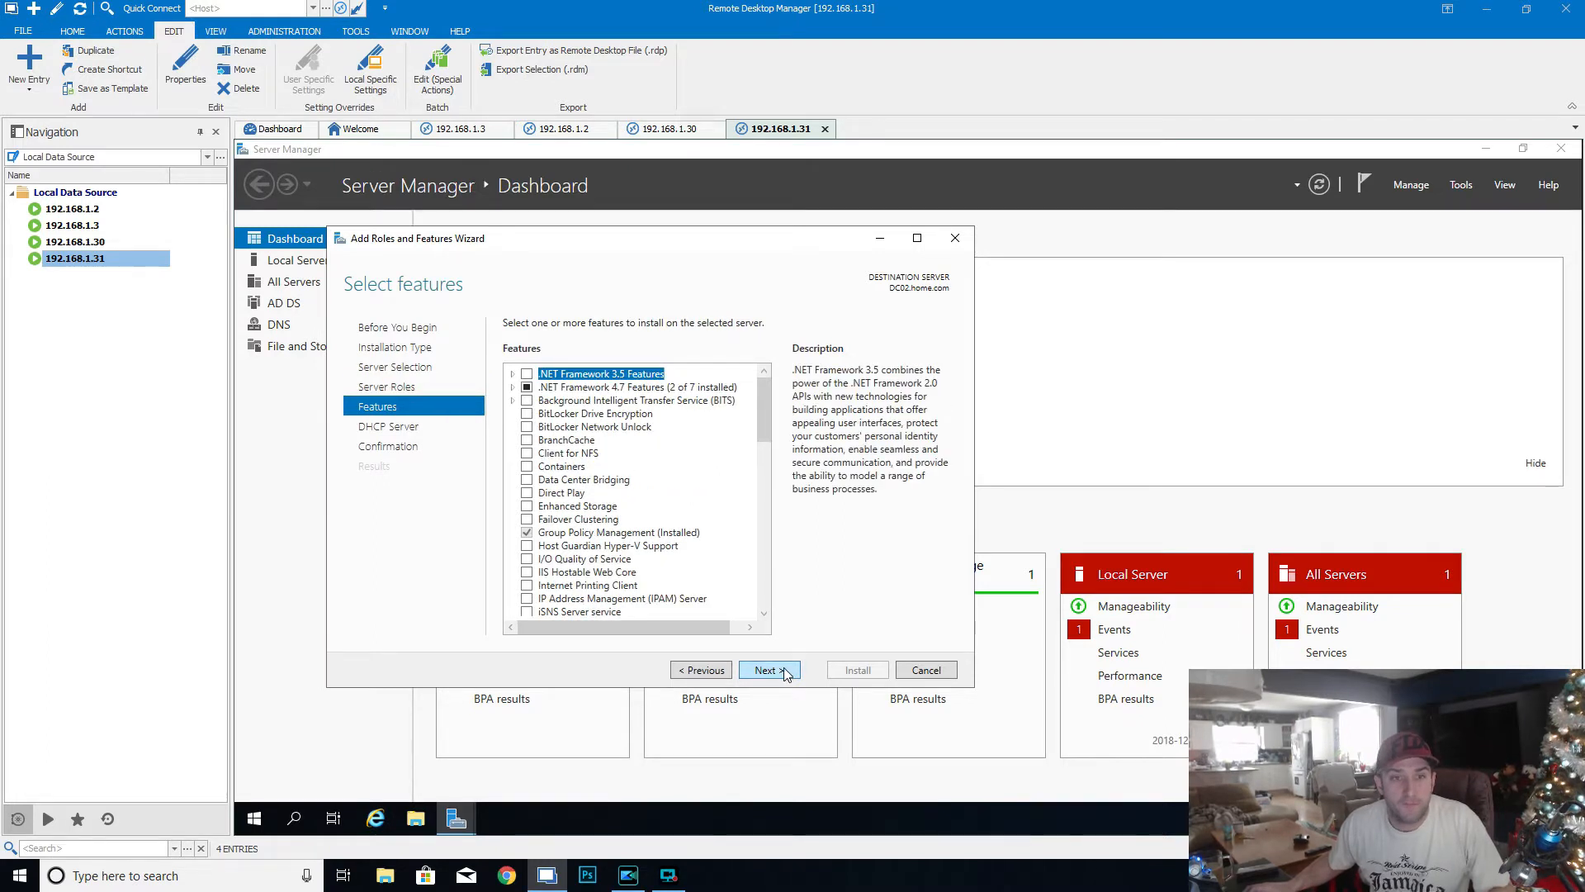
{"action": "left_click", "coordinate": [785, 672]}
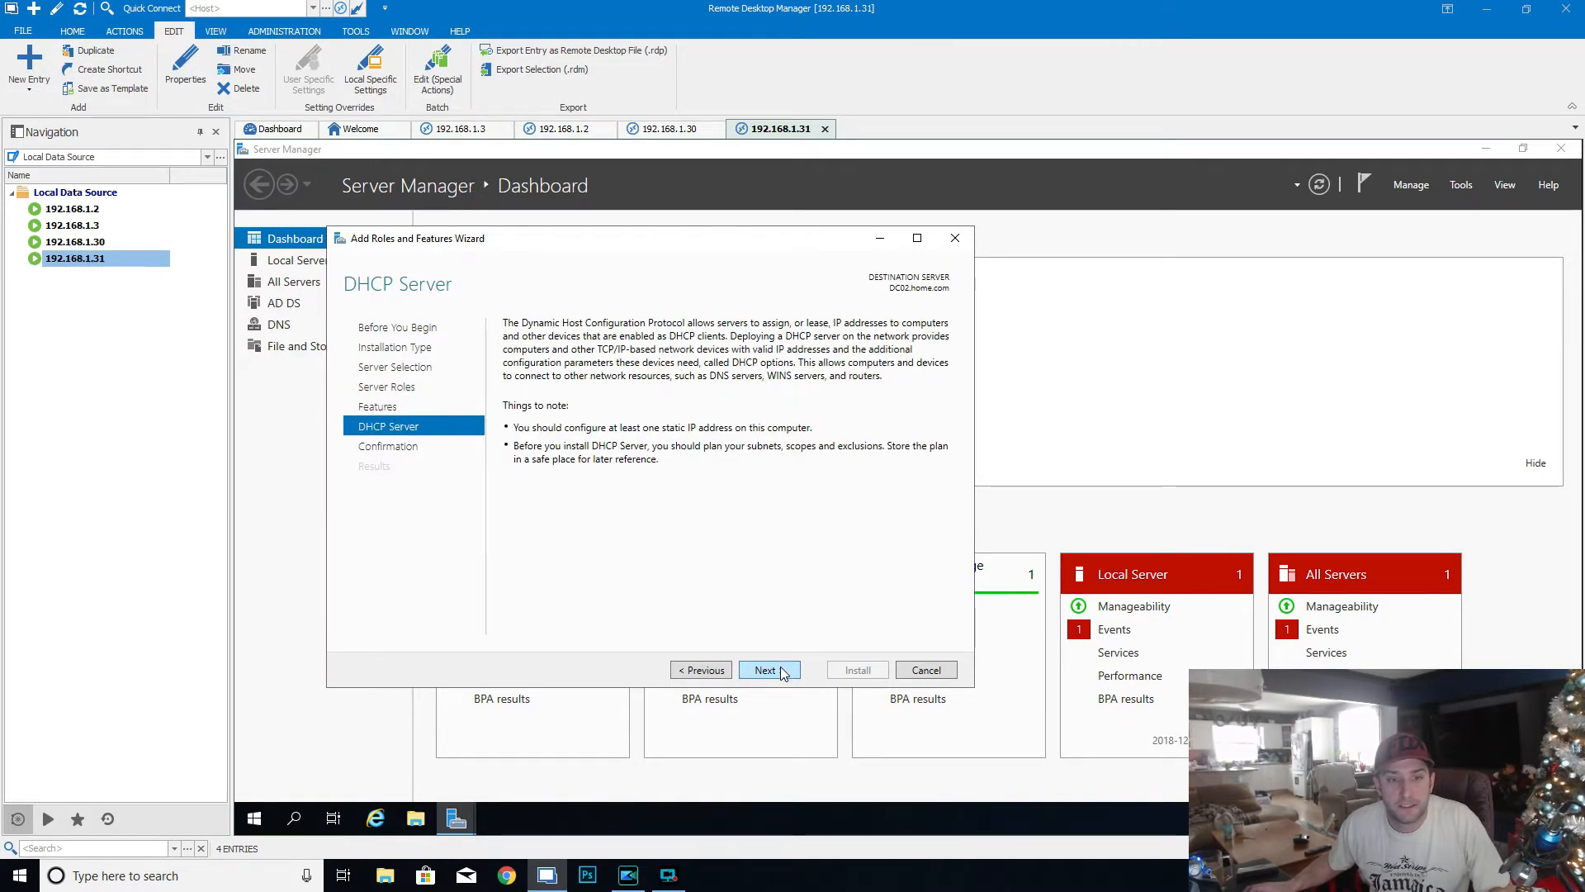
{"action": "left_click", "coordinate": [784, 672]}
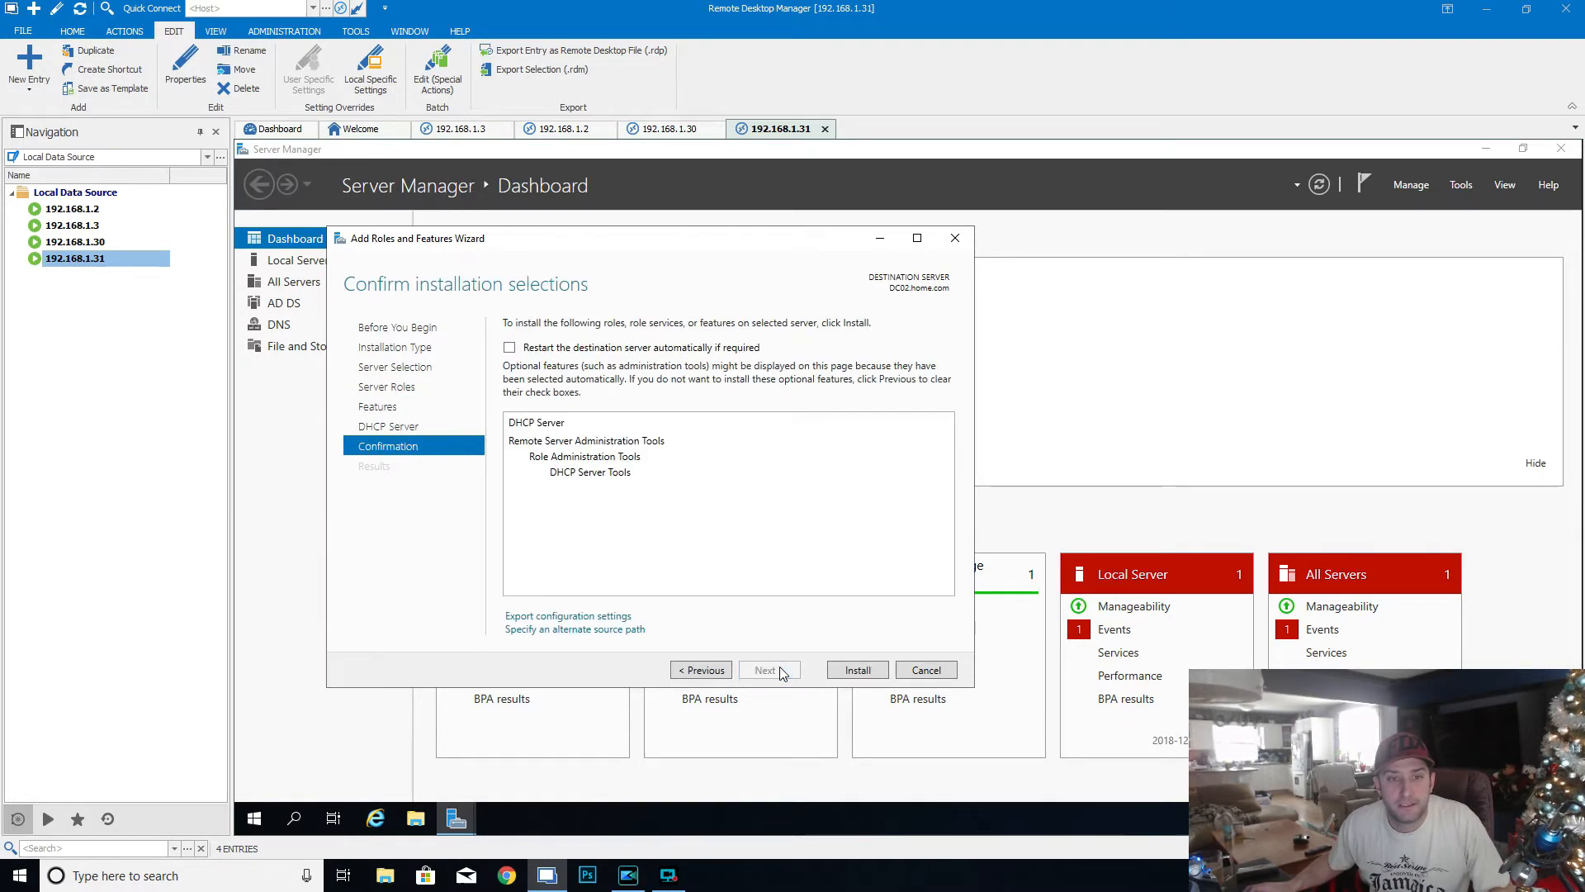
- Allow automatic restart of DC02 if required and start installing the DHCP Server role
{"action": "left_click", "coordinate": [510, 350]}
{"action": "left_click", "coordinate": [966, 538]}
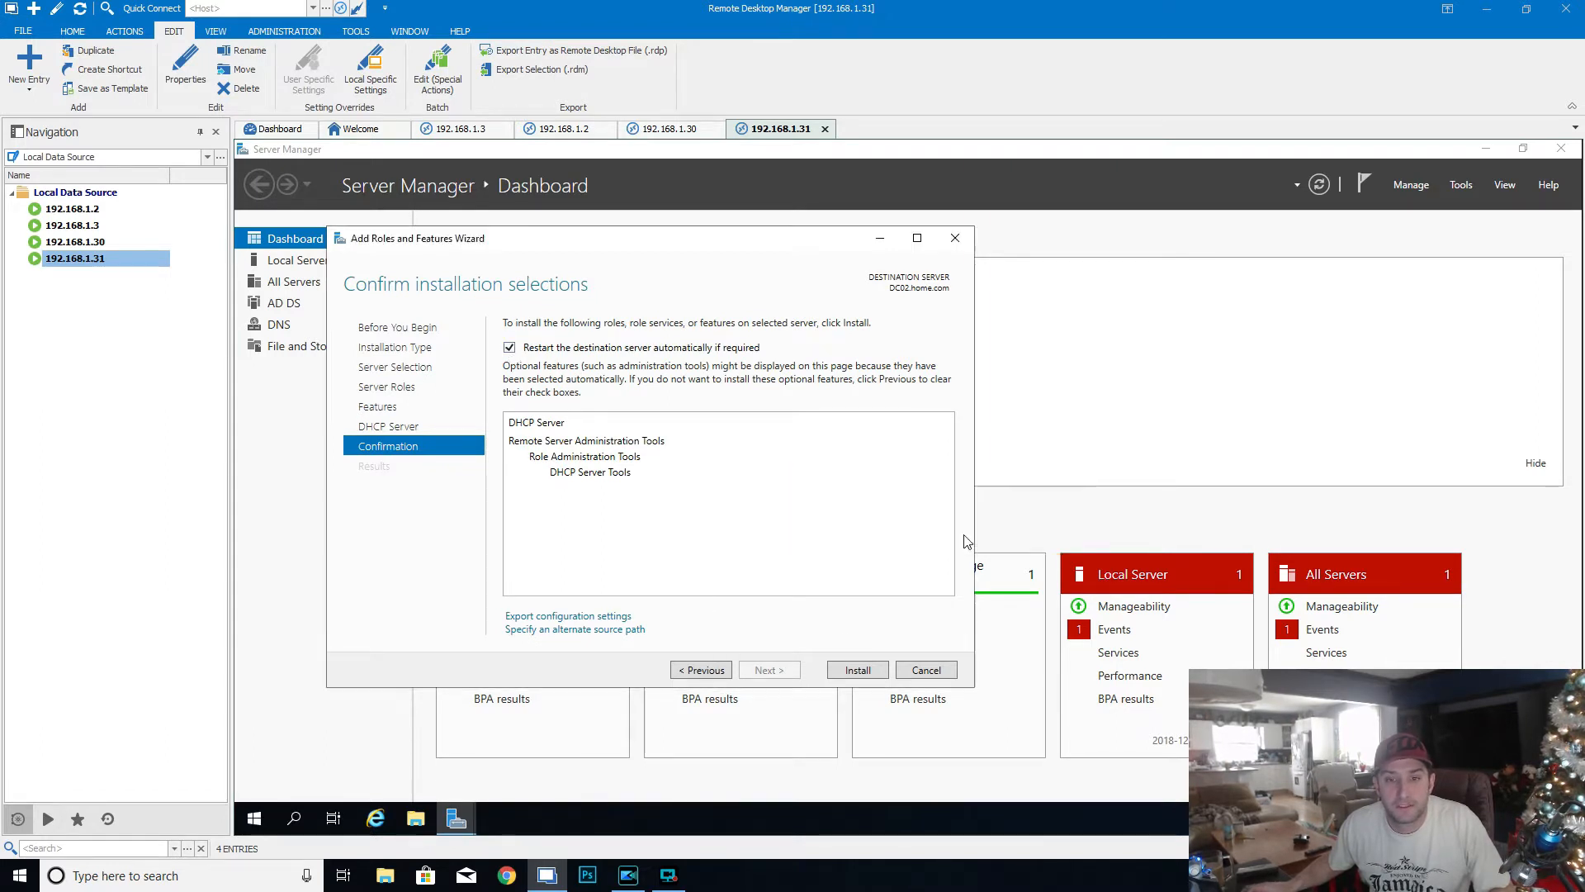
{"action": "left_click", "coordinate": [858, 671]}
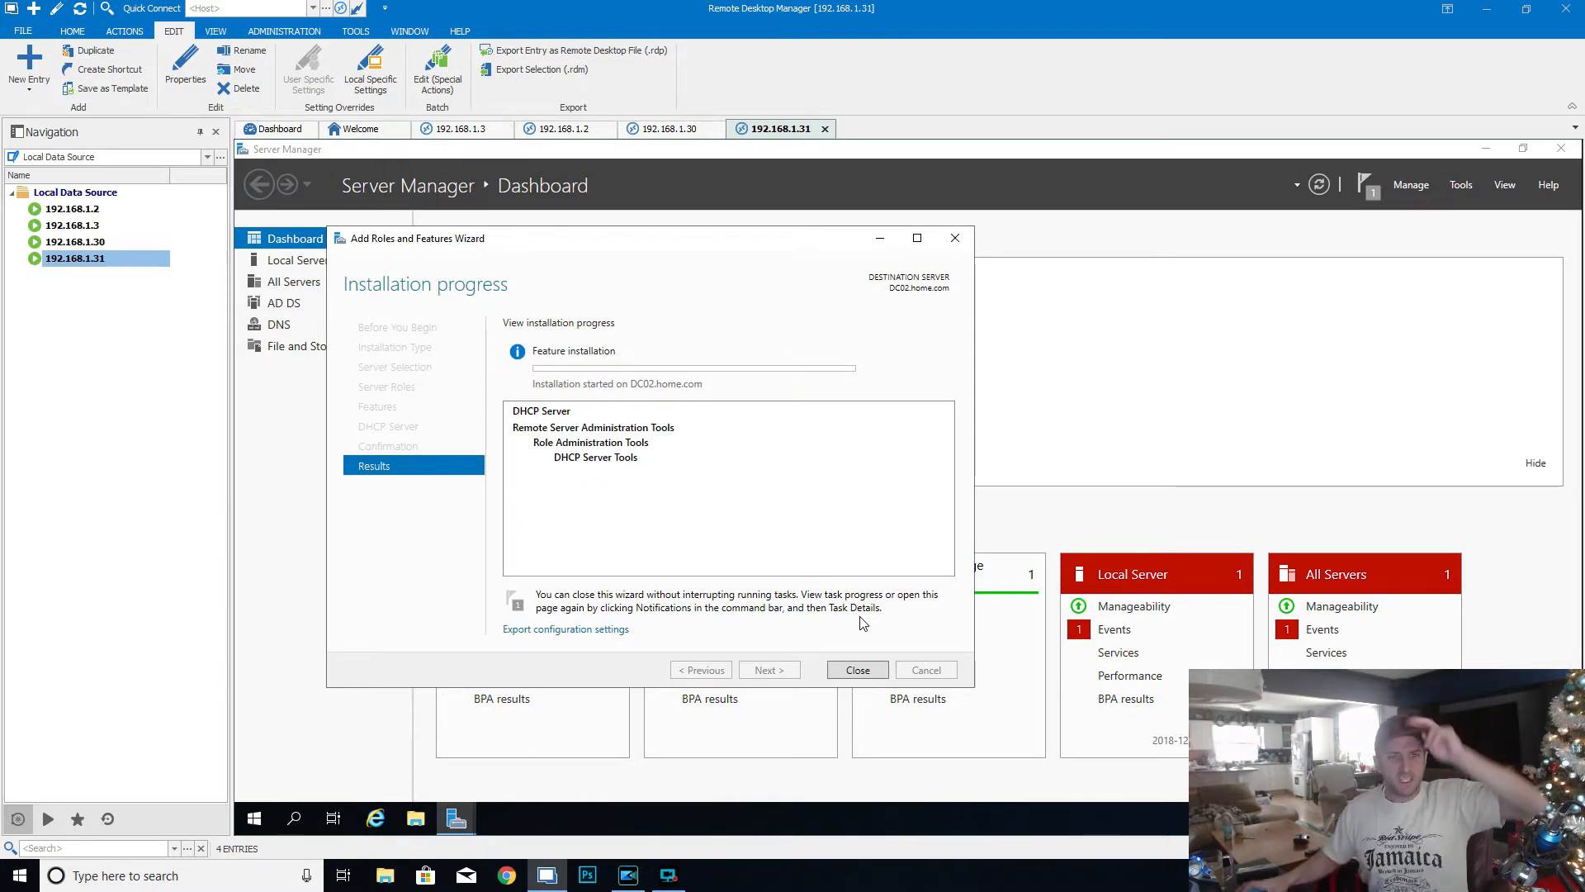
- In the 192.168.1.2 session, change HomeServer1's membership from workgroup to the domain home.com and submit the change
{"action": "left_click", "coordinate": [561, 130]}
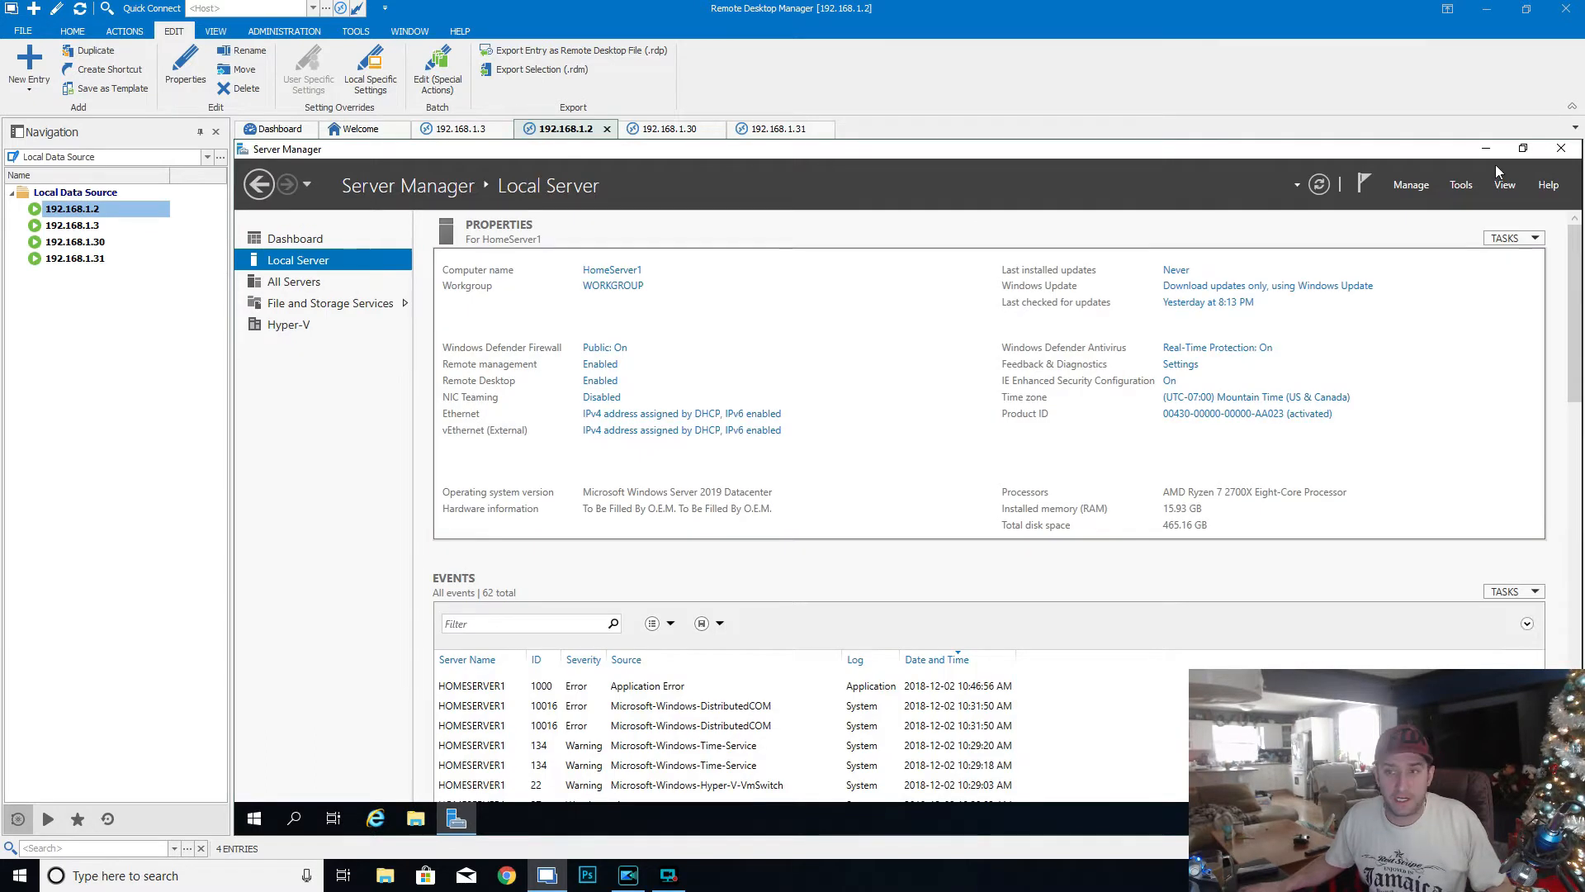
{"action": "left_click", "coordinate": [611, 286]}
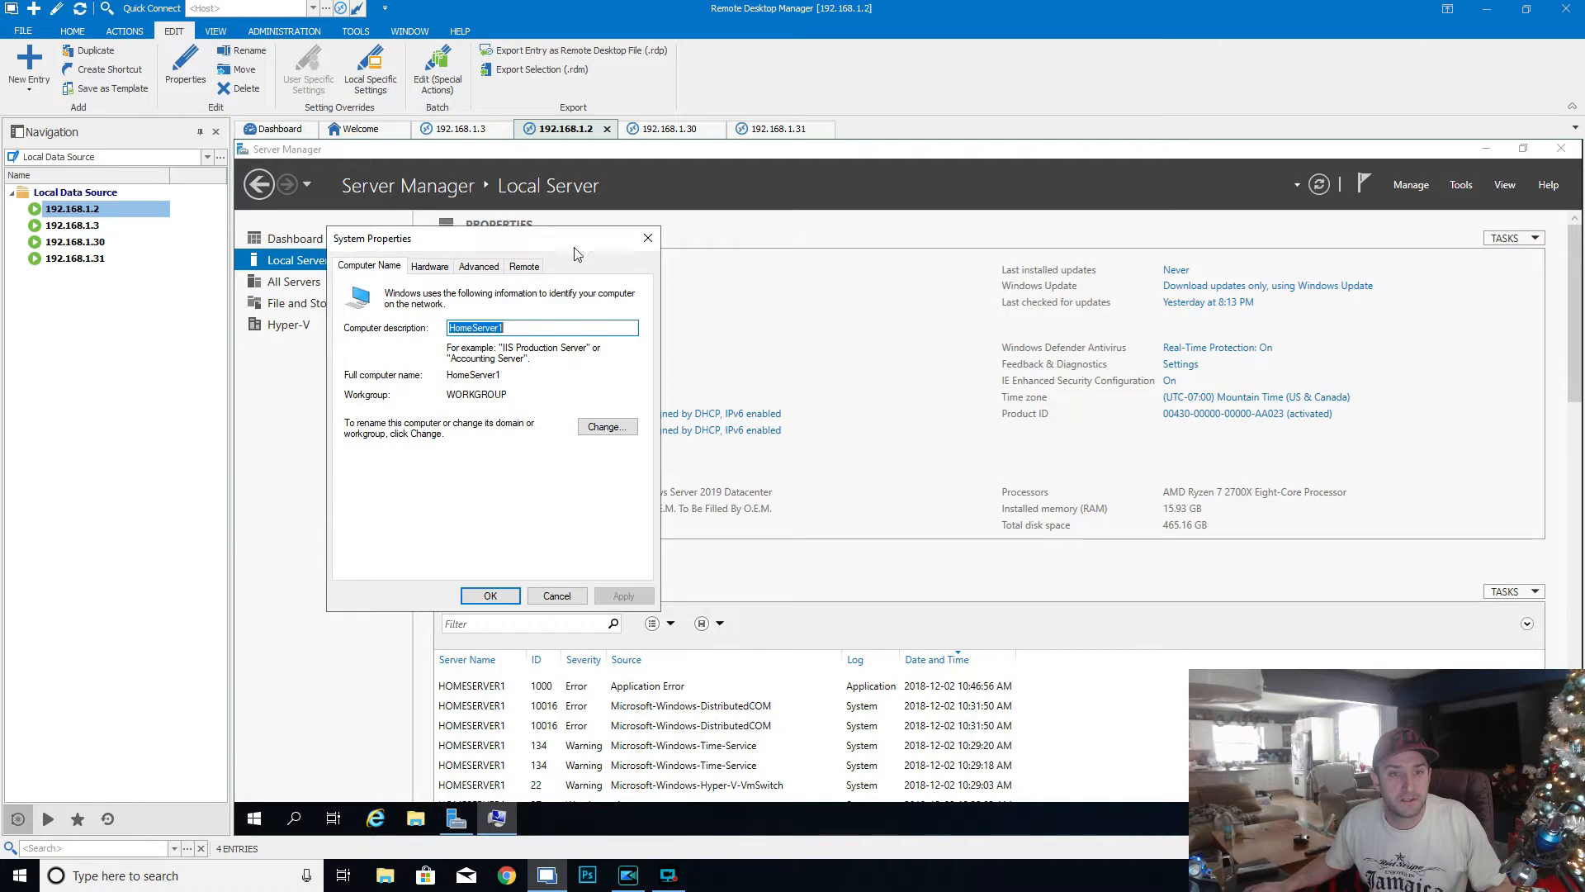
{"action": "left_click_drag", "start_coordinate": [570, 246], "coordinate": [892, 315]}
{"action": "left_click", "coordinate": [928, 495]}
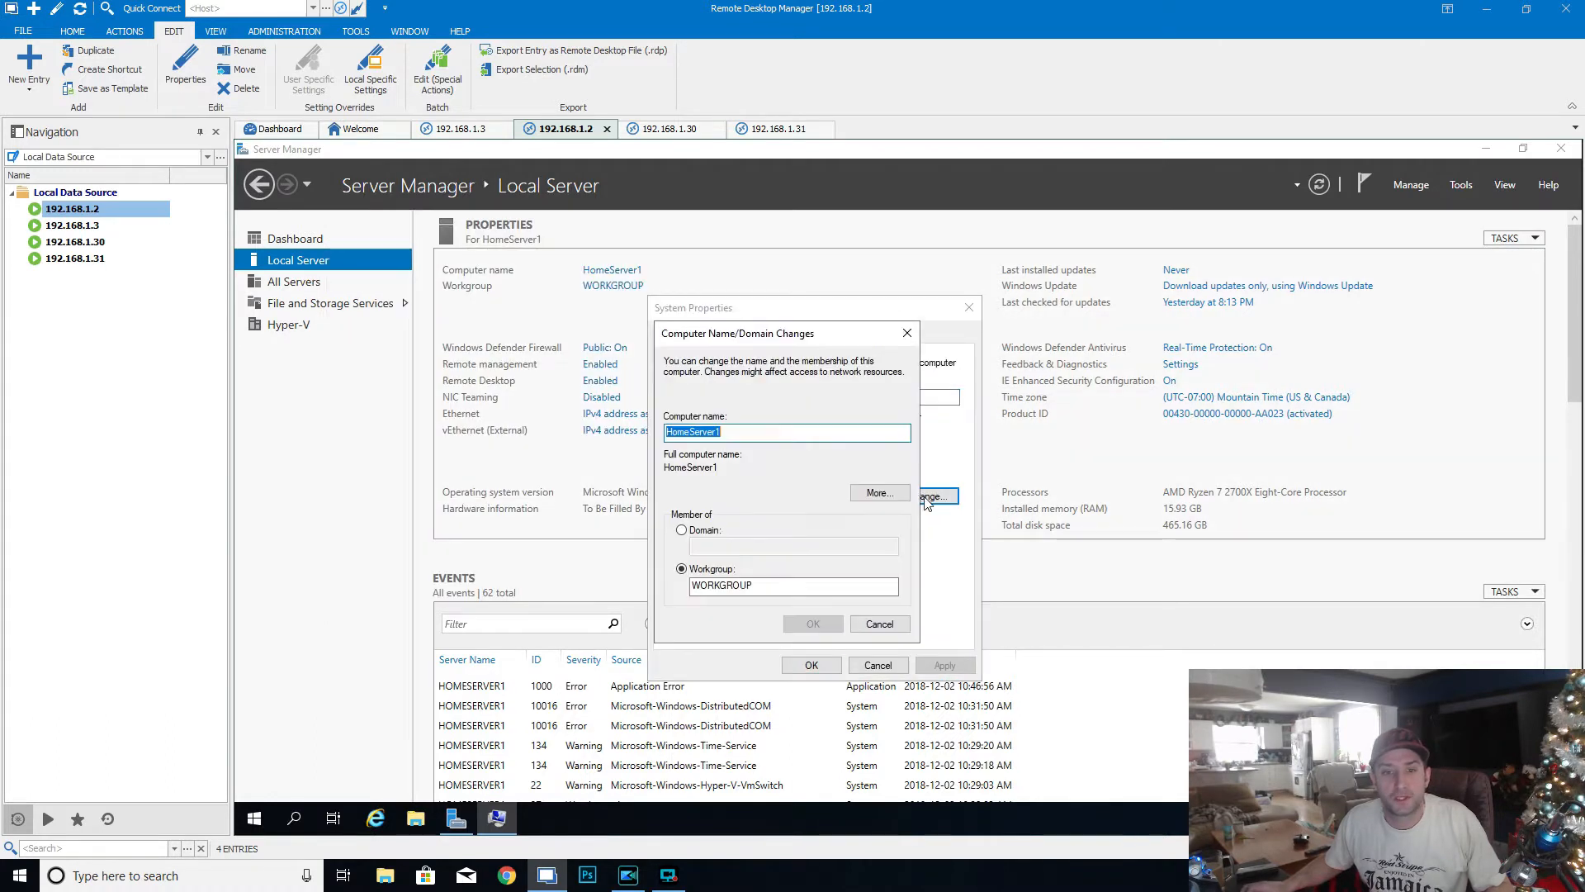
{"action": "left_click", "coordinate": [703, 531]}
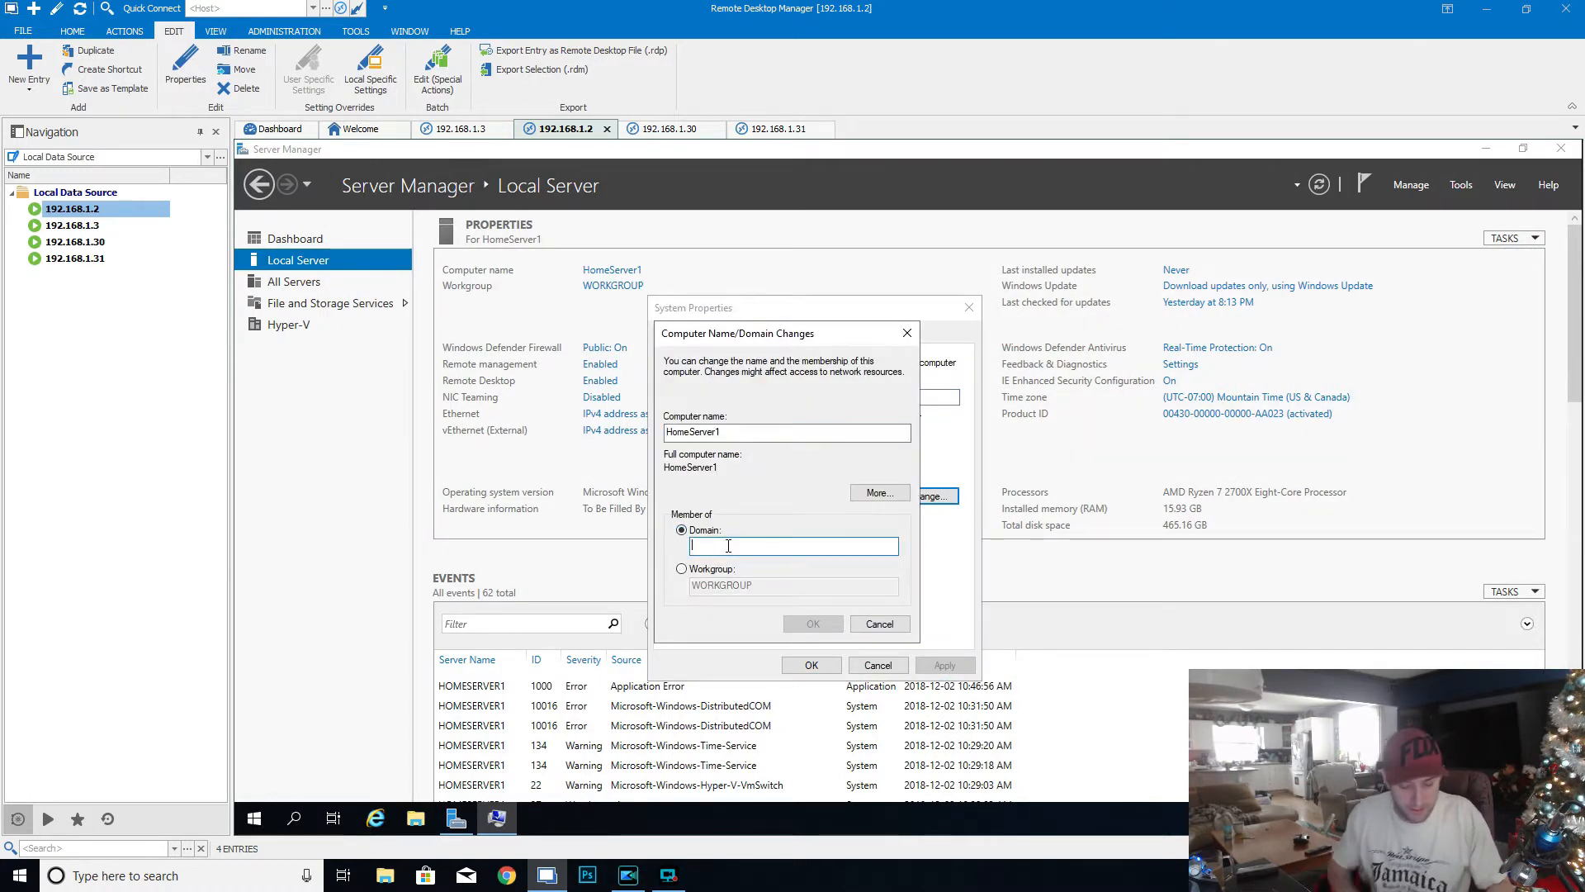
{"action": "type", "text": "home.com"}
{"action": "left_click", "coordinate": [814, 623]}
- Authorize the domain join with the administrator account and its password
{"action": "type", "text": "a"}
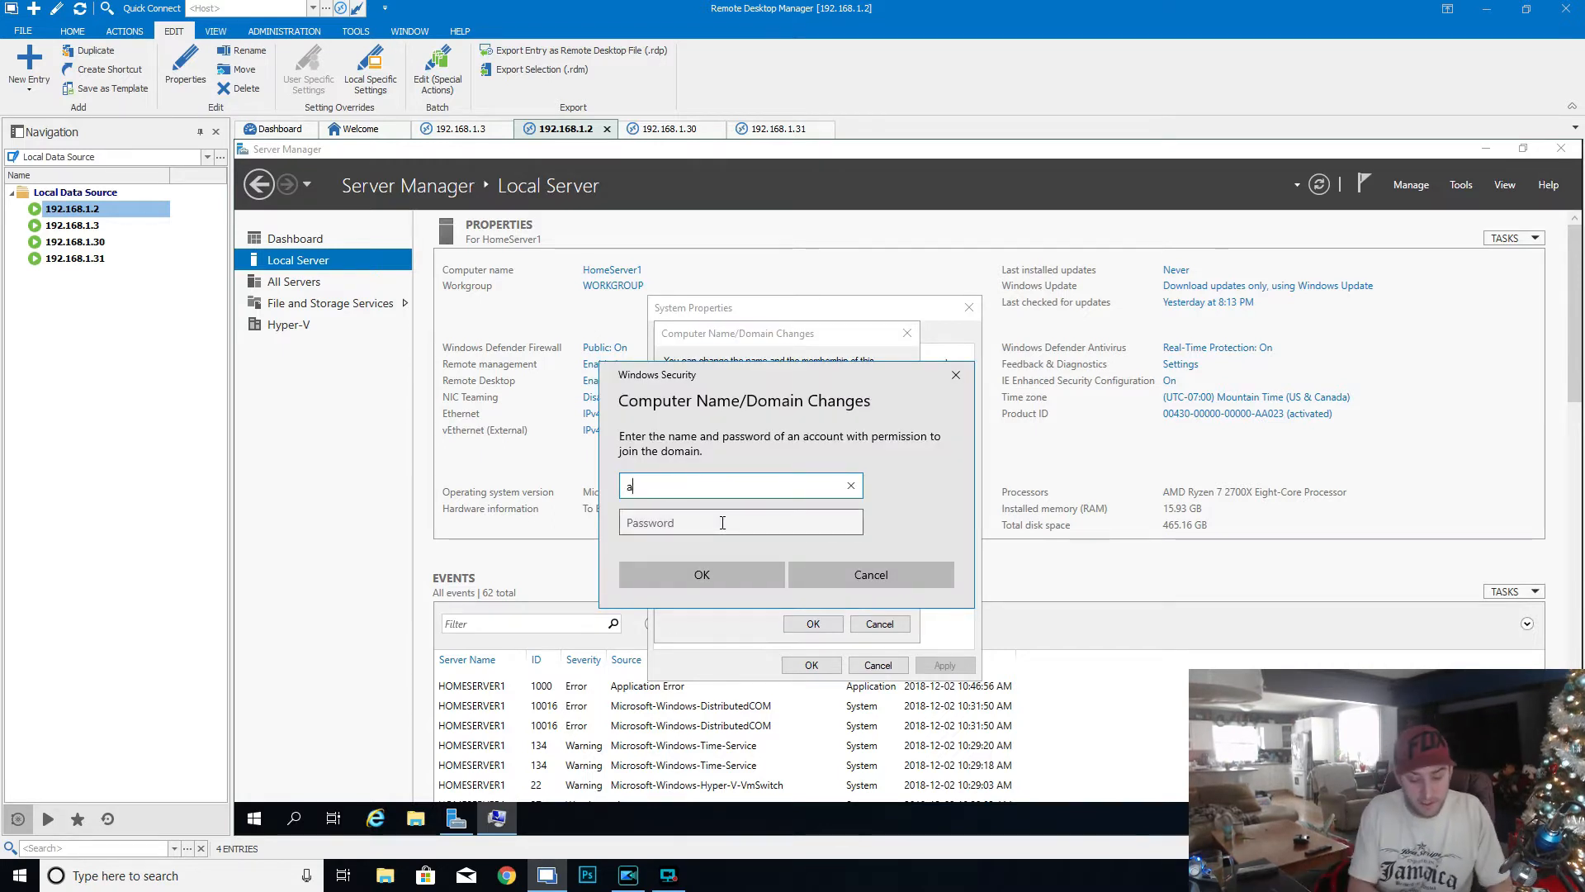
{"action": "type", "text": "dministrator"}
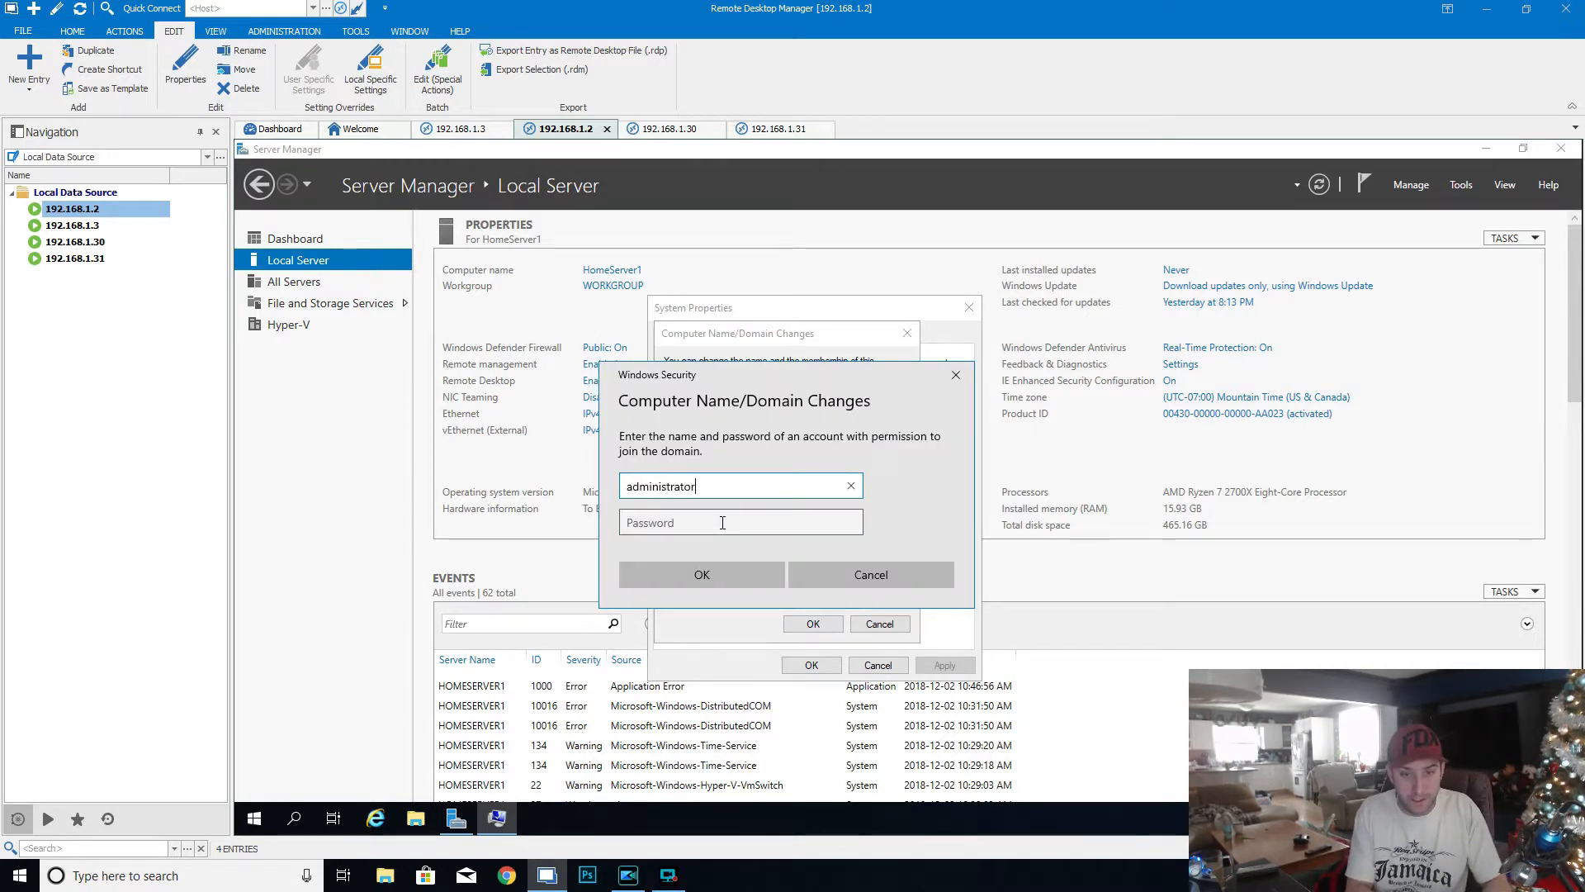
{"action": "left_click", "coordinate": [723, 523]}
{"action": "type", "text": "•••••••••"}
{"action": "left_click", "coordinate": [722, 572]}
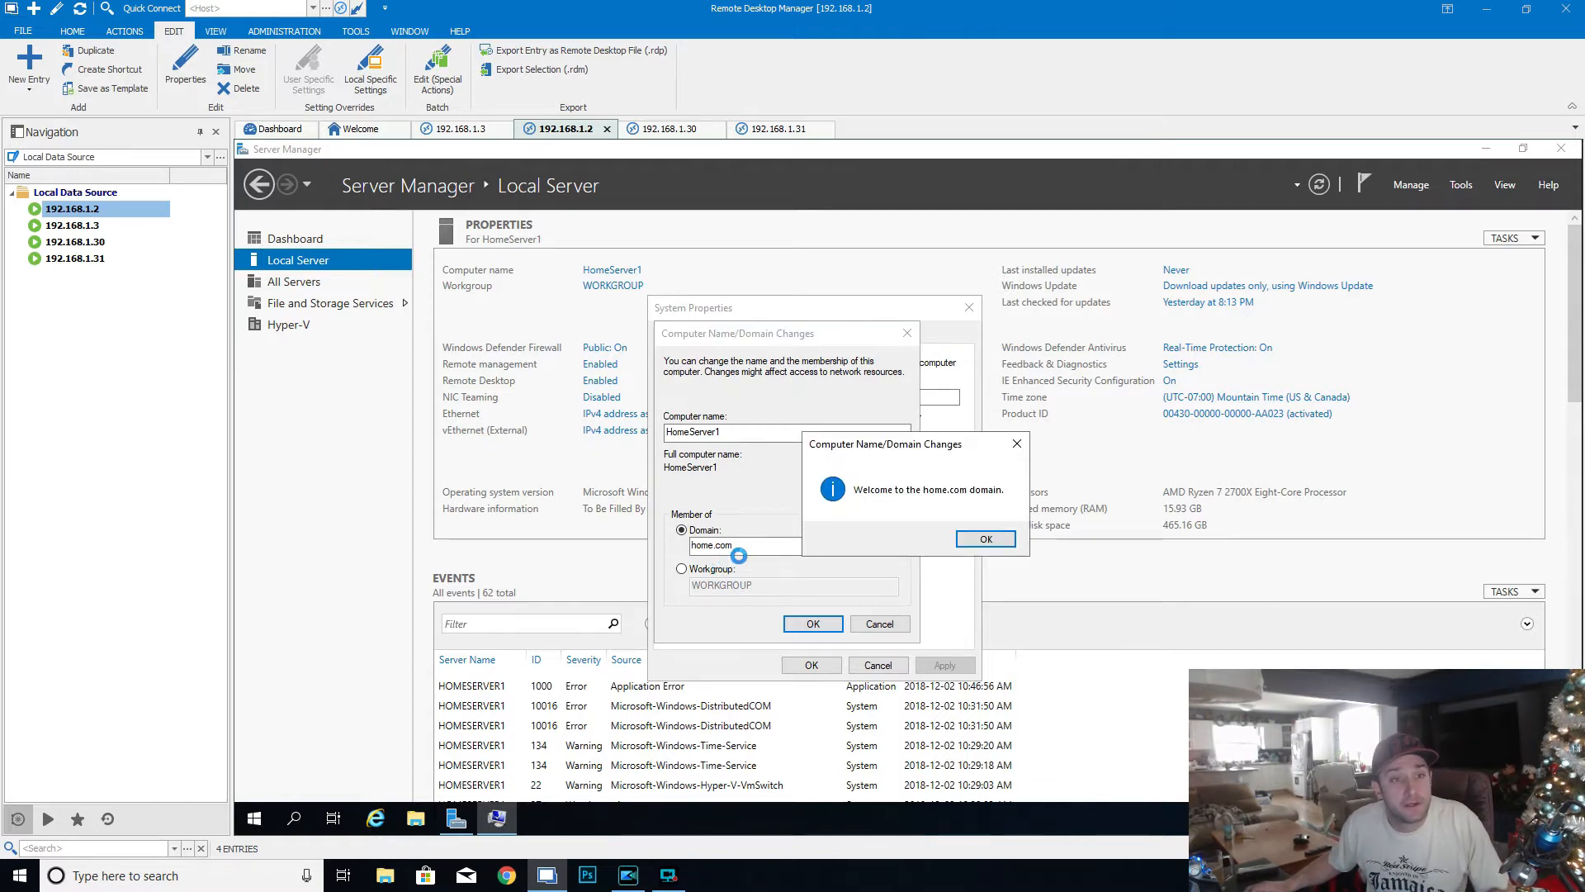
- Acknowledge the domain change messages, close the system properties, and restart HomeServer1 immediately
{"action": "left_click", "coordinate": [970, 538]}
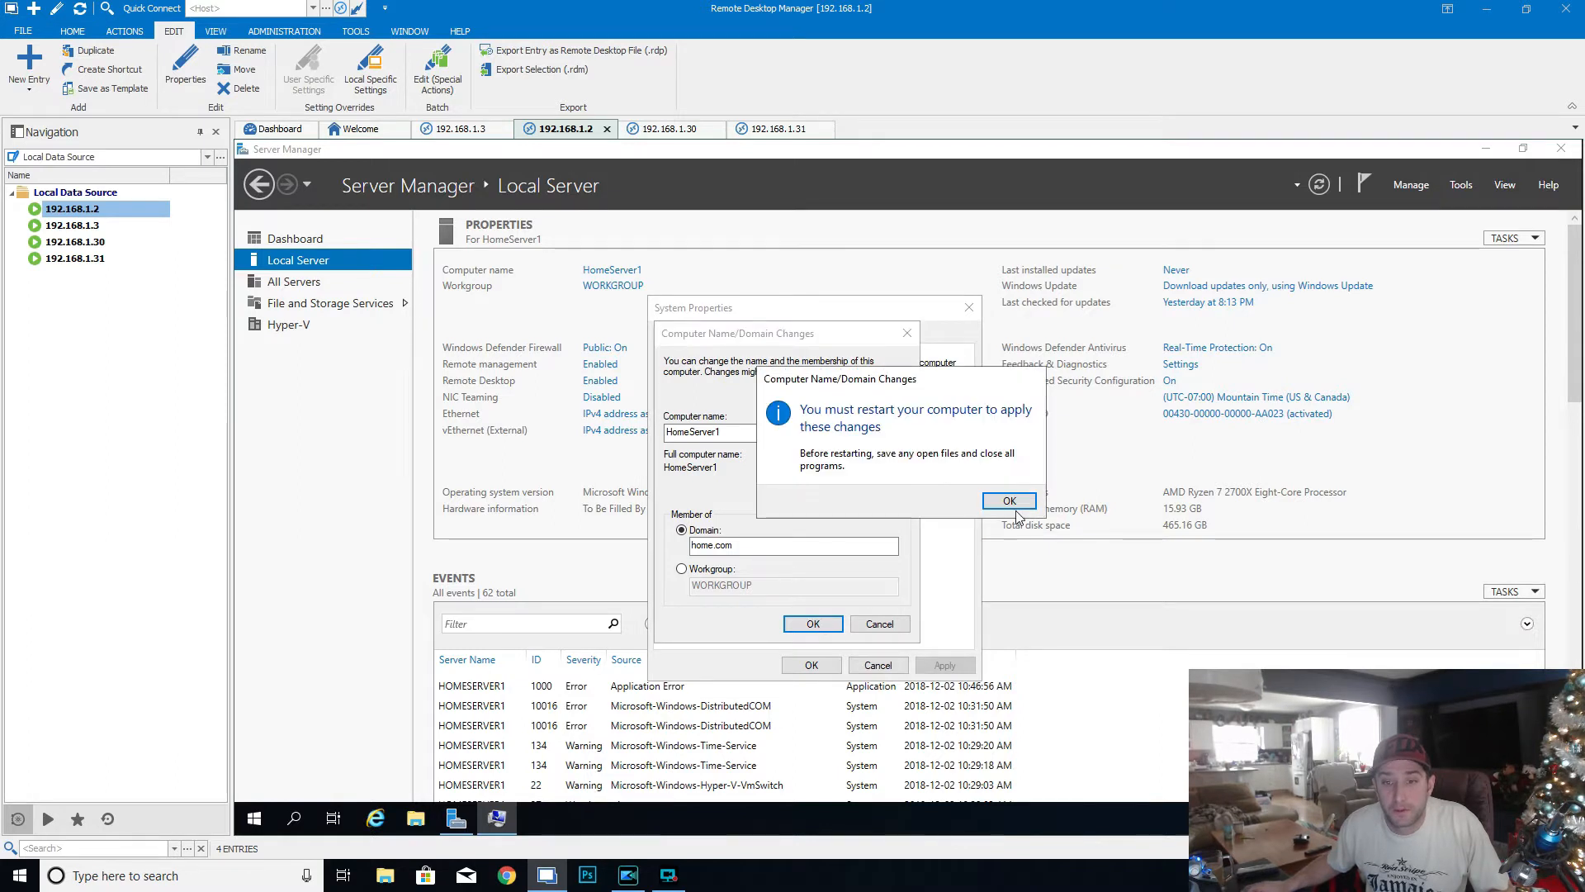
{"action": "left_click", "coordinate": [1010, 502]}
{"action": "left_click", "coordinate": [811, 663]}
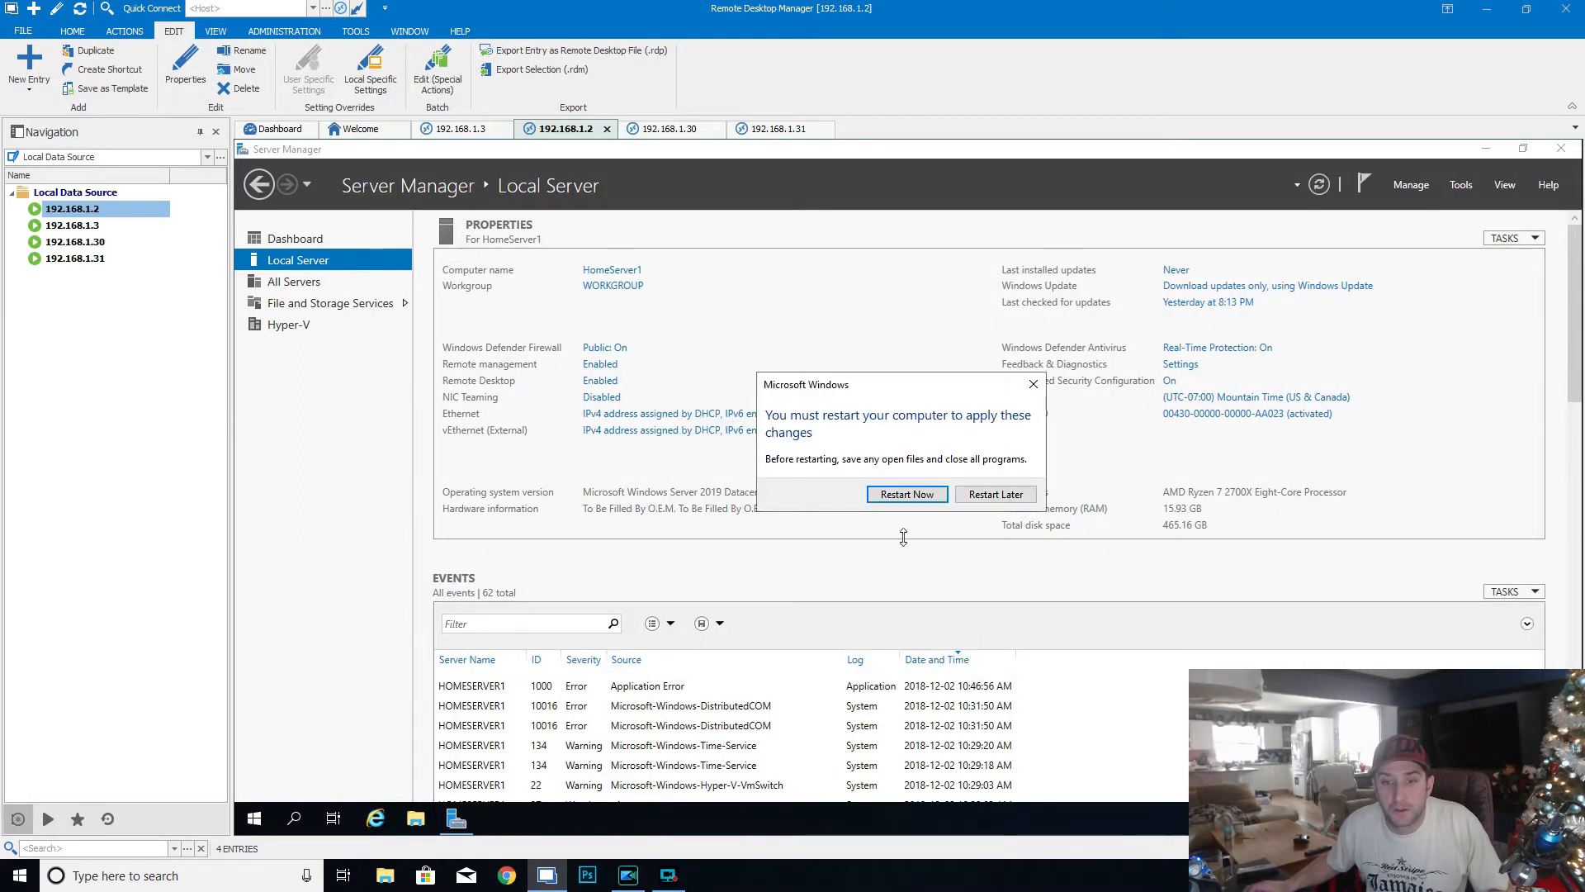
{"action": "left_click", "coordinate": [906, 494]}
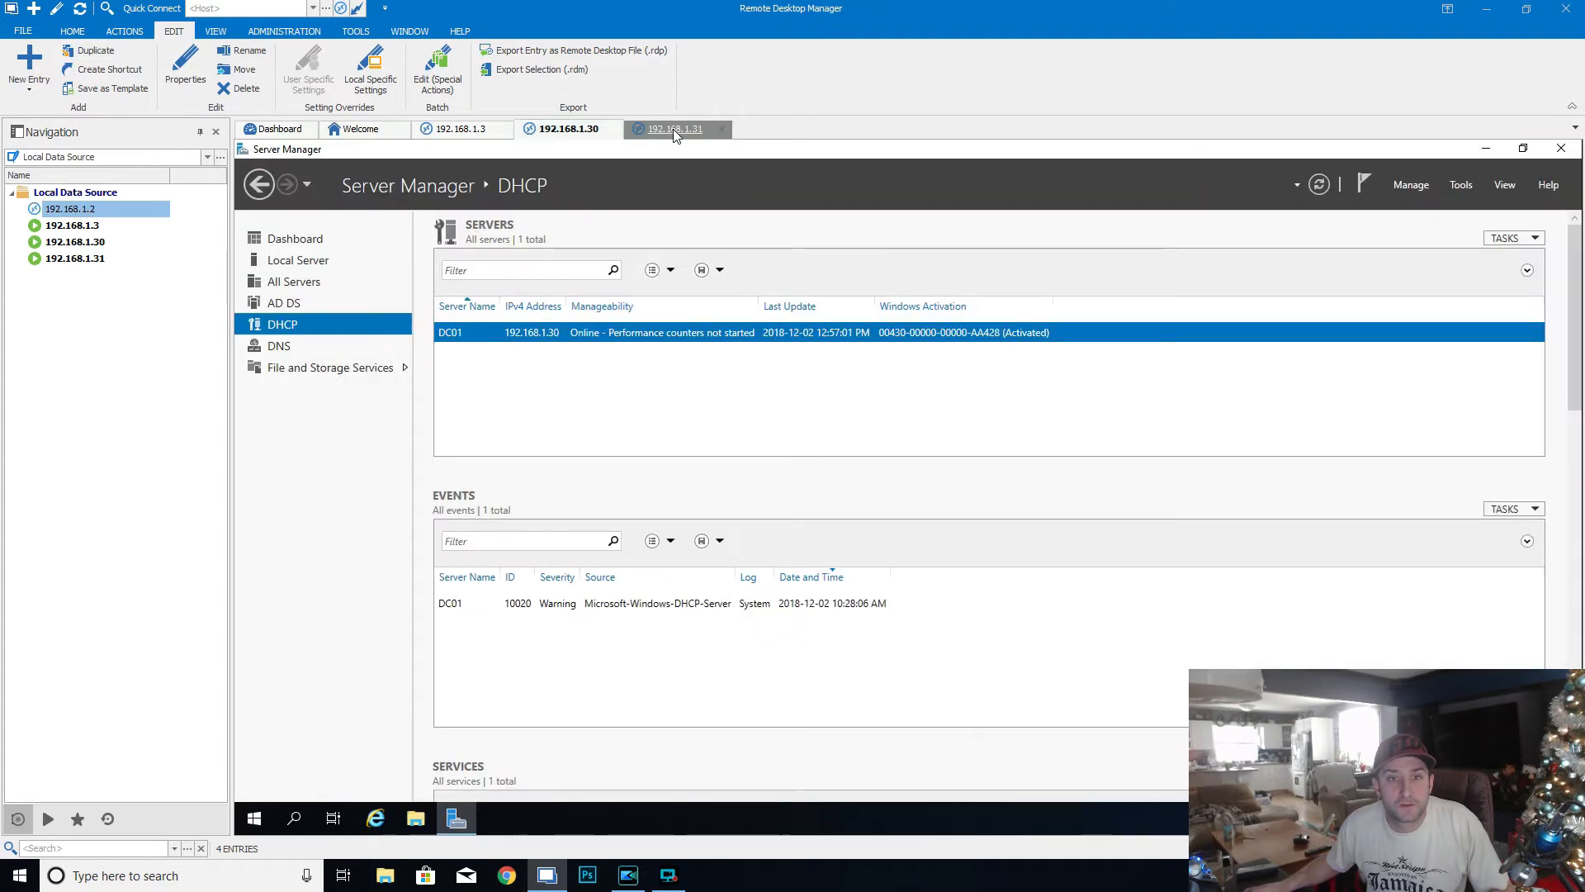
- Close the 192.168.1.30 session and return to the DHCP Server installation on 192.168.1.31
{"action": "left_click", "coordinate": [675, 136]}
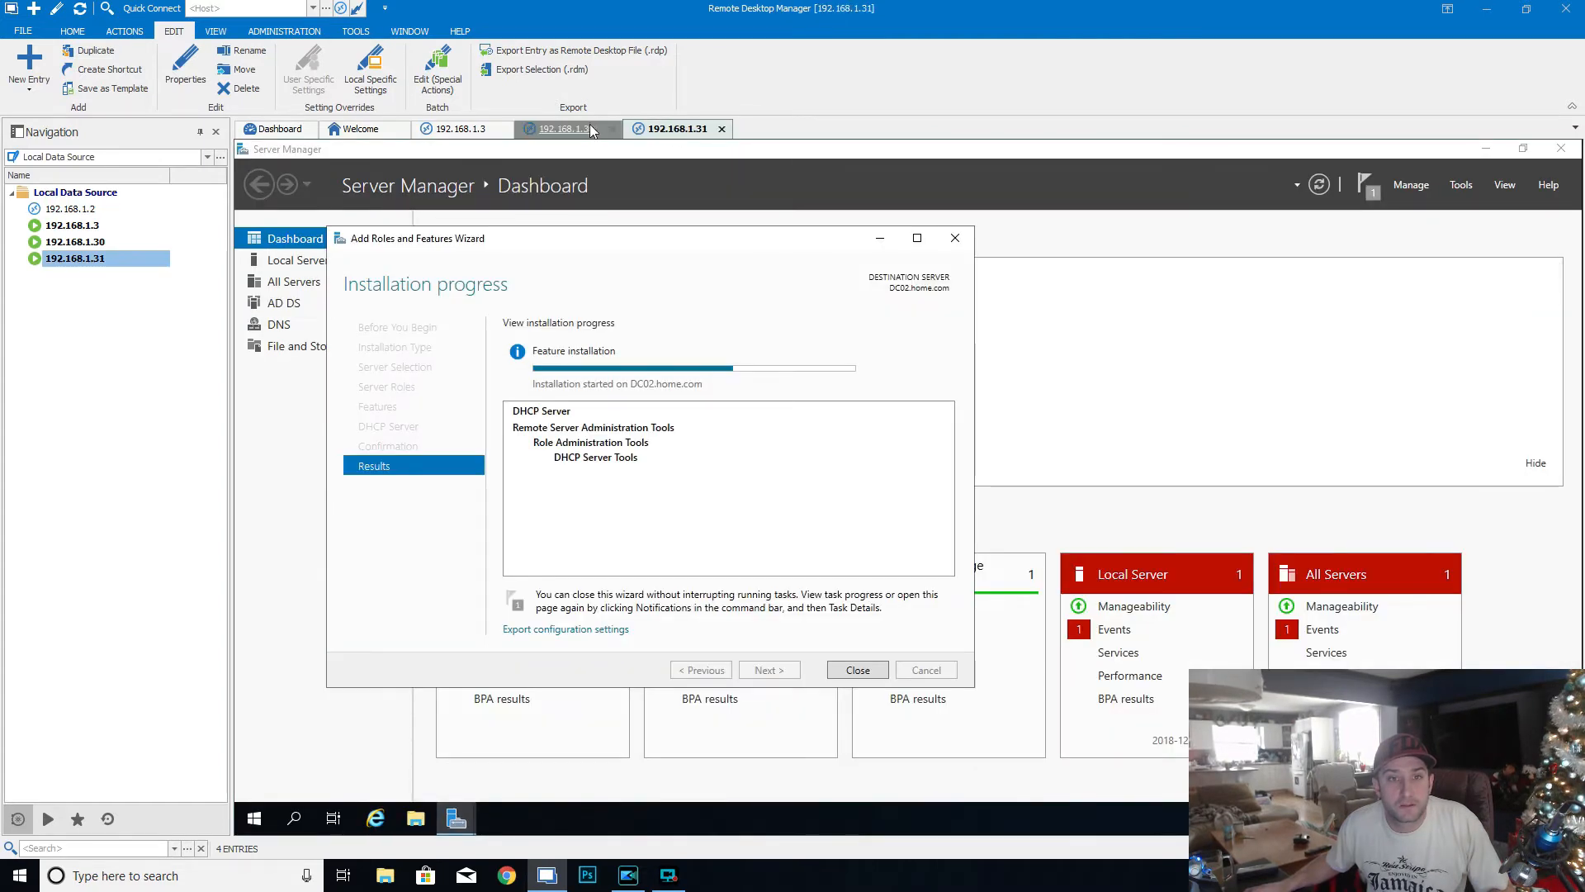
{"action": "left_click", "coordinate": [615, 133]}
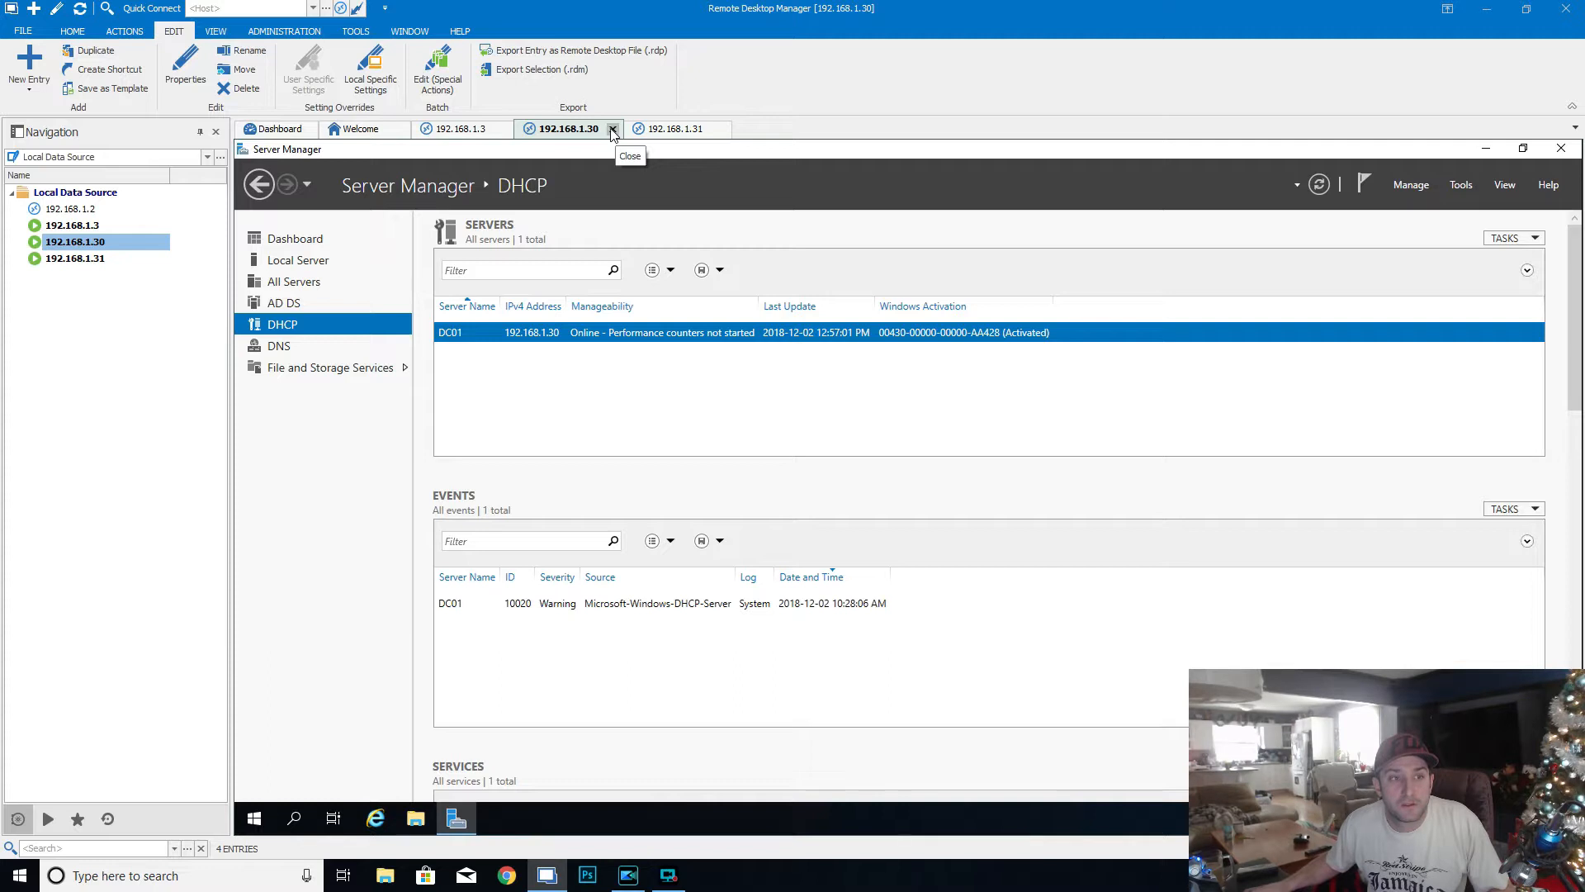
{"action": "left_click", "coordinate": [613, 130]}
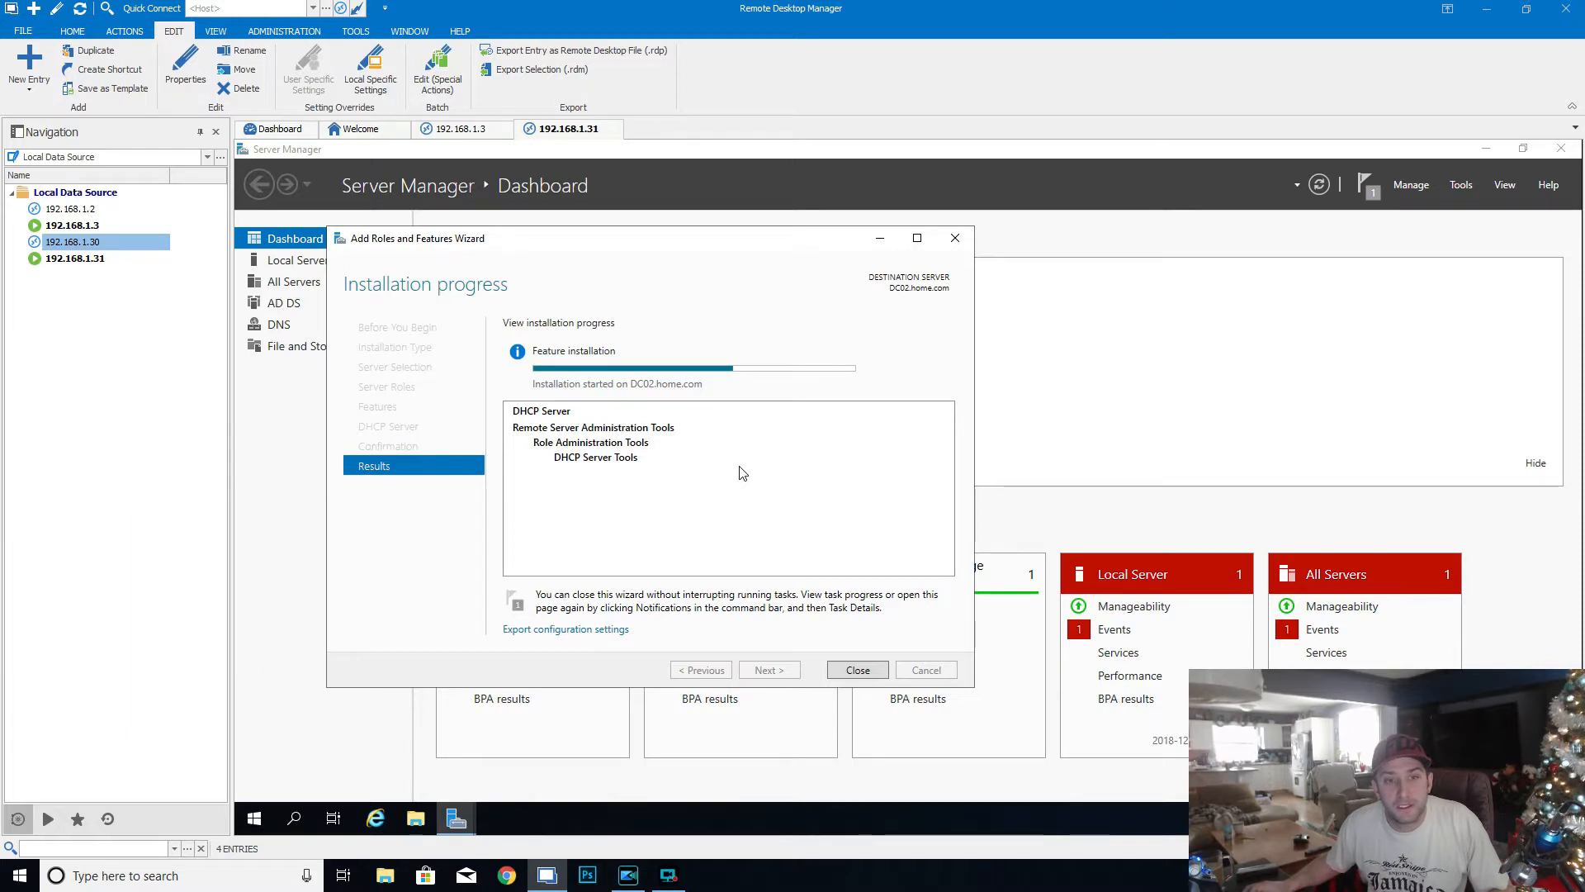
- Check the 192.168.1.3, 192.168.1.2 and 192.168.1.30 sessions, including HomeServer1's local server properties, and return to 192.168.1.31
{"action": "left_click", "coordinate": [462, 129]}
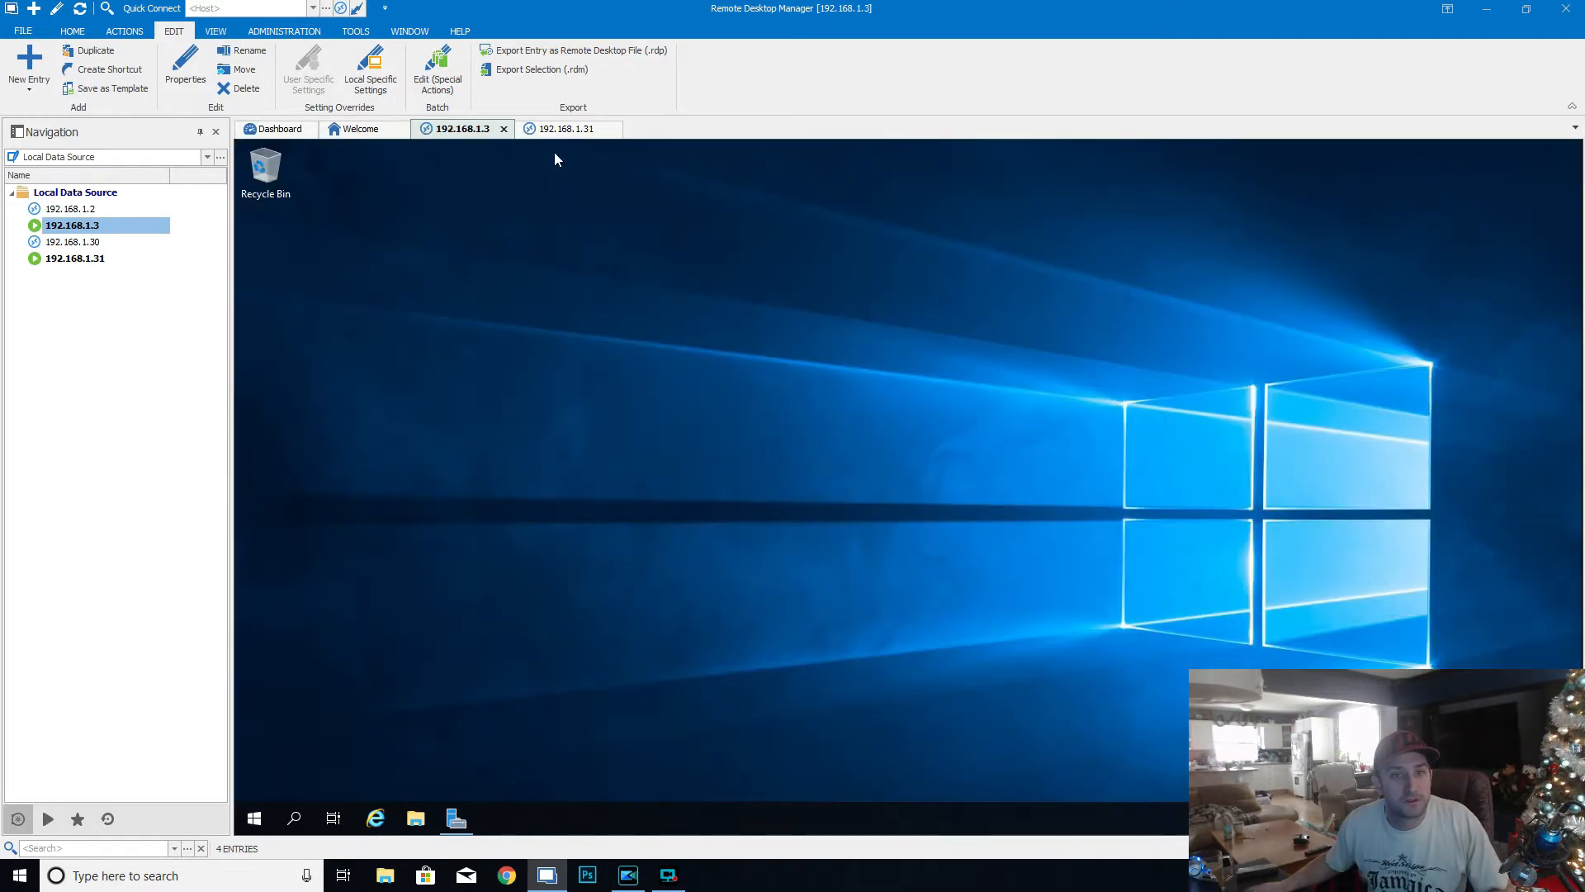
{"action": "left_click", "coordinate": [555, 135]}
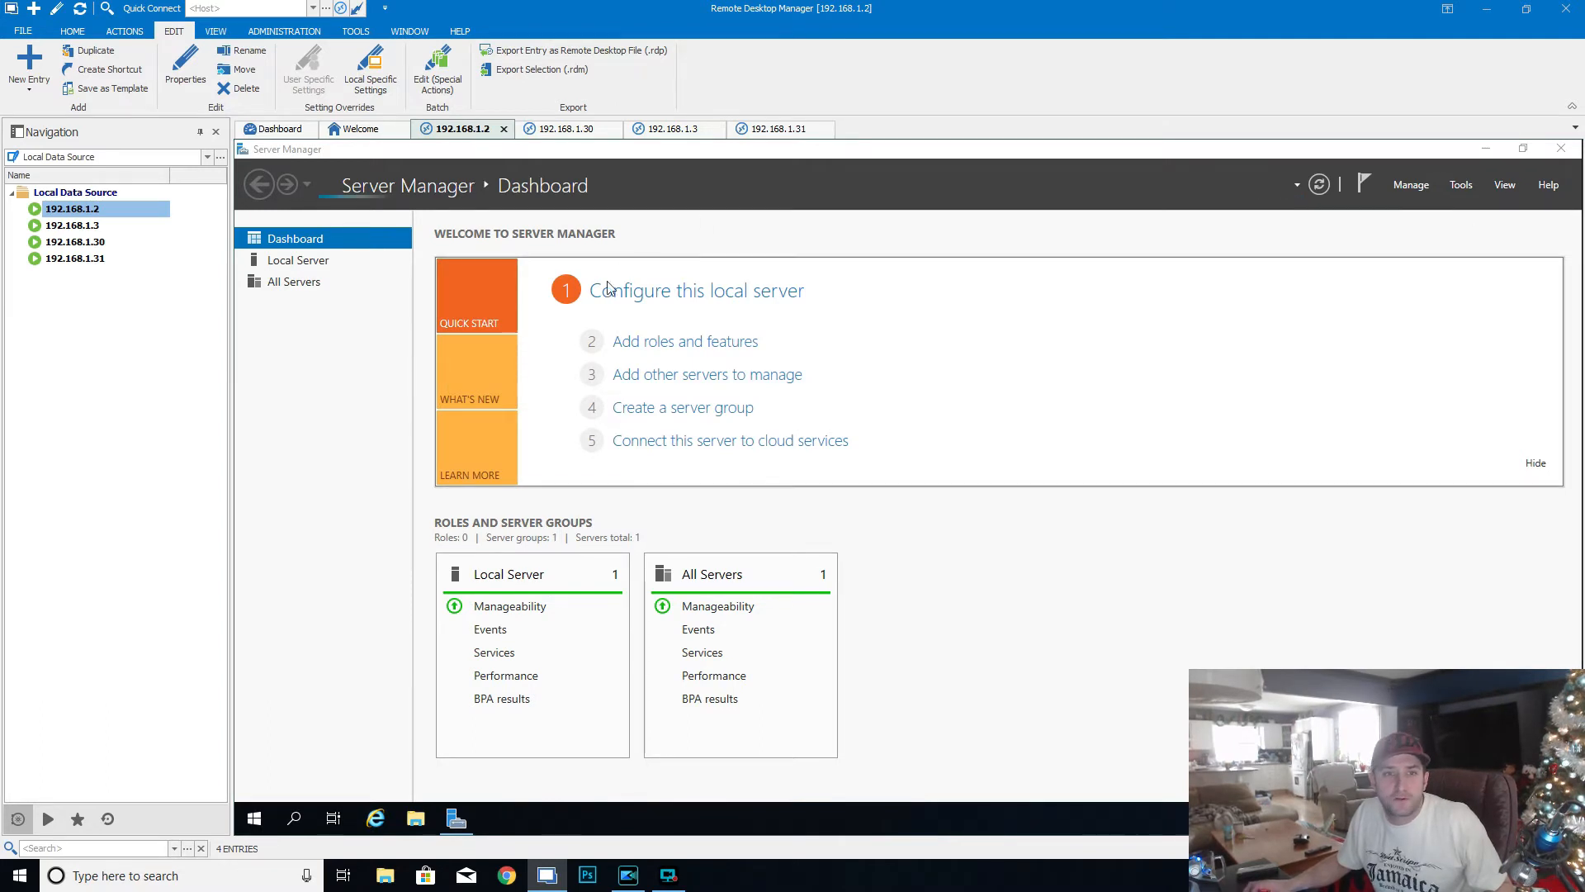
{"action": "left_click", "coordinate": [668, 303]}
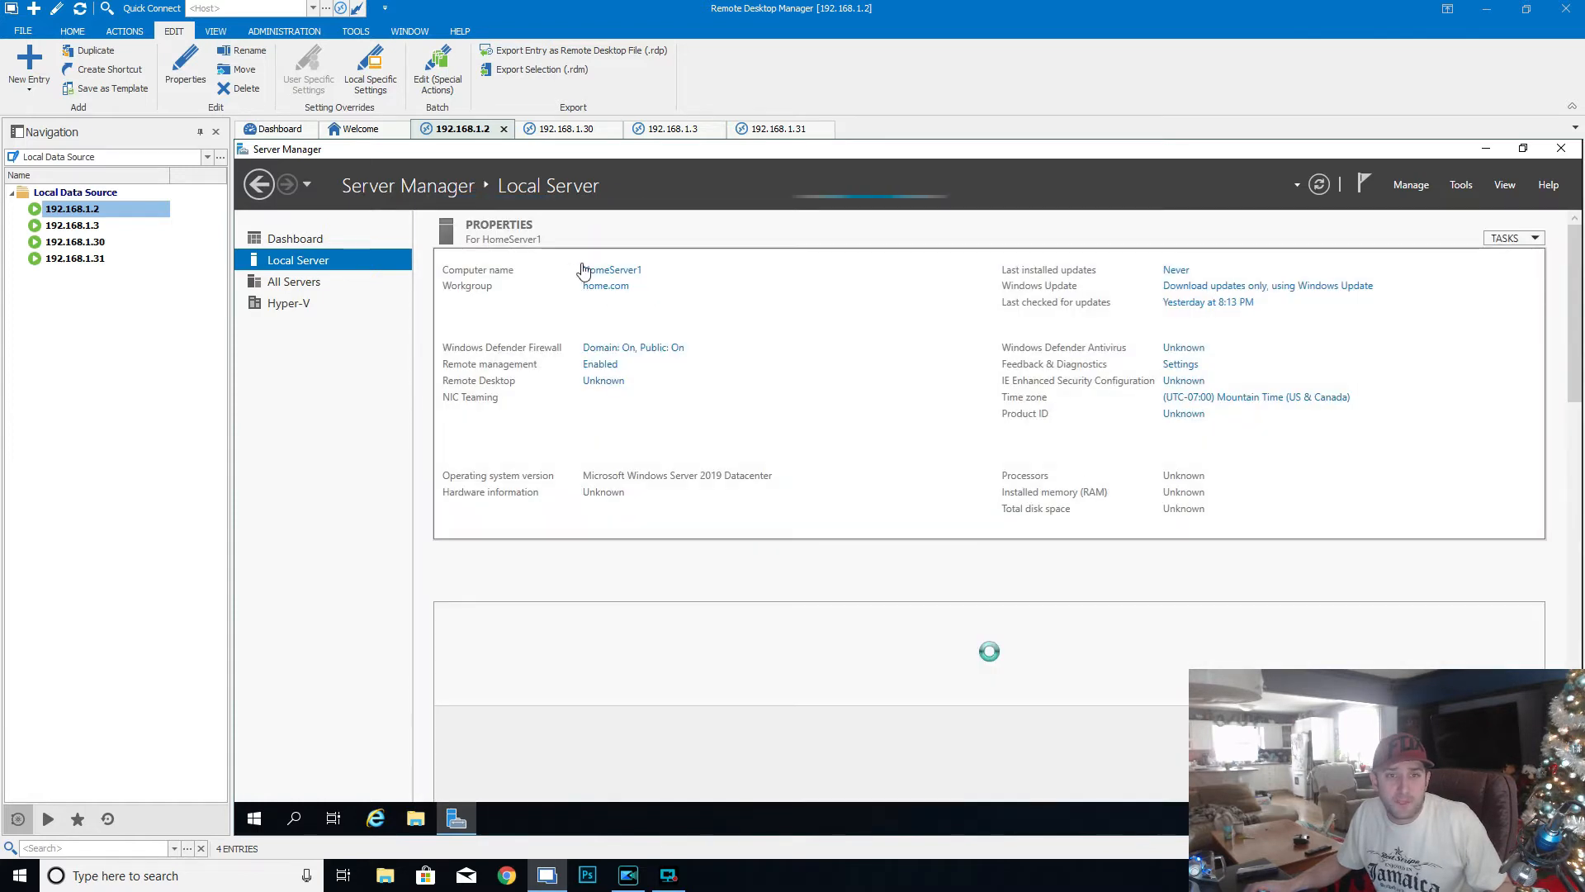
{"action": "left_click", "coordinate": [585, 134]}
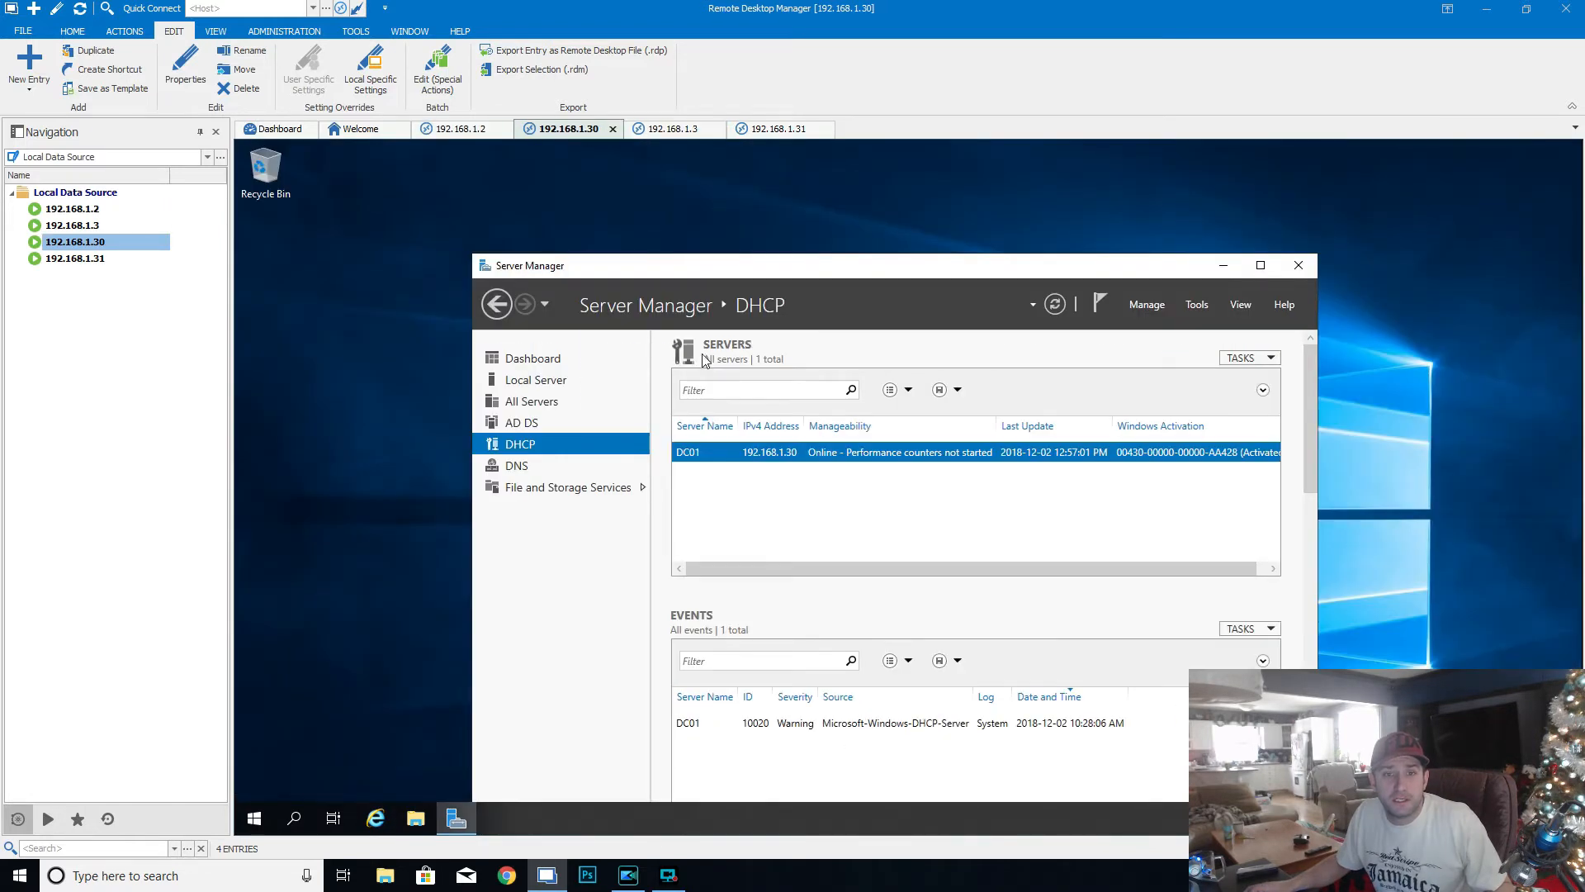
{"action": "left_click", "coordinate": [668, 130]}
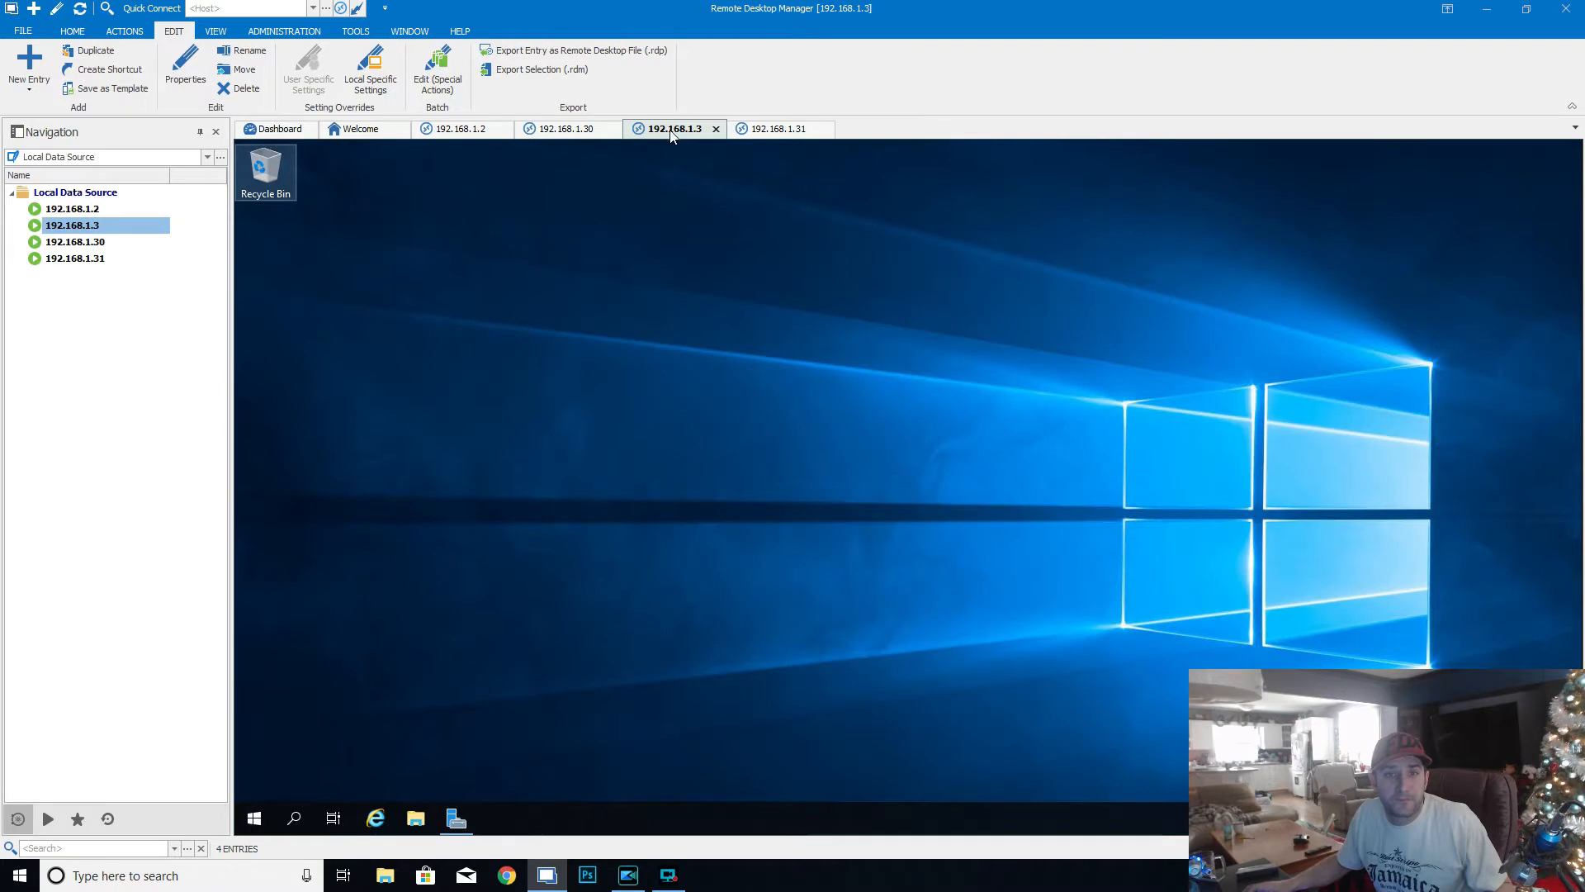
{"action": "left_click", "coordinate": [771, 130]}
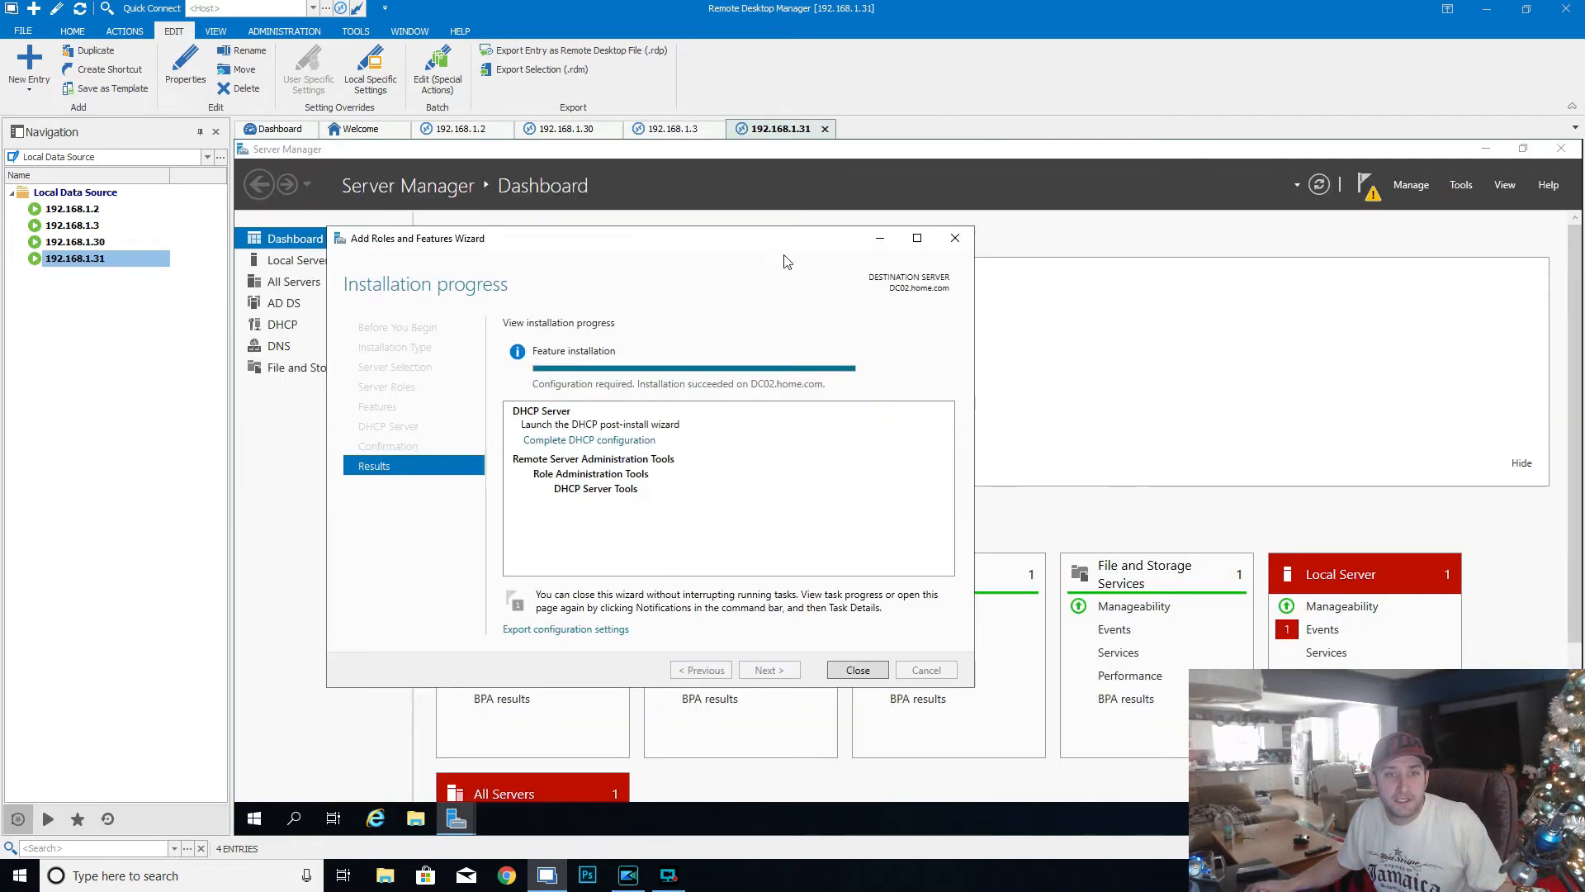
- Complete the DHCP post-install configuration on DC02, authorizing it with the HOME\administrator credentials, and close both wizards
{"action": "left_click", "coordinate": [628, 444]}
{"action": "left_click", "coordinate": [684, 607]}
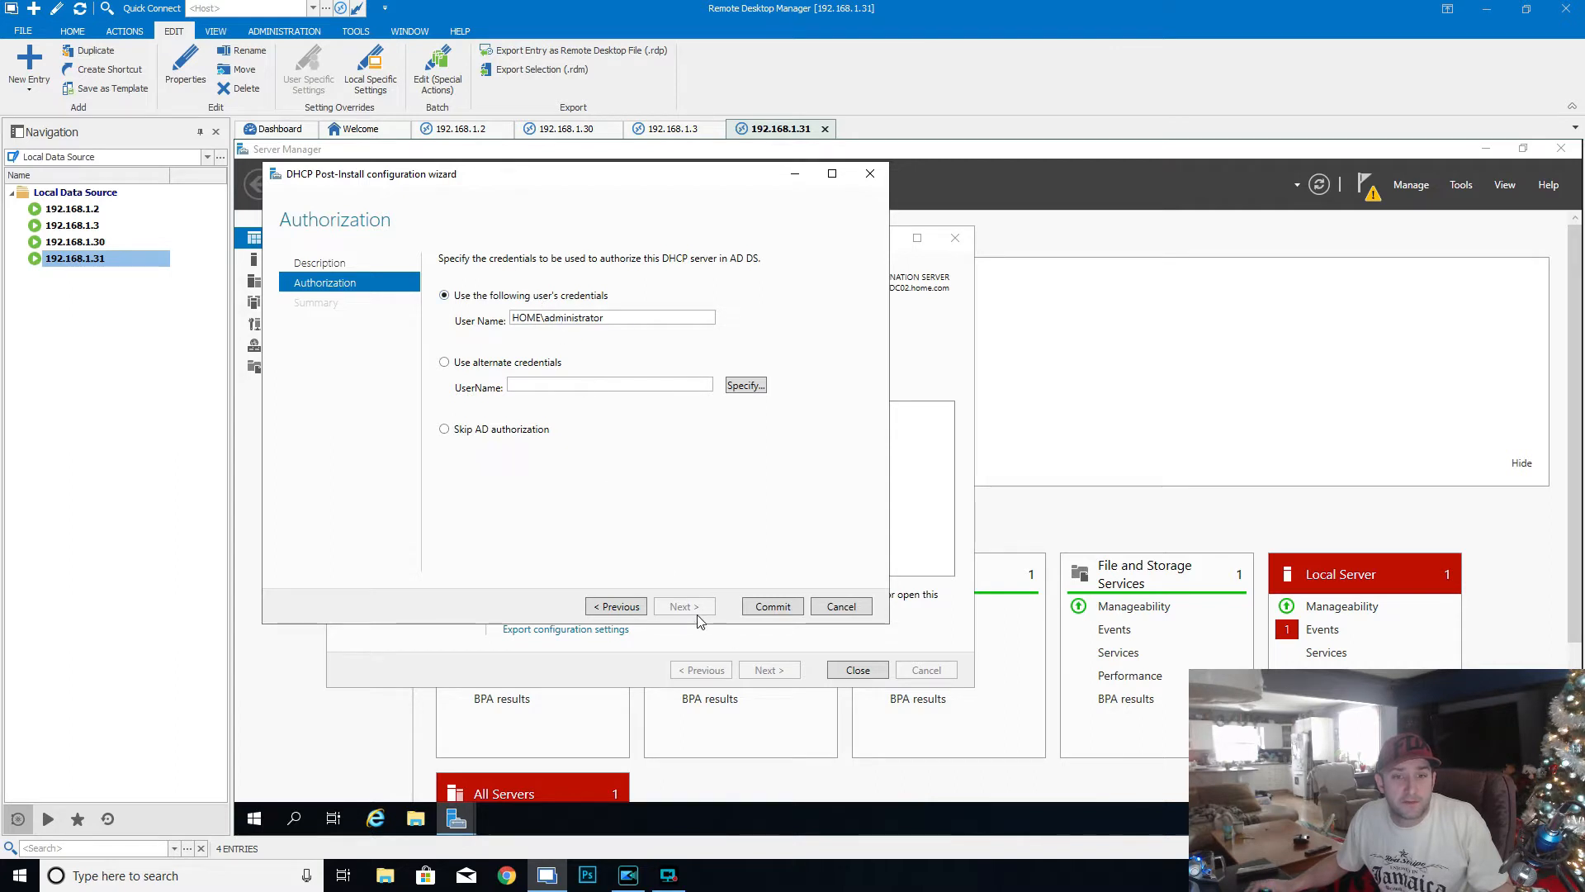
{"action": "left_click", "coordinate": [776, 607]}
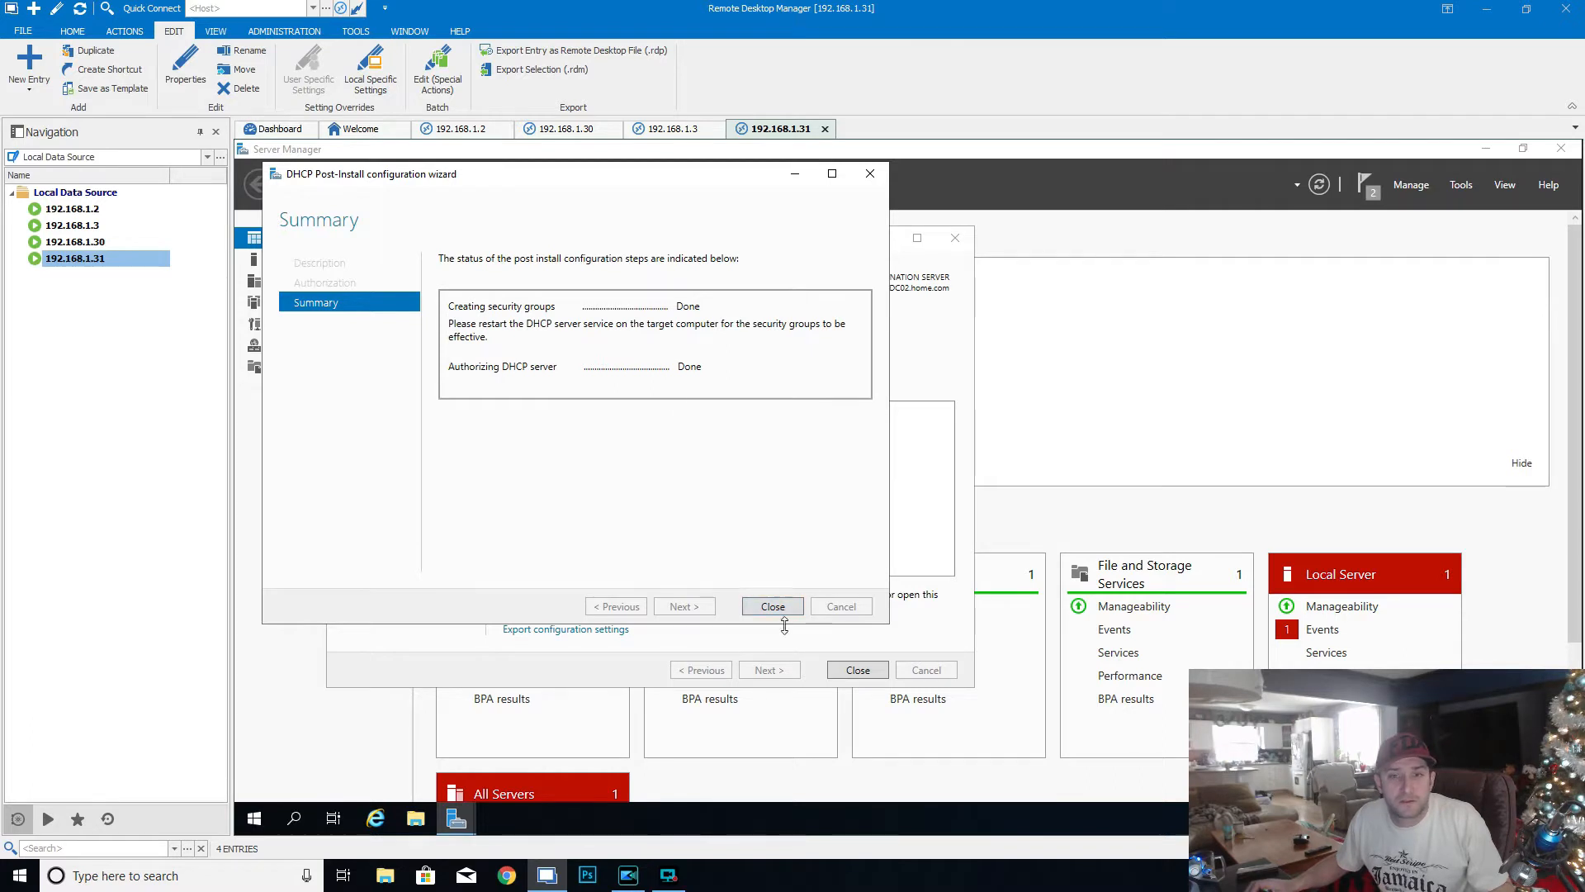
{"action": "left_click", "coordinate": [786, 608]}
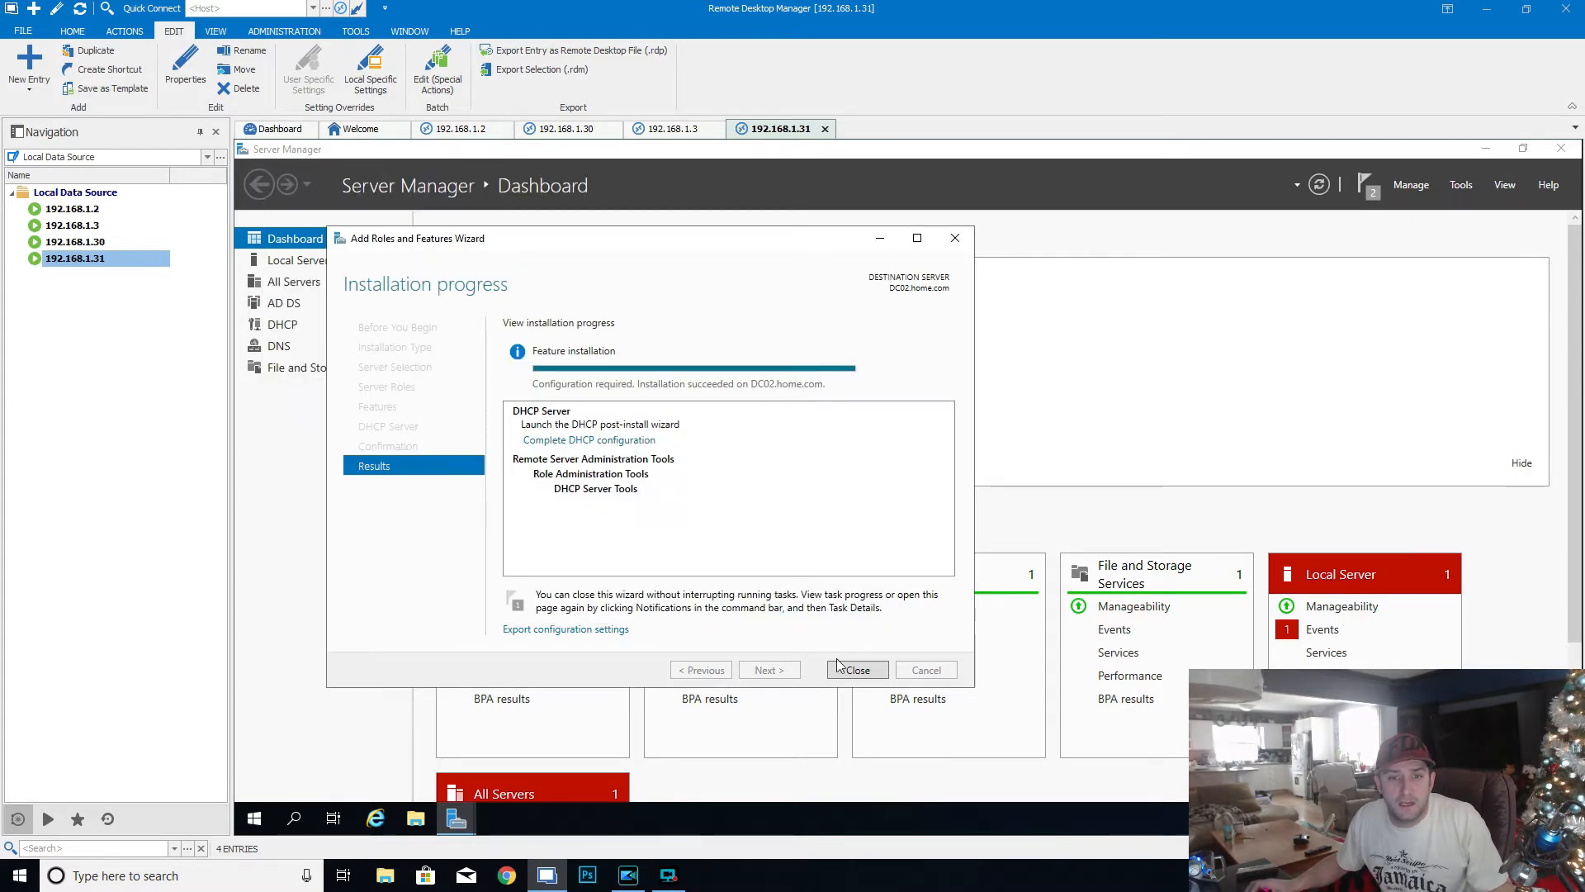
{"action": "left_click", "coordinate": [864, 675]}
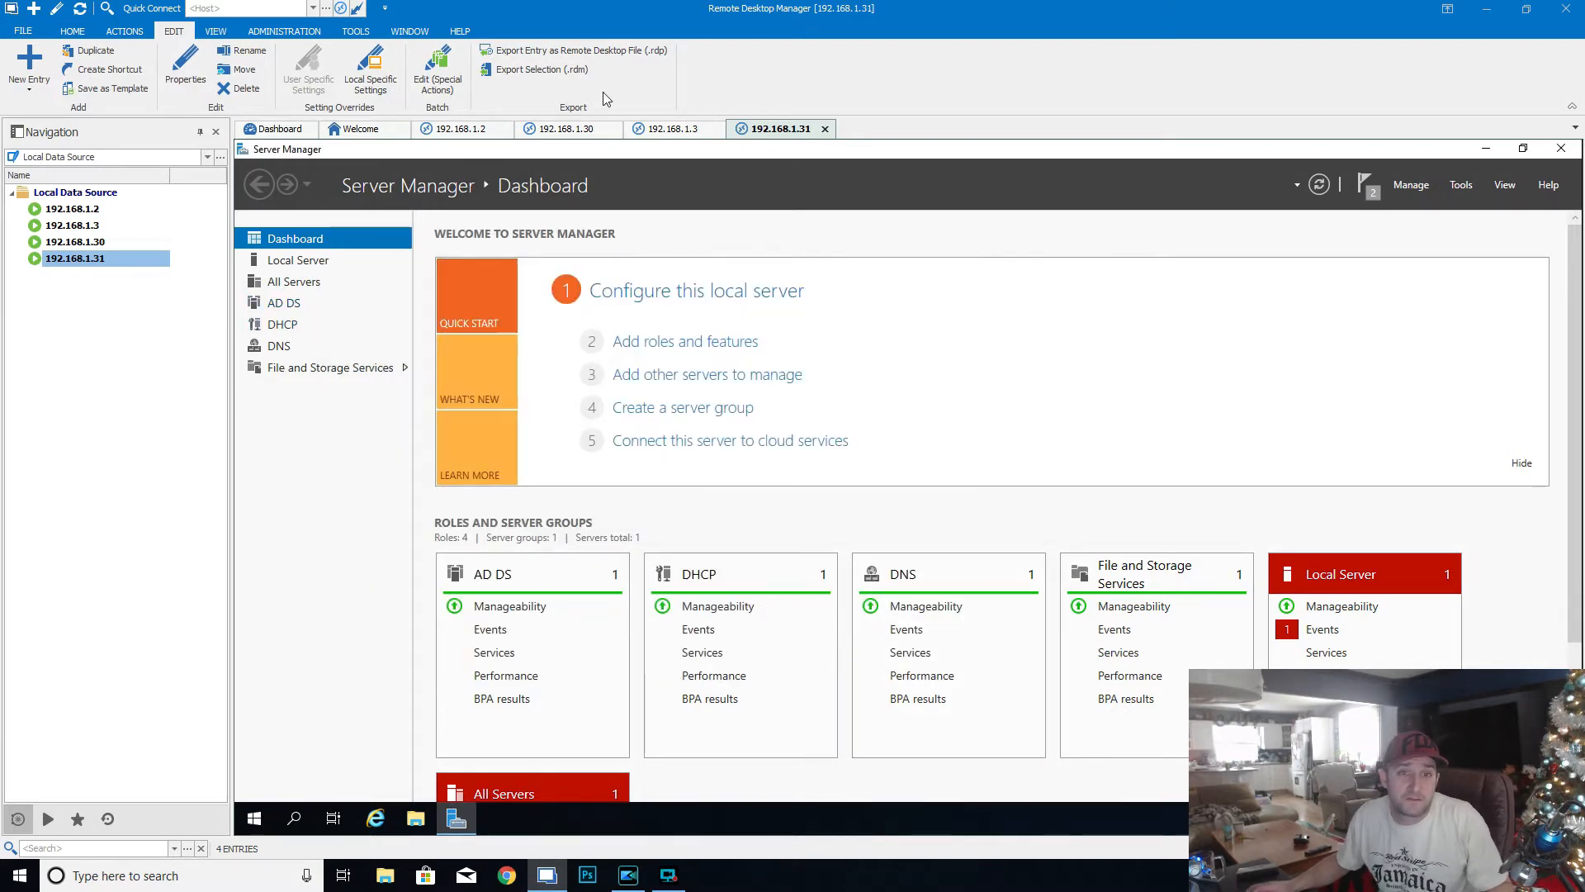
- In the 192.168.1.30 session, open DHCP Manager for DC01, maximize its window and widen the console tree
{"action": "left_click", "coordinate": [577, 131]}
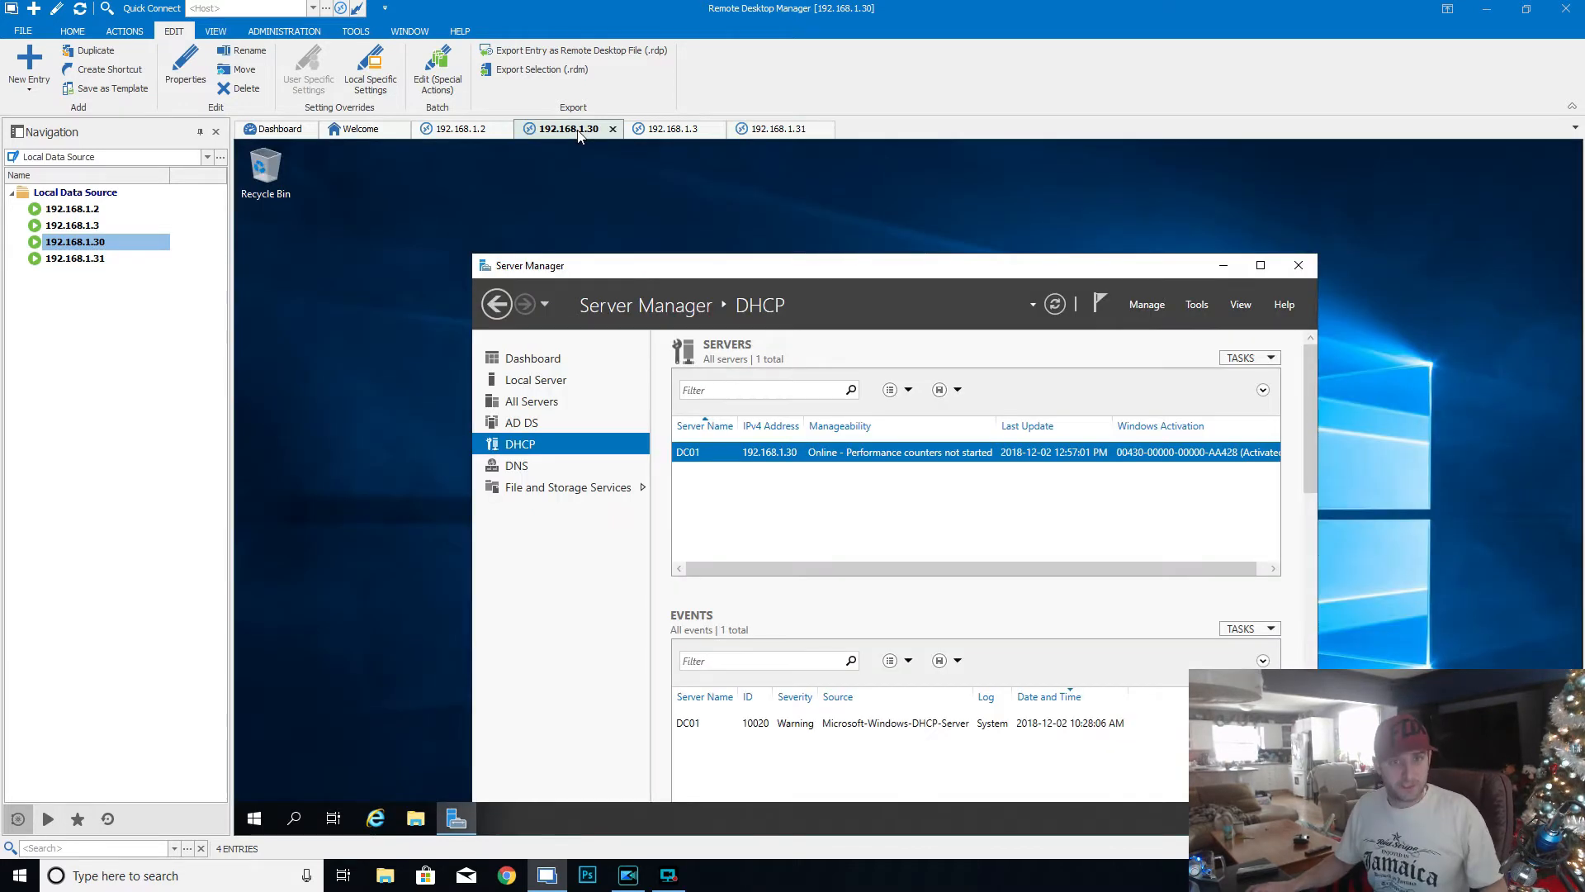
{"action": "left_click_drag", "start_coordinate": [816, 274], "coordinate": [774, 218]}
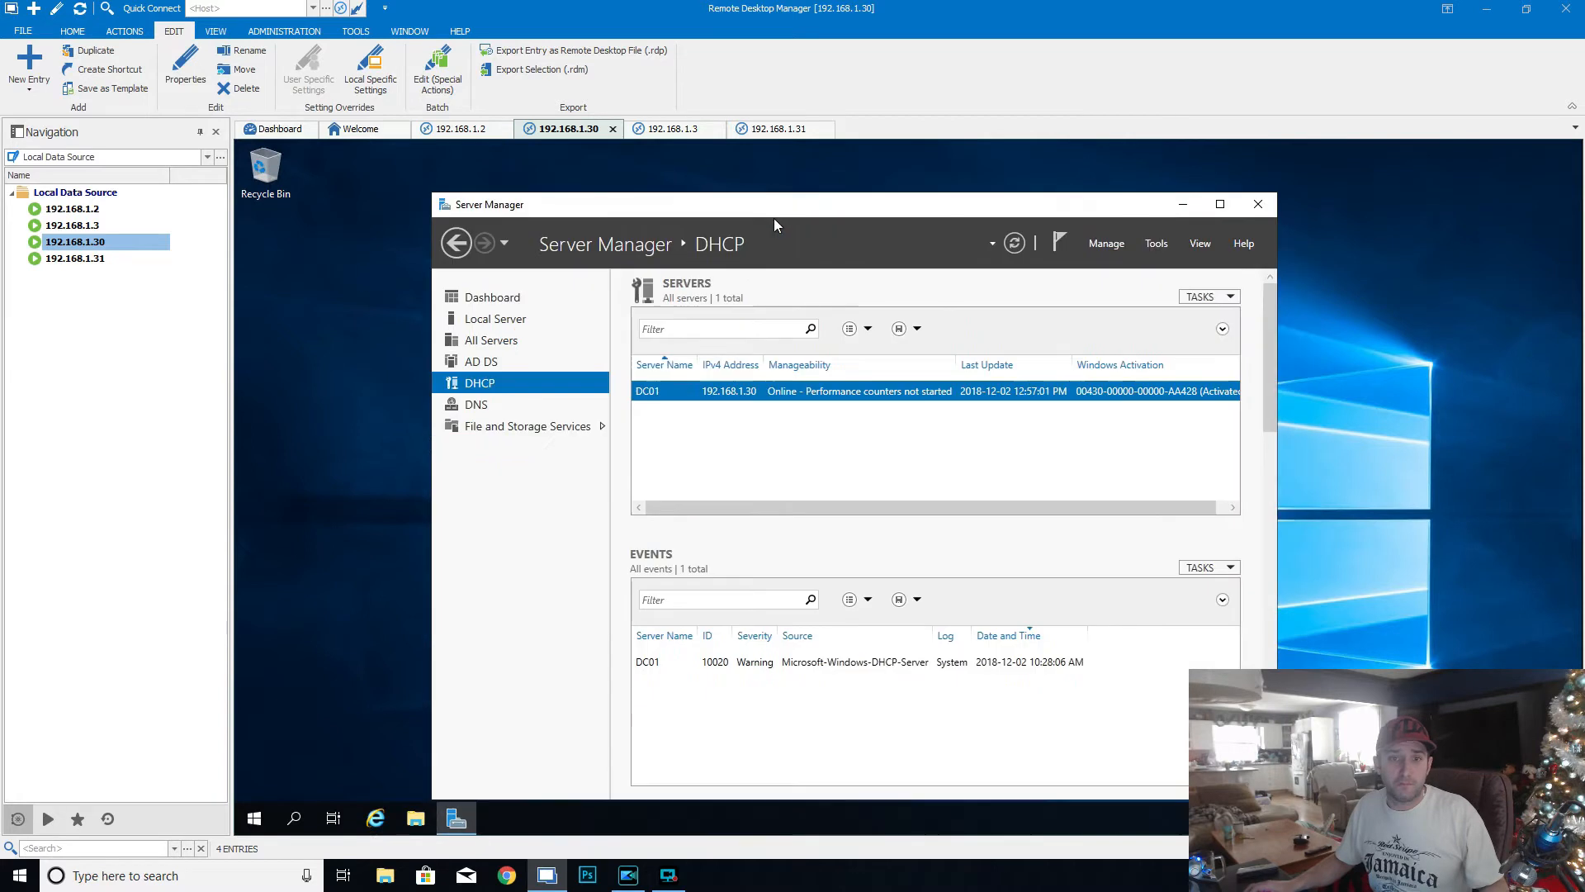
{"action": "right_click", "coordinate": [756, 390]}
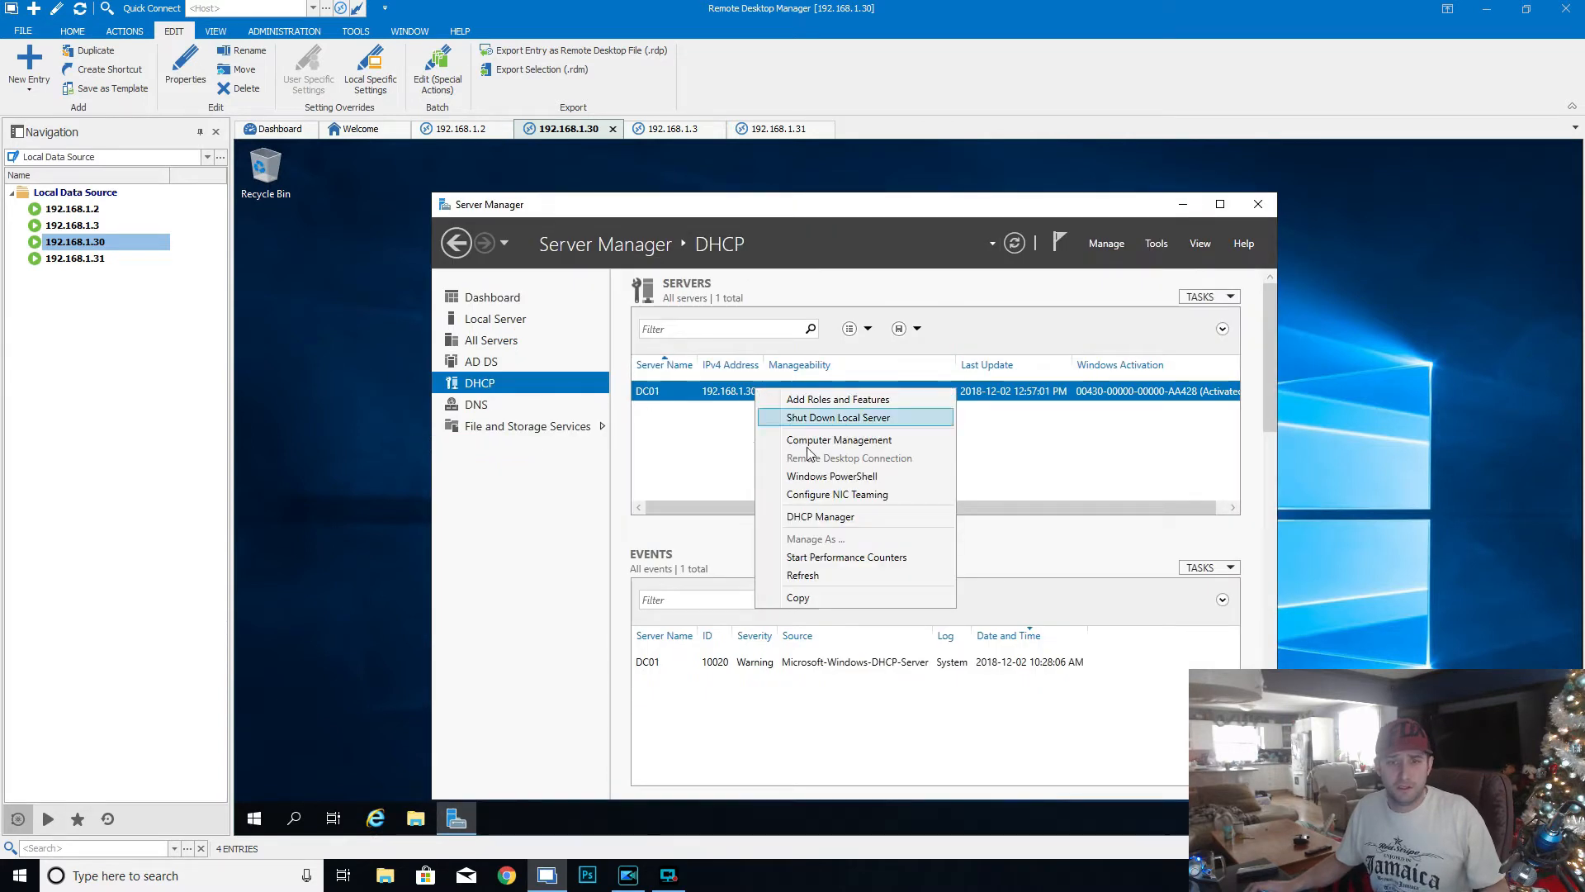
{"action": "left_click", "coordinate": [855, 516]}
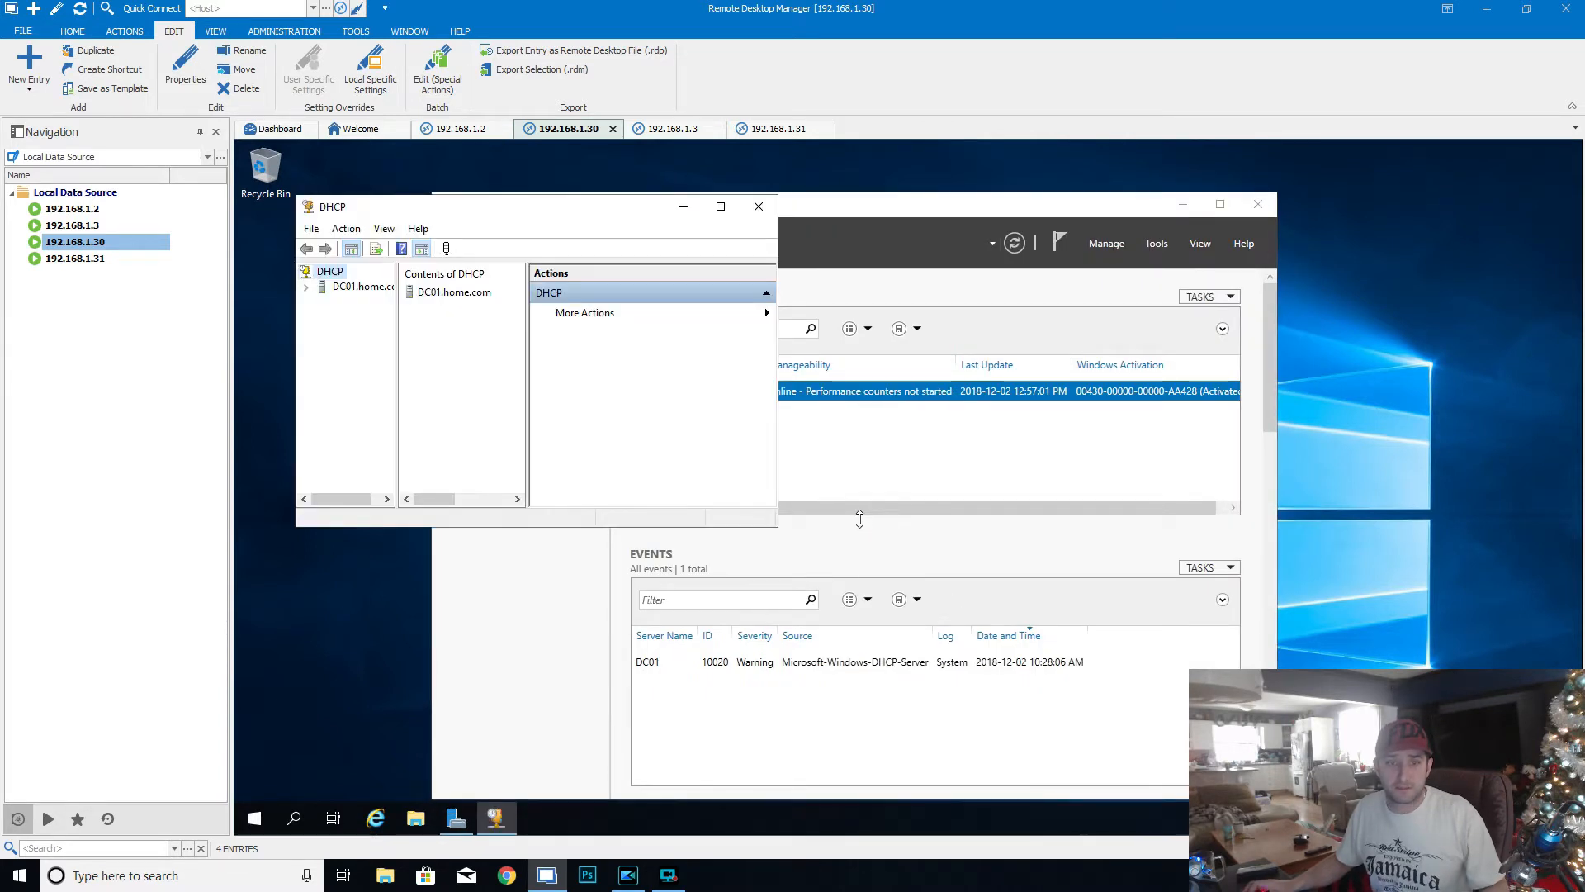
{"action": "left_click", "coordinate": [720, 206]}
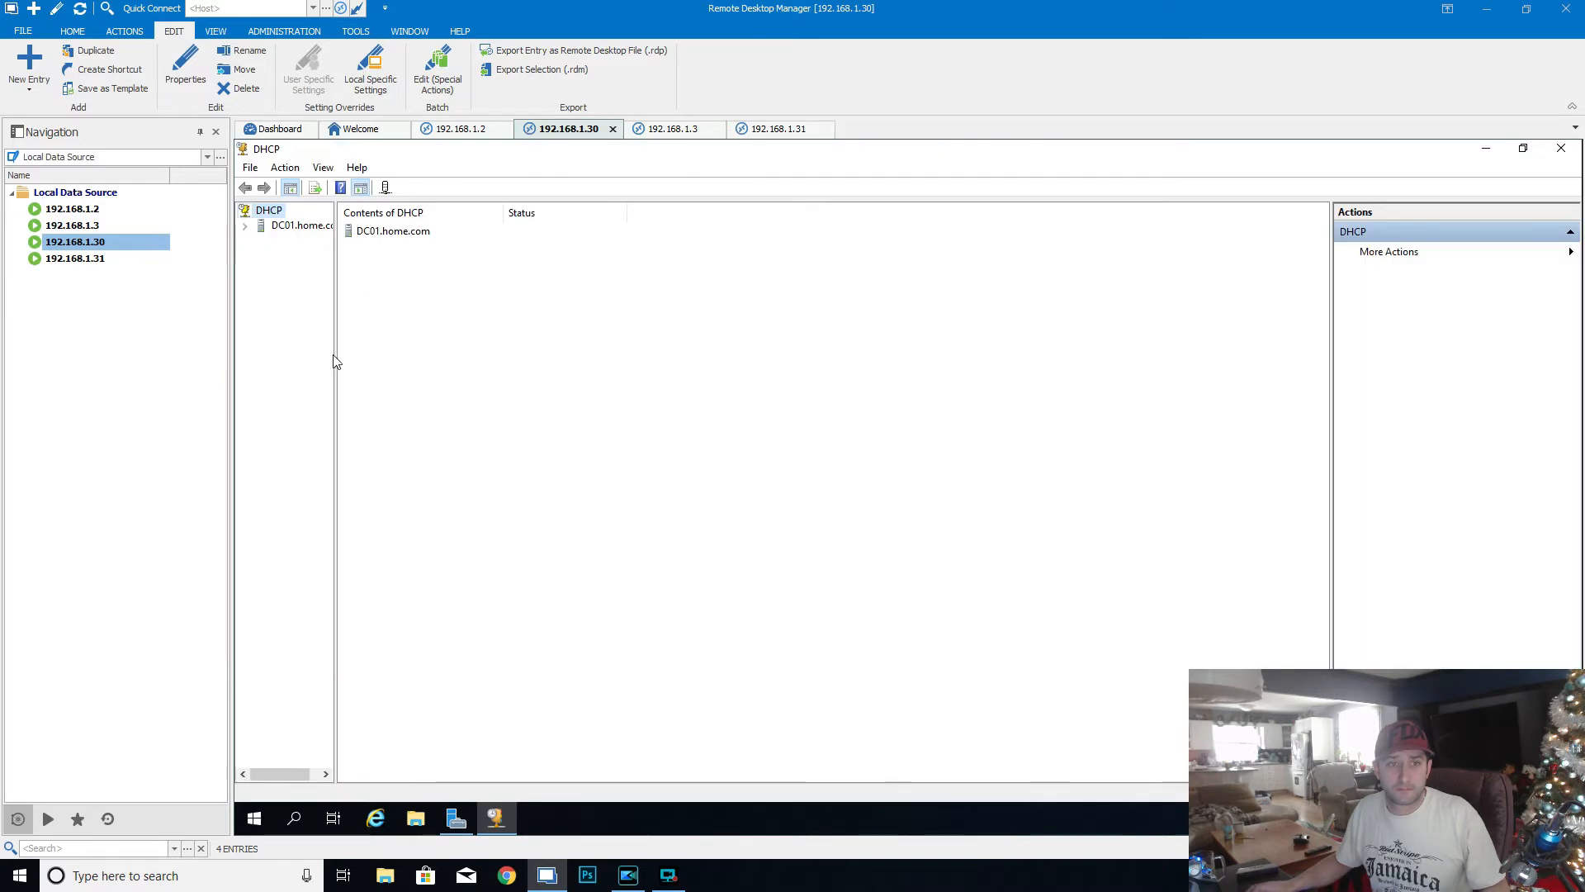
{"action": "left_click_drag", "start_coordinate": [335, 358], "coordinate": [607, 364]}
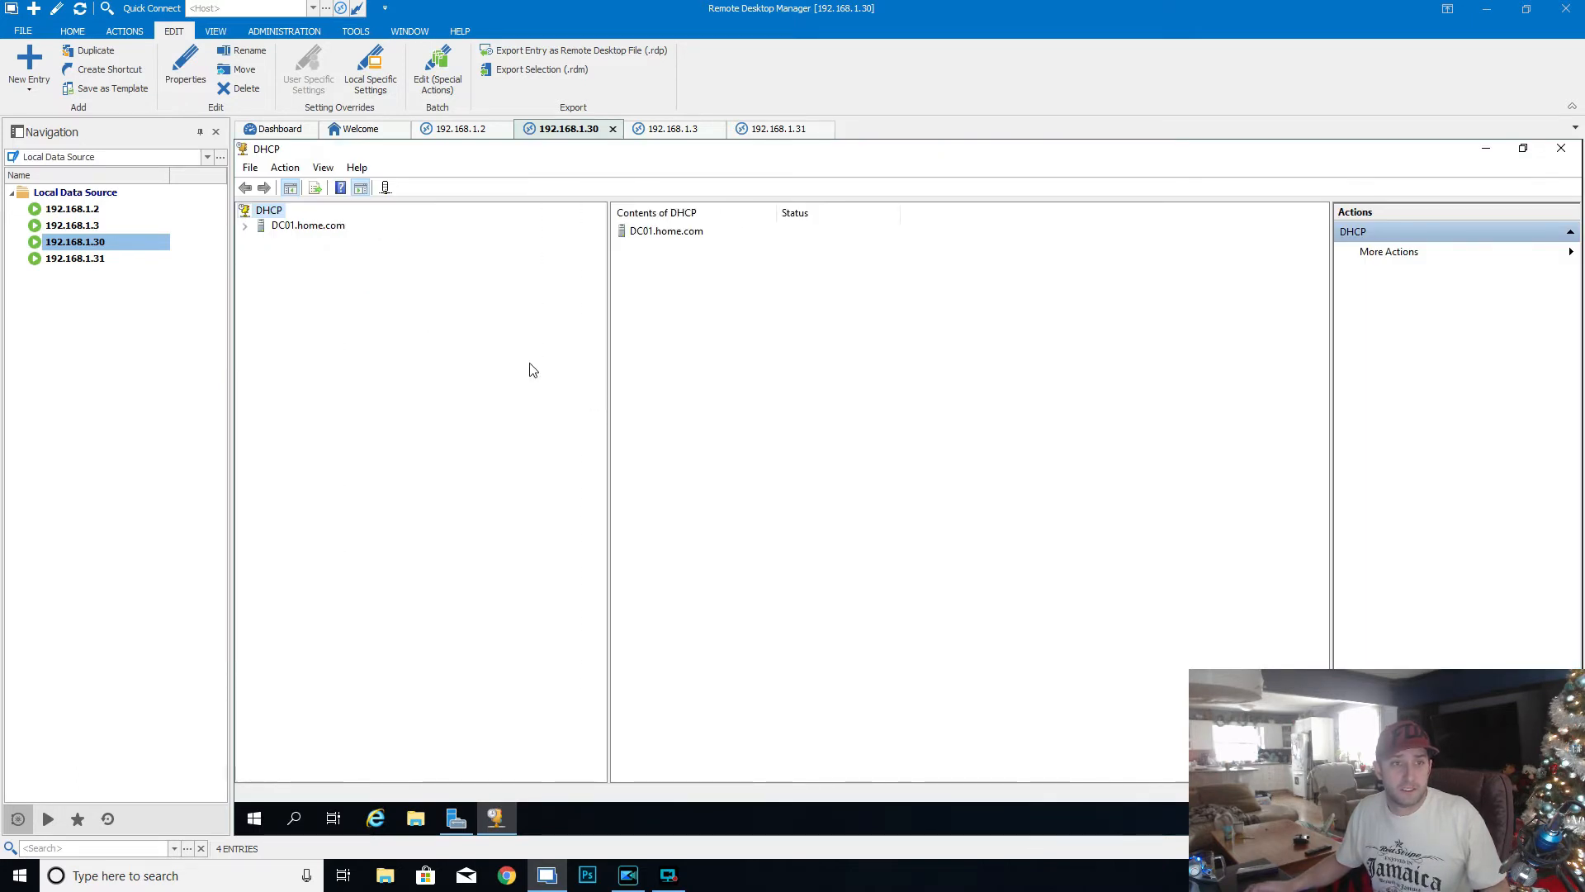
- Expand DC01.home.com and its IPv4 node to show the contents of scope 192.168.1.0
{"action": "right_click", "coordinate": [330, 228]}
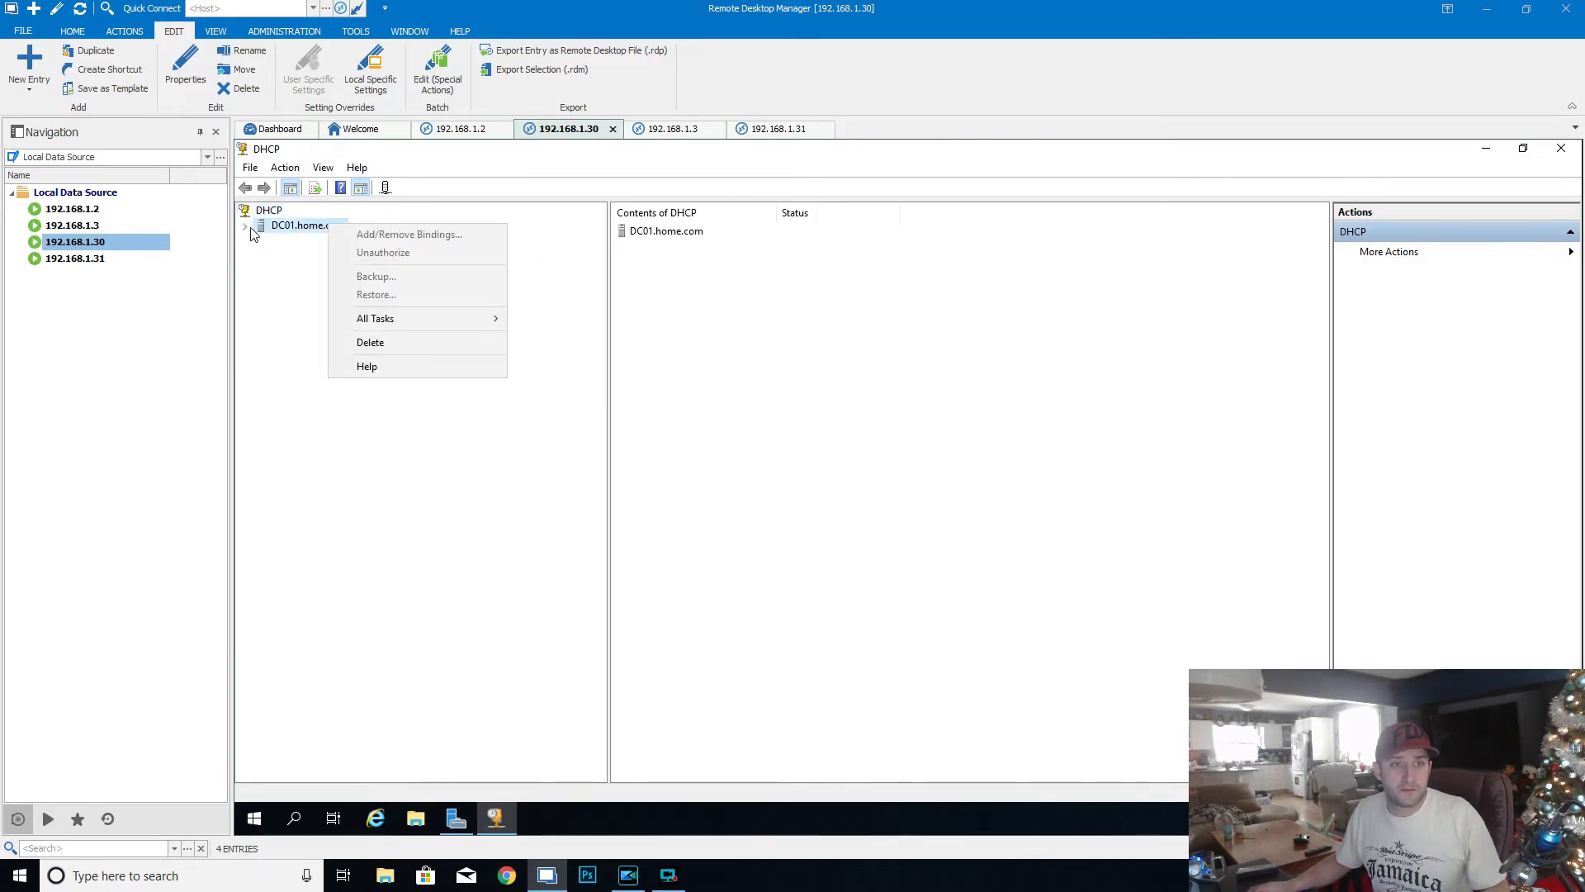
{"action": "left_click", "coordinate": [247, 226]}
{"action": "right_click", "coordinate": [296, 241]}
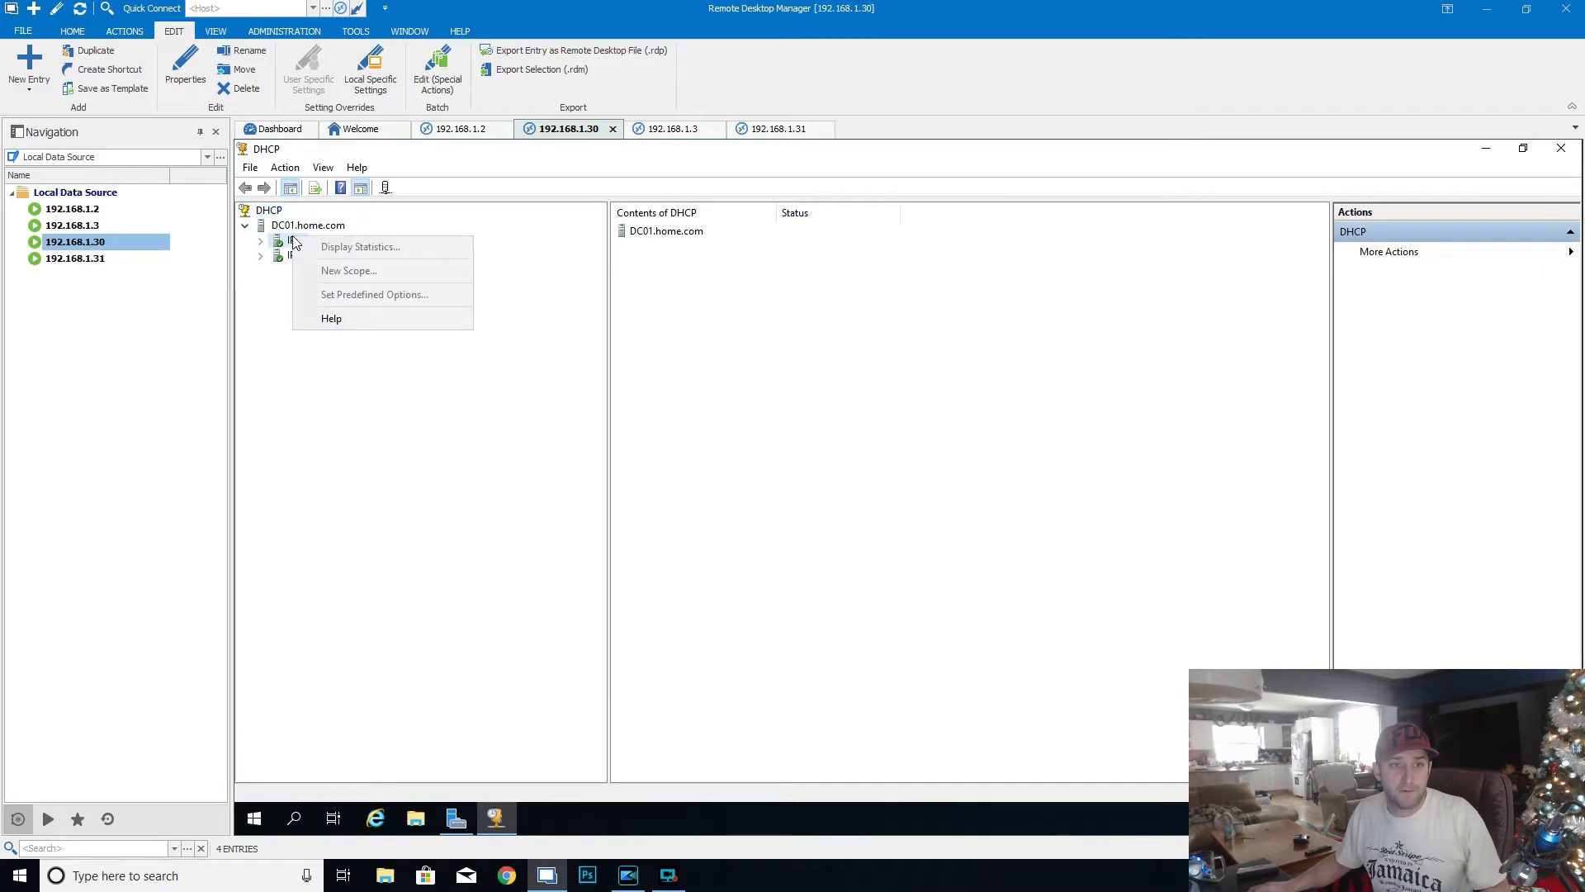
{"action": "left_click", "coordinate": [261, 241]}
{"action": "right_click", "coordinate": [348, 260]}
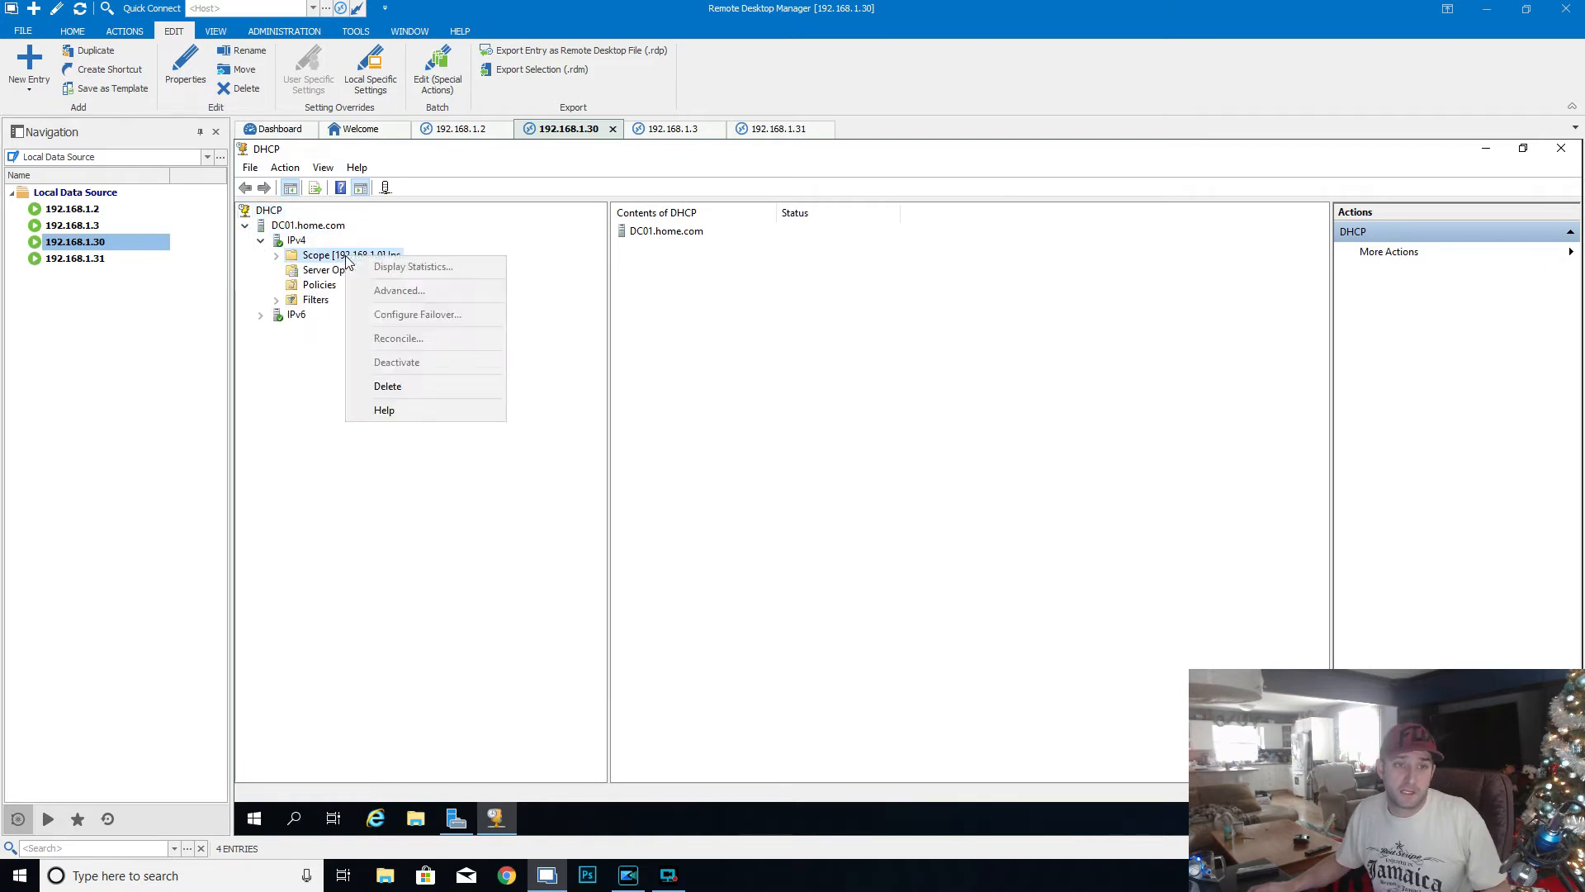
{"action": "double_click", "coordinate": [346, 261]}
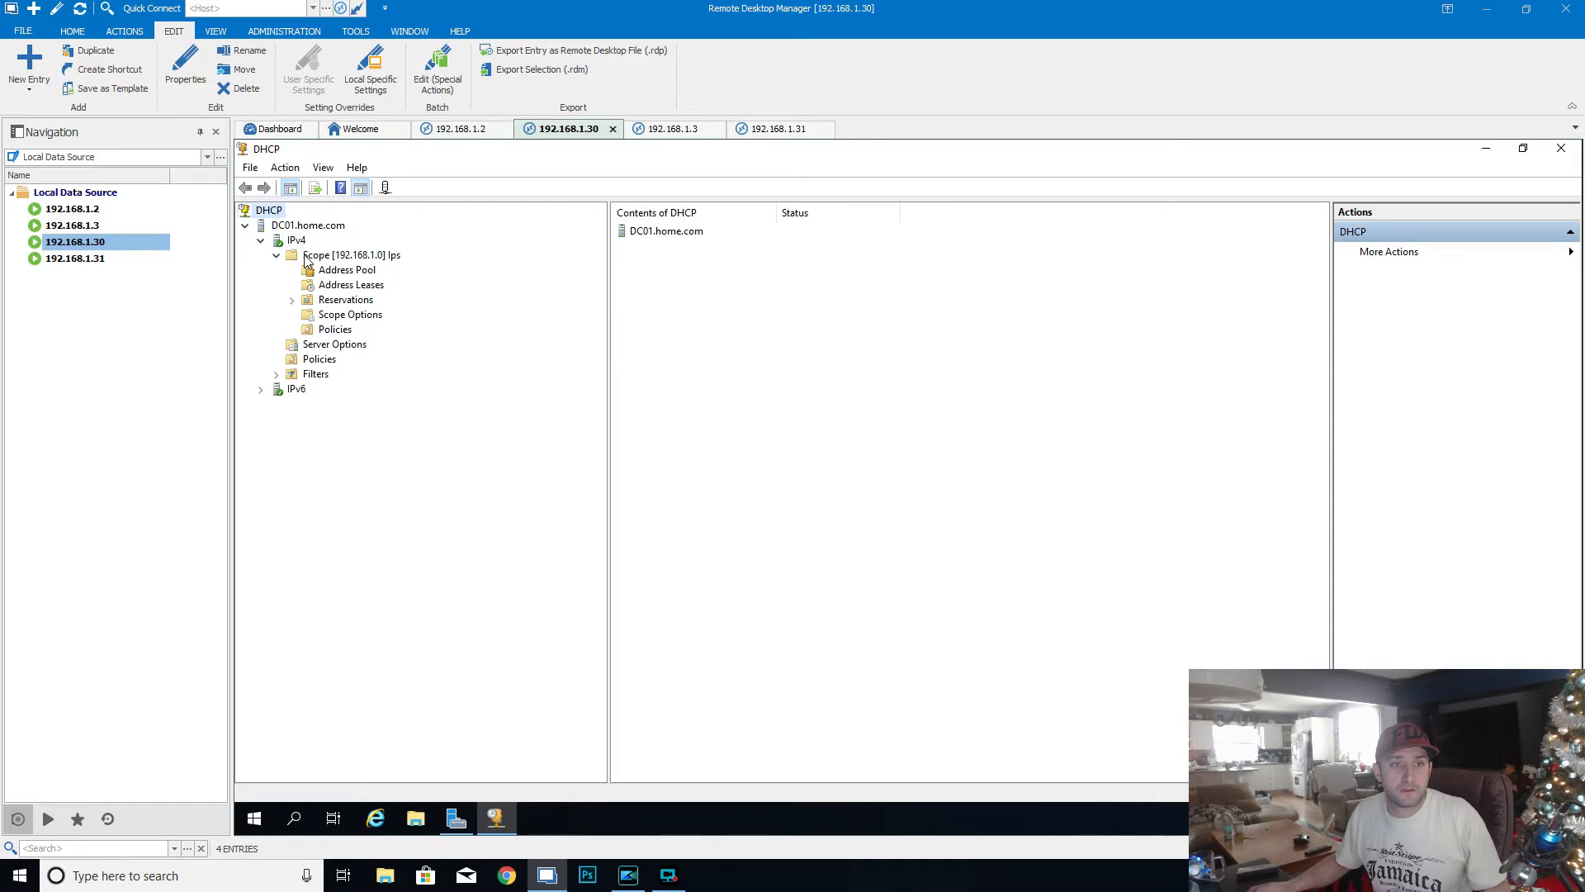
- Start configuring failover for scope 192.168.1.0, keep all available scopes selected, and continue to the partner server choice
{"action": "right_click", "coordinate": [343, 261]}
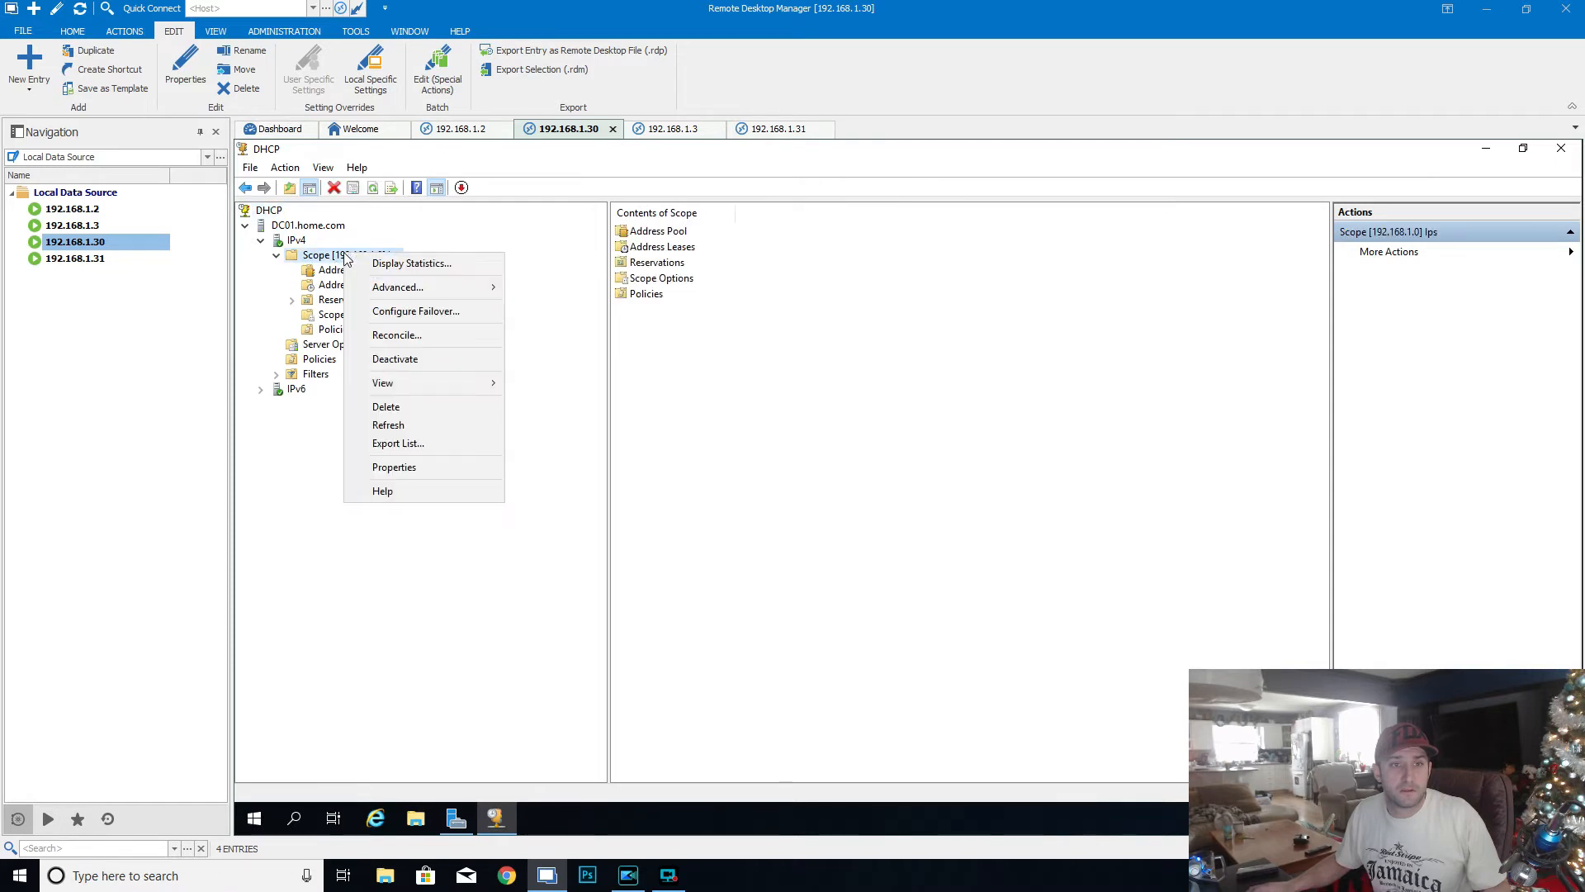
{"action": "left_click", "coordinate": [322, 256]}
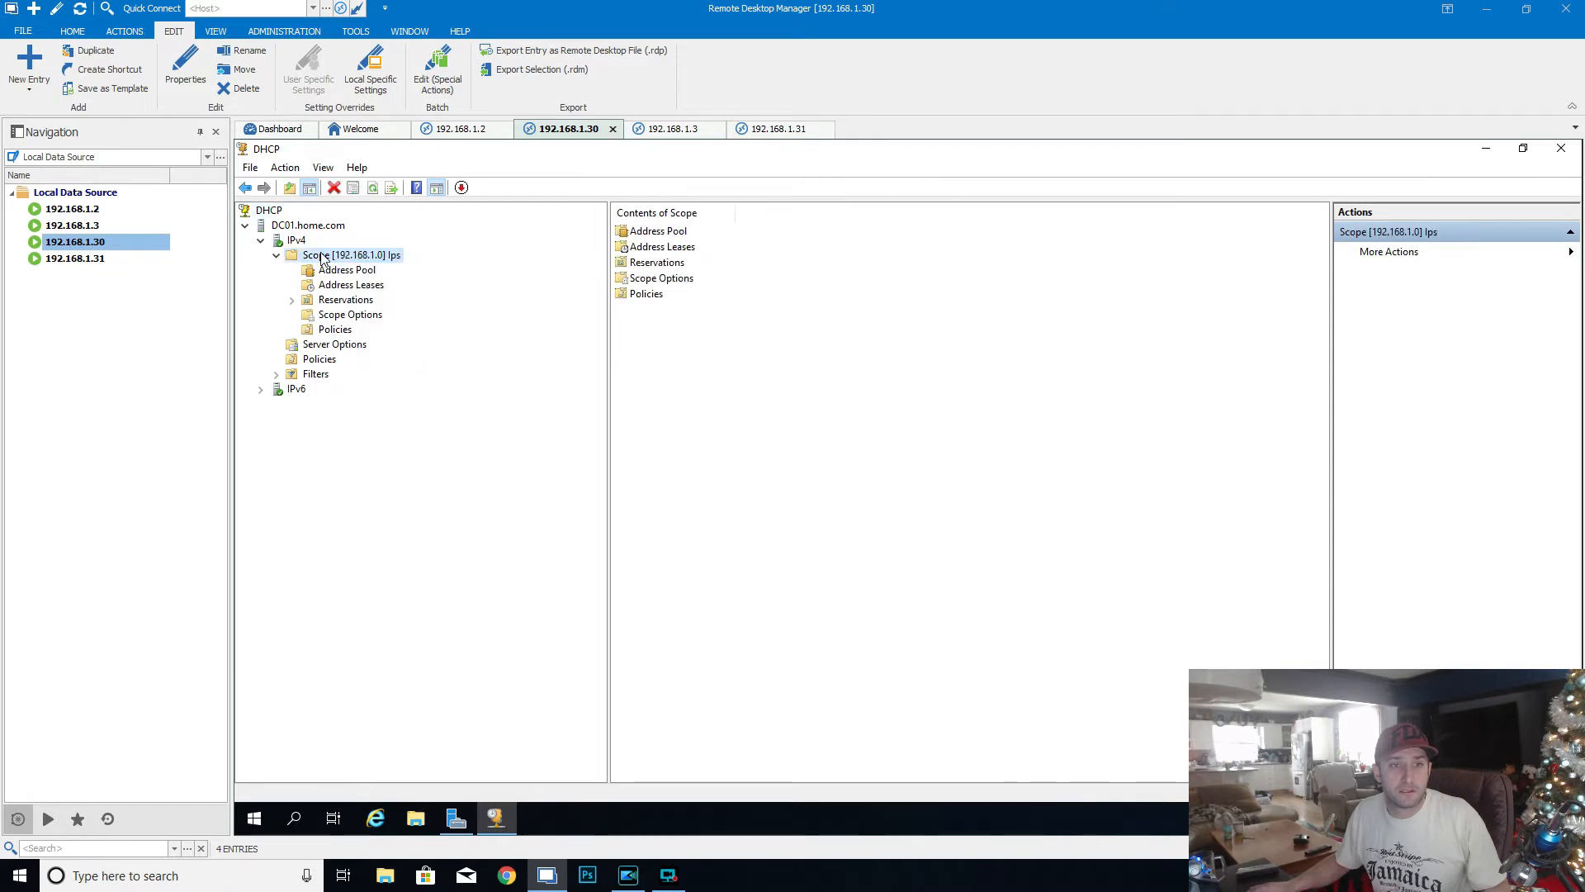
{"action": "right_click", "coordinate": [321, 255]}
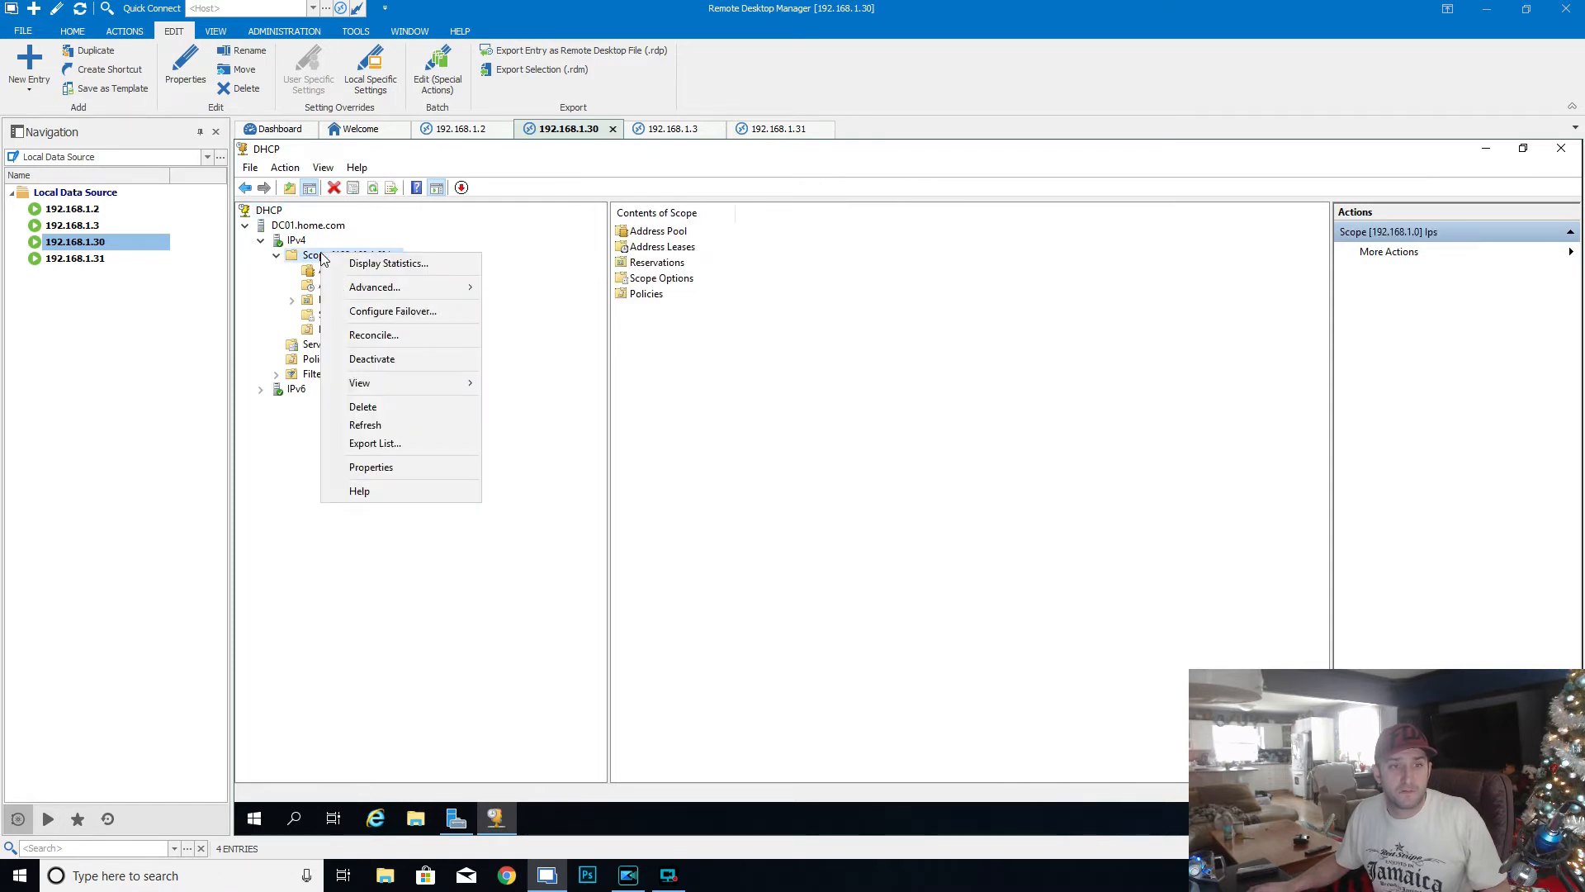
{"action": "left_click", "coordinate": [403, 317]}
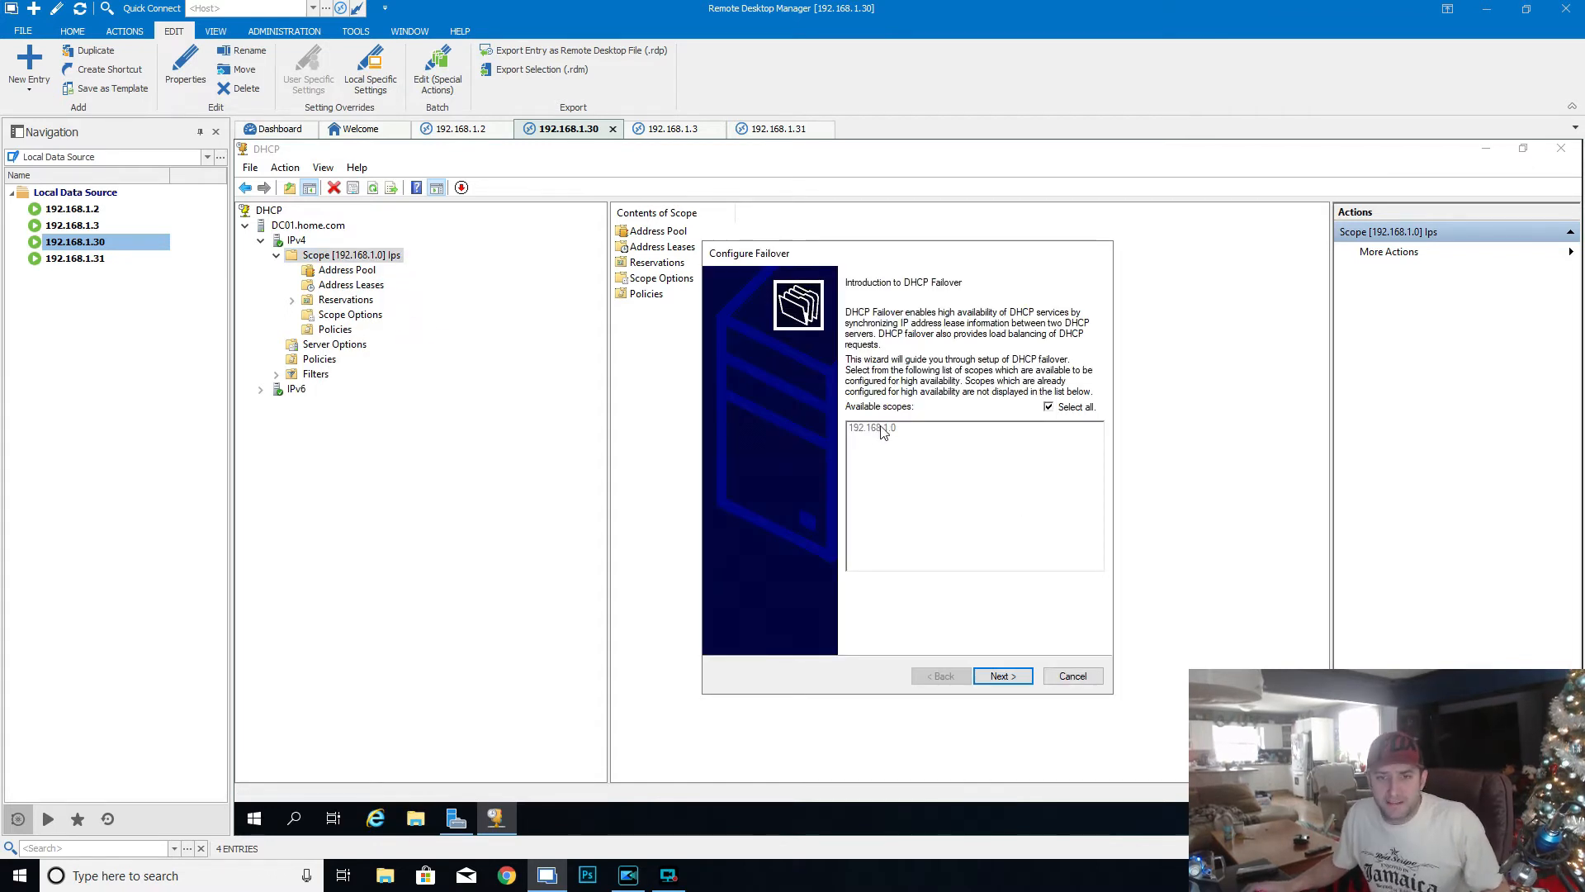
{"action": "left_click", "coordinate": [1008, 677]}
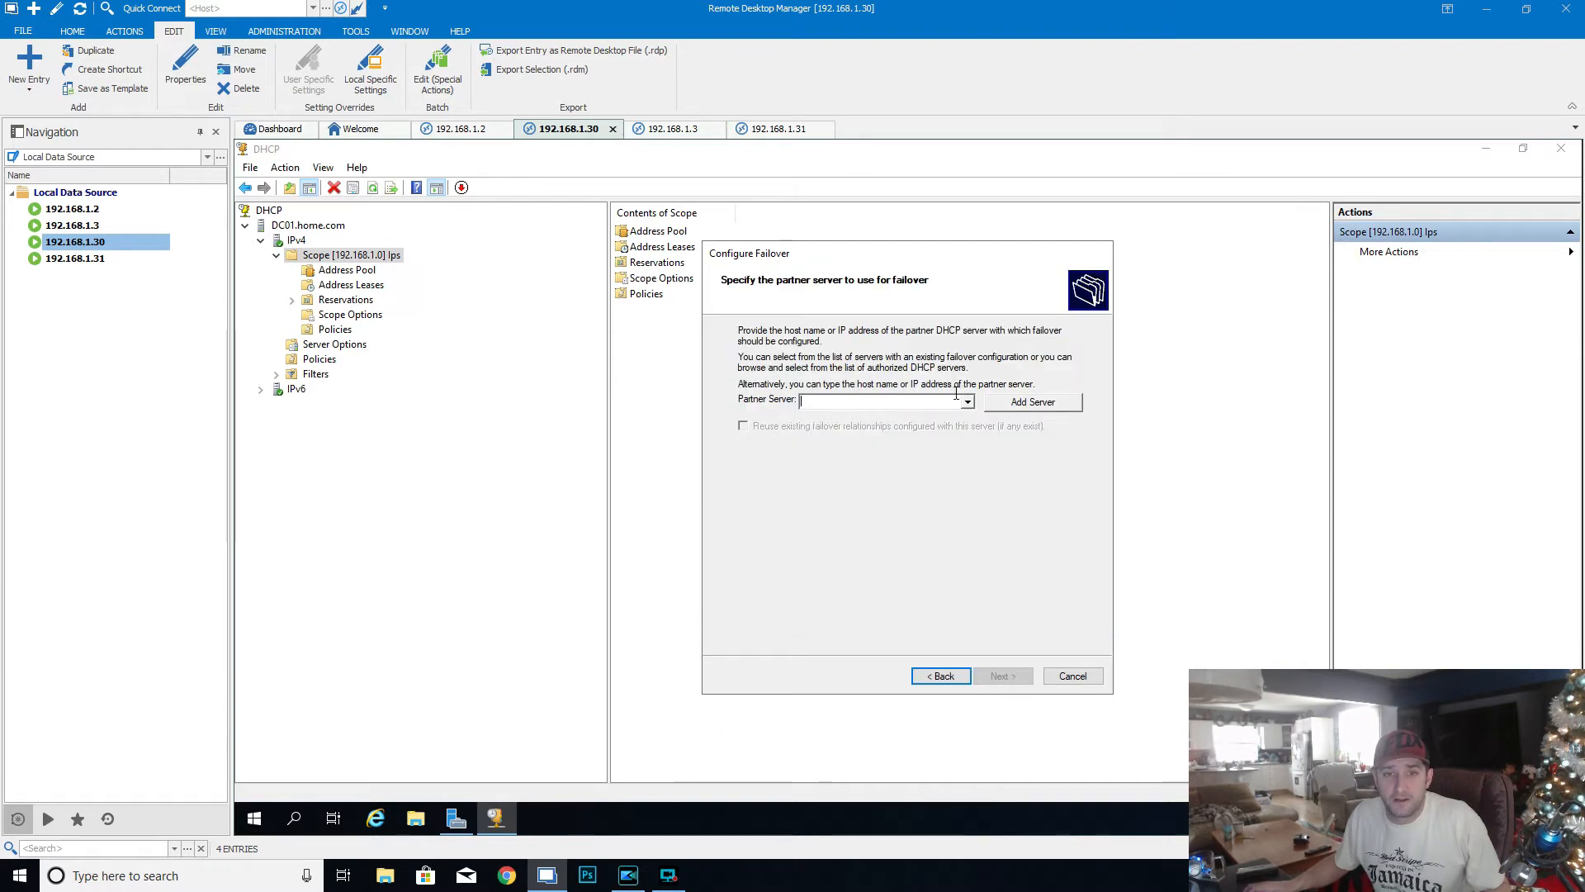
- Find DC02 in home.com by searching for "dc", add it as the failover partner server, and continue to the relationship settings
{"action": "left_click", "coordinate": [1018, 404]}
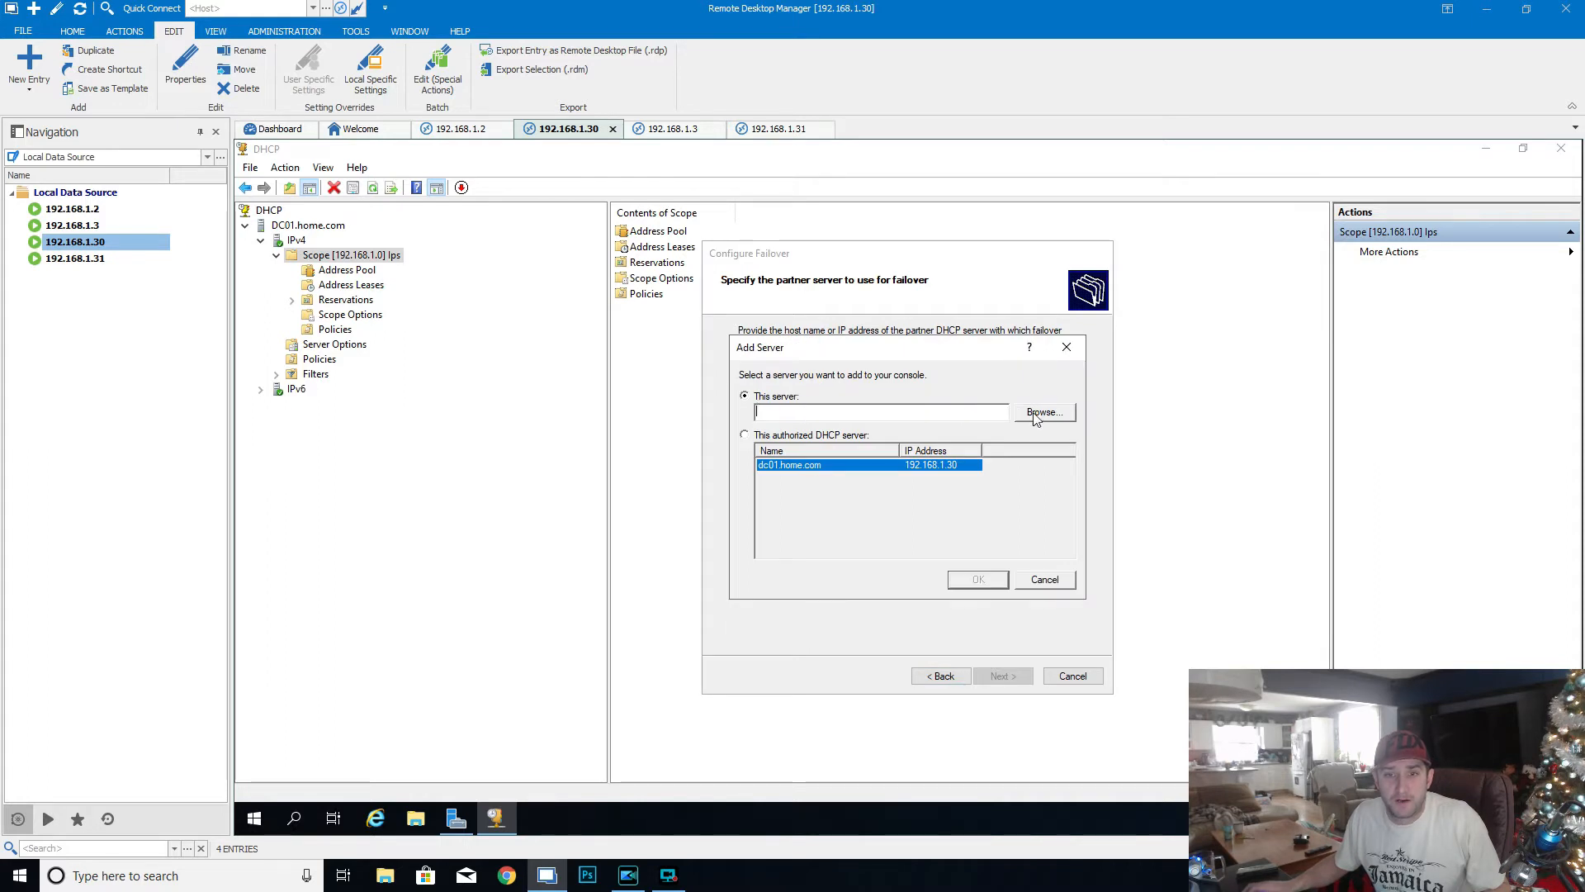
{"action": "left_click", "coordinate": [1037, 413]}
{"action": "type", "text": "dc"}
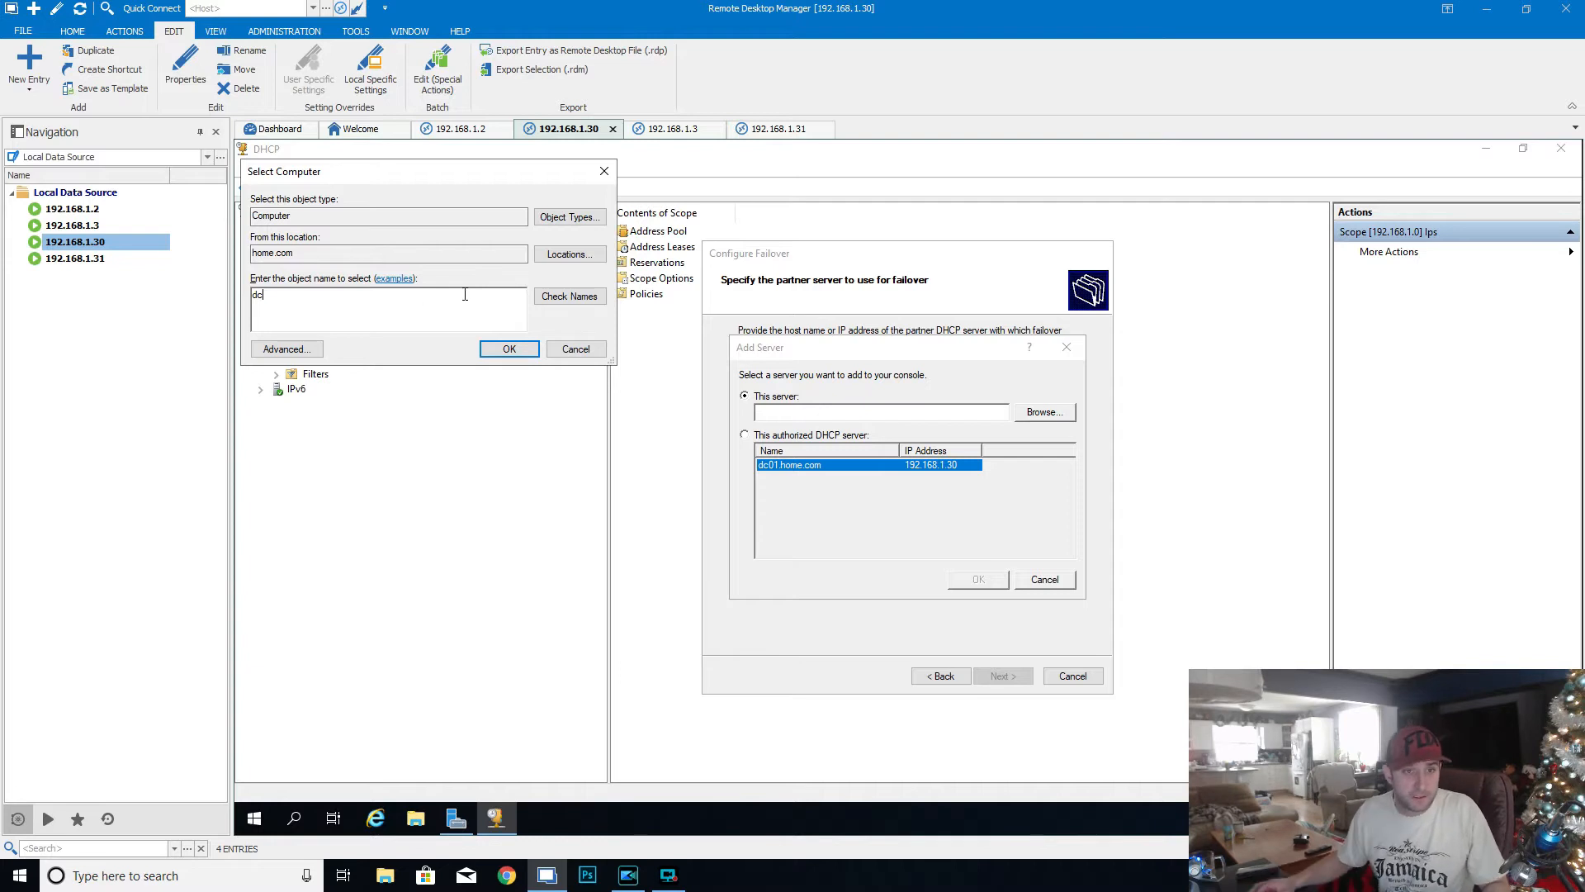
{"action": "left_click", "coordinate": [559, 297]}
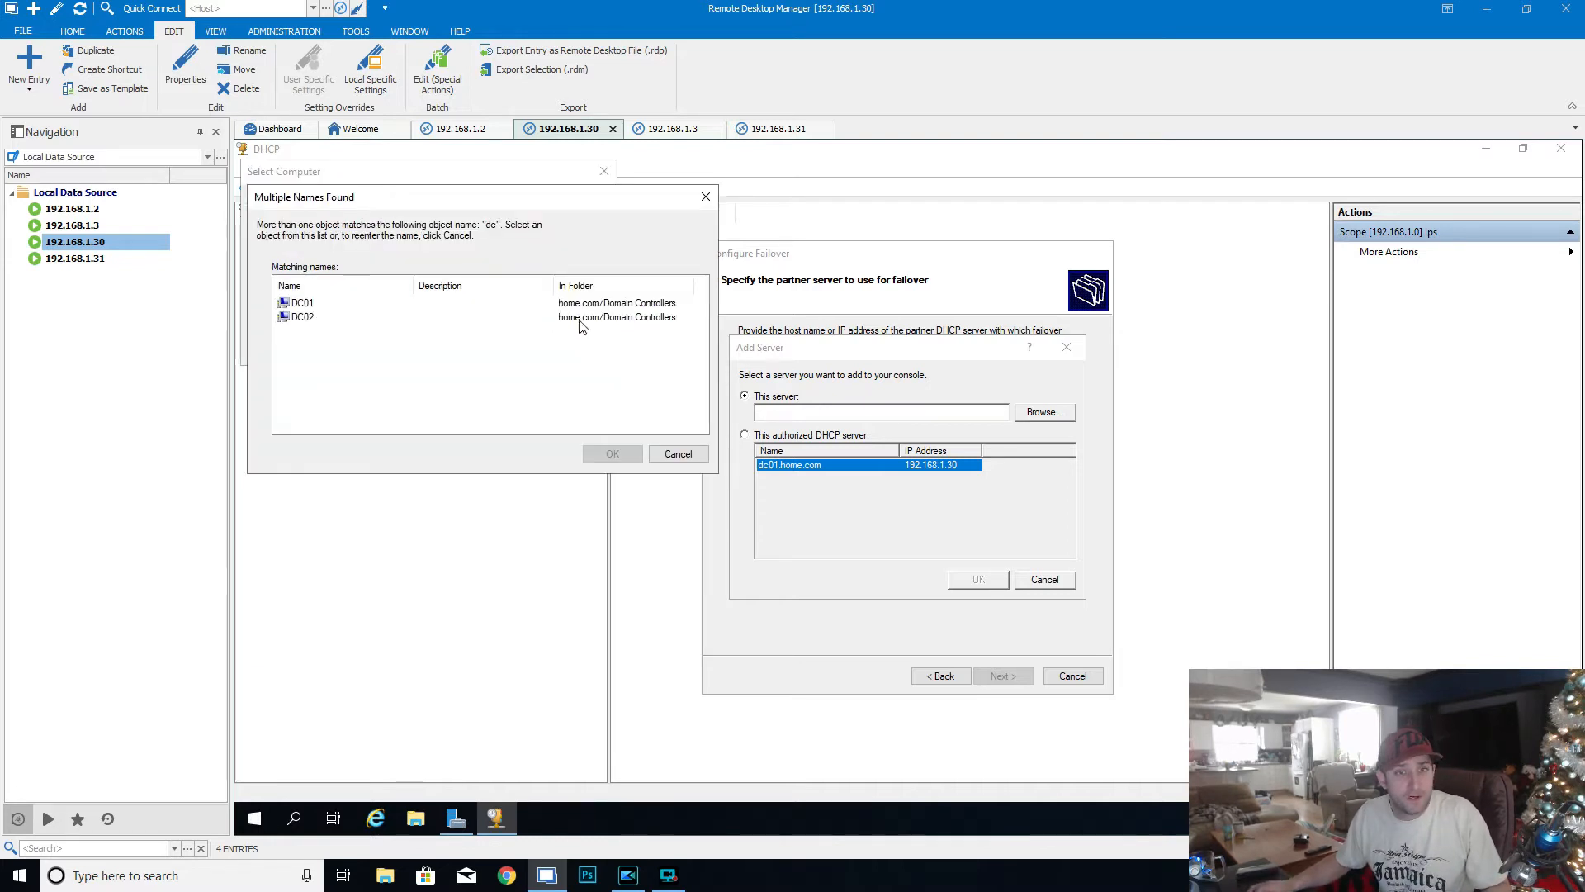
{"action": "left_click", "coordinate": [304, 319]}
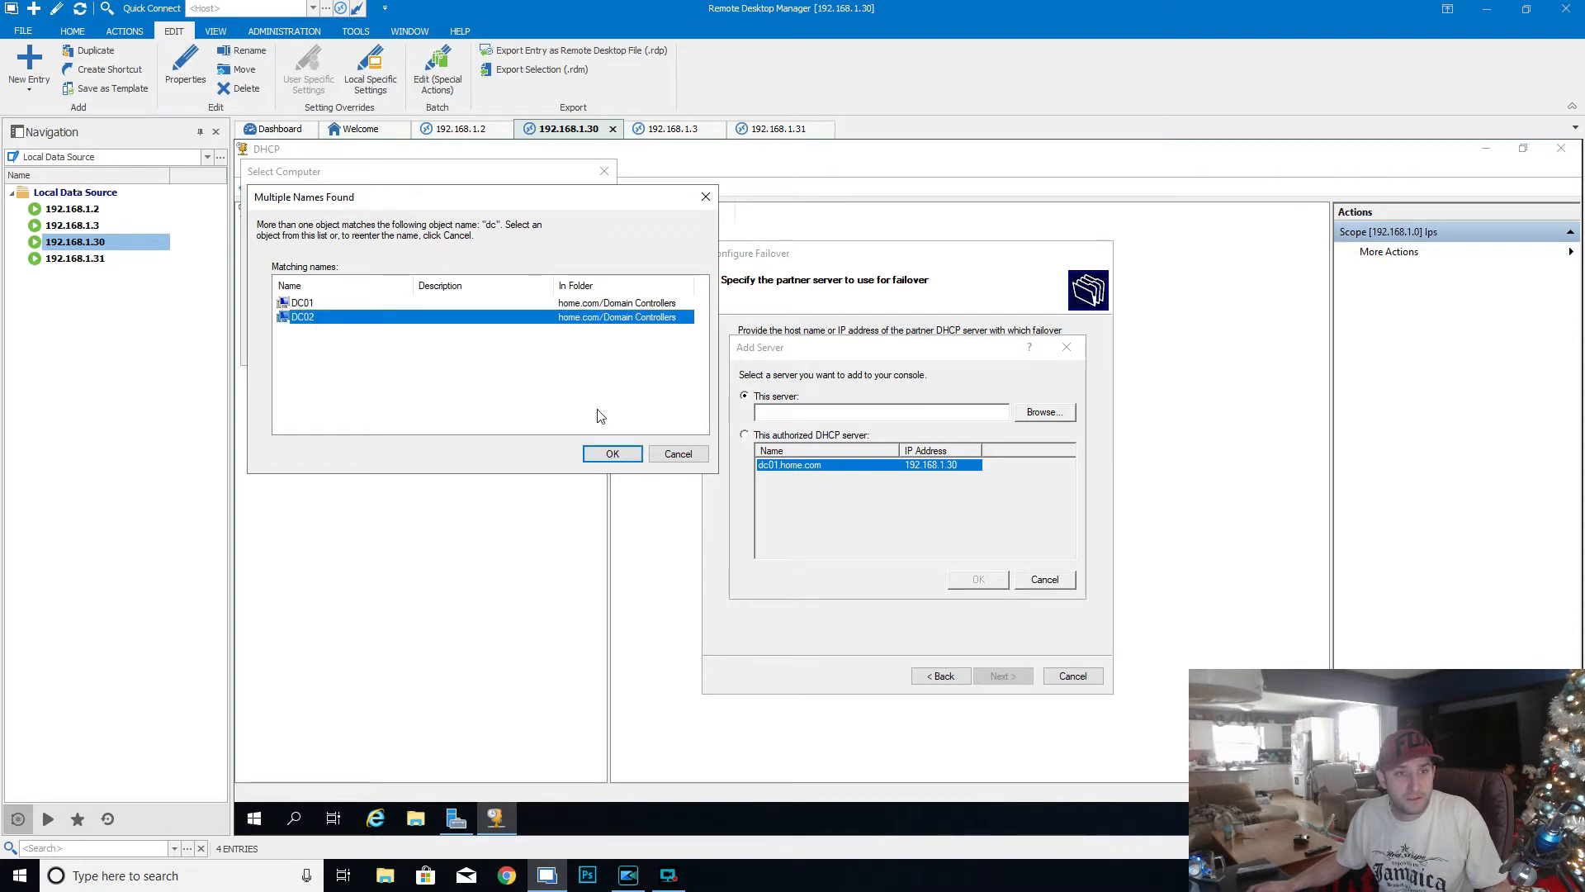
{"action": "left_click", "coordinate": [612, 453]}
{"action": "left_click", "coordinate": [506, 349]}
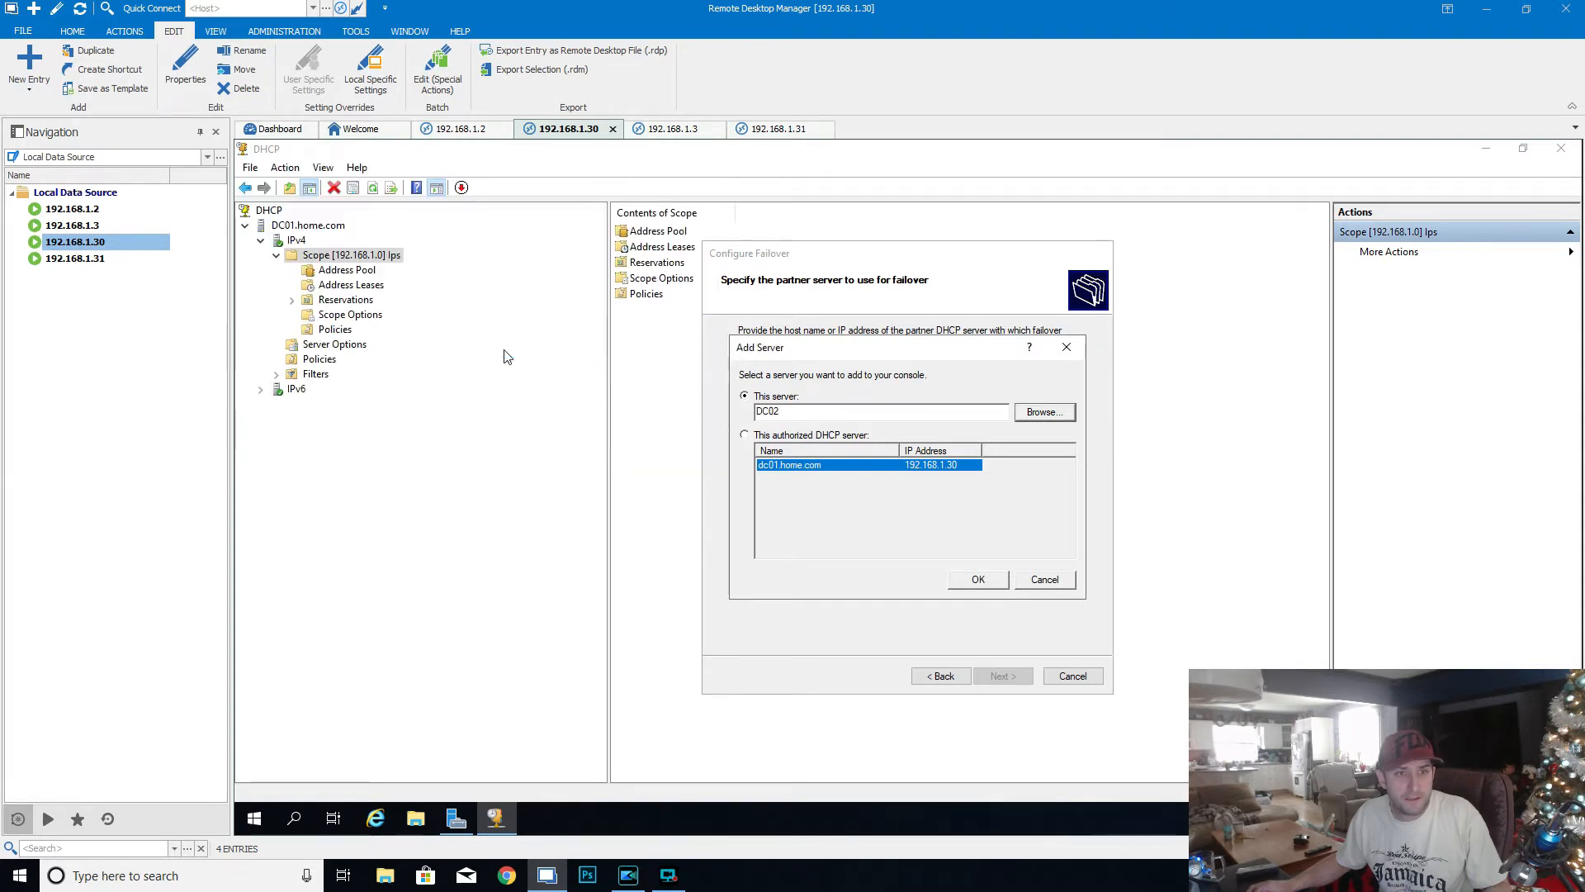
{"action": "left_click", "coordinate": [995, 582]}
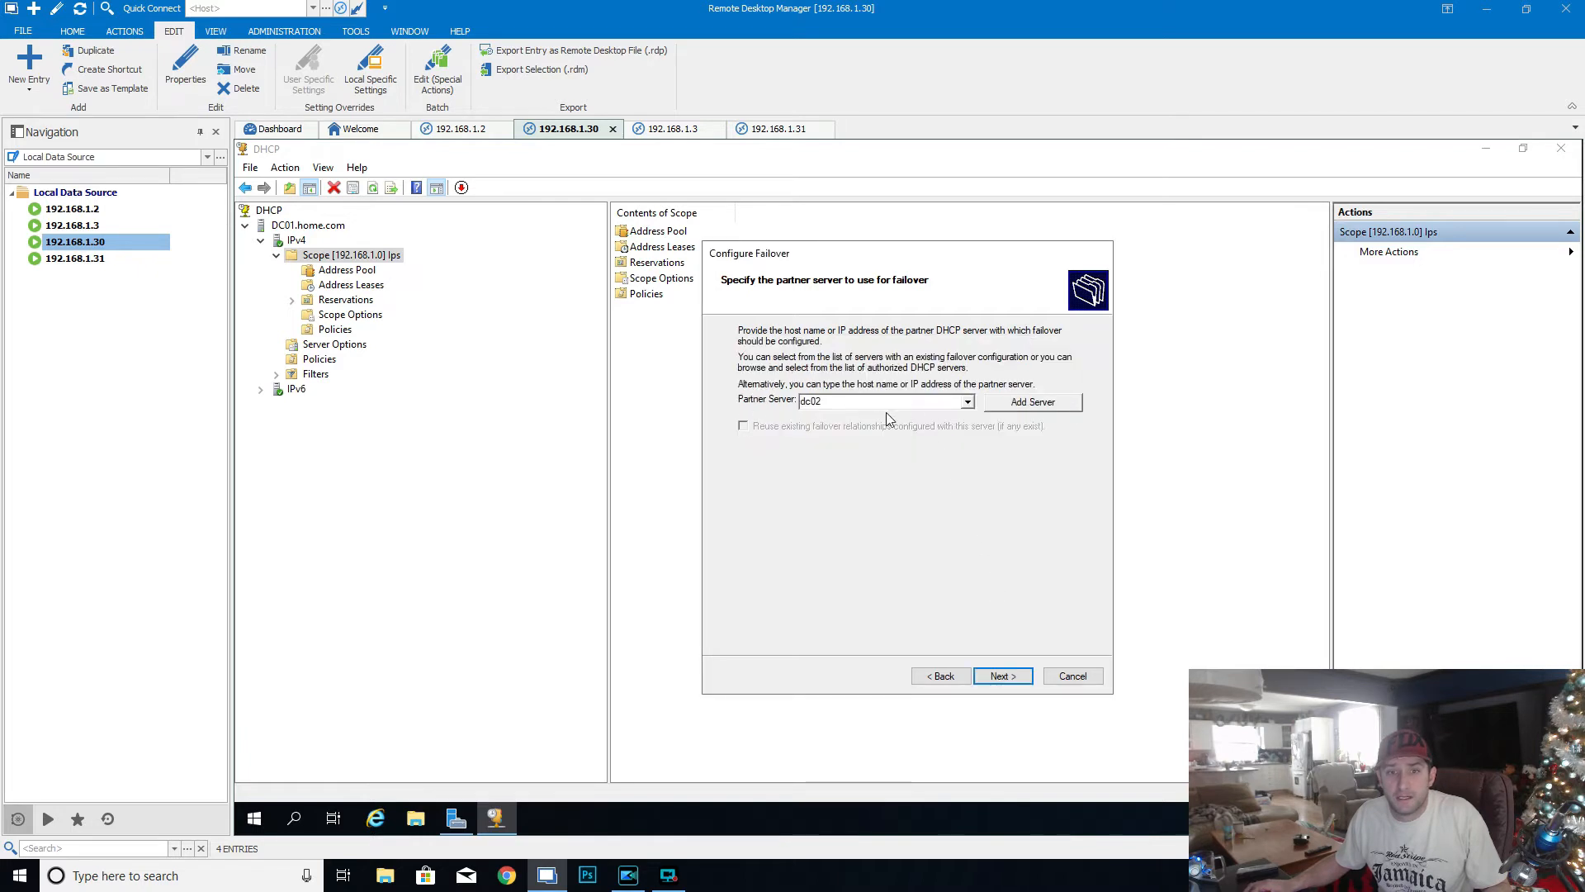
{"action": "left_click", "coordinate": [1001, 676]}
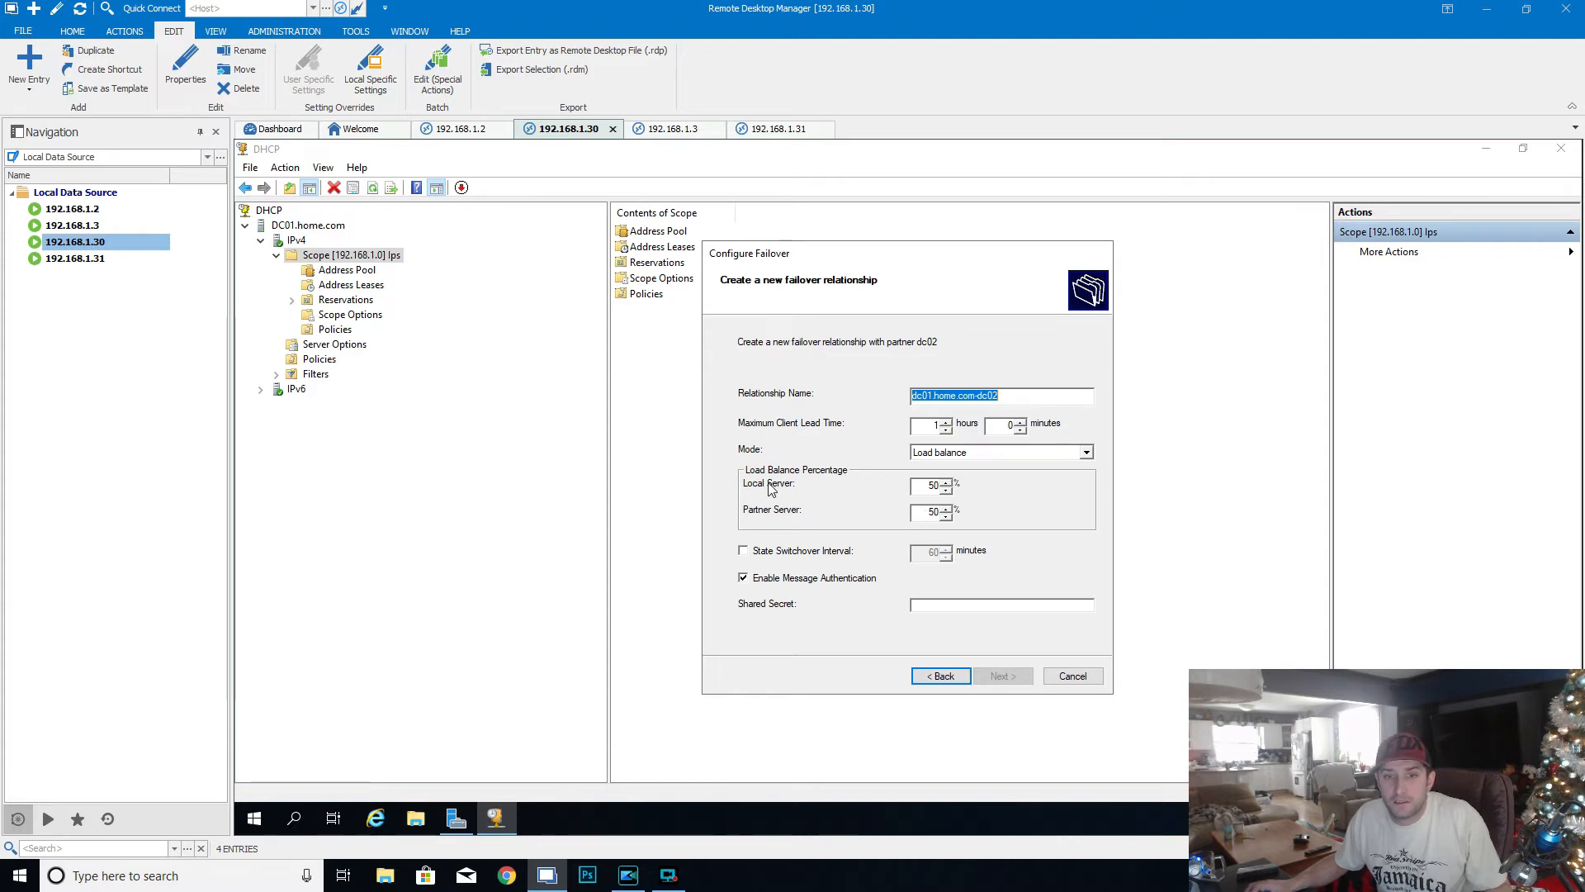
- Set the failover relationship to Hot standby with the partner server as Standby, and enable a state switchover interval of 5 minutes
{"action": "left_click", "coordinate": [946, 481]}
{"action": "left_click", "coordinate": [957, 453]}
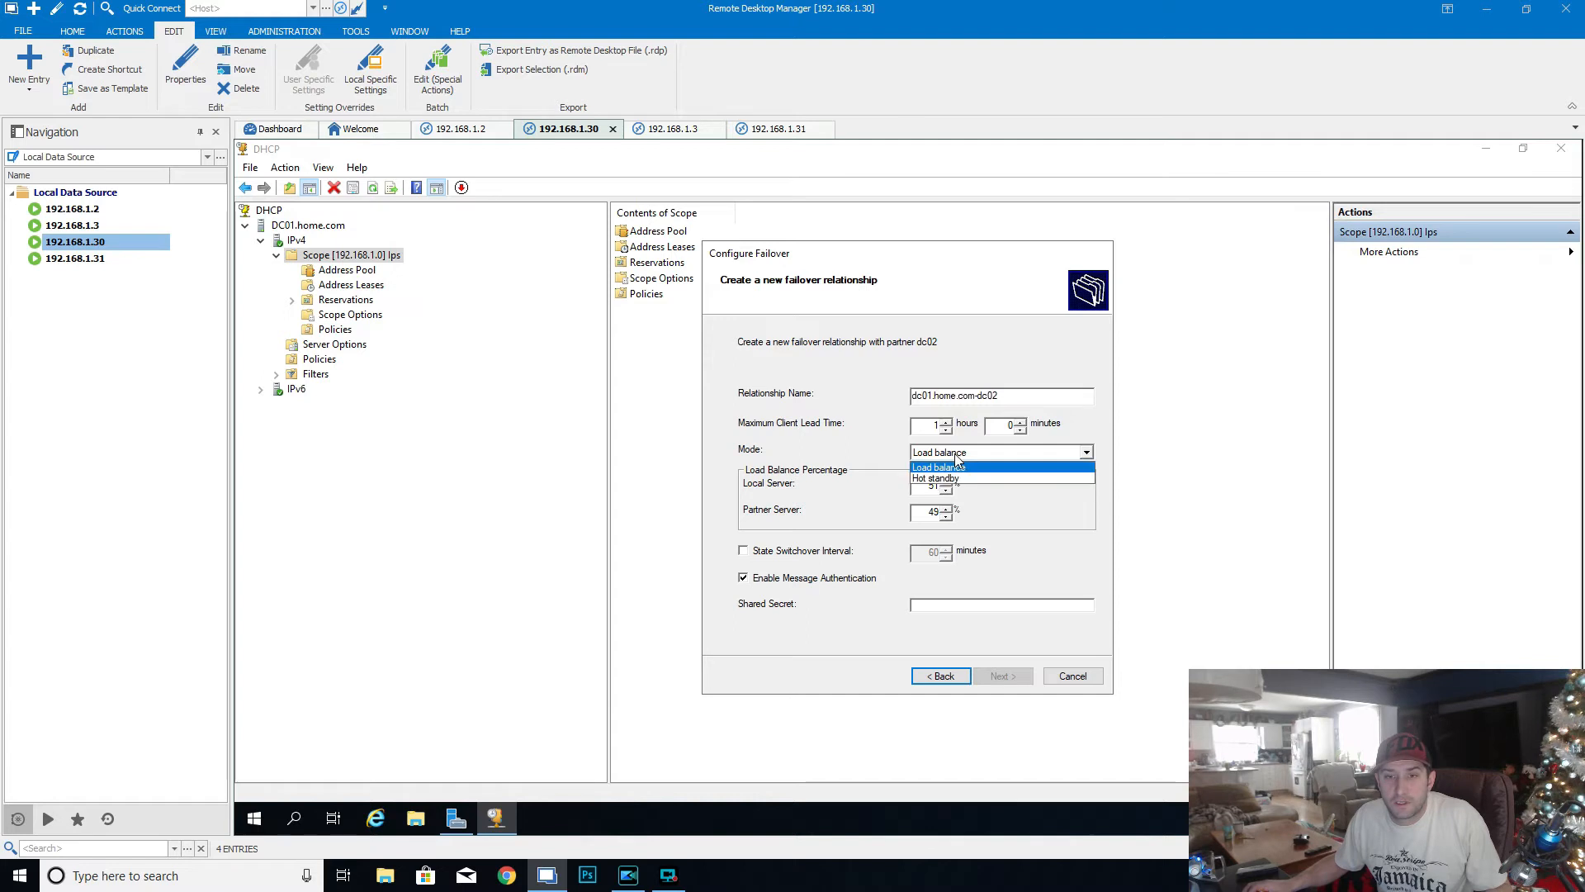
{"action": "left_click", "coordinate": [982, 478]}
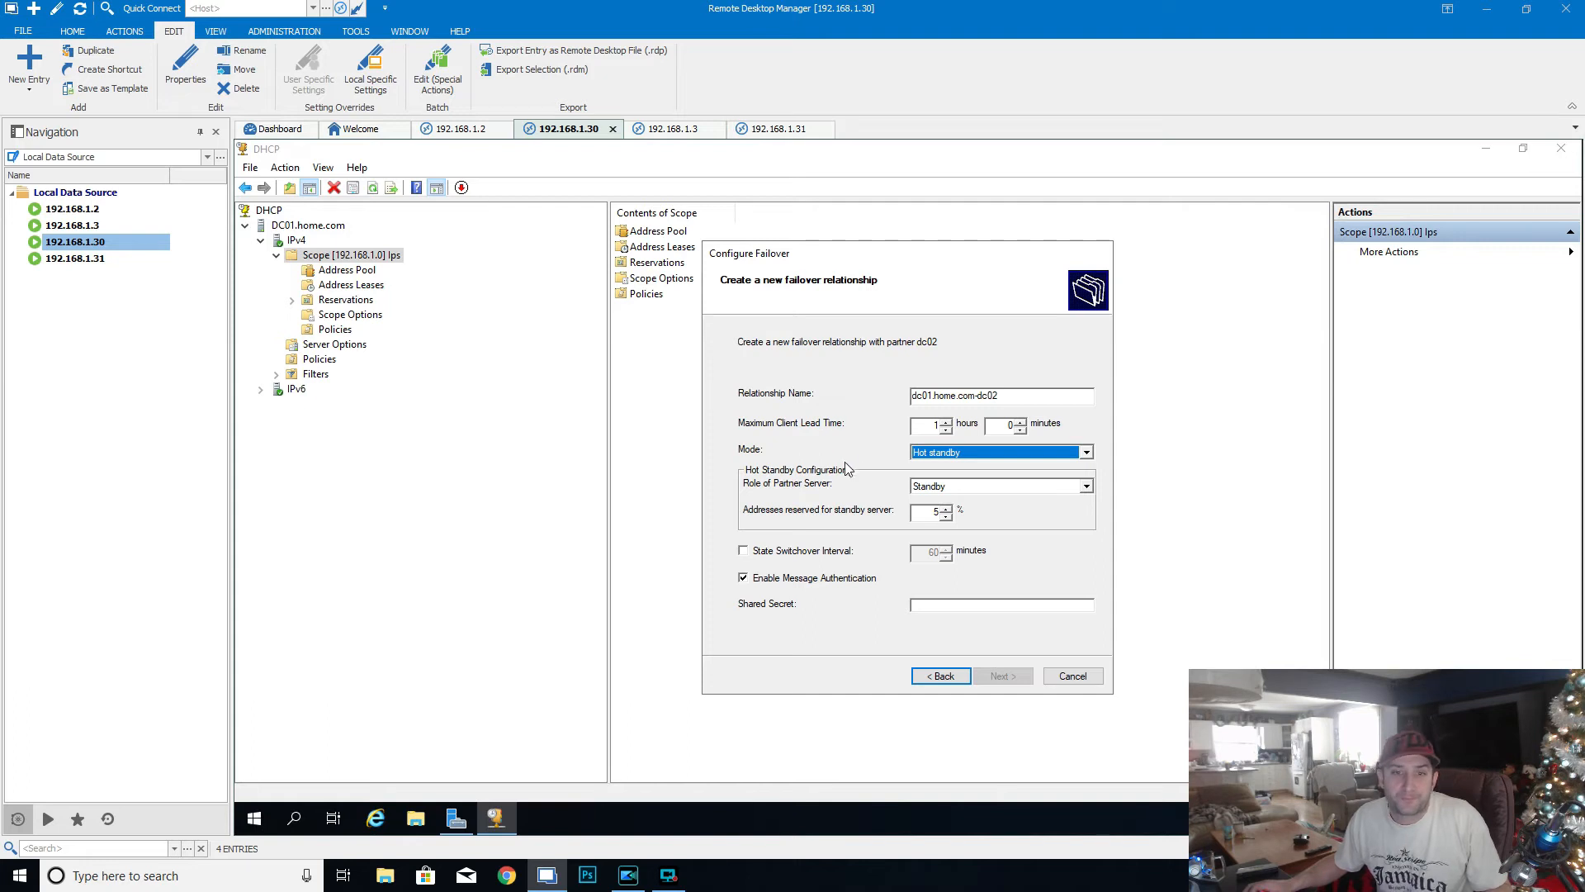
{"action": "left_click", "coordinate": [961, 488]}
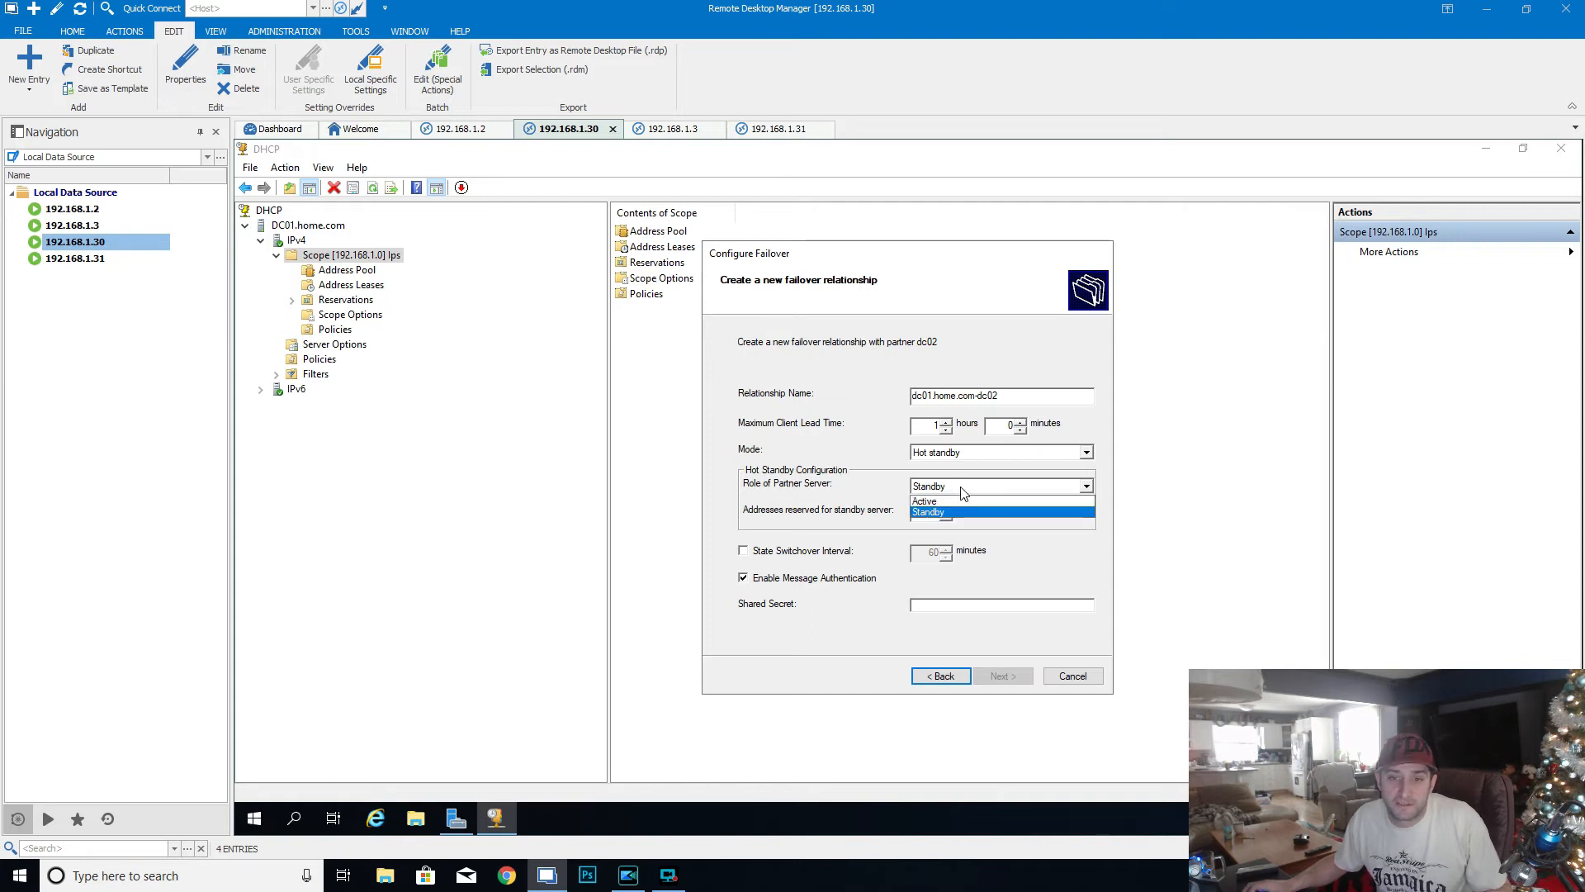
{"action": "left_click", "coordinate": [962, 492]}
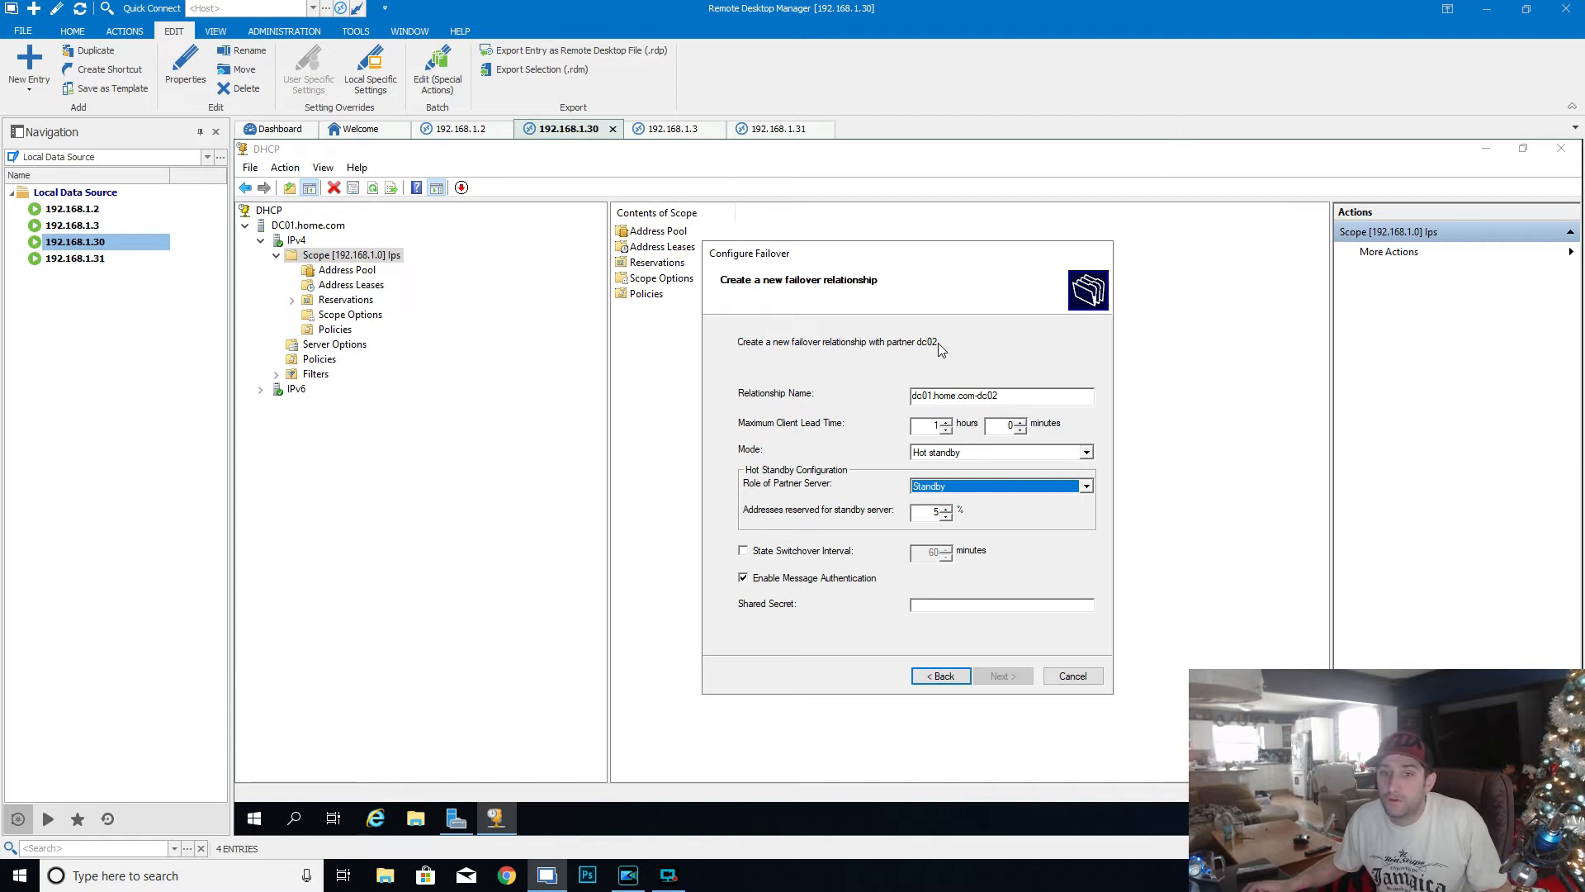
{"action": "left_click", "coordinate": [744, 551]}
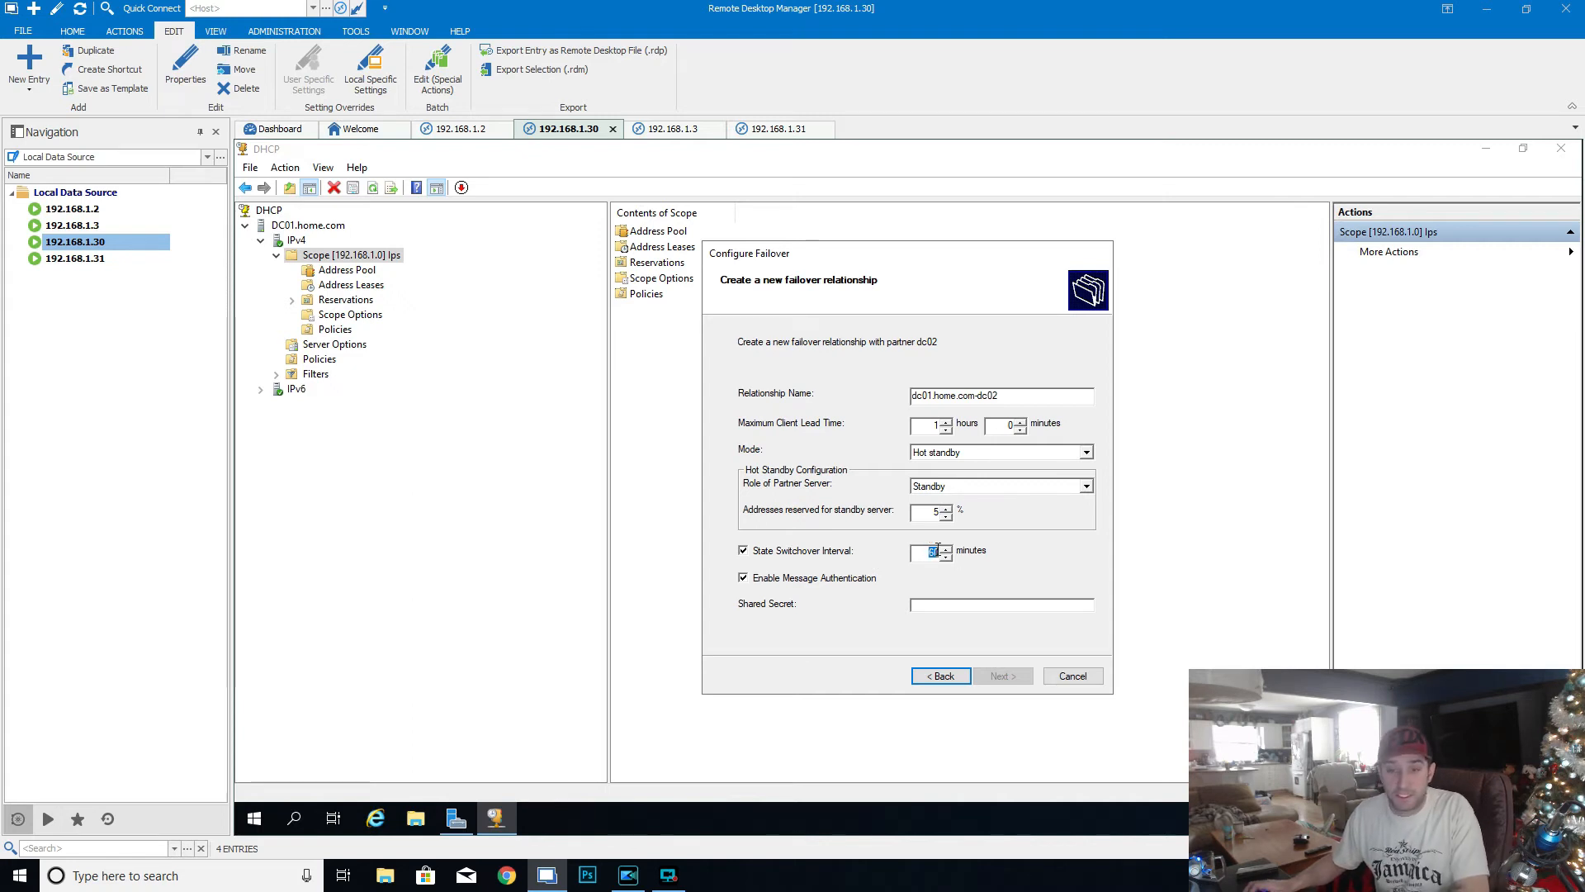
{"action": "type", "text": "5"}
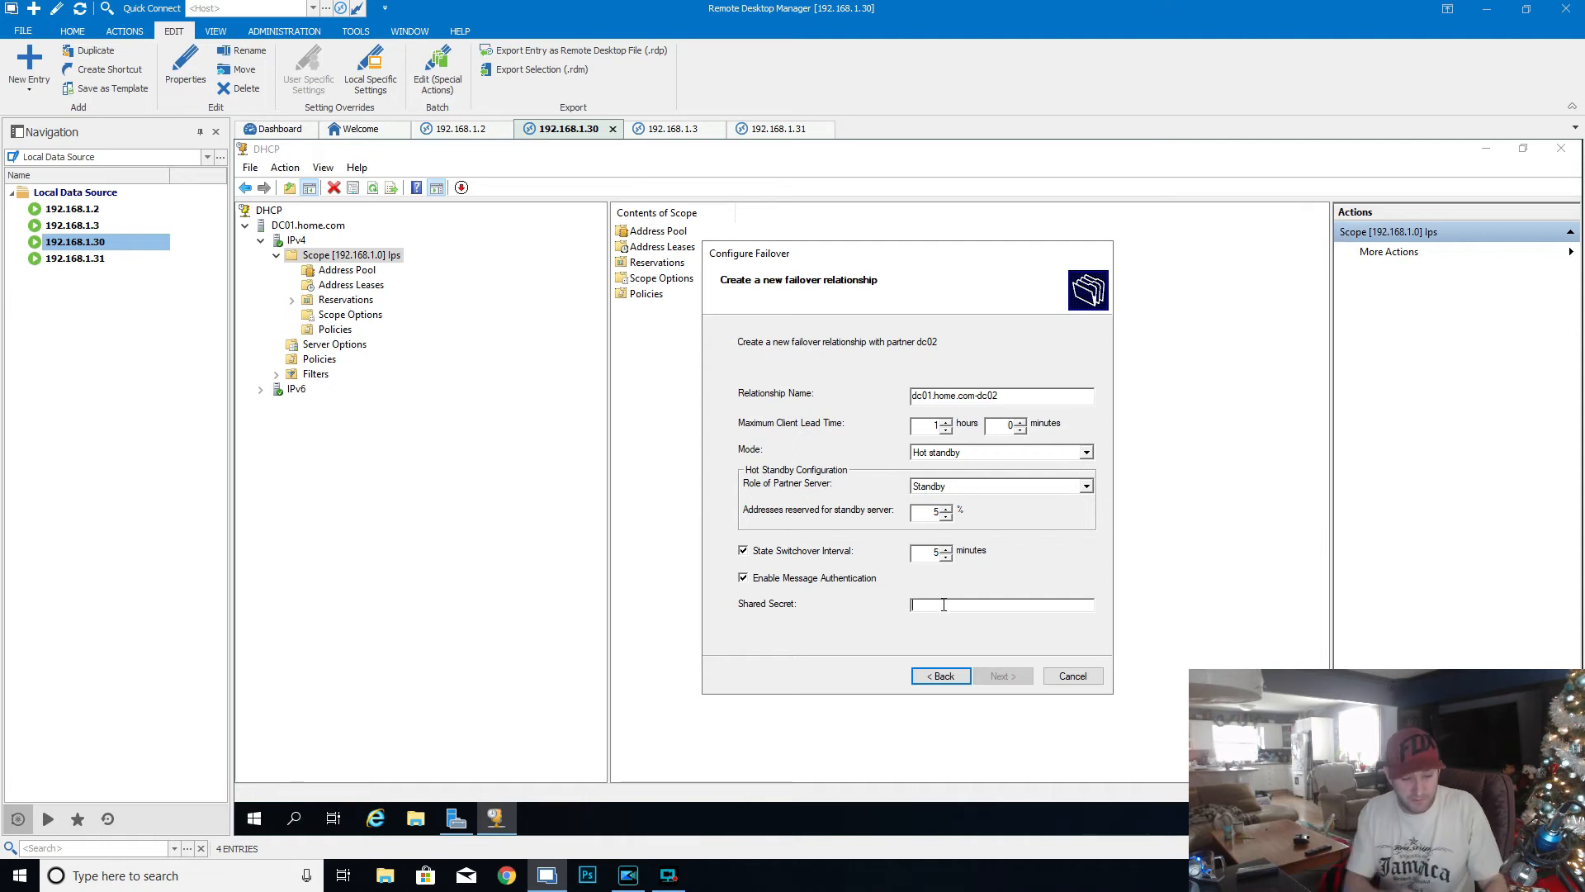
- Enter the shared secret for message authentication and complete the failover configuration, closing its progress log
{"action": "type", "text": "*********"}
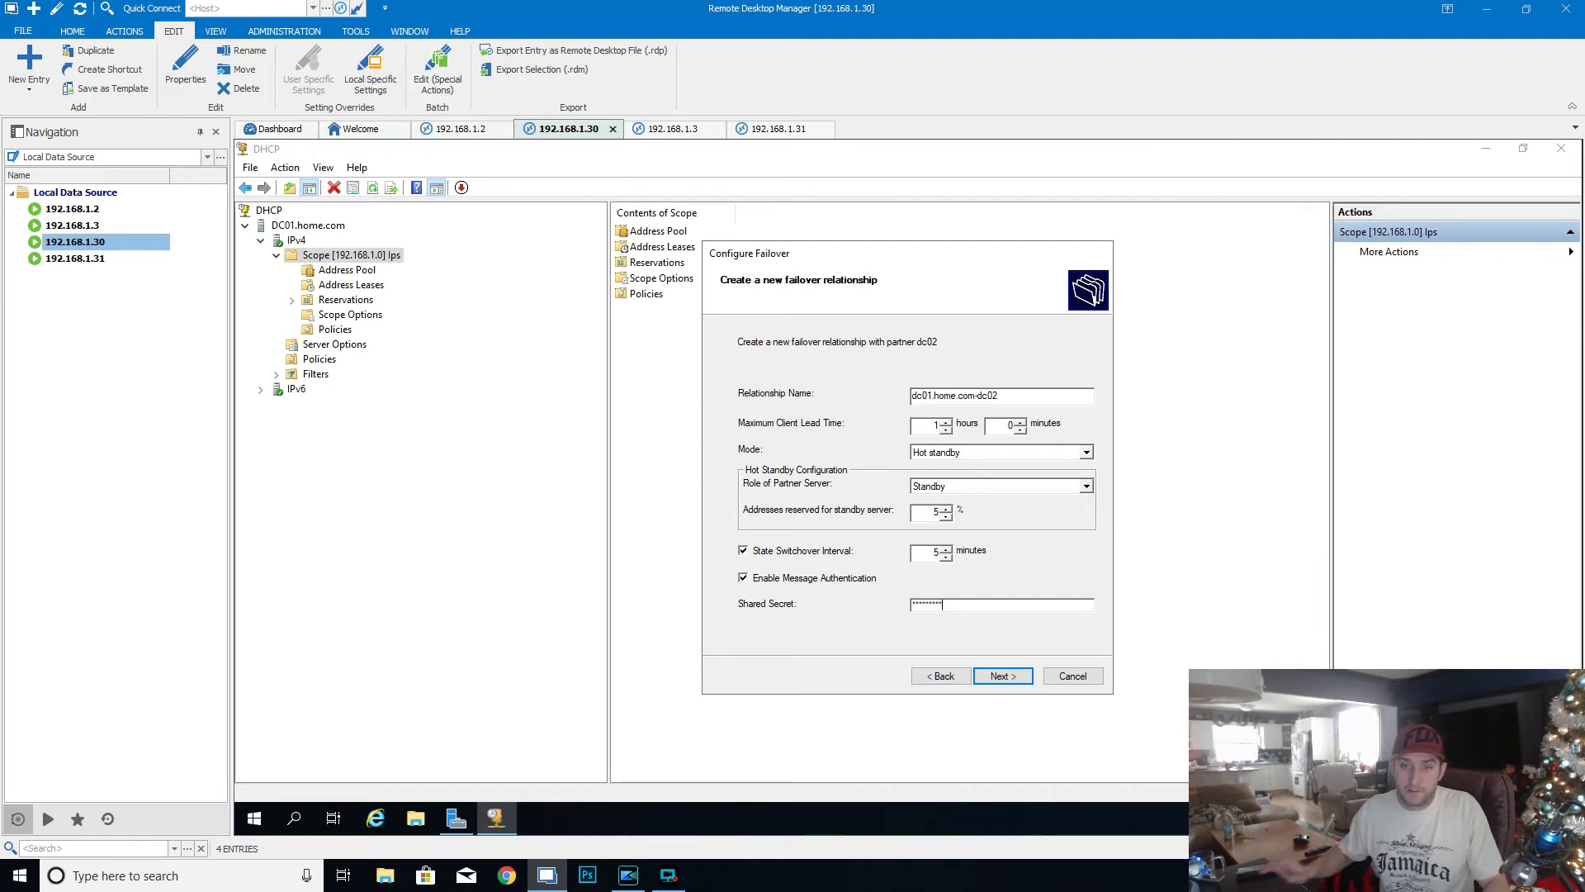
{"action": "left_click", "coordinate": [1001, 676]}
{"action": "left_click", "coordinate": [1003, 677]}
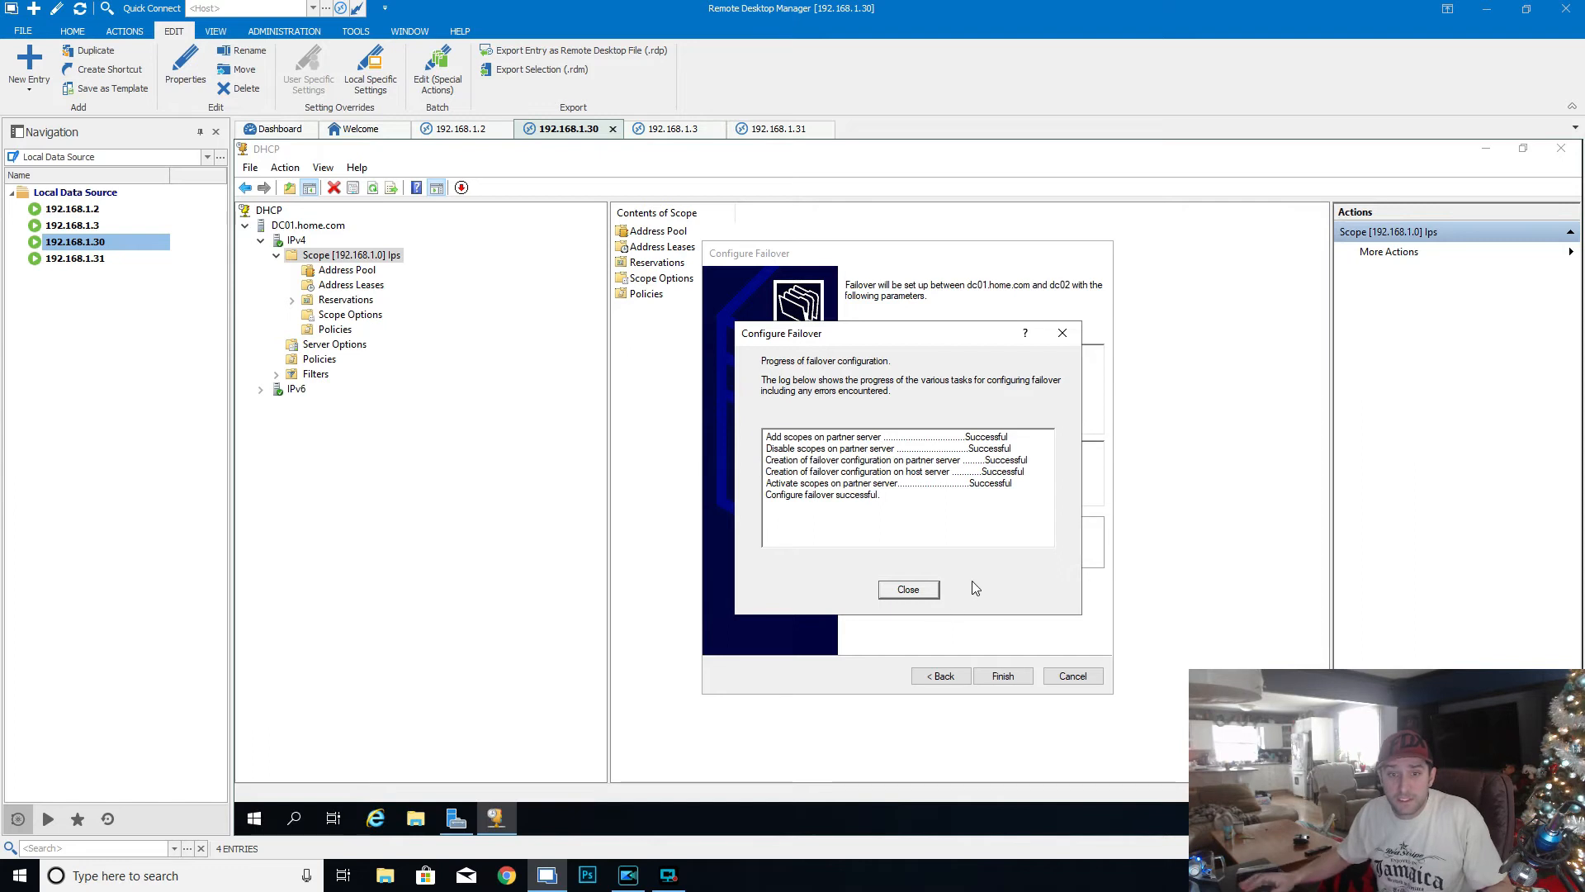
{"action": "left_click", "coordinate": [918, 589]}
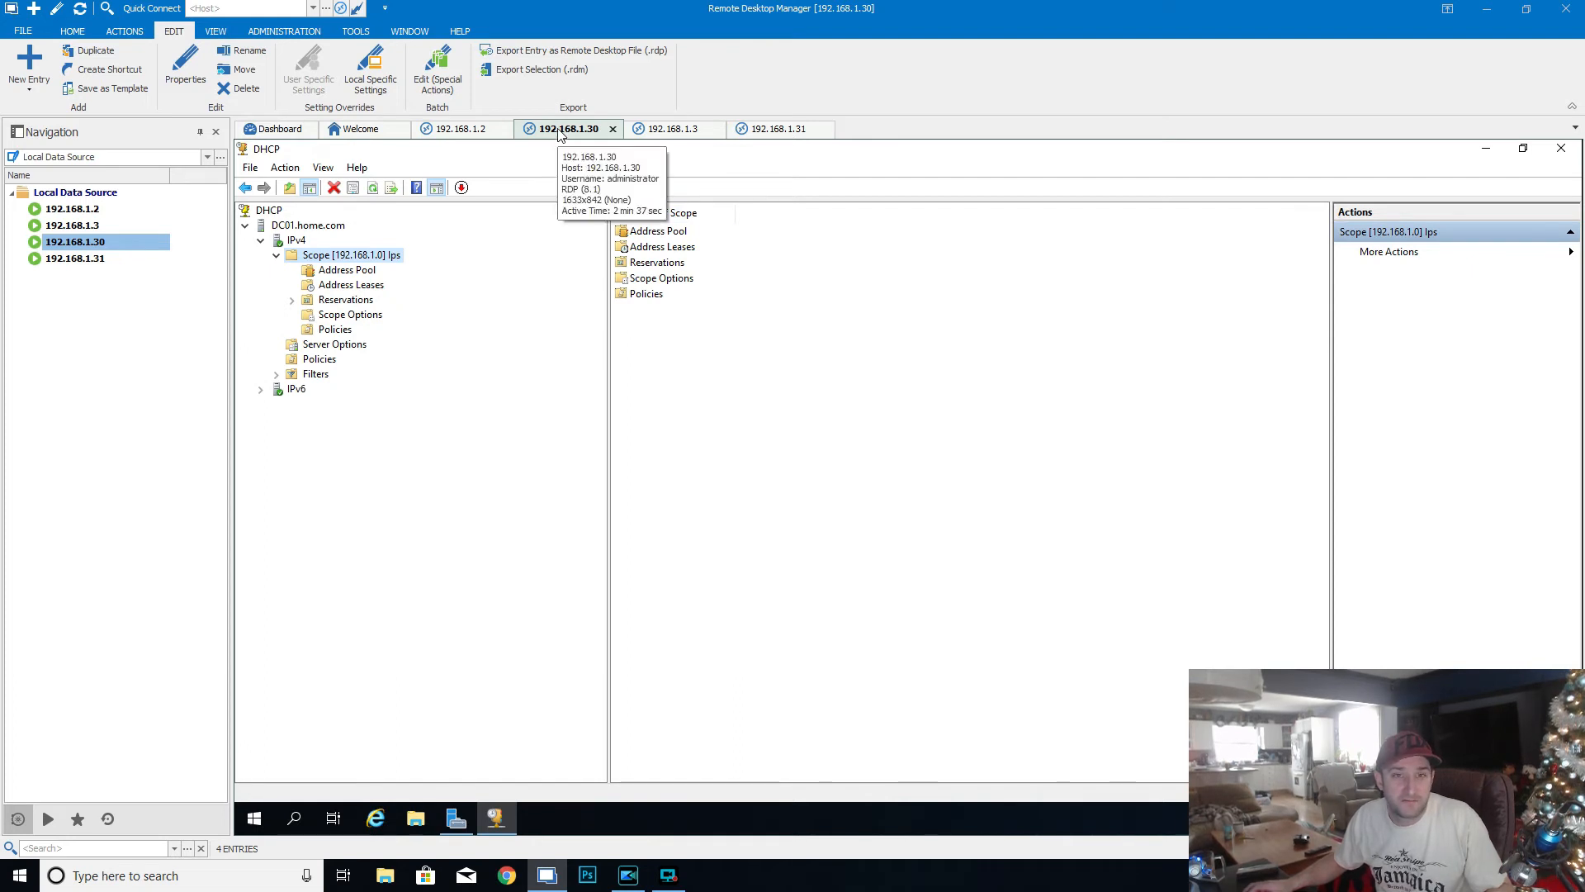
- In the 192.168.1.31 session, open DHCP Manager for DC02, maximize its window and widen the console tree
{"action": "left_click", "coordinate": [780, 130]}
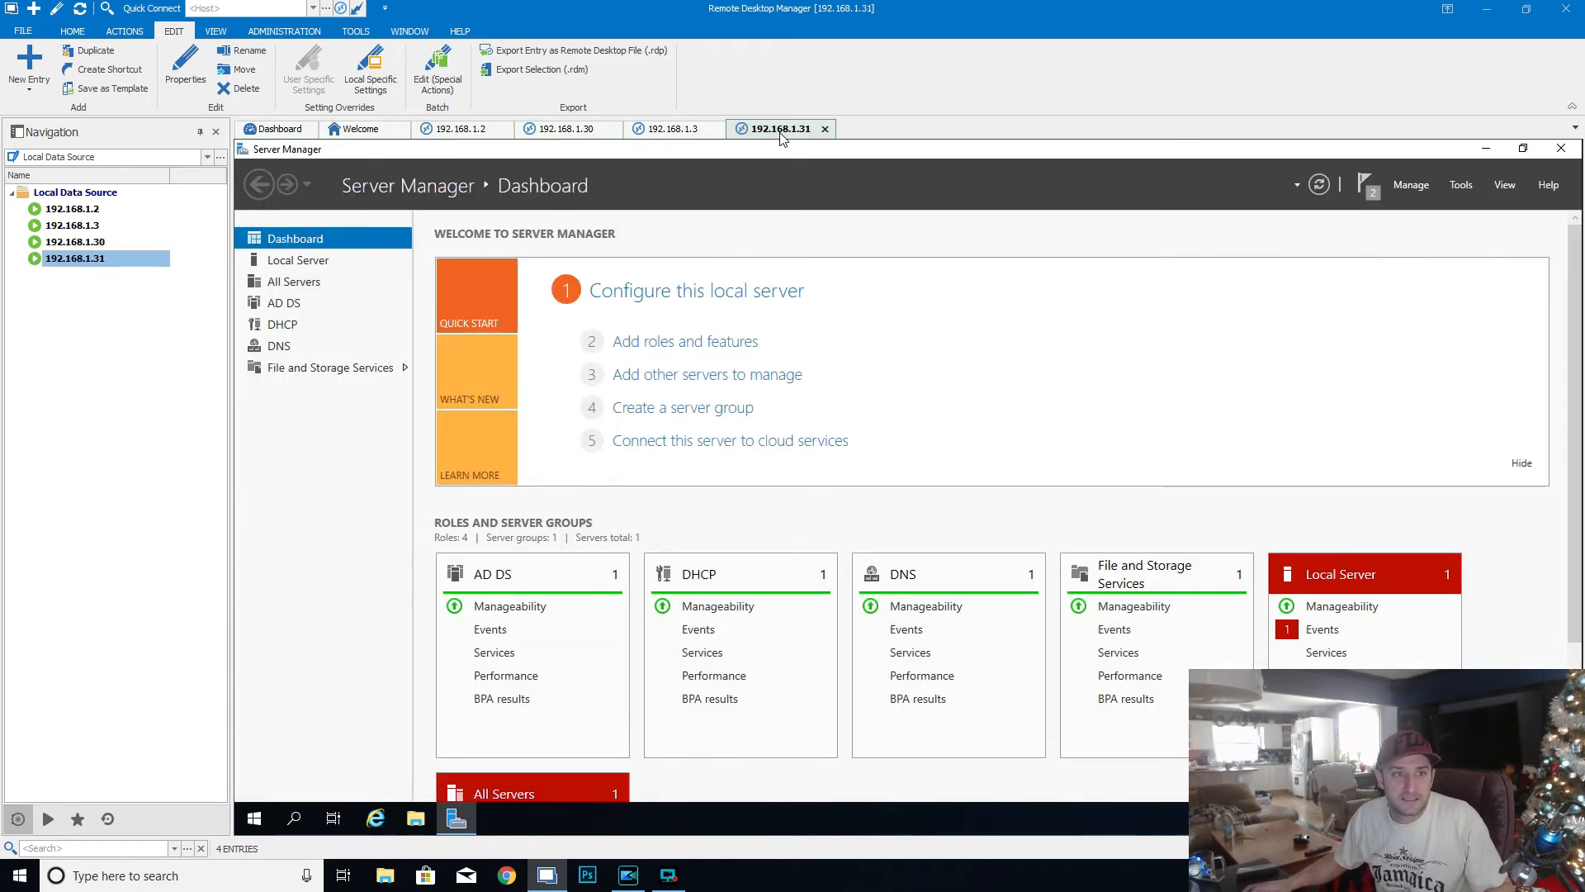
{"action": "left_click", "coordinate": [281, 327]}
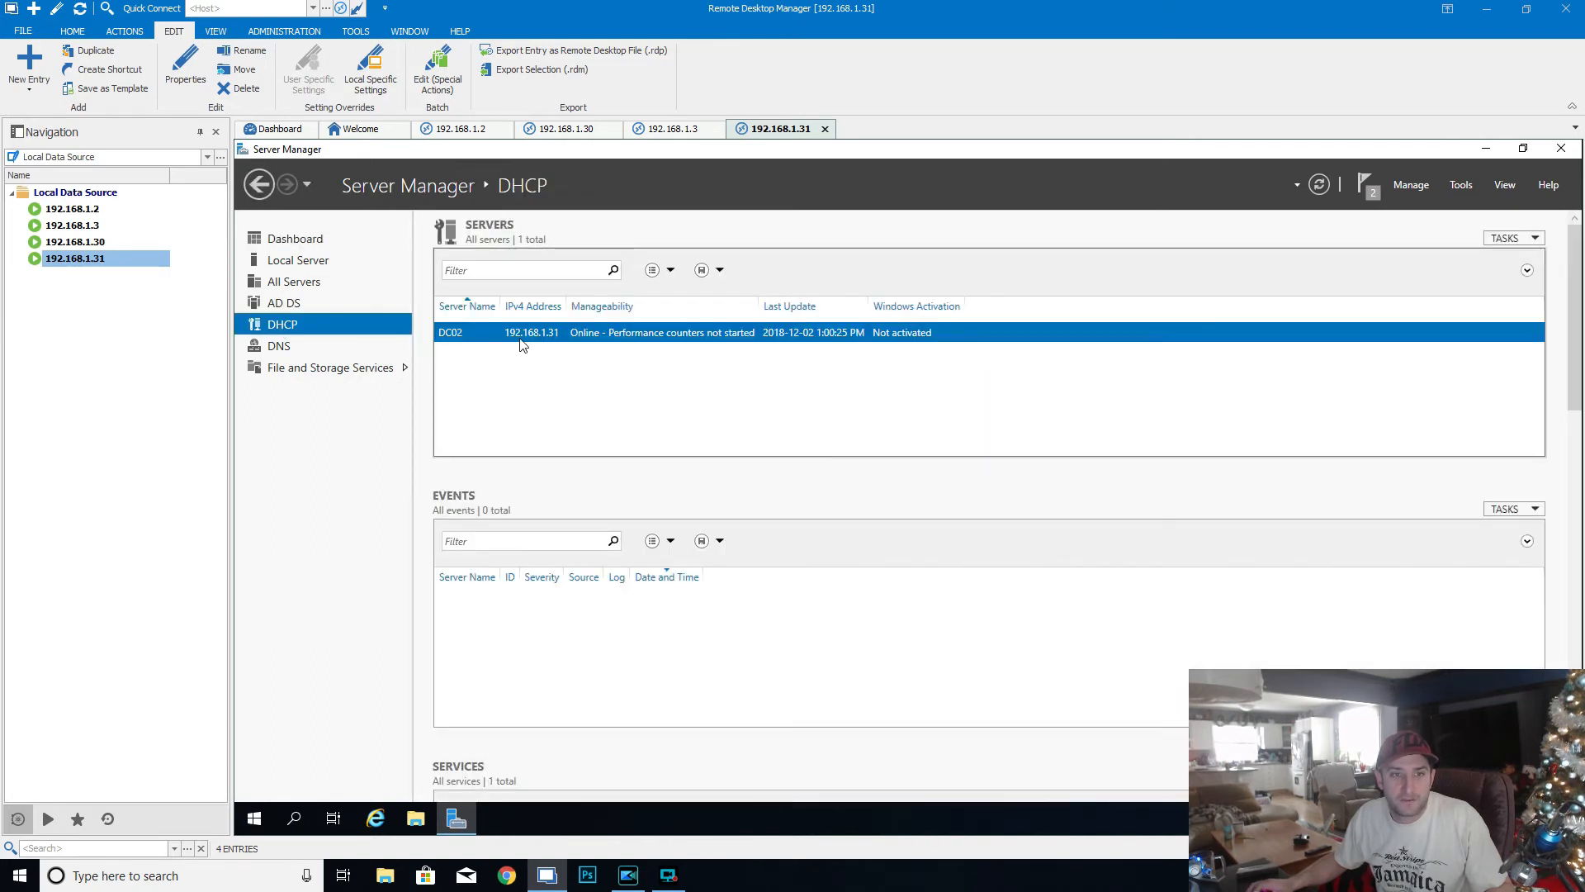
{"action": "right_click", "coordinate": [522, 341]}
{"action": "left_click", "coordinate": [623, 457]}
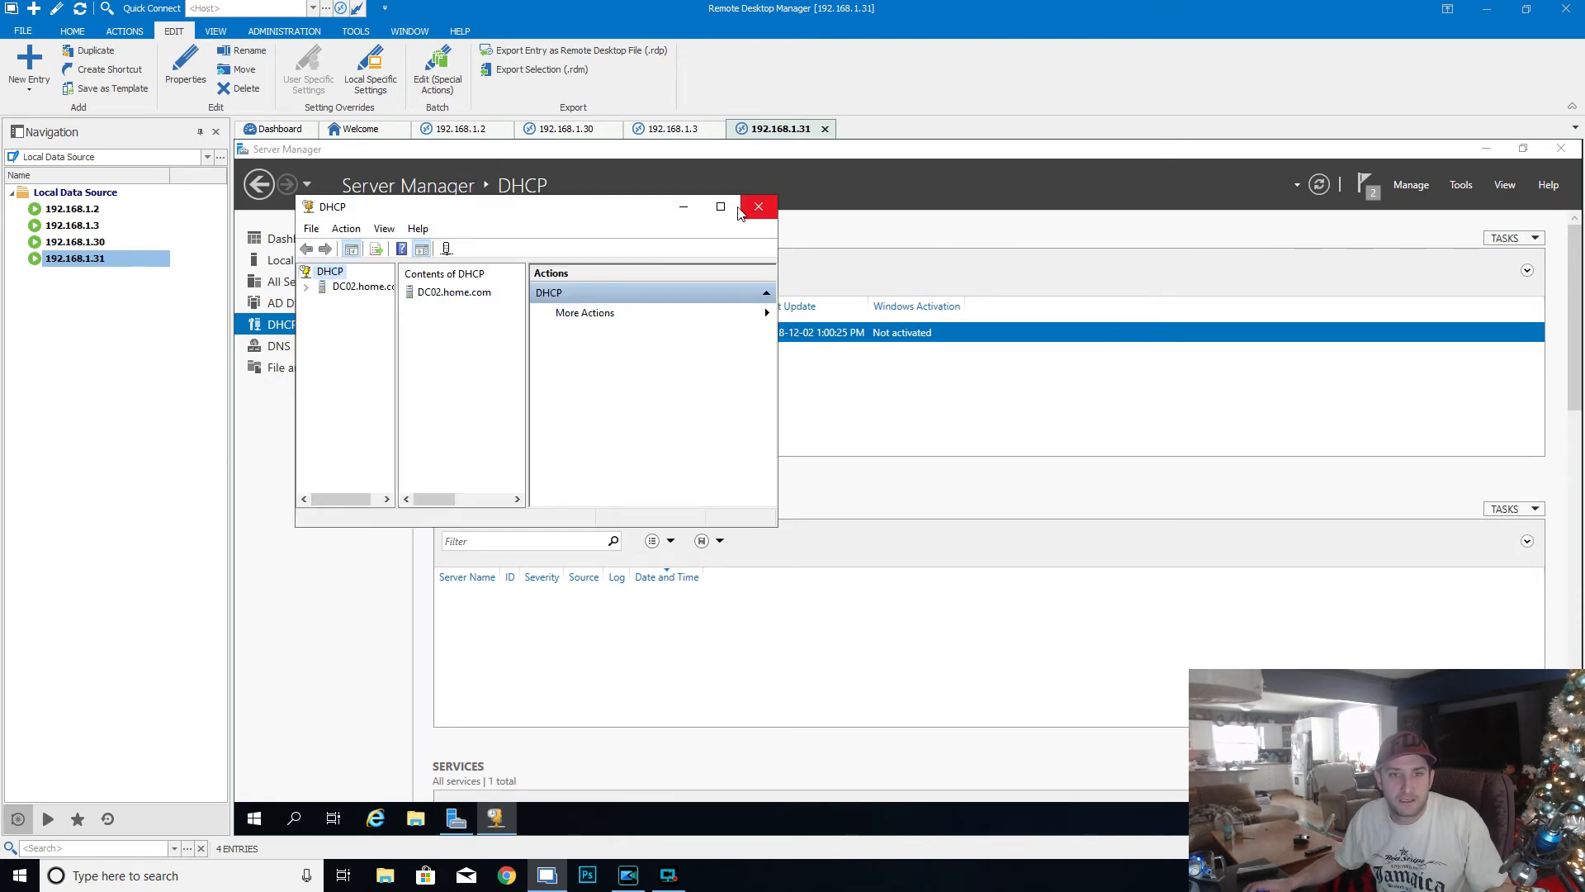
{"action": "left_click", "coordinate": [728, 213]}
{"action": "left_click_drag", "start_coordinate": [336, 264], "coordinate": [574, 347]}
- Expand DC02.home.com down to scope 192.168.1.0 under IPv4 and display its address leases
{"action": "left_click", "coordinate": [245, 225]}
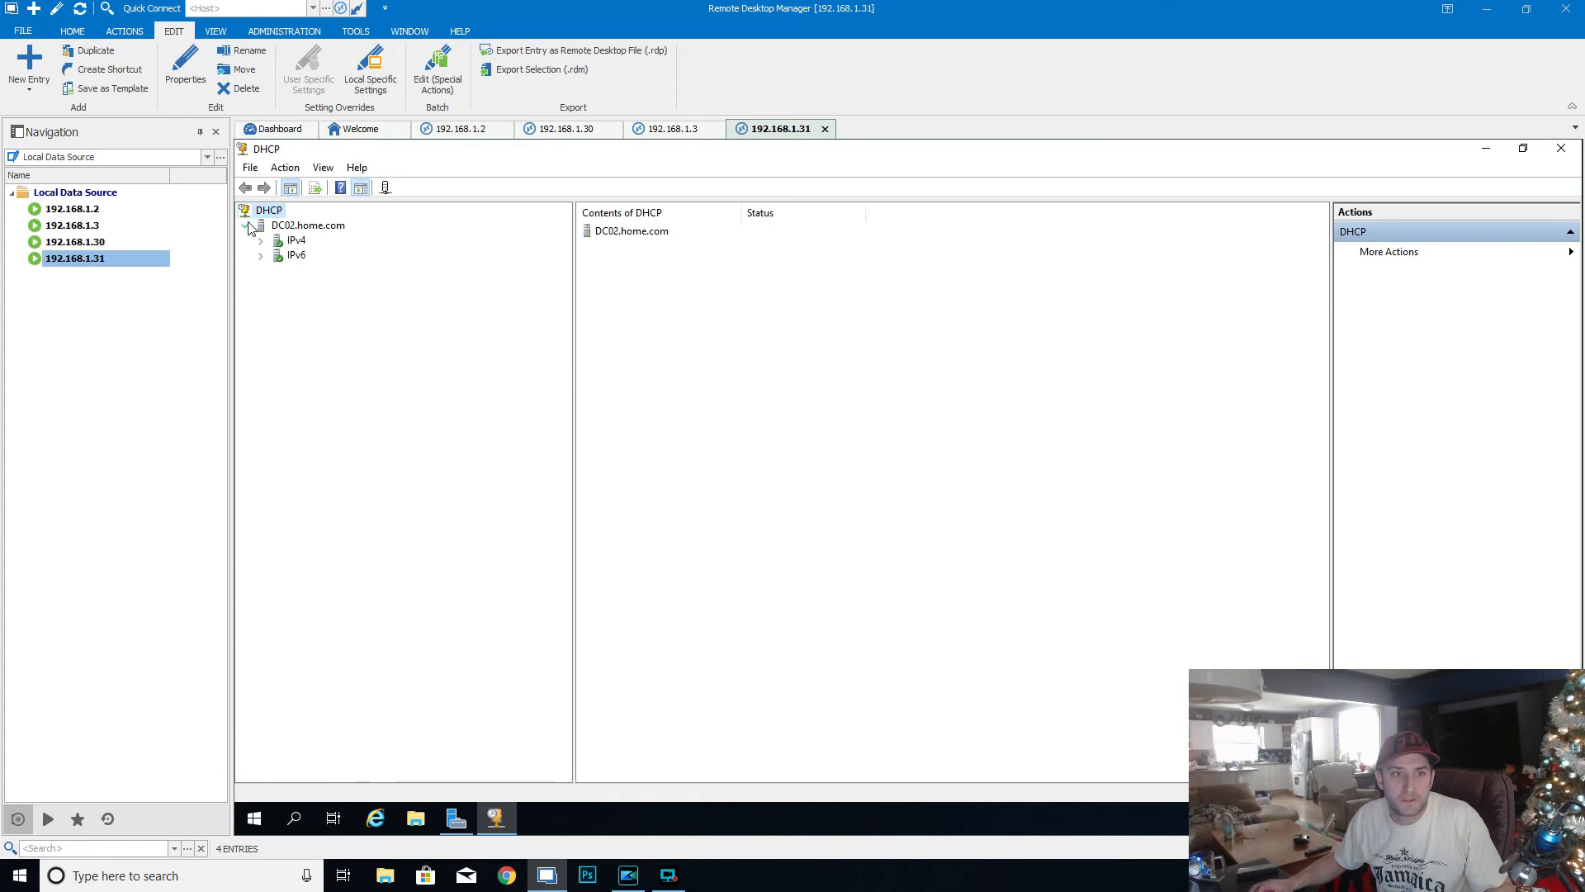
{"action": "left_click", "coordinate": [261, 240]}
{"action": "double_click", "coordinate": [324, 256]}
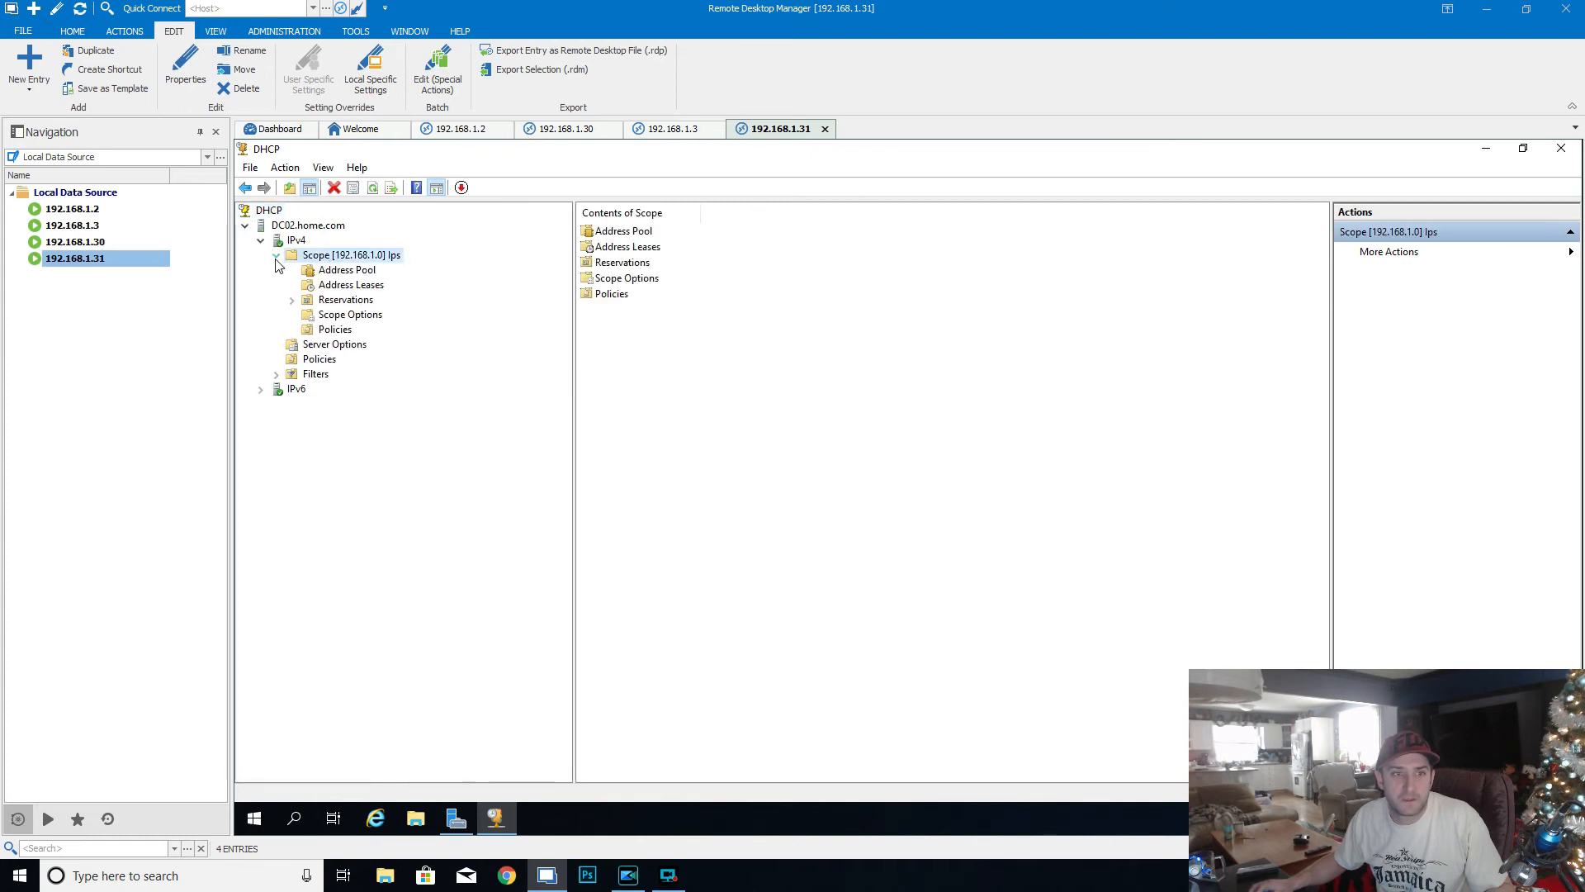
{"action": "left_click", "coordinate": [335, 286]}
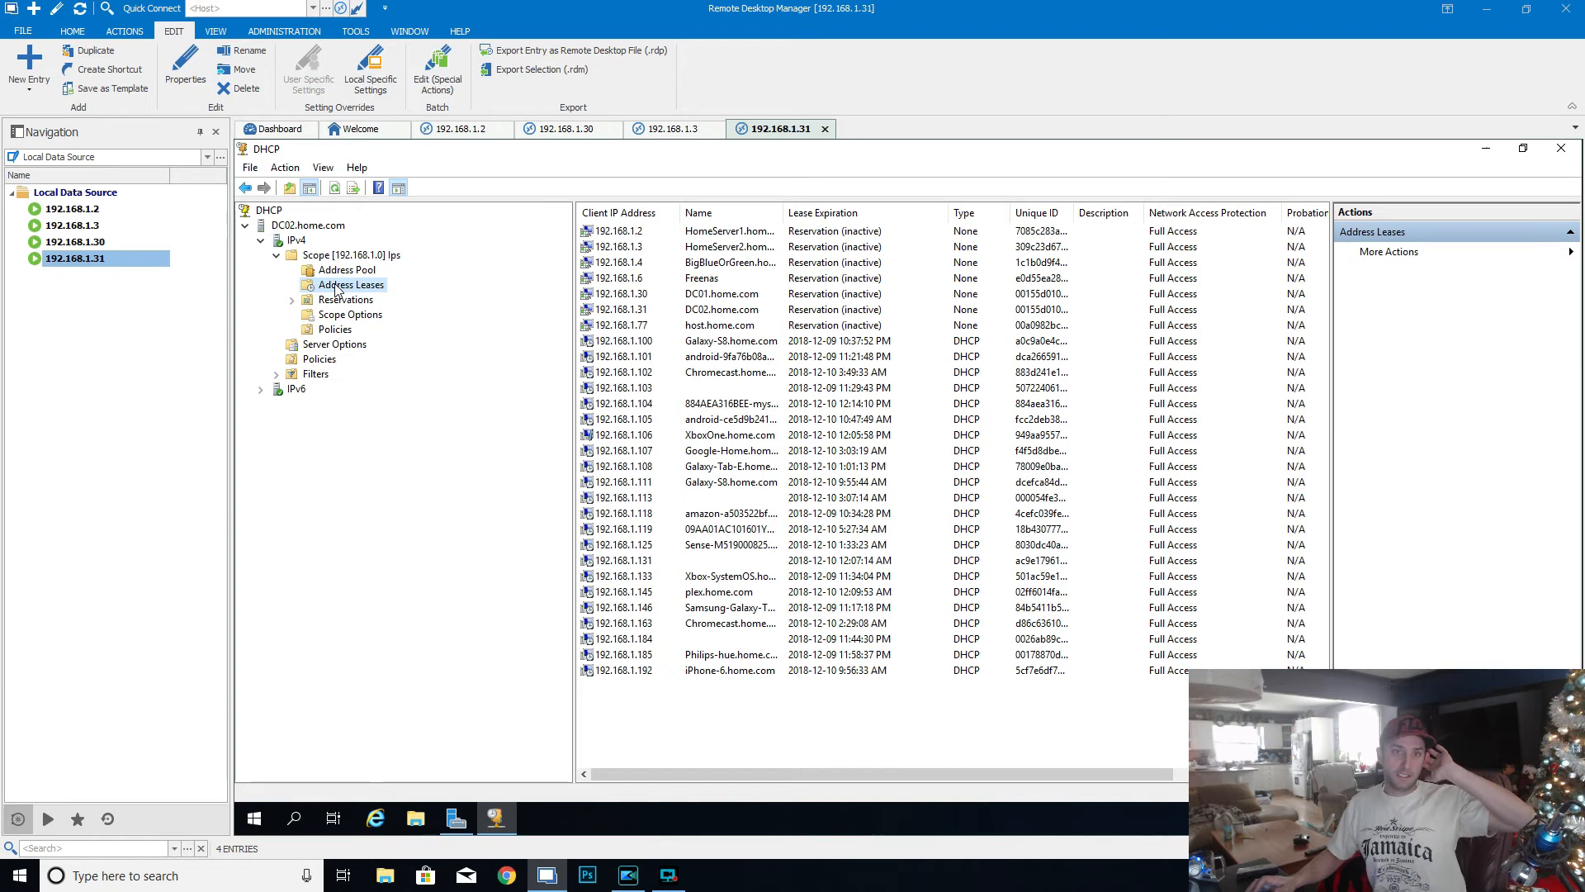
{"action": "left_click", "coordinate": [571, 129]}
{"action": "left_click", "coordinate": [779, 129]}
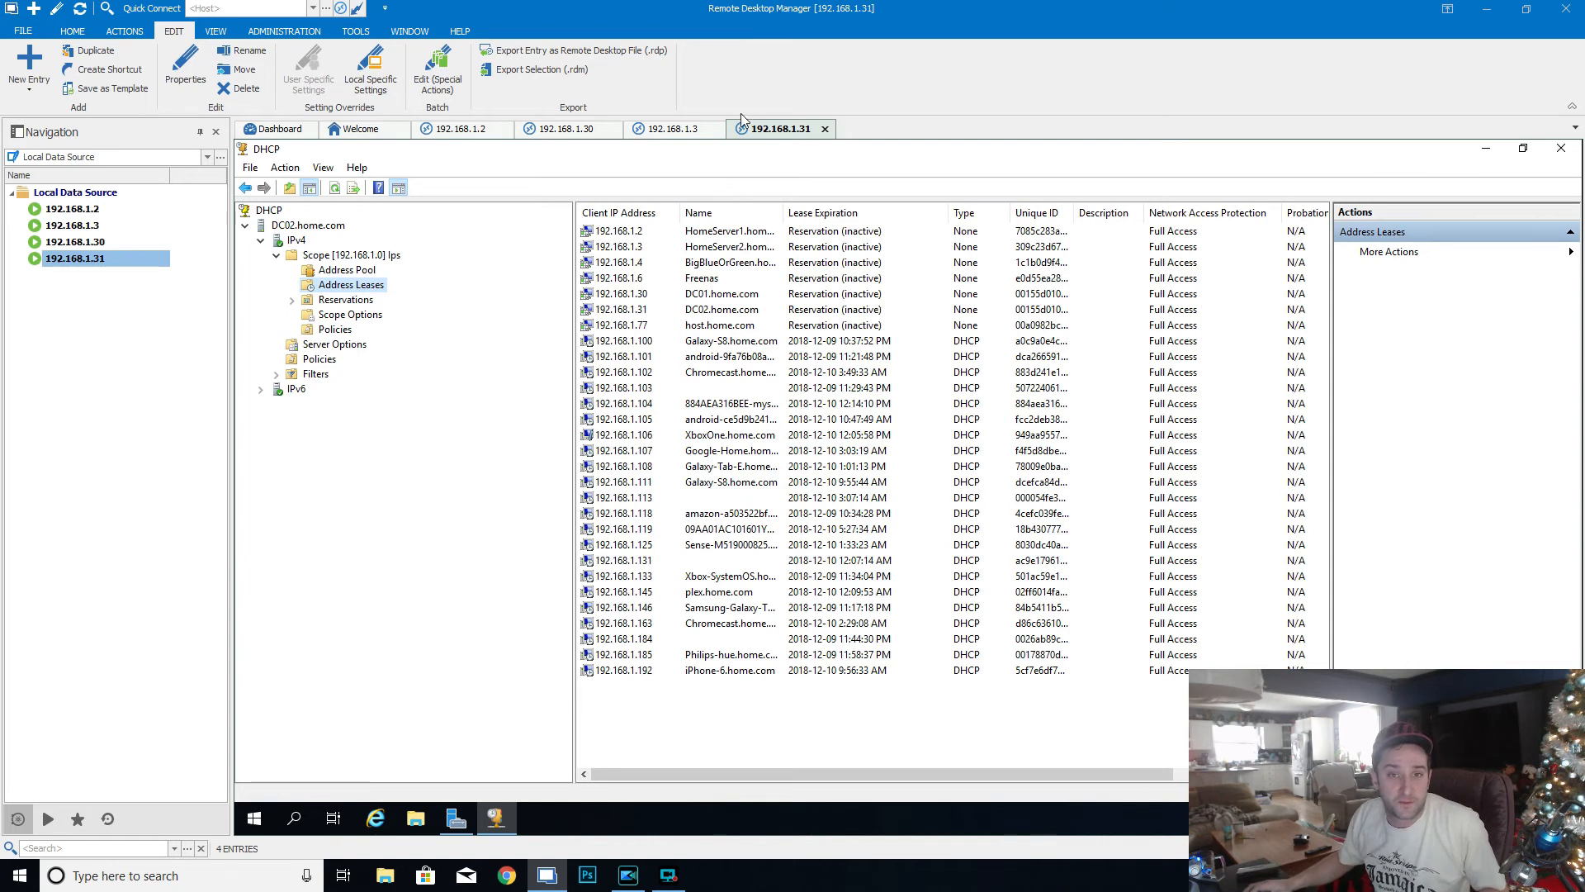
{"action": "left_click", "coordinate": [582, 131]}
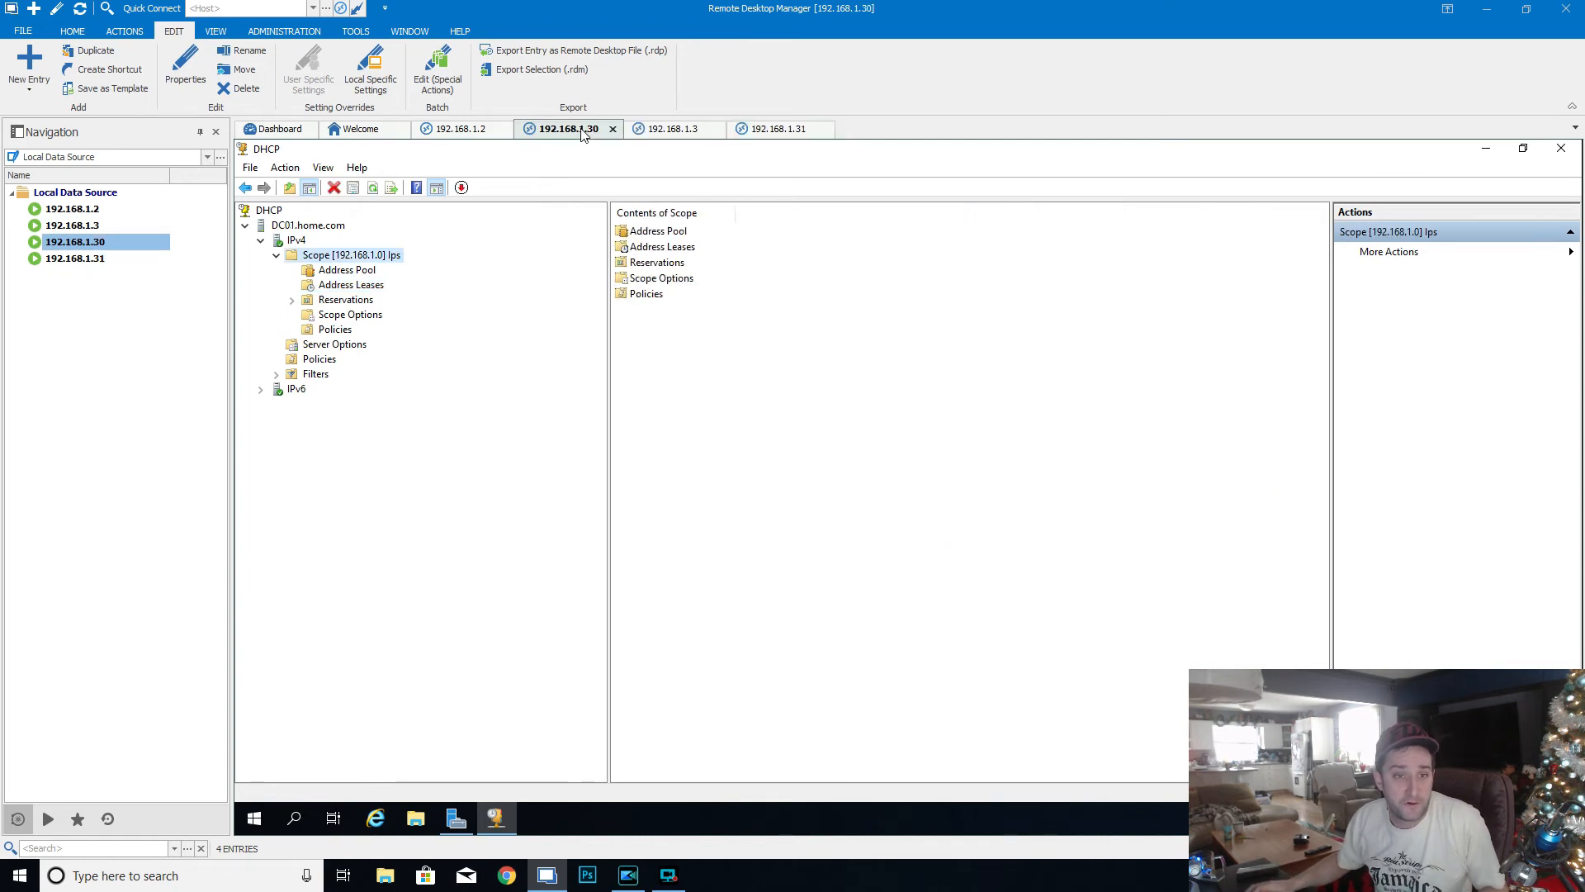
{"action": "left_click", "coordinate": [780, 129]}
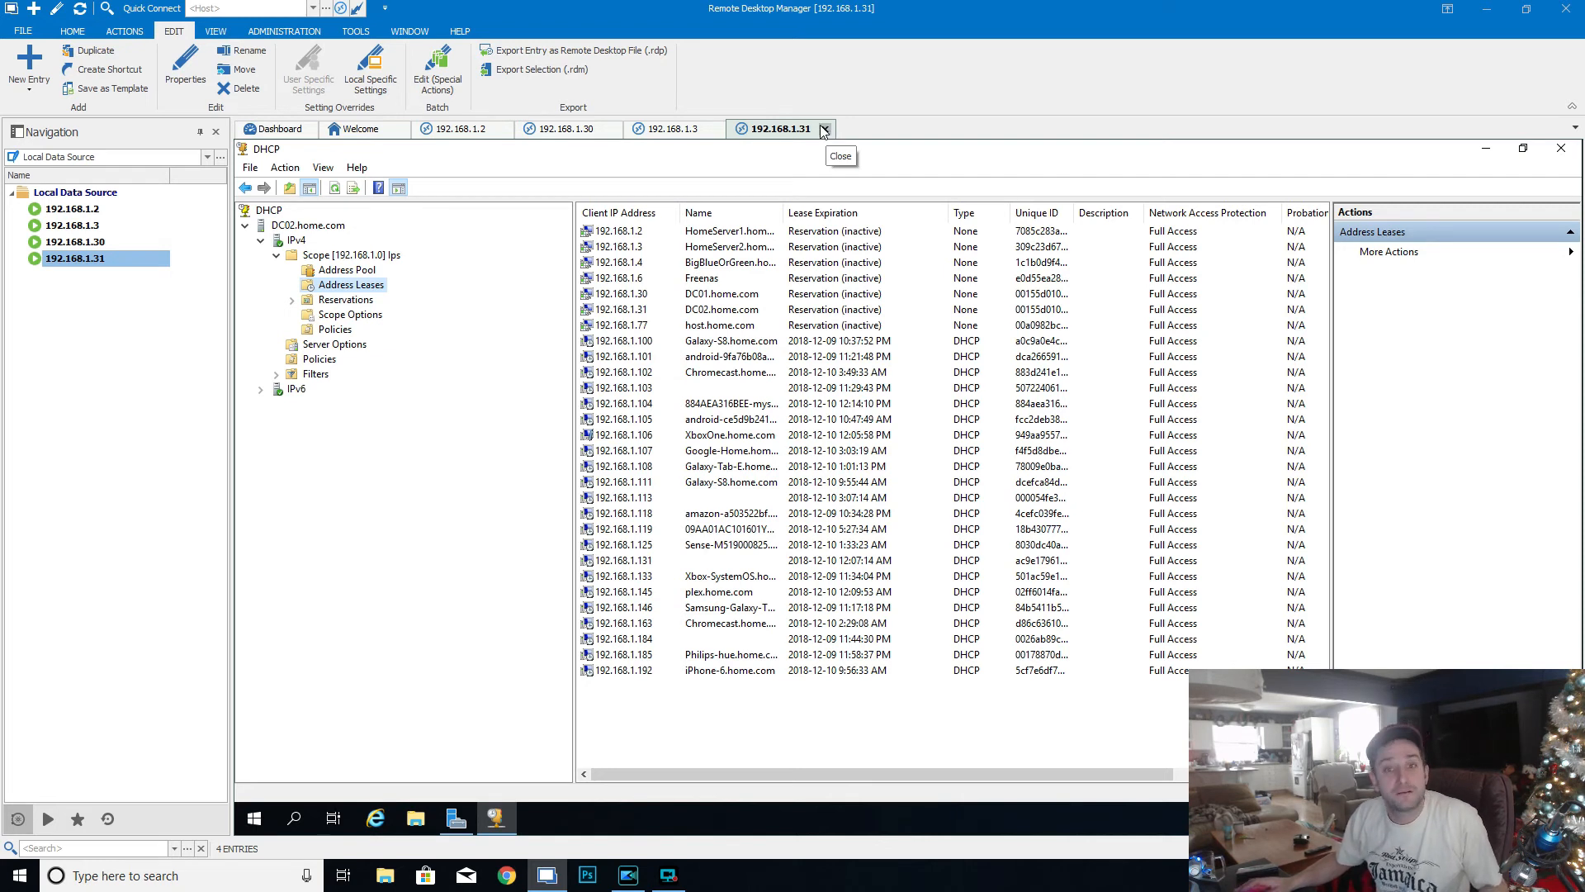
- Close the 192.168.1.31 session and show the local server properties in Server Manager on 192.168.1.3
{"action": "left_click", "coordinate": [824, 130]}
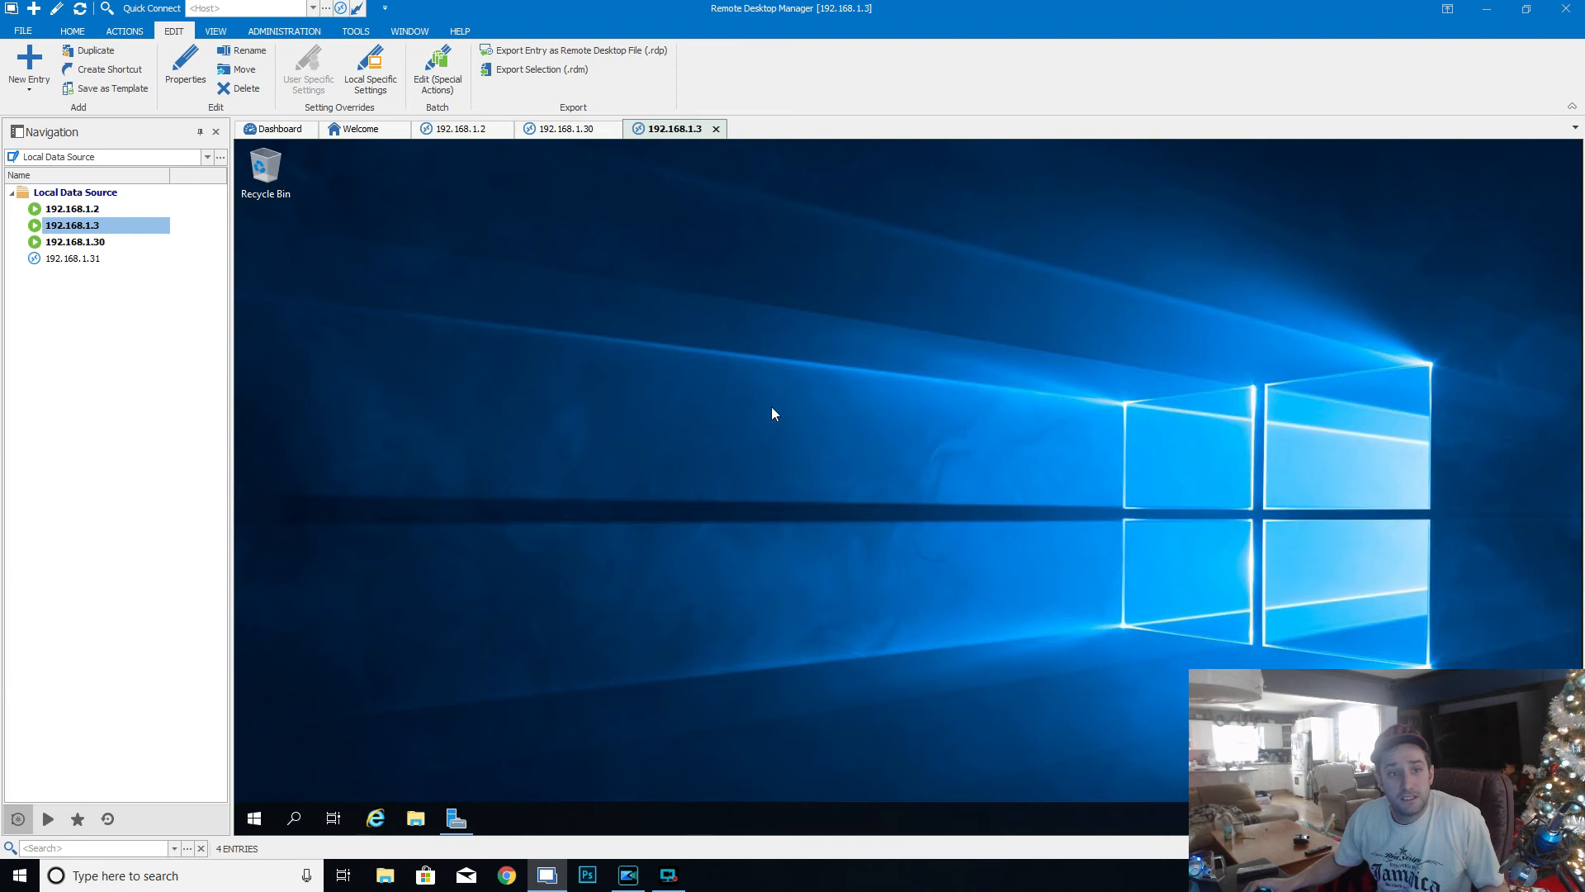
{"action": "right_click", "coordinate": [570, 247]}
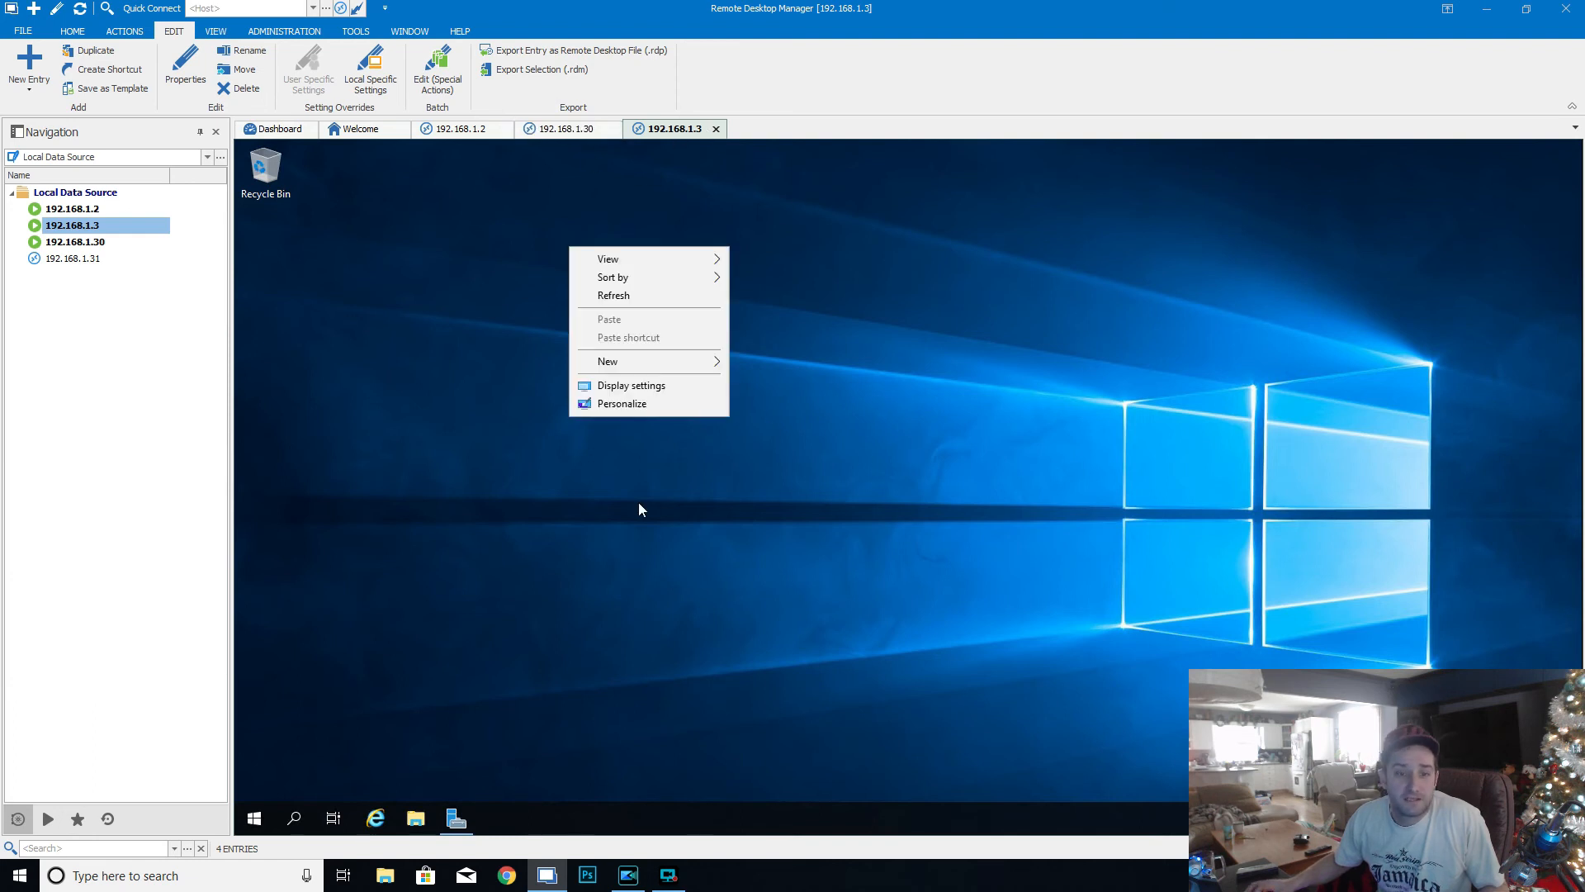
{"action": "left_click", "coordinate": [513, 783]}
{"action": "left_click", "coordinate": [455, 818]}
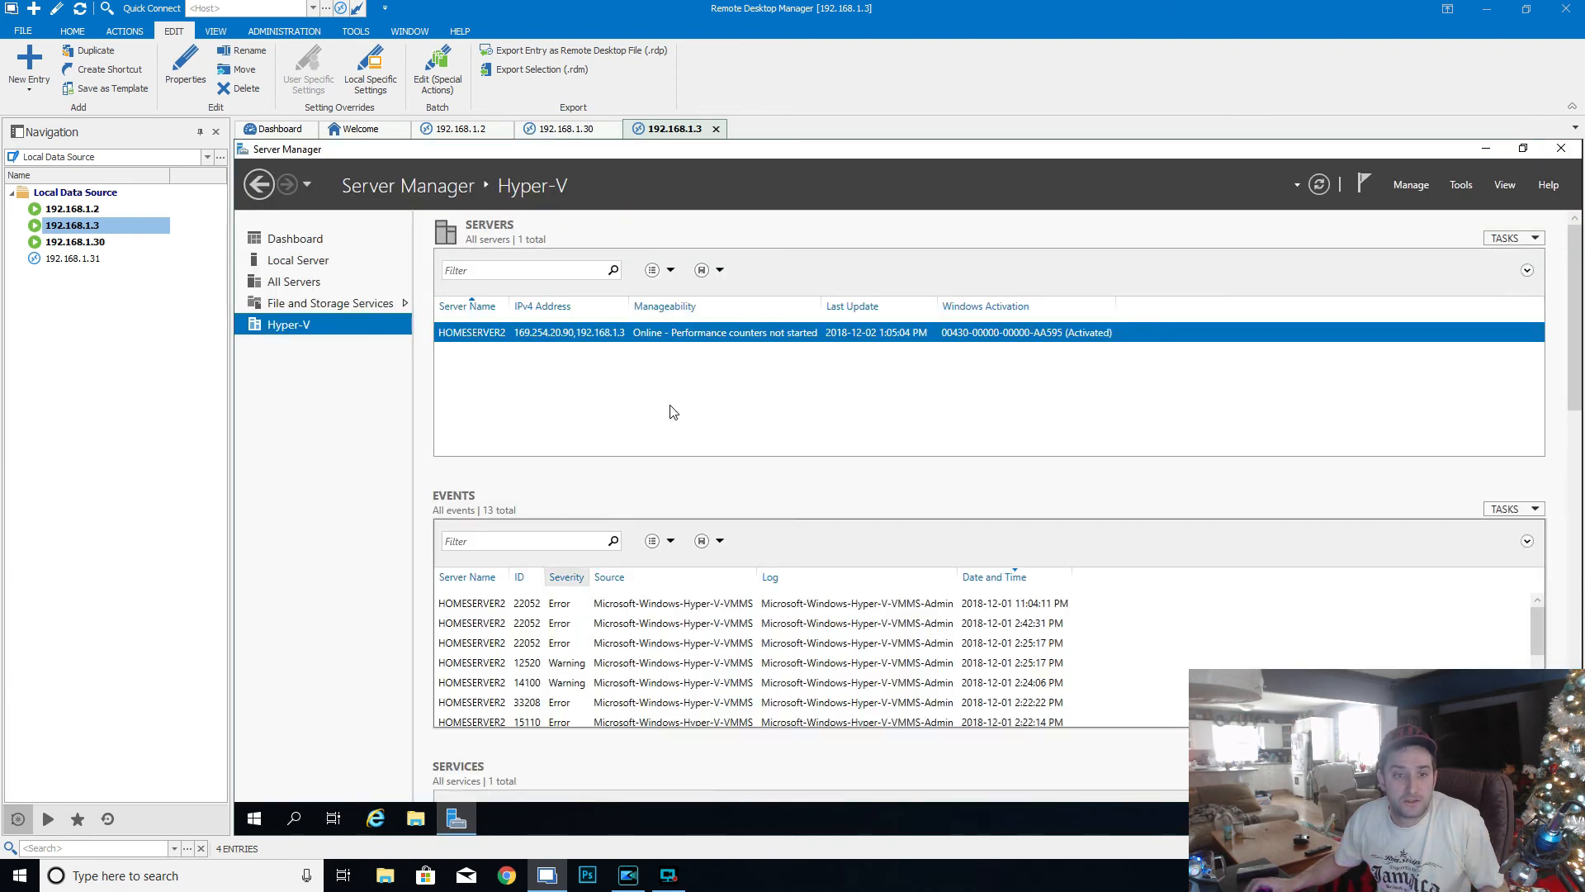
{"action": "left_click", "coordinate": [307, 260]}
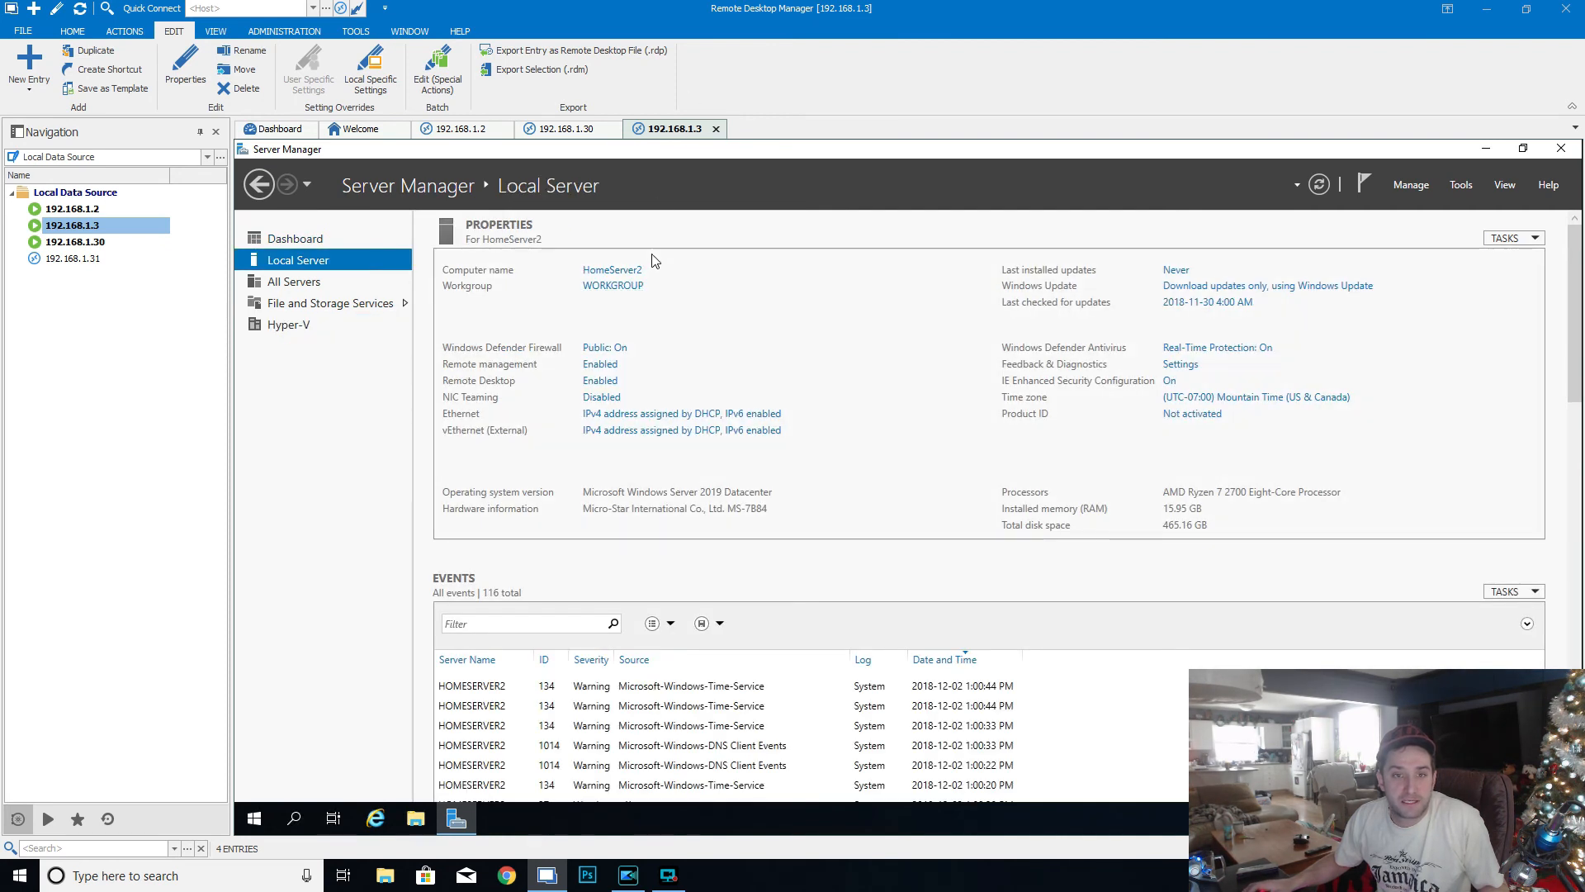
- Change HomeServer2's membership from its workgroup to the domain home.com and submit the change
{"action": "left_click", "coordinate": [594, 289]}
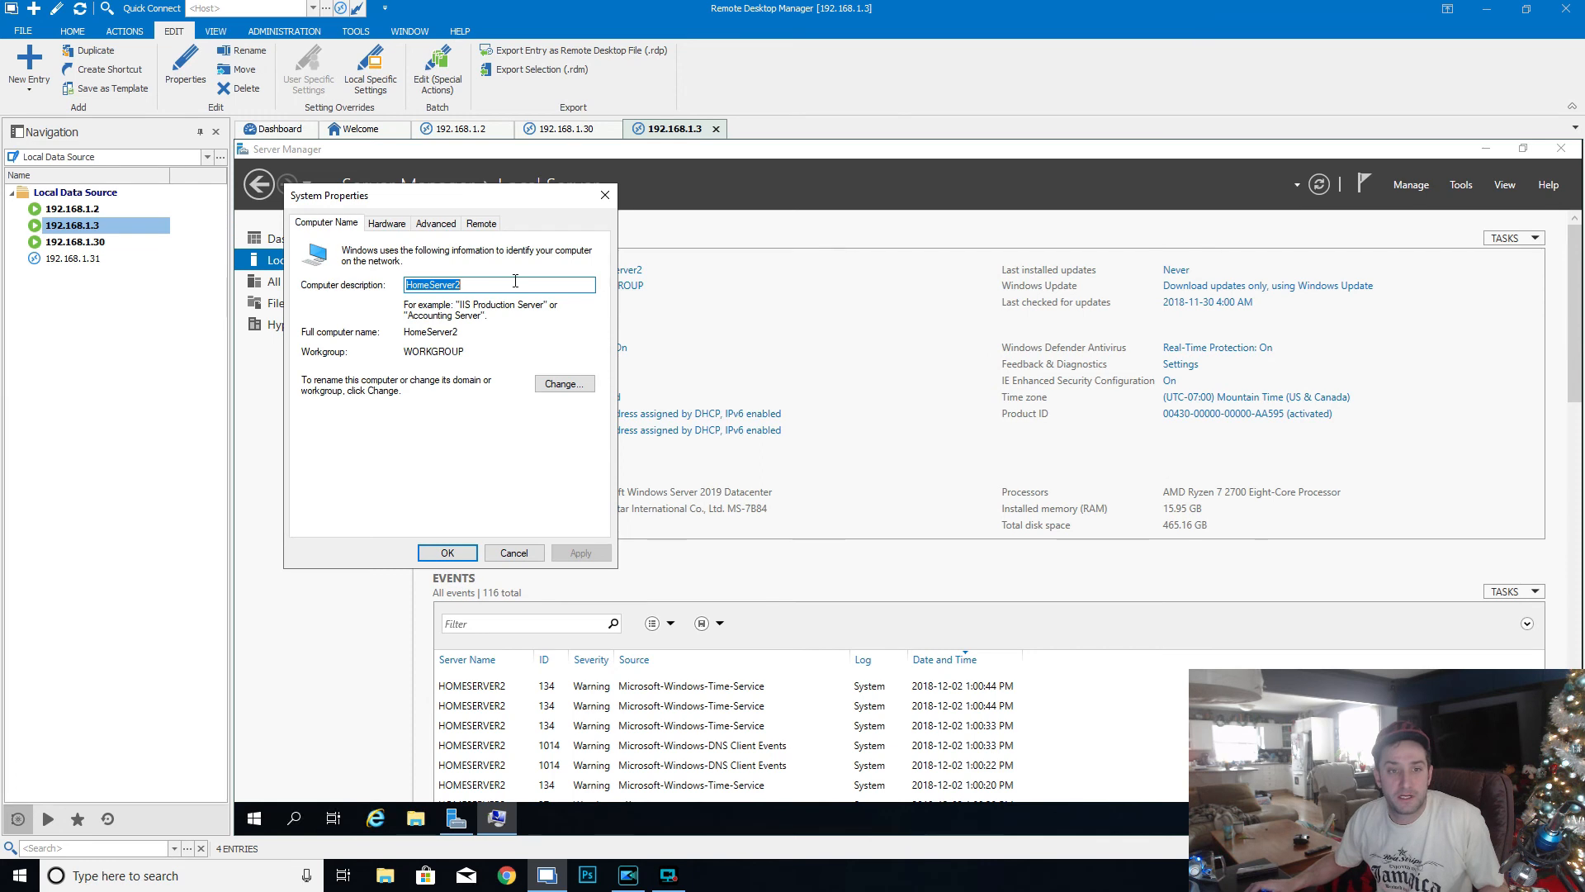
{"action": "left_click", "coordinate": [565, 383]}
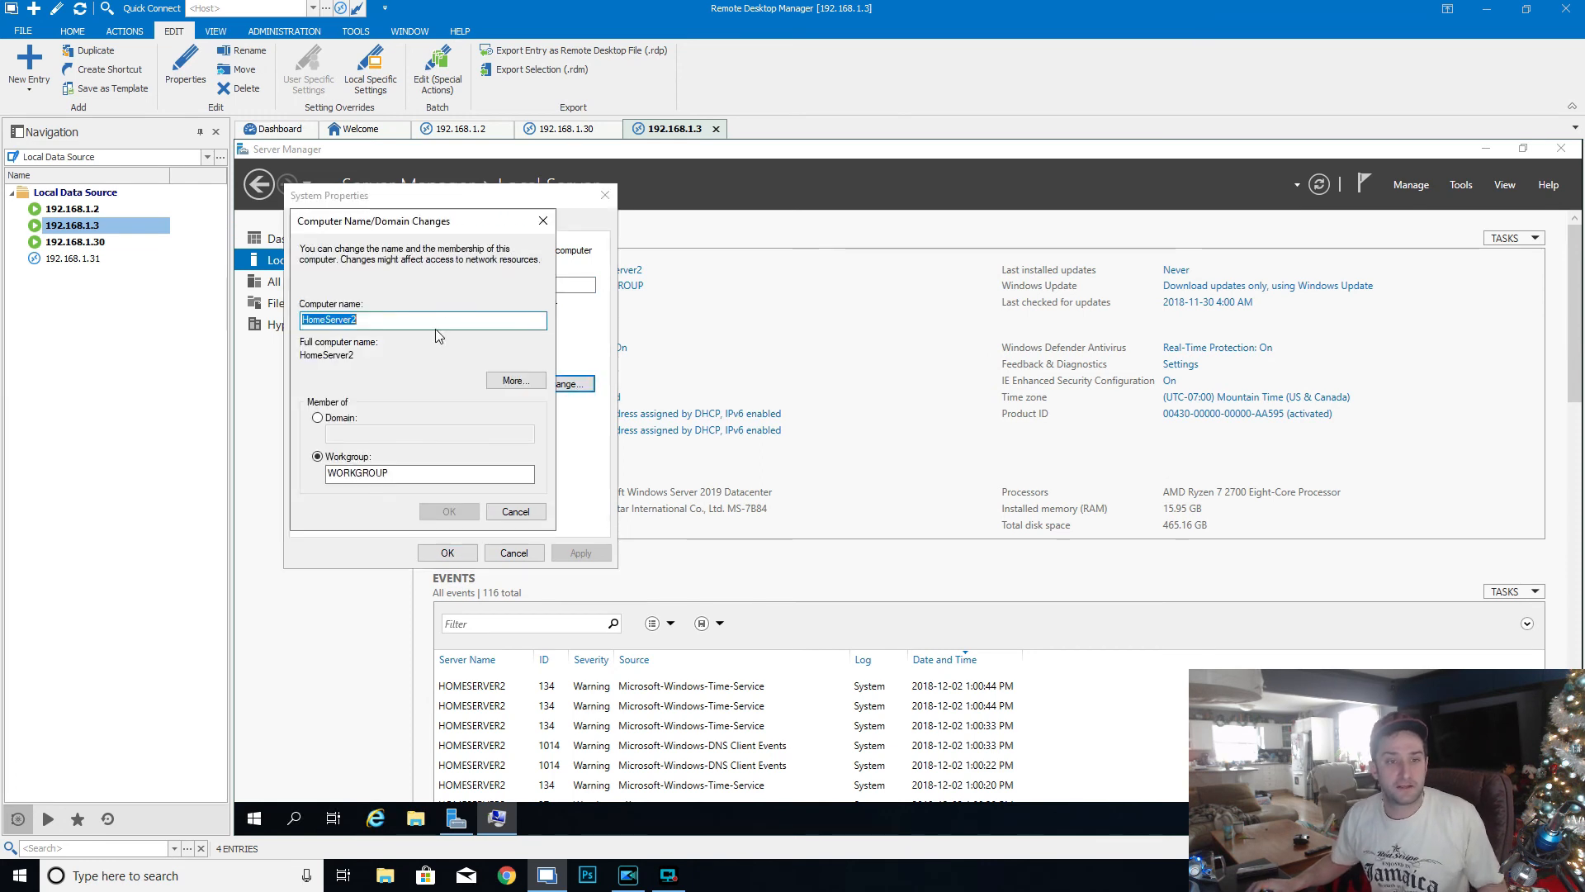
{"action": "left_click", "coordinate": [317, 418]}
{"action": "left_click", "coordinate": [357, 431]}
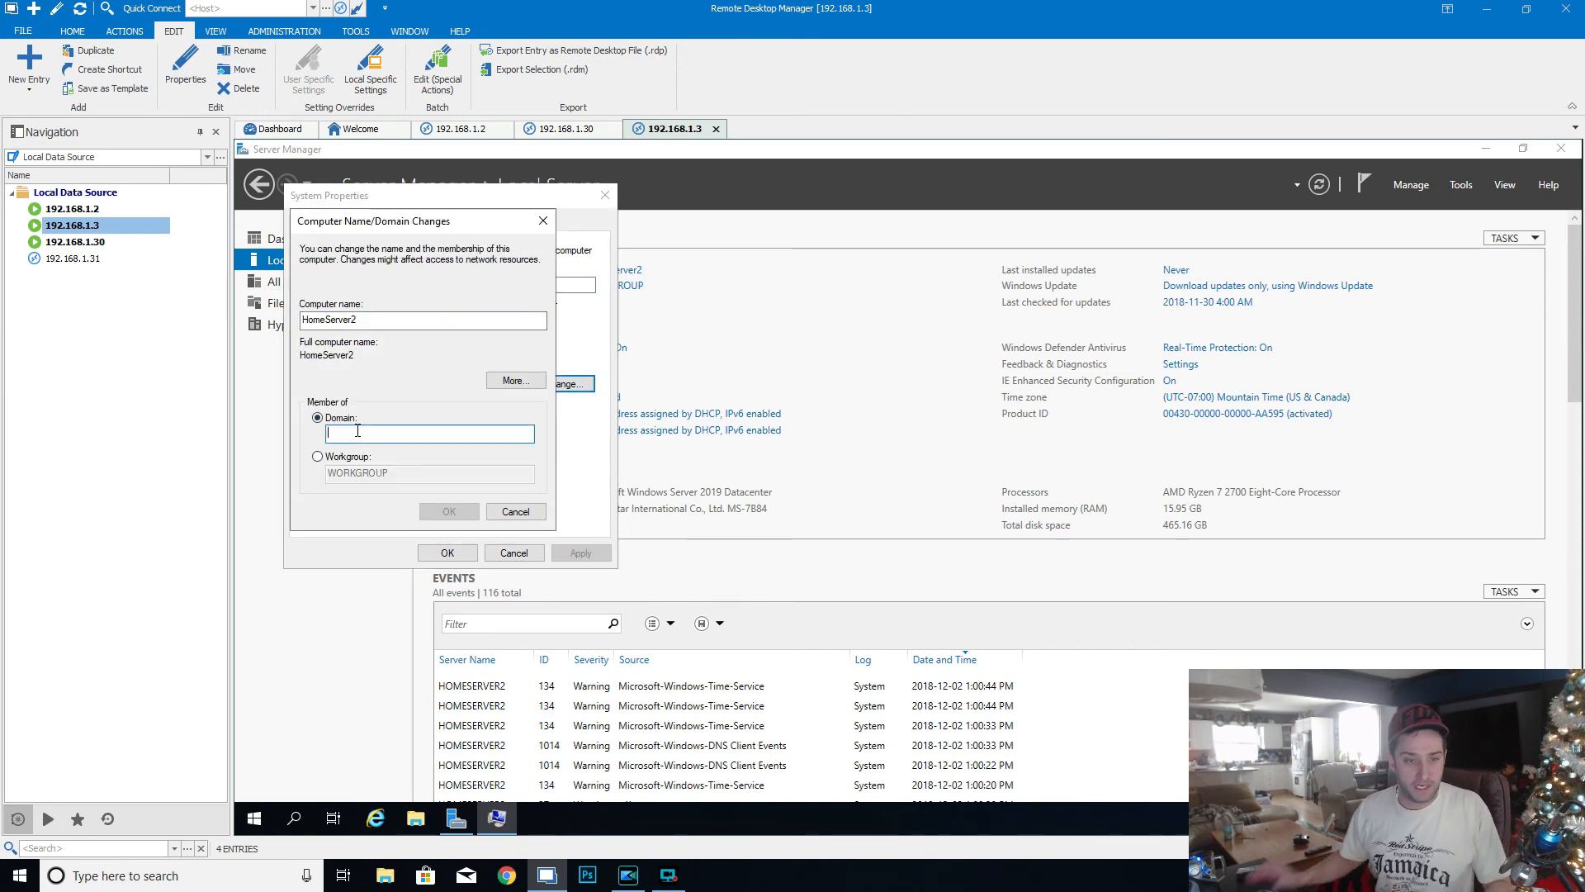
{"action": "type", "text": "home.com"}
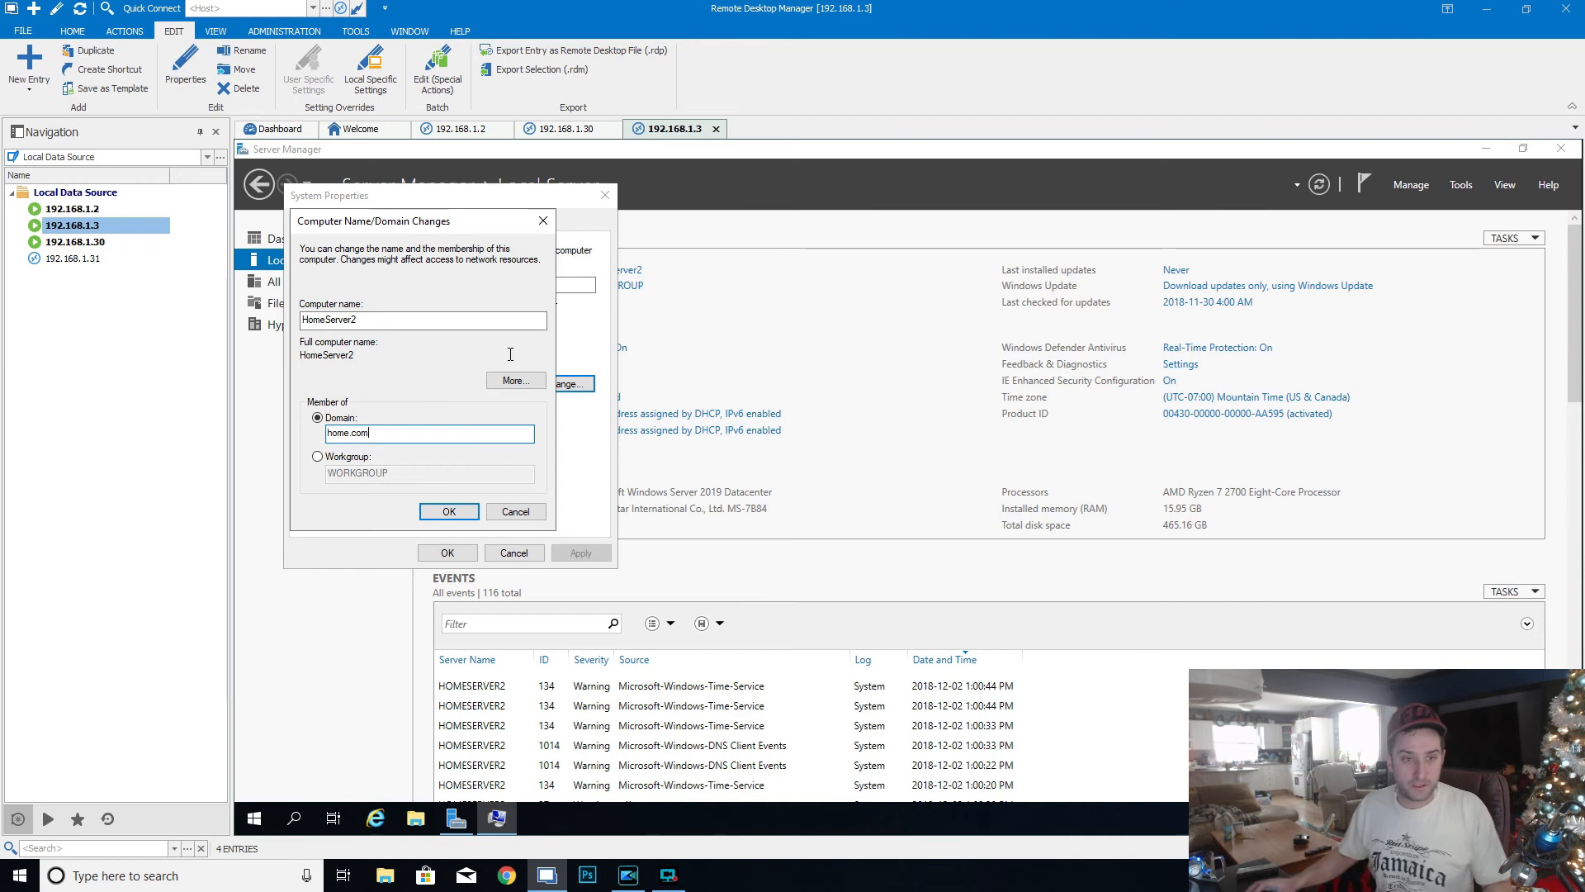
{"action": "left_click", "coordinate": [448, 511]}
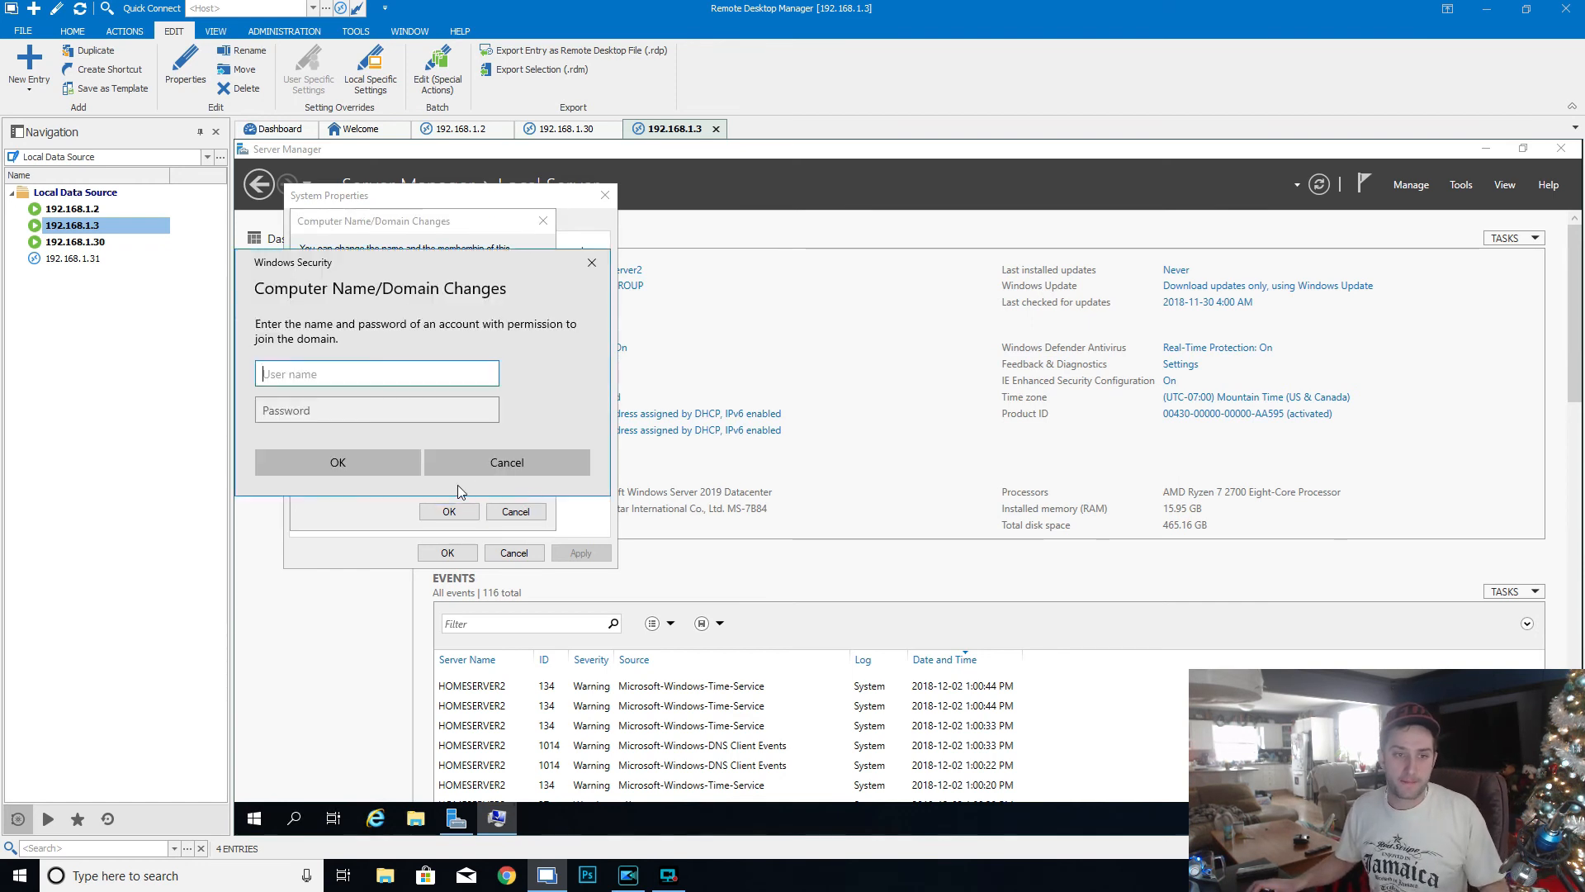
- Authorize the domain join with the administrator user name and the account password
{"action": "type", "text": "administ"}
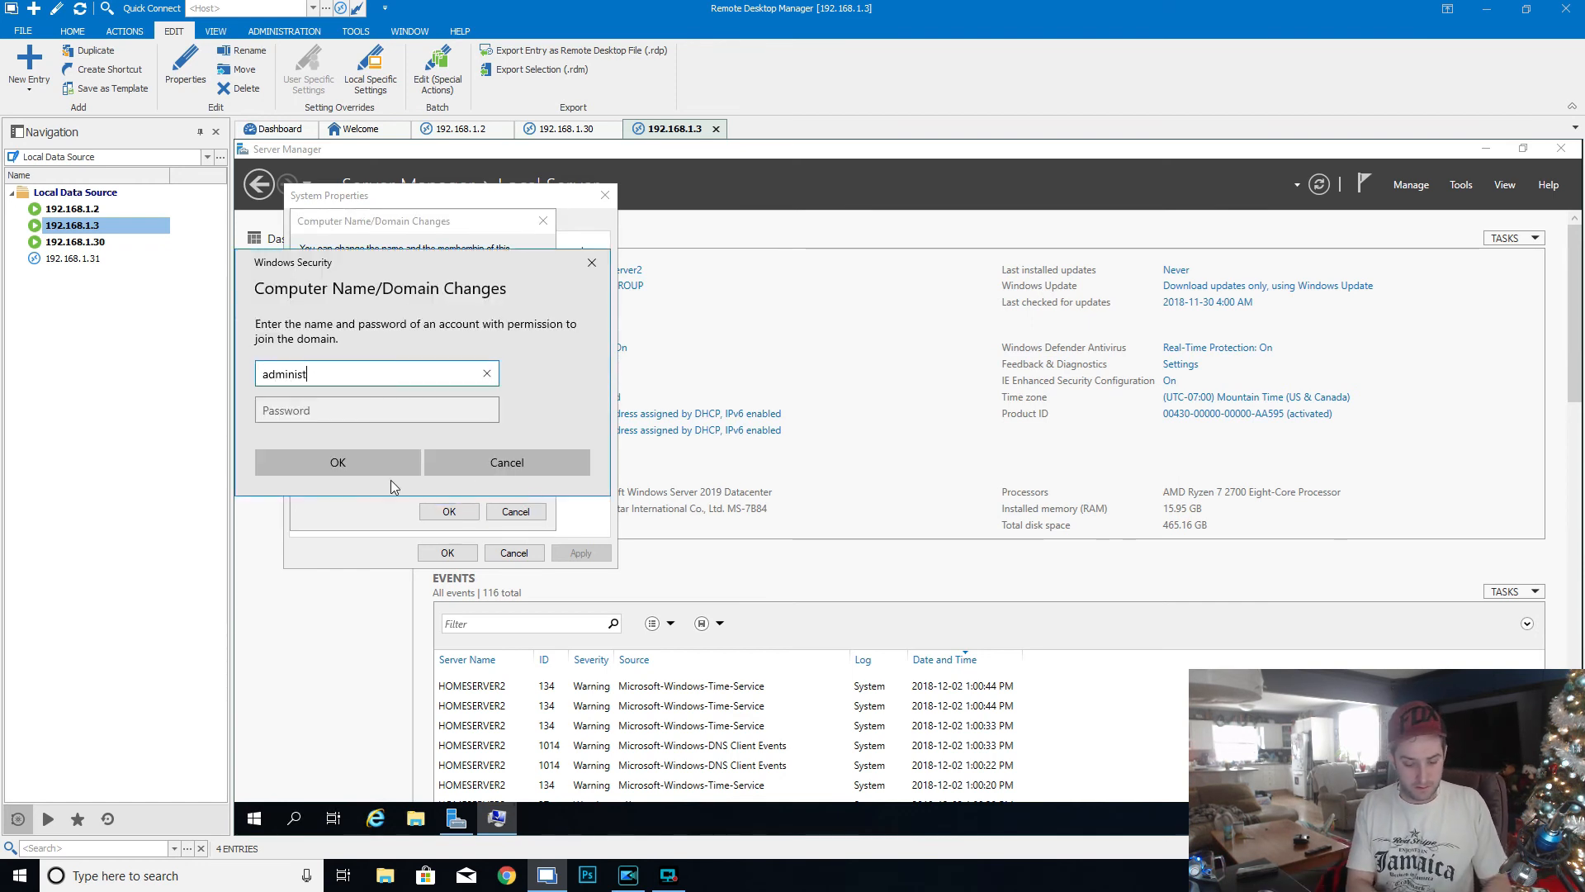
{"action": "type", "text": "rator"}
{"action": "key", "text": "Tab"}
{"action": "type", "text": "******"}
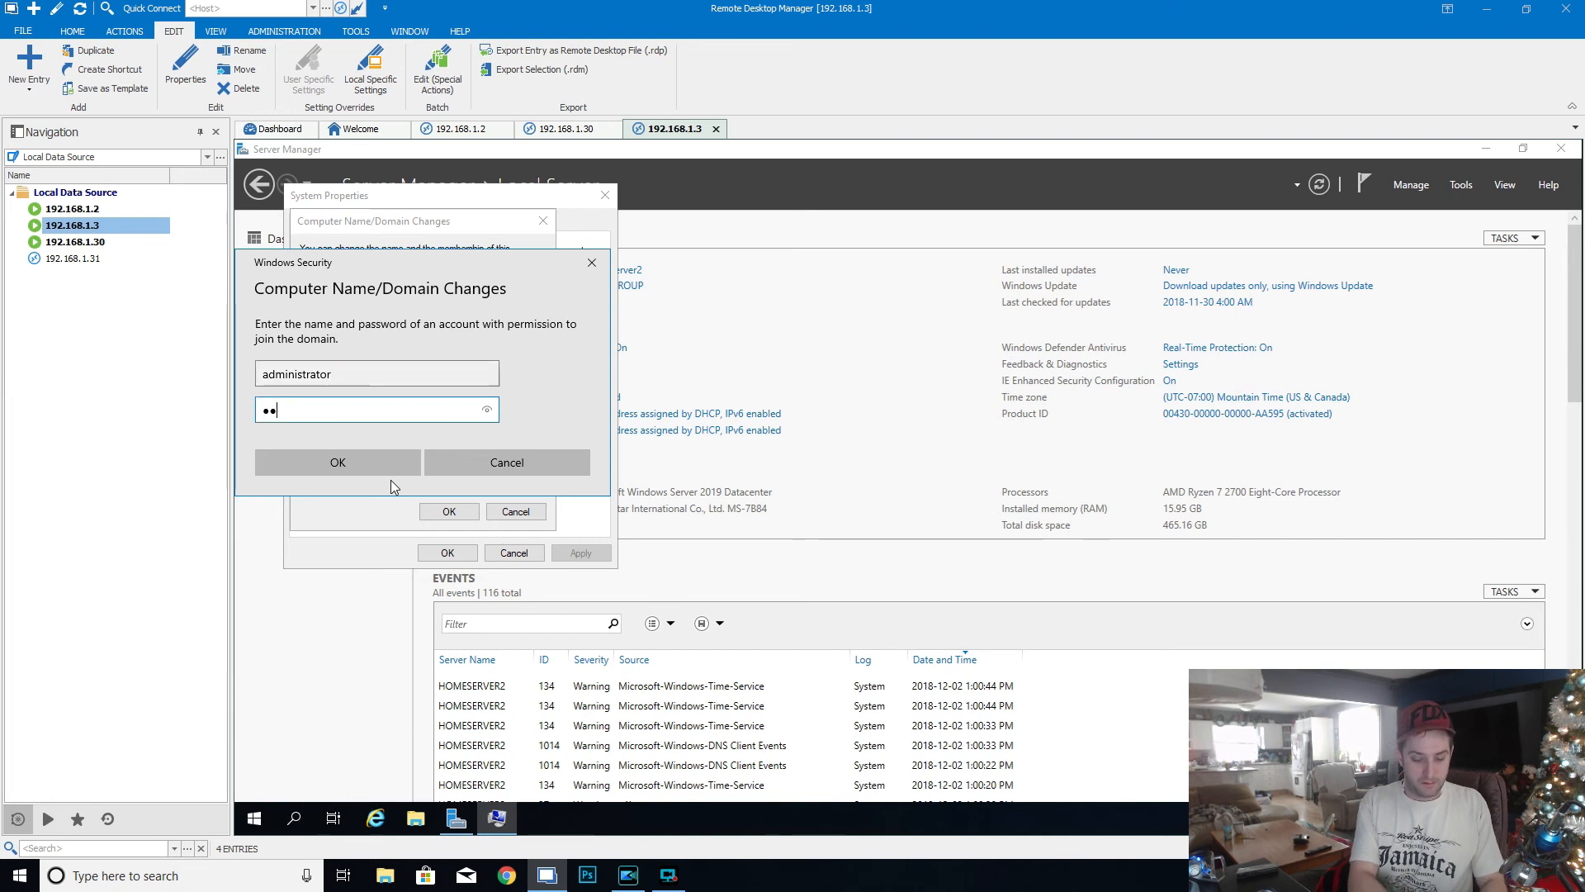
{"action": "type", "text": "***"}
{"action": "left_click", "coordinate": [379, 458]}
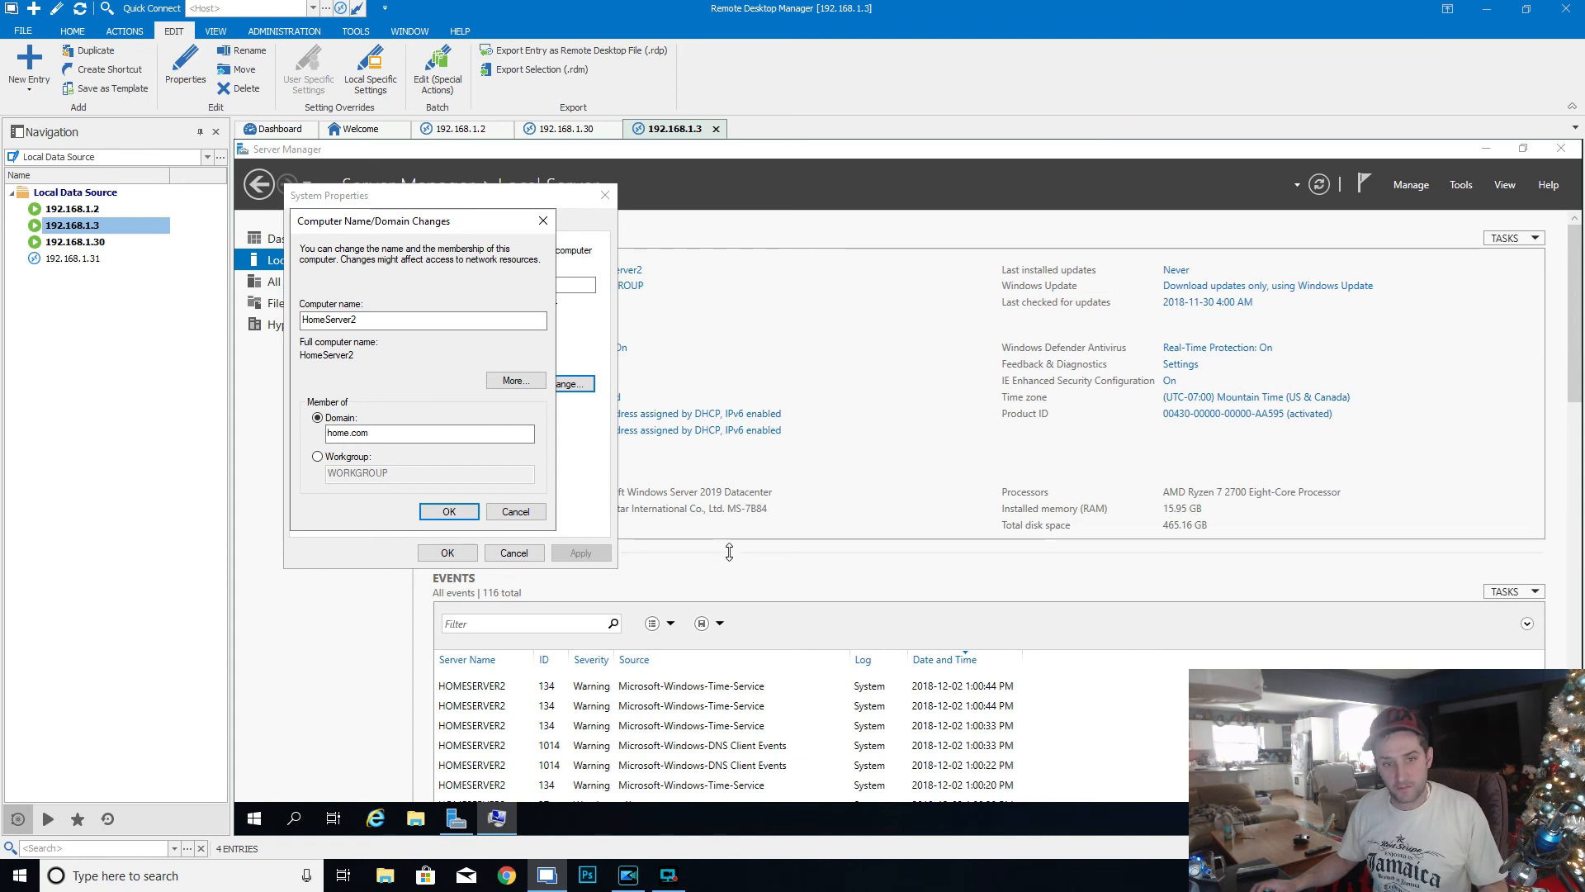
- Acknowledge the domain change messages, close System Properties and restart HomeServer2
{"action": "left_click", "coordinate": [984, 539]}
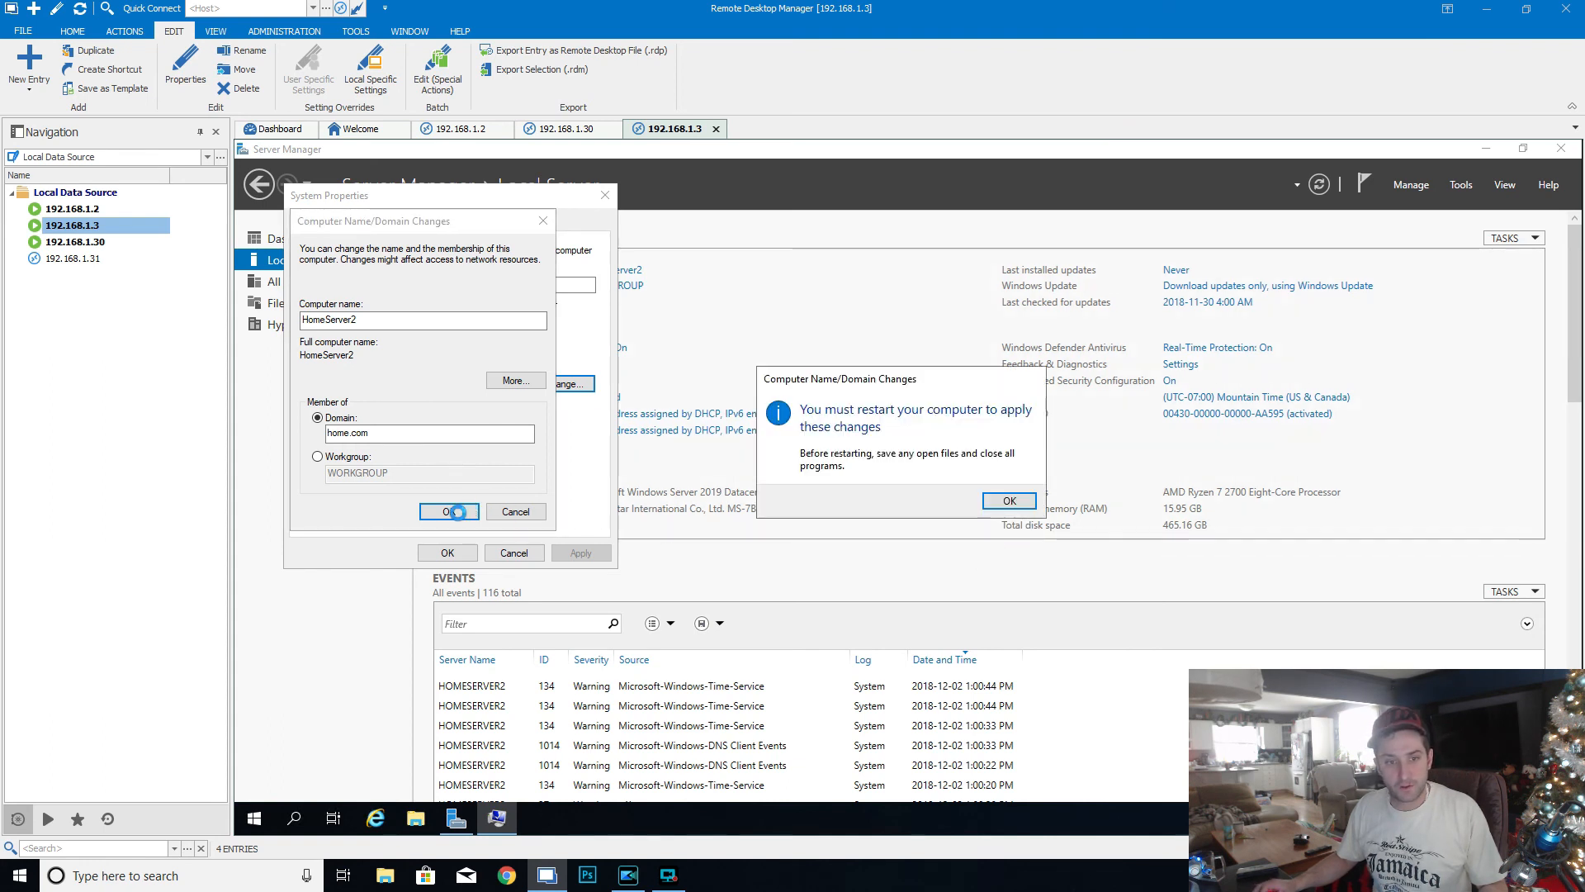
{"action": "left_click", "coordinate": [1009, 500]}
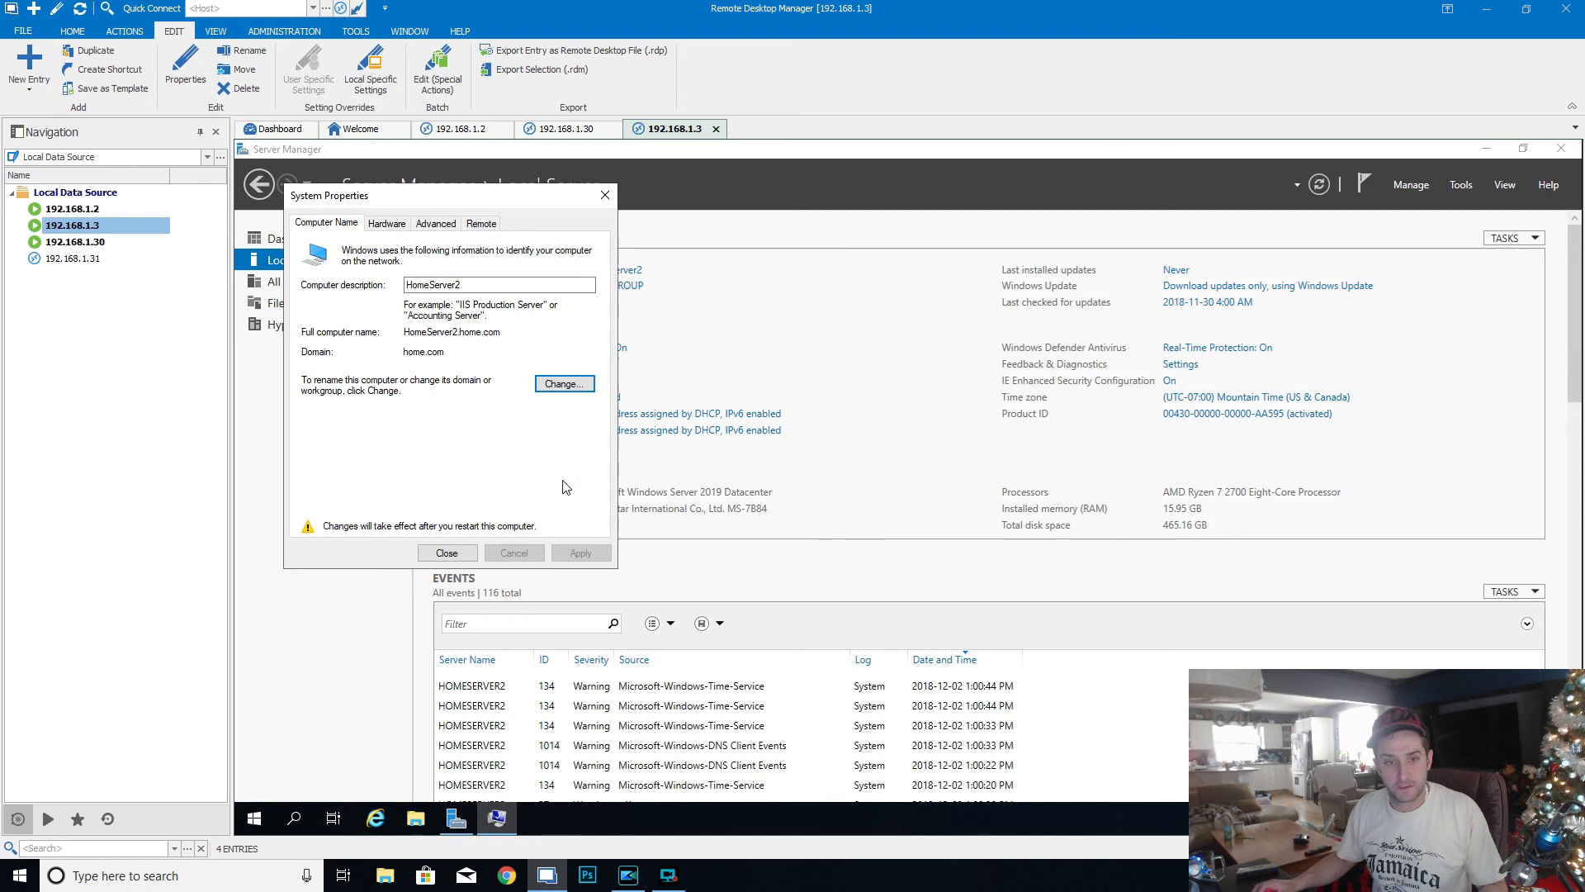
{"action": "left_click", "coordinate": [447, 553]}
{"action": "left_click", "coordinate": [923, 497]}
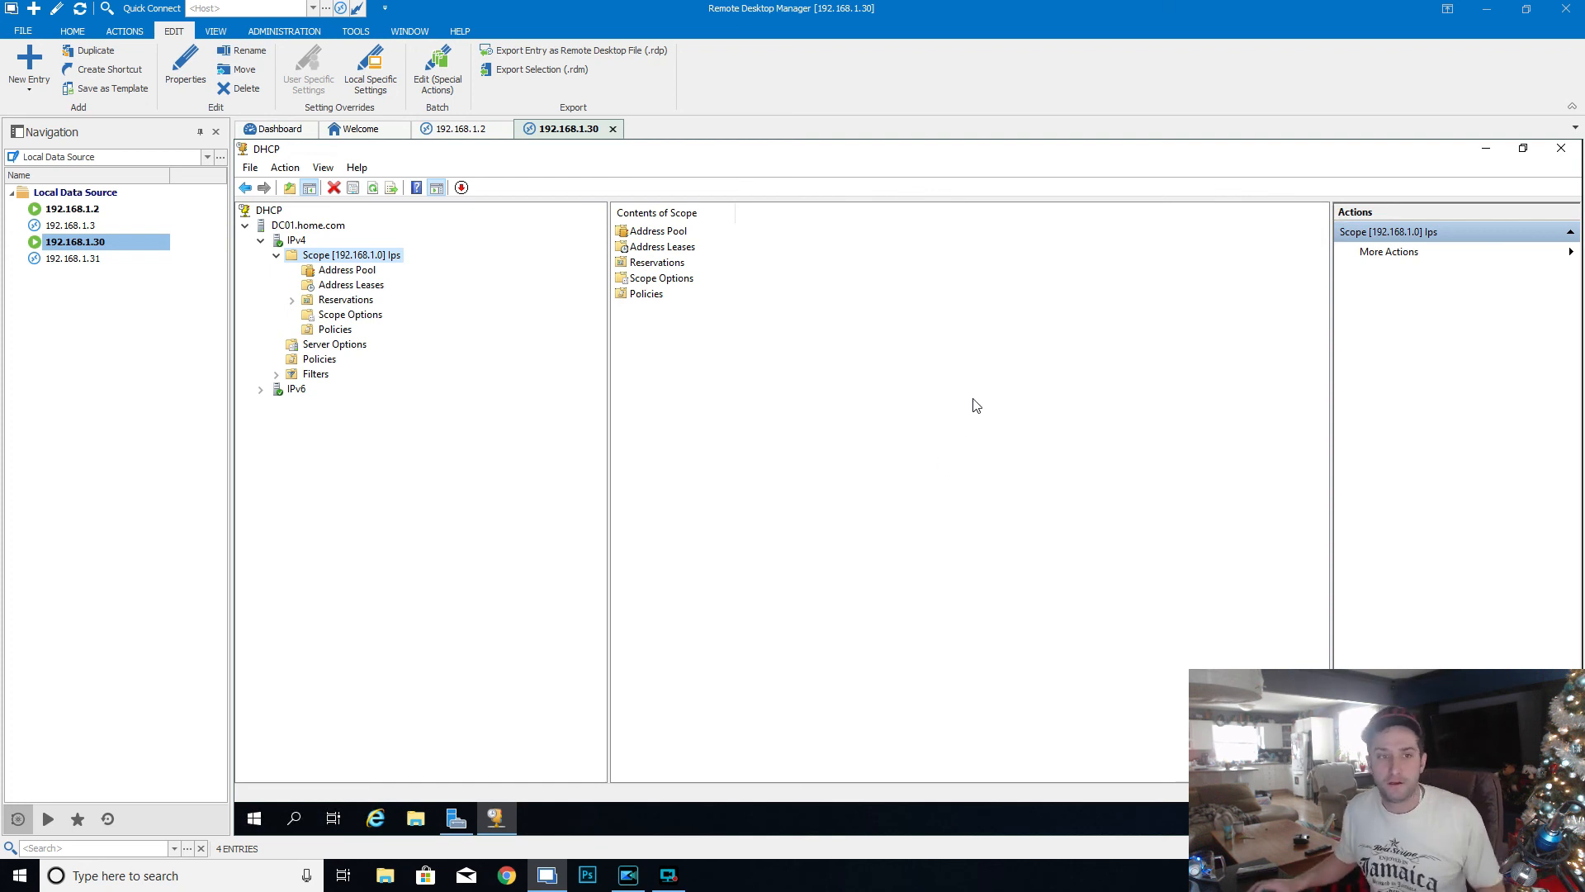
{"action": "left_click", "coordinate": [669, 875]}
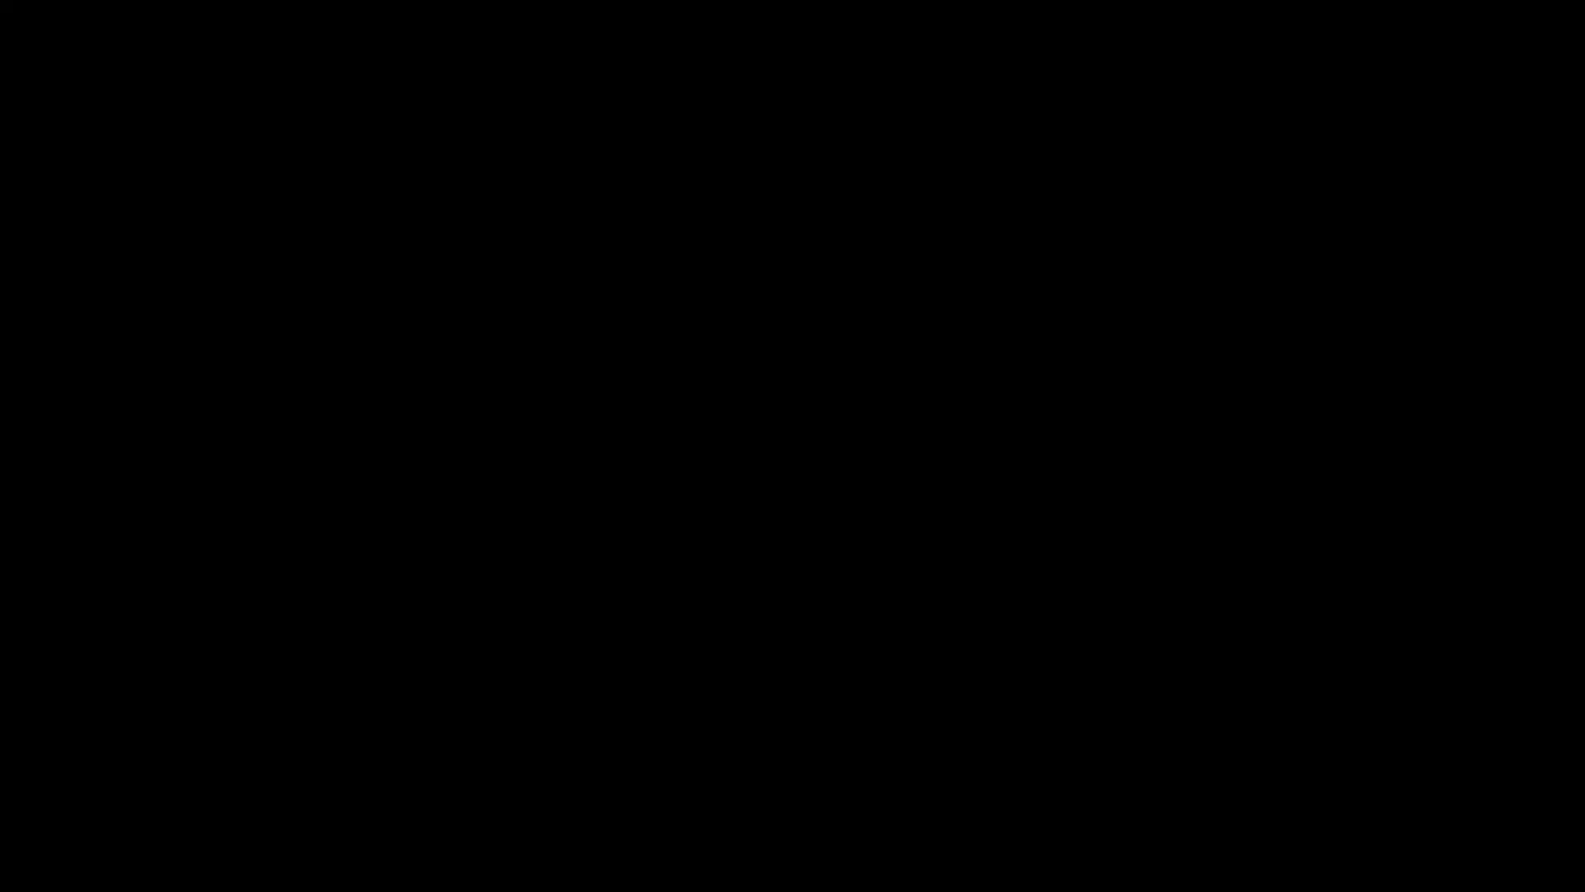